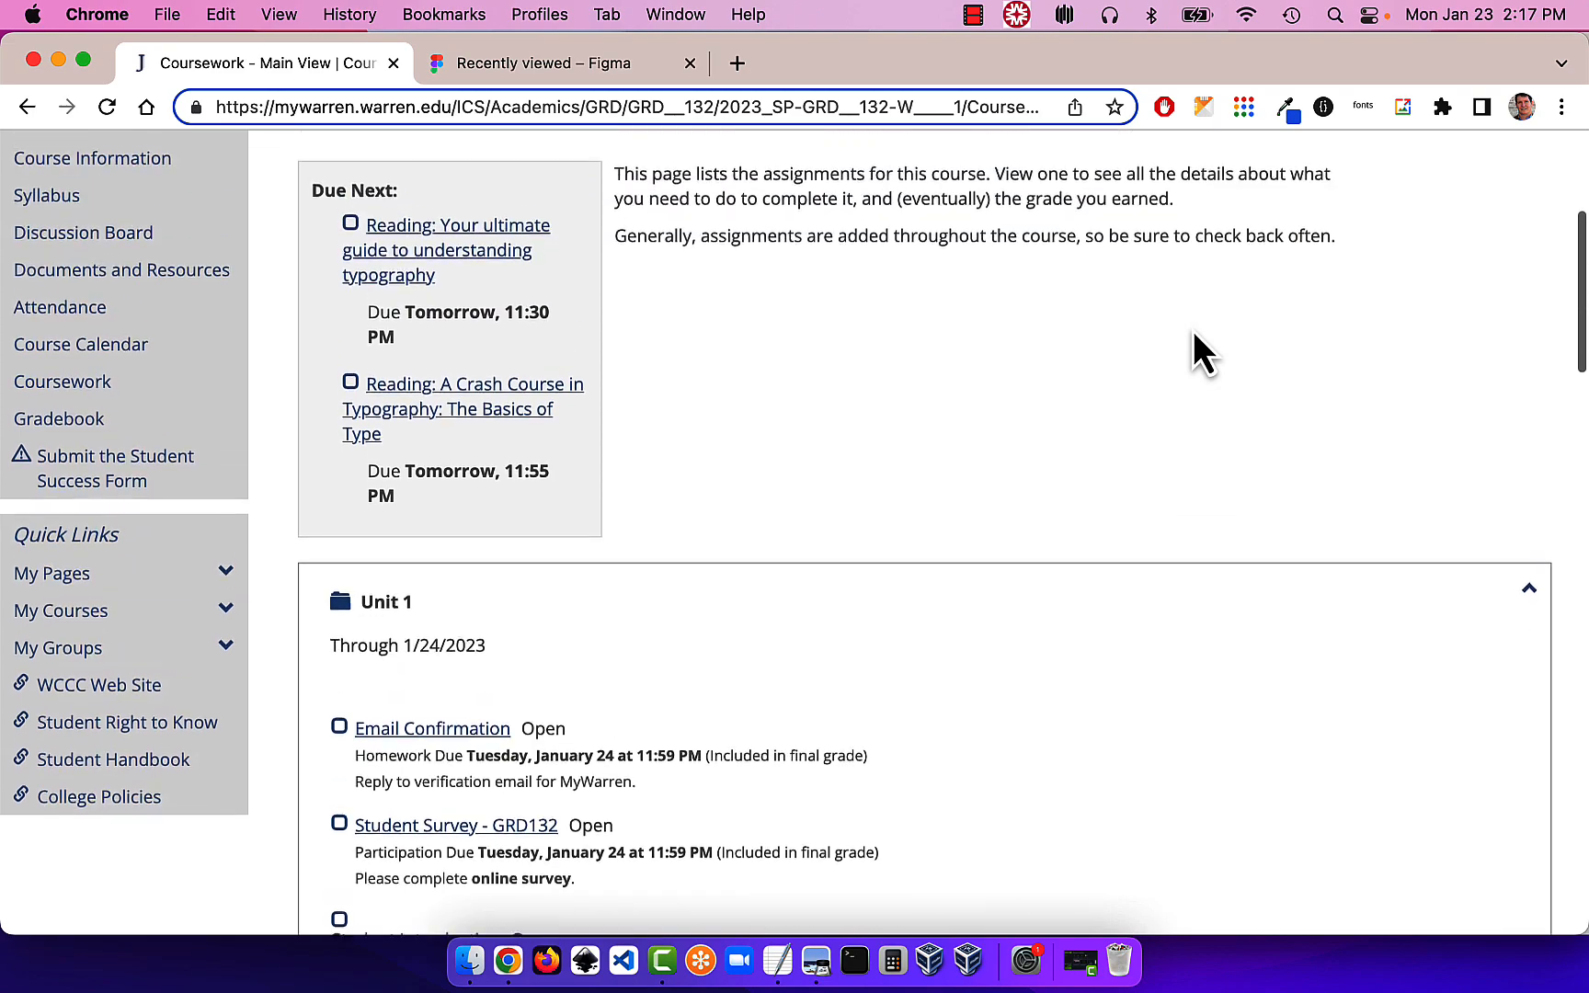
Open the Figma Practice - Quick Brown Fox assignment in MyWarren
scroll(1193, 332, down, 5)
scroll(1193, 330, down, 2)
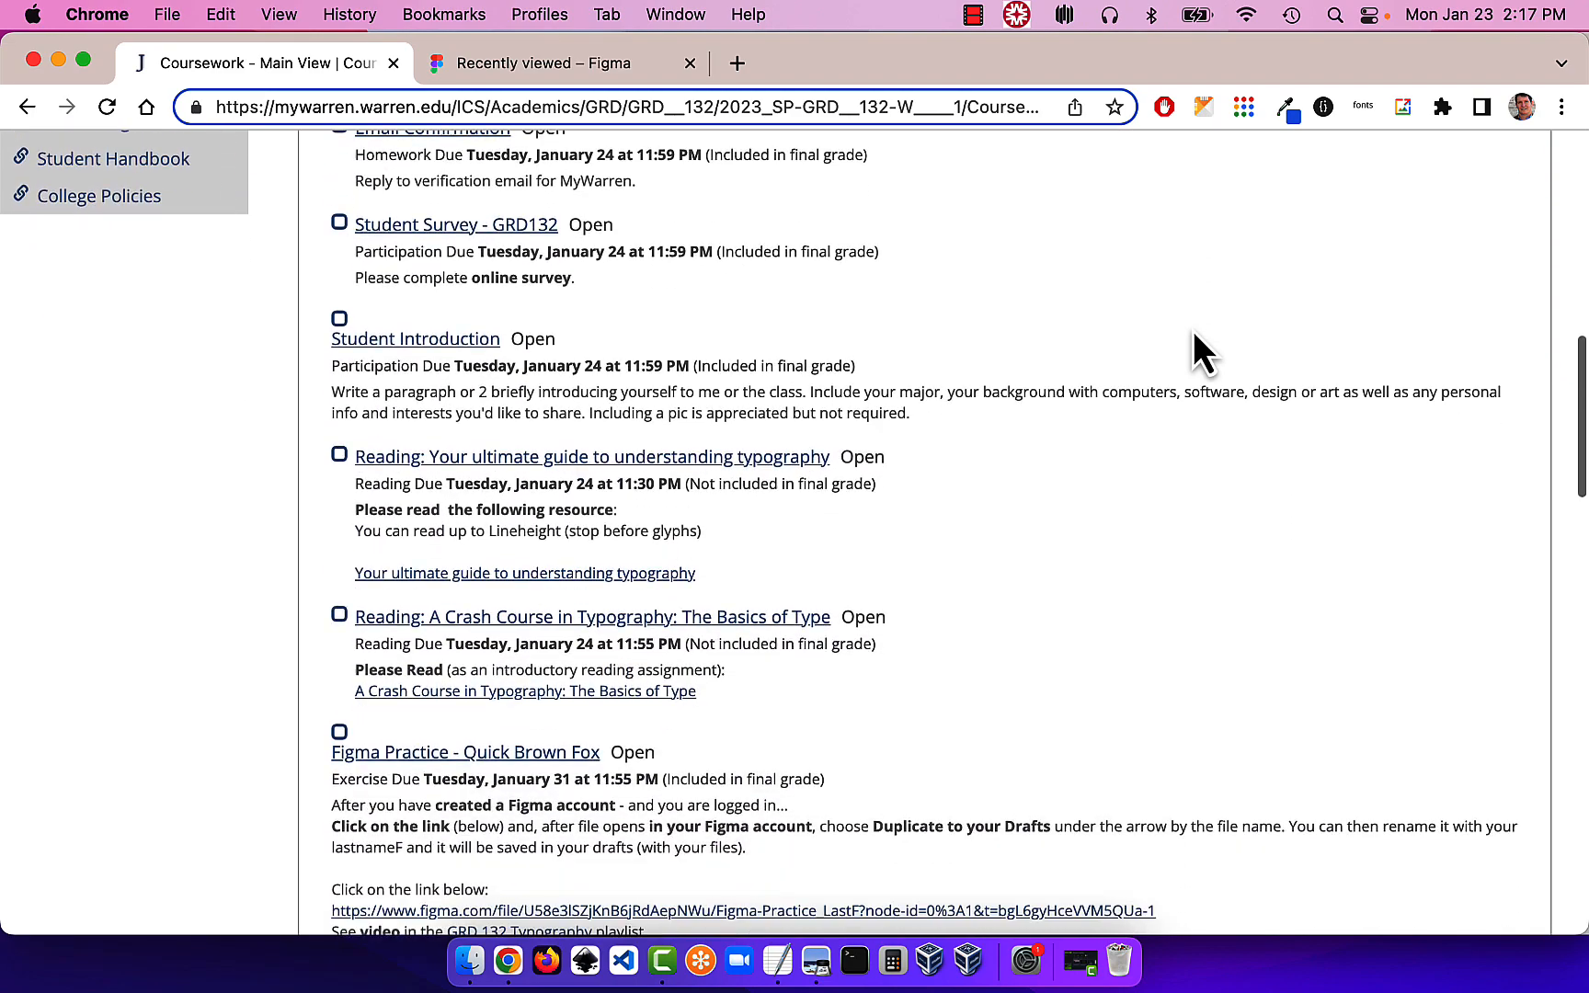
scroll(1193, 330, down, 2)
scroll(1195, 335, down, 3)
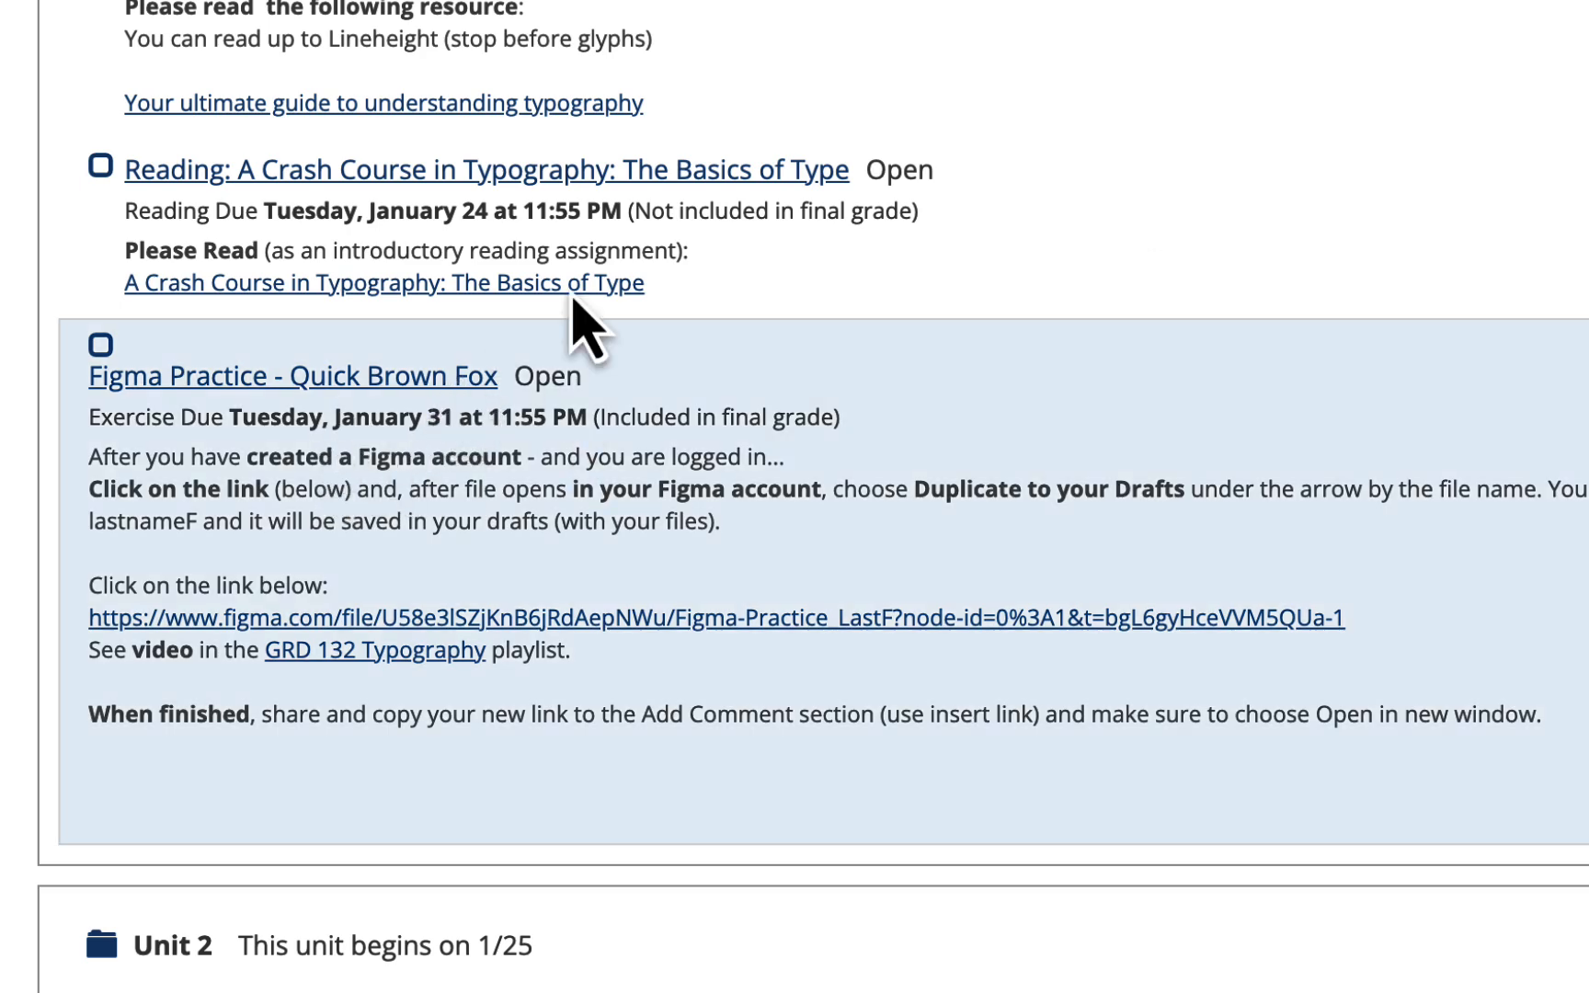
scroll(1266, 188, down, 1)
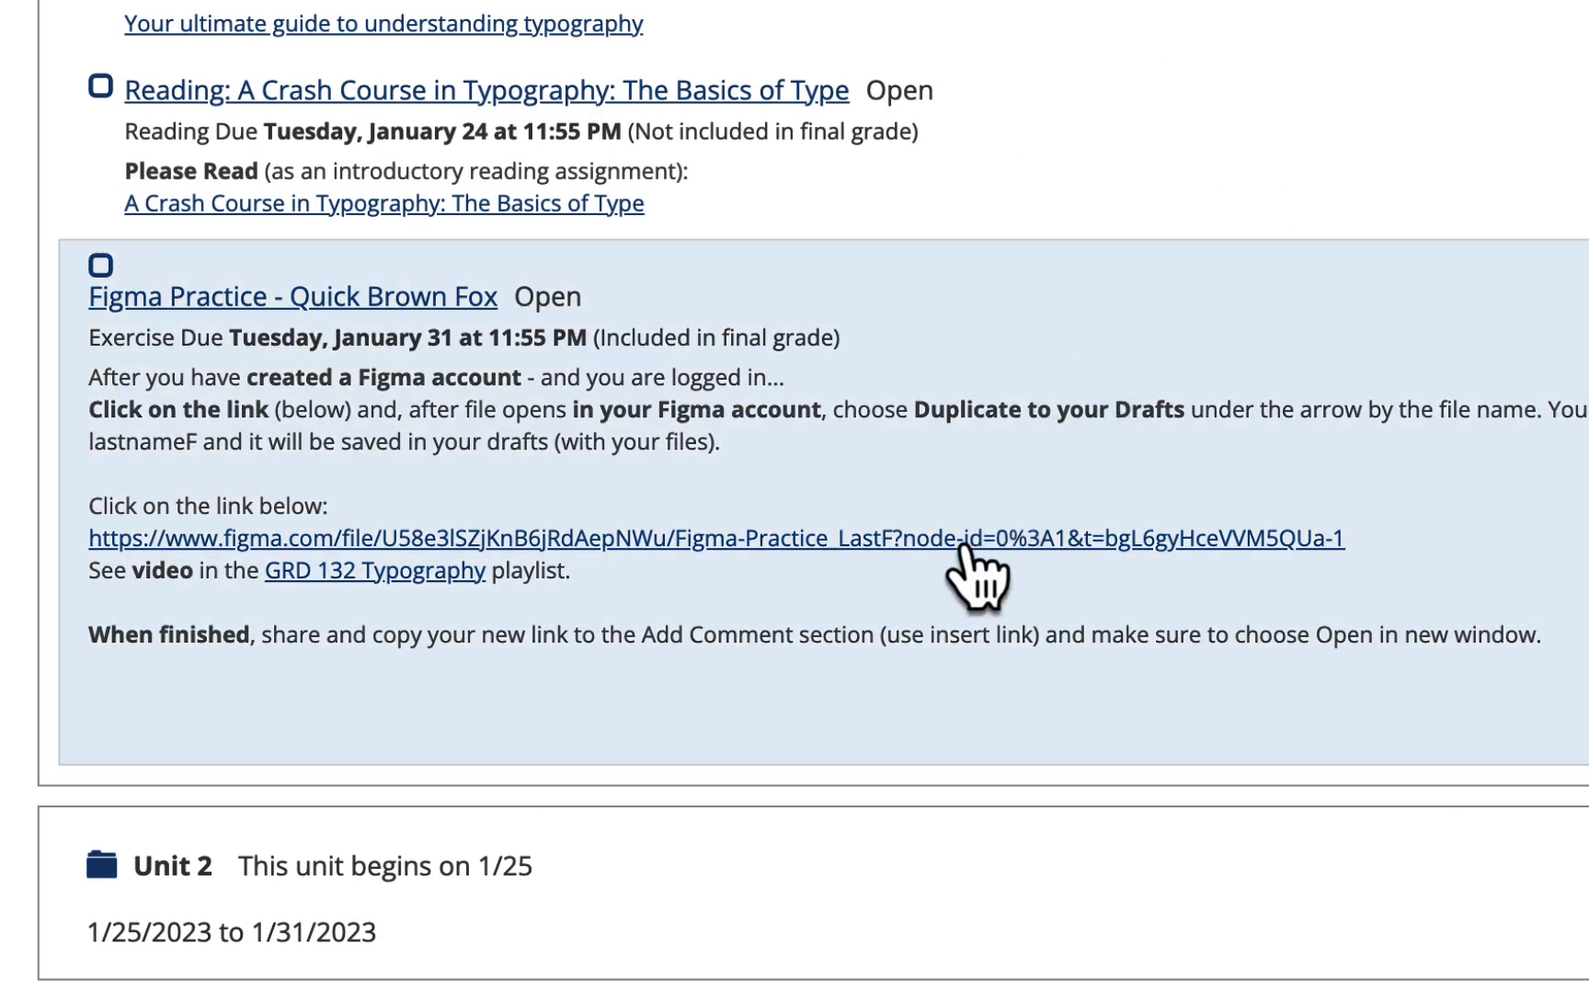
click(434, 307)
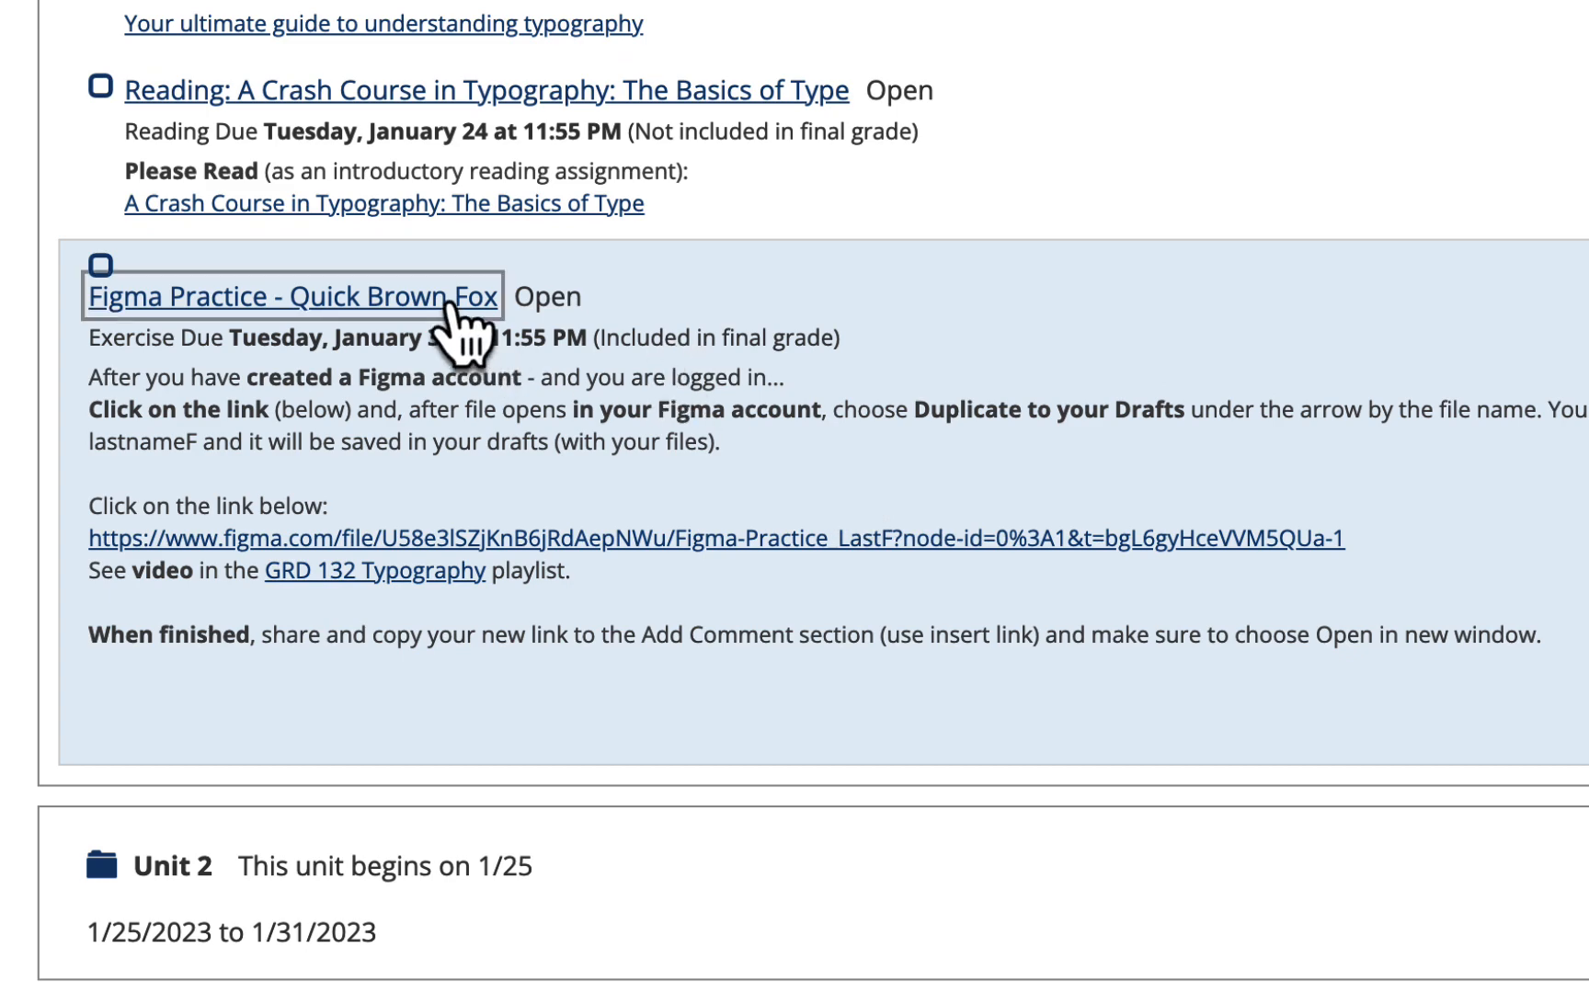
Follow the assignment's figma.com link to the shared Figma-Practice_LastF file
scroll(533, 460, down, 10)
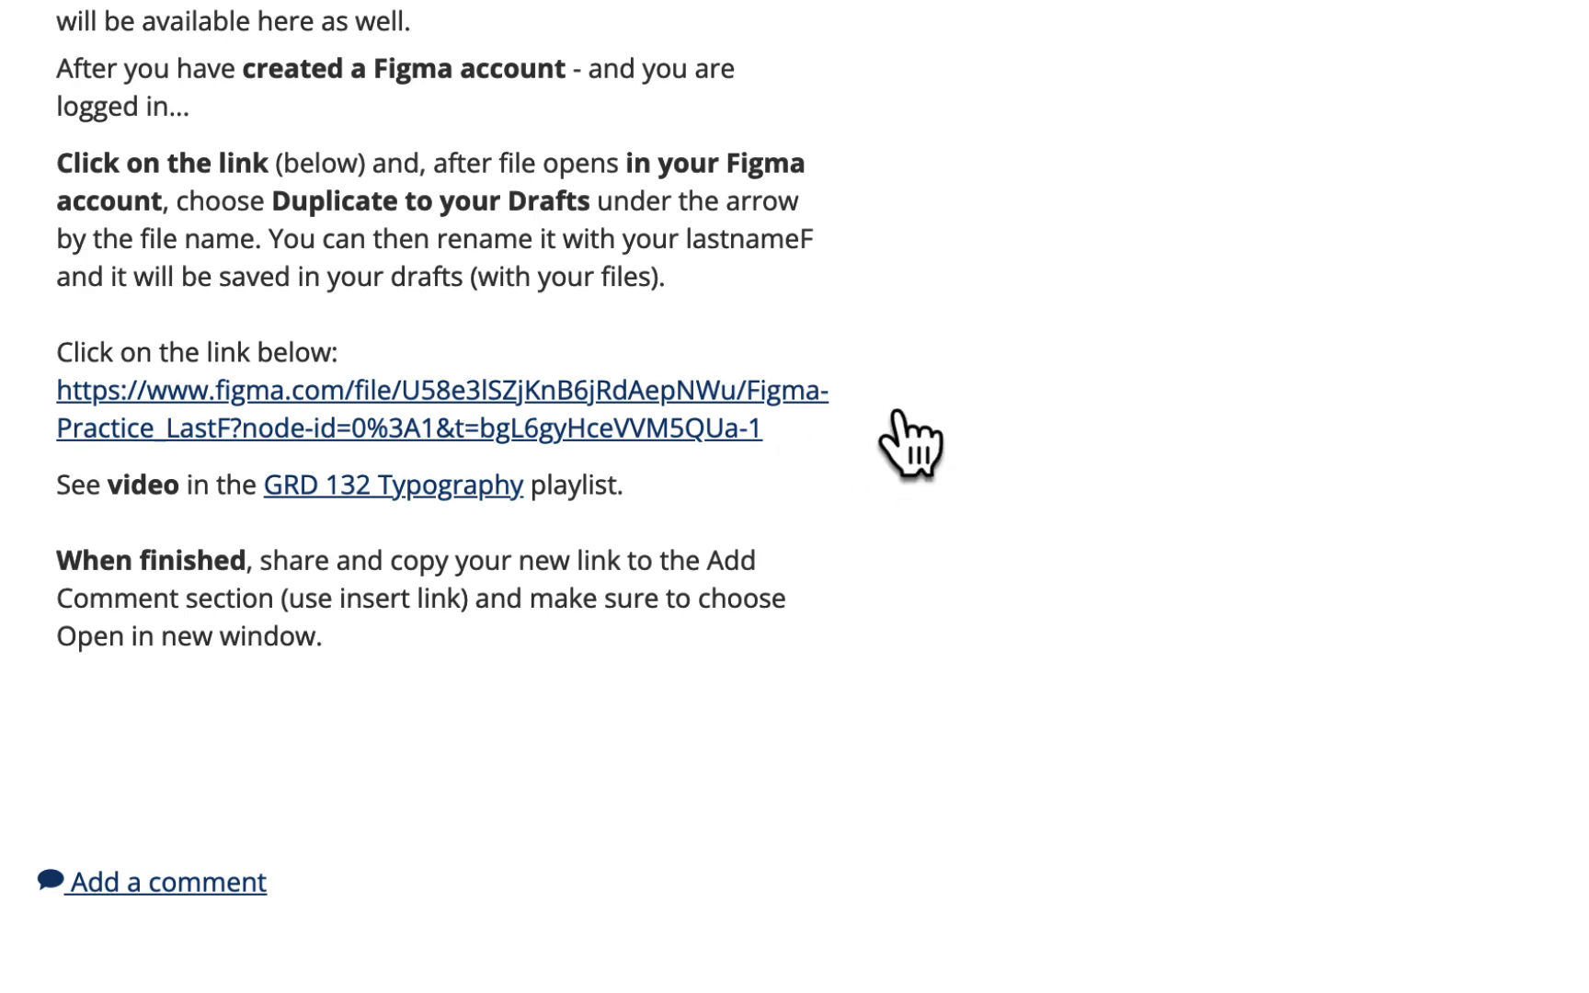
scroll(911, 418, up, 1)
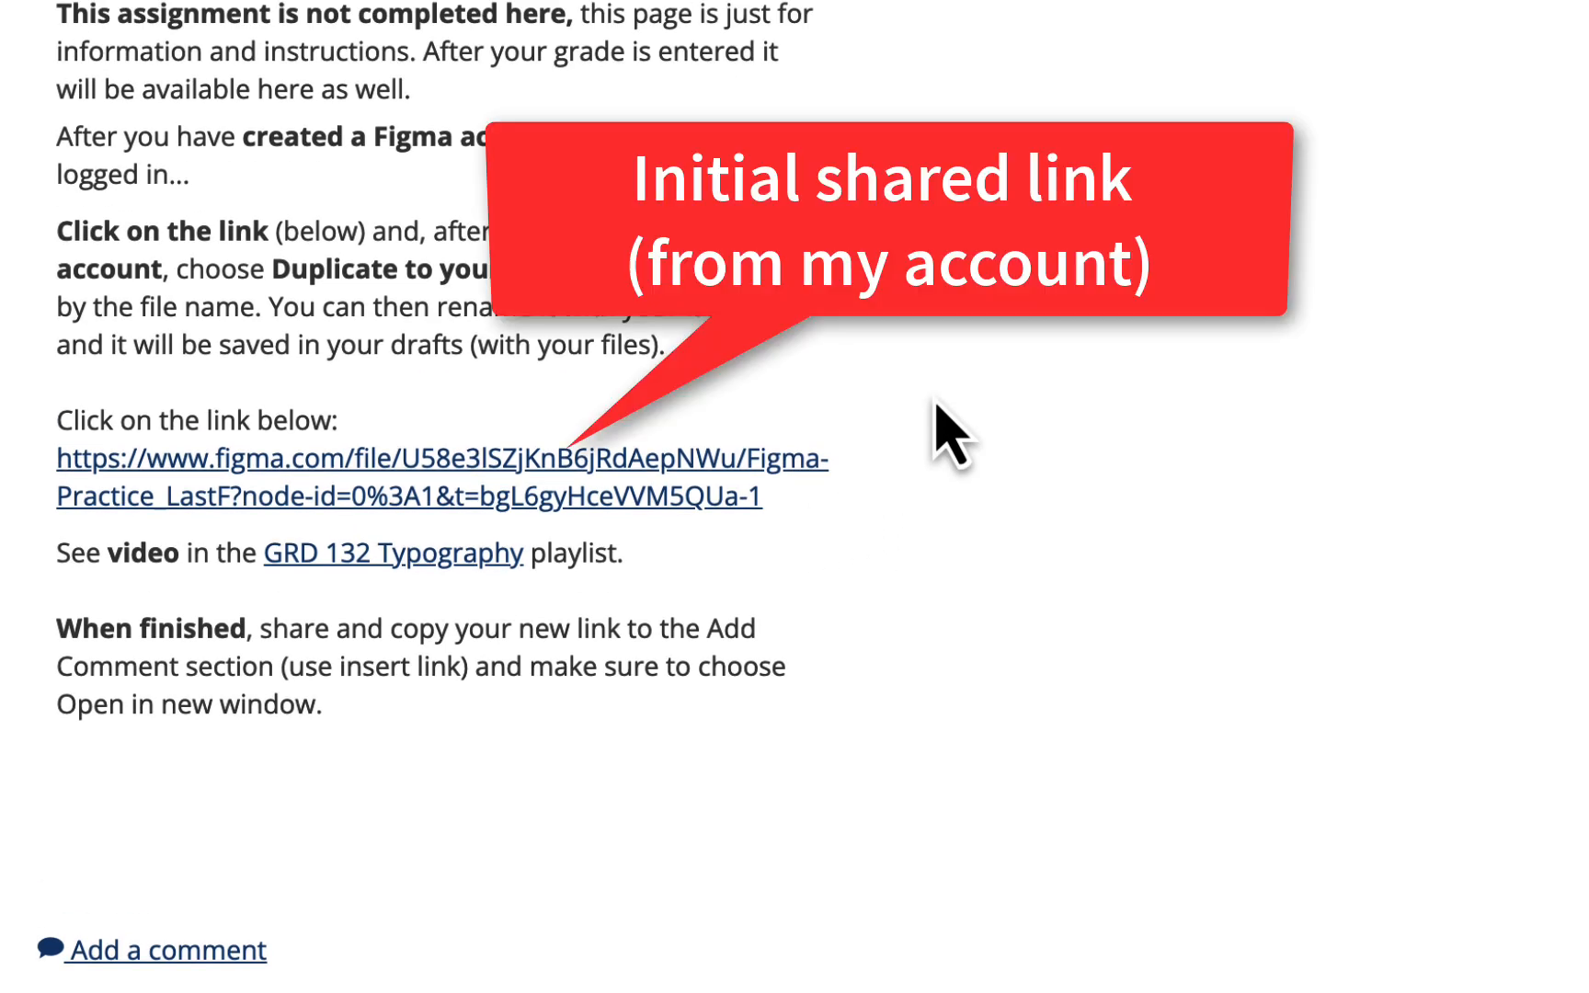
click(706, 456)
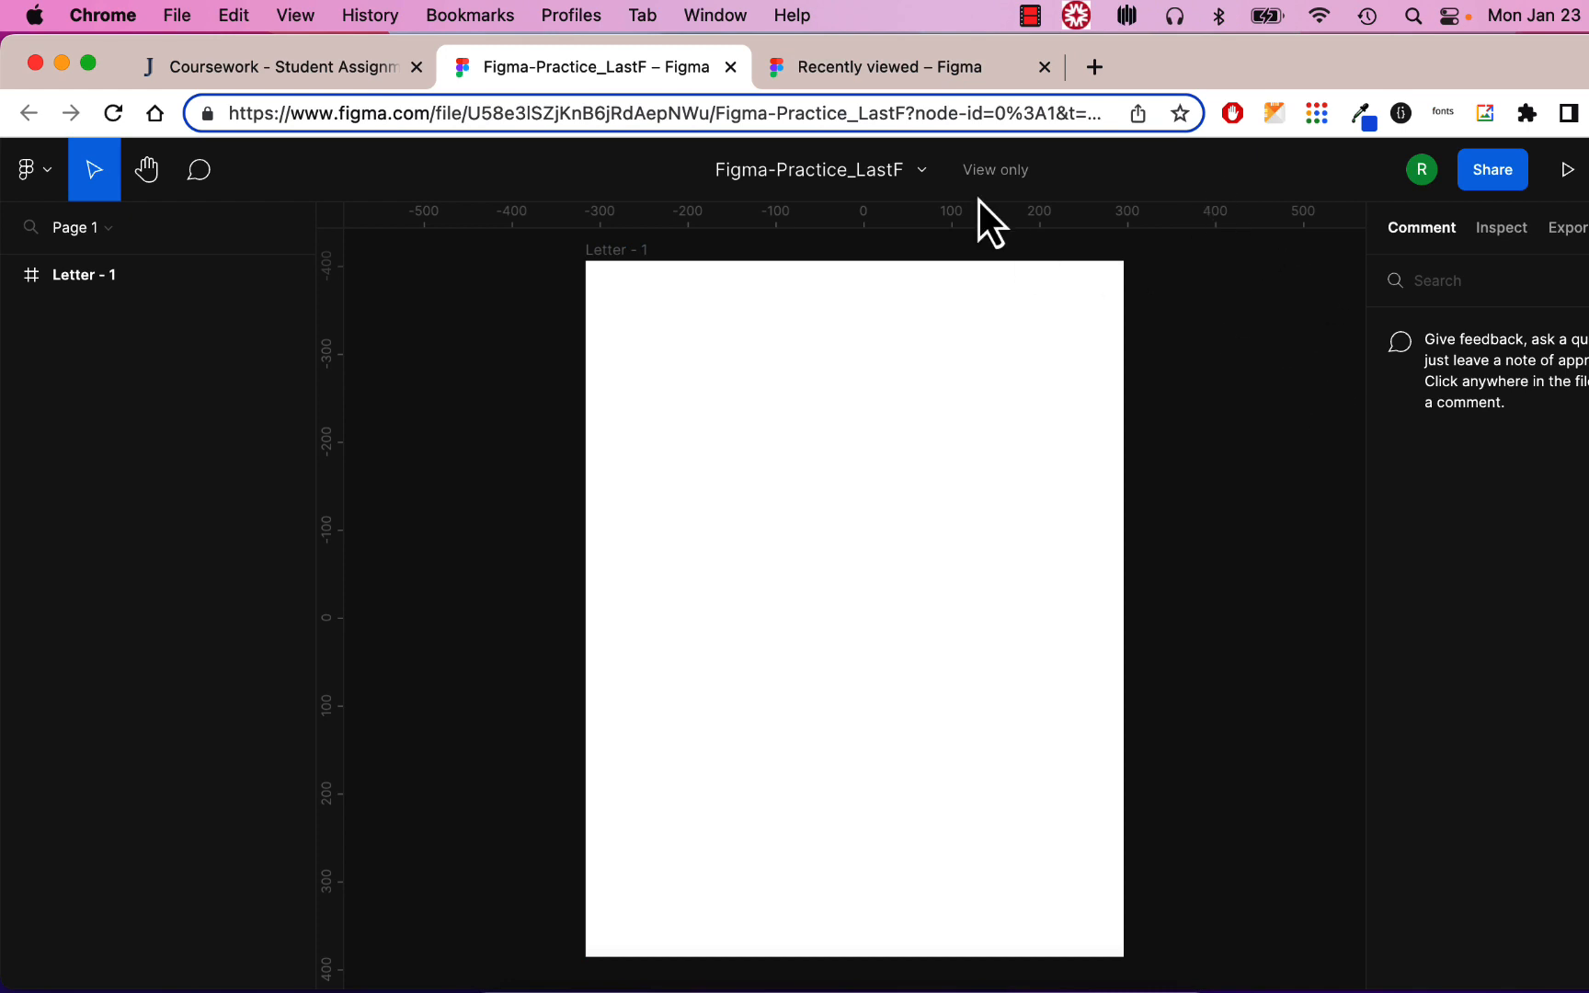
Close the Recently viewed tab and duplicate Figma-Practice_LastF to Drafts, opening the copy
click(926, 67)
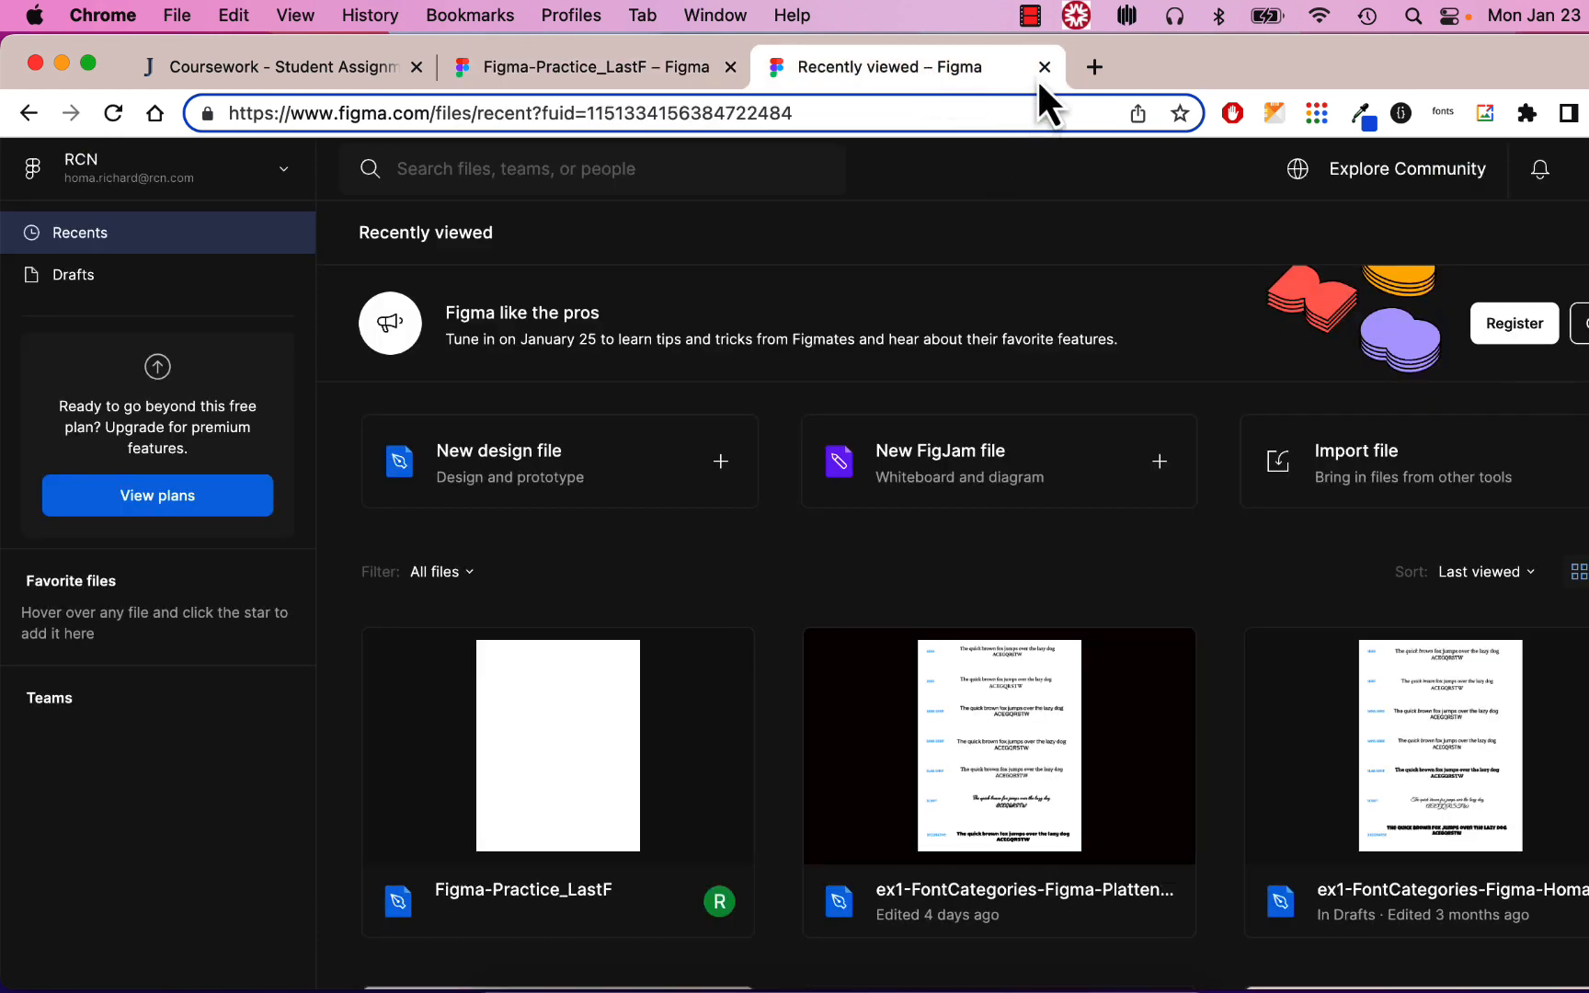
click(1044, 67)
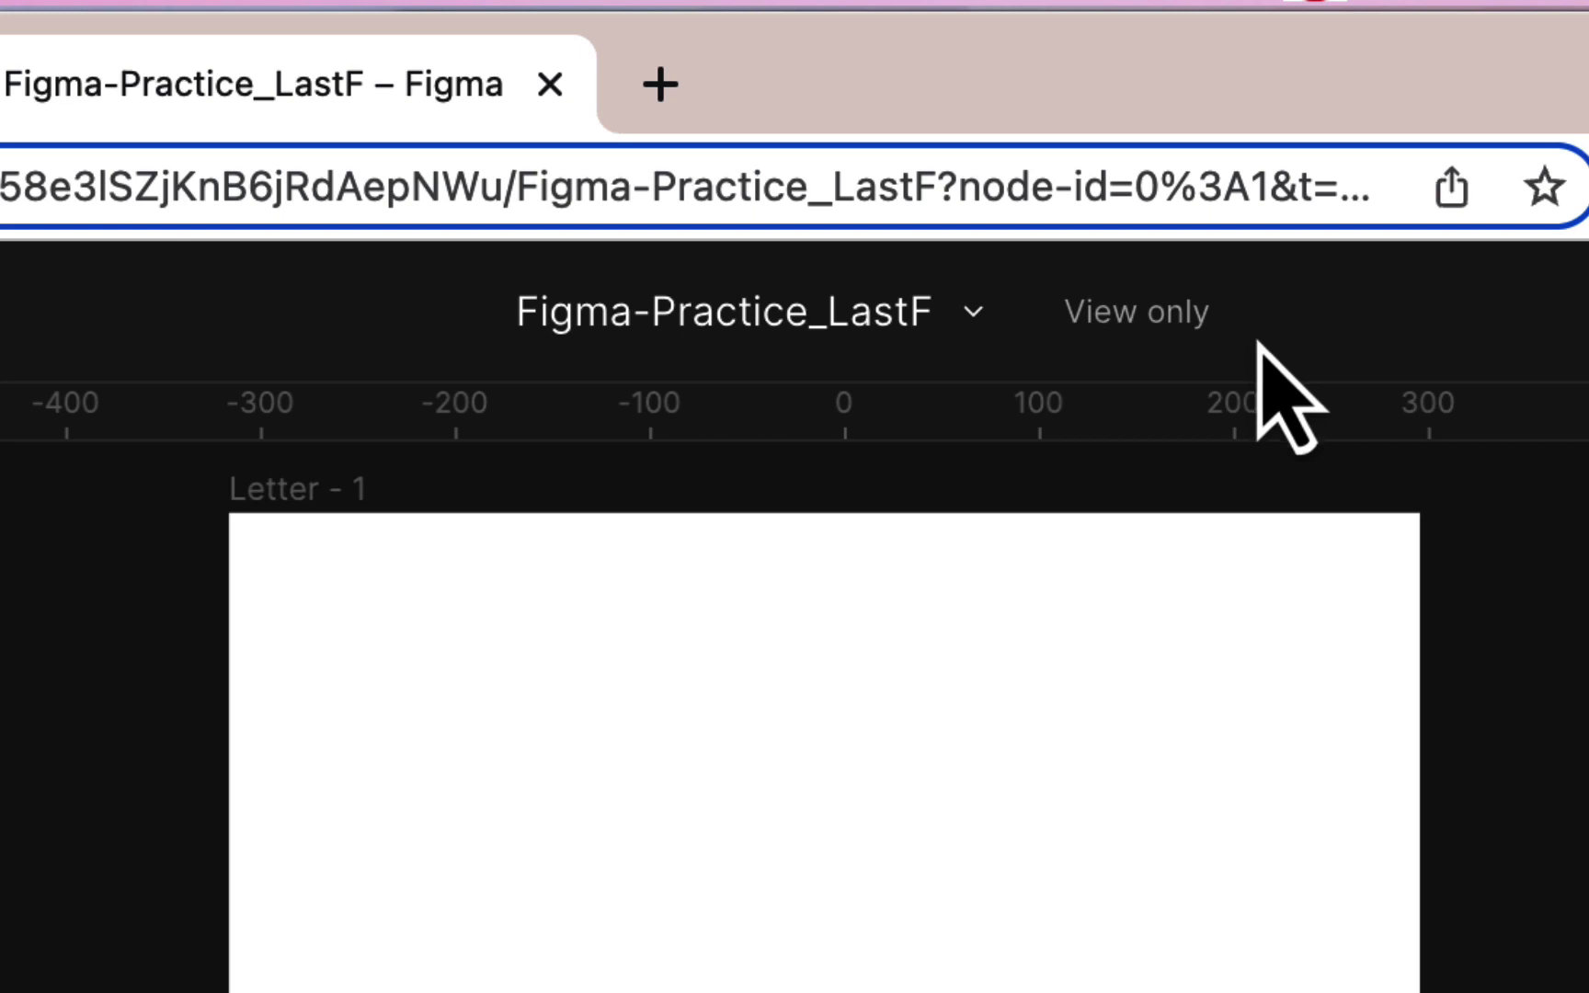
click(966, 322)
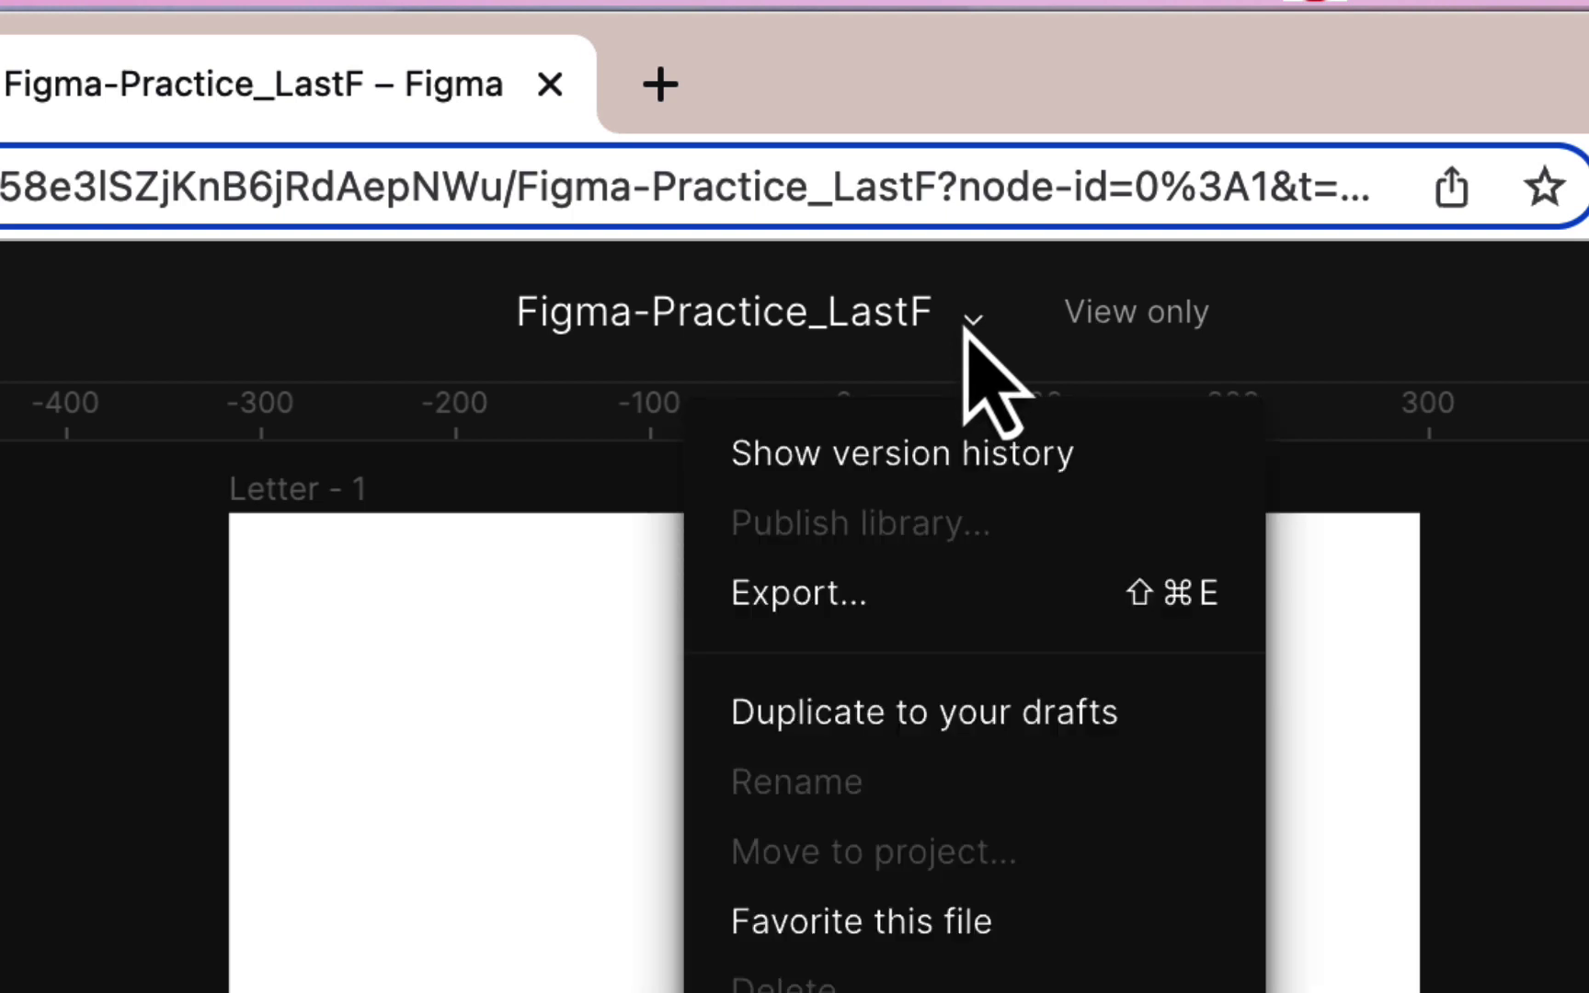
click(1009, 726)
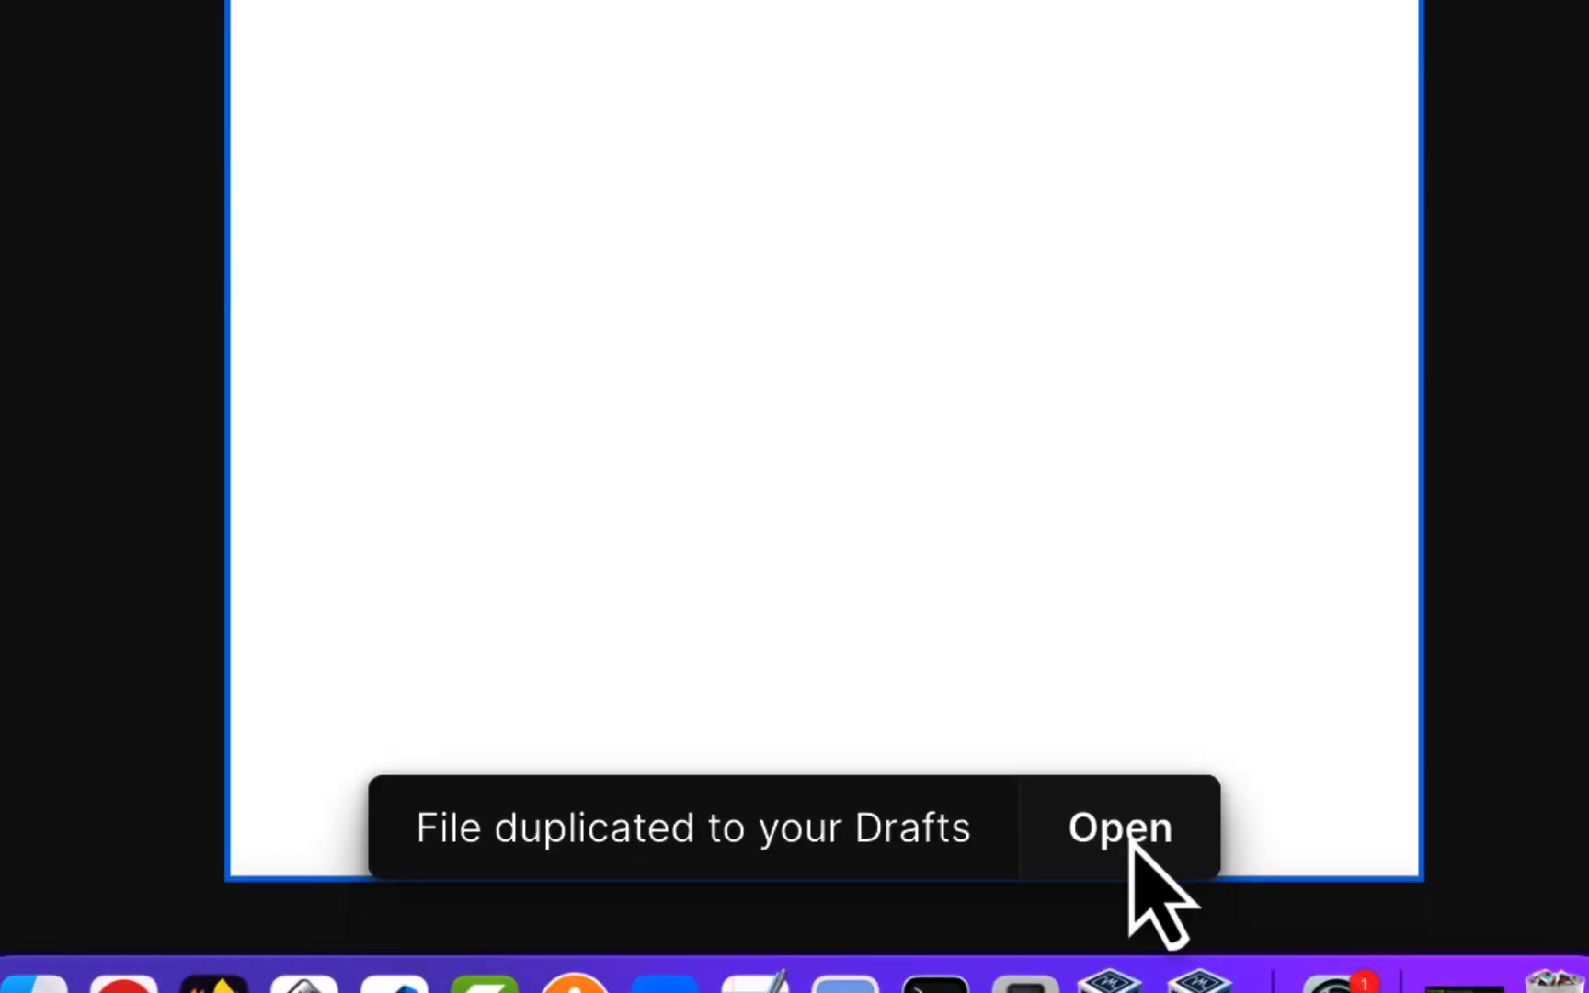
click(1123, 837)
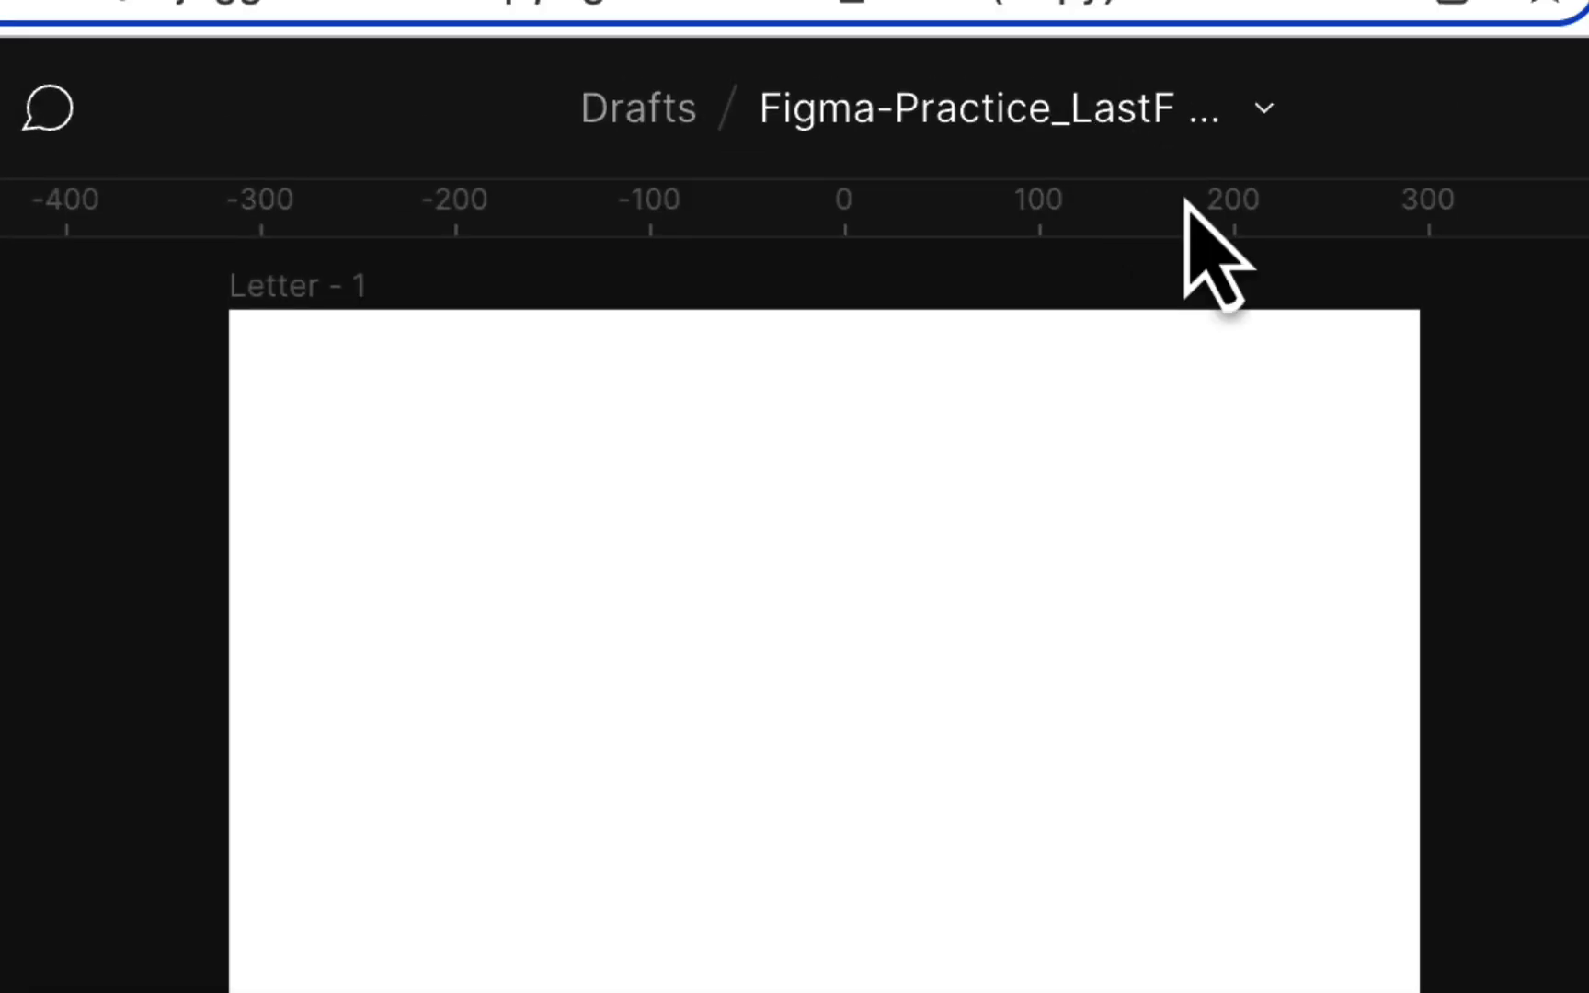
Rename the copy, replacing 'LastF (Copy)' with the student's last name and first initial
click(1265, 112)
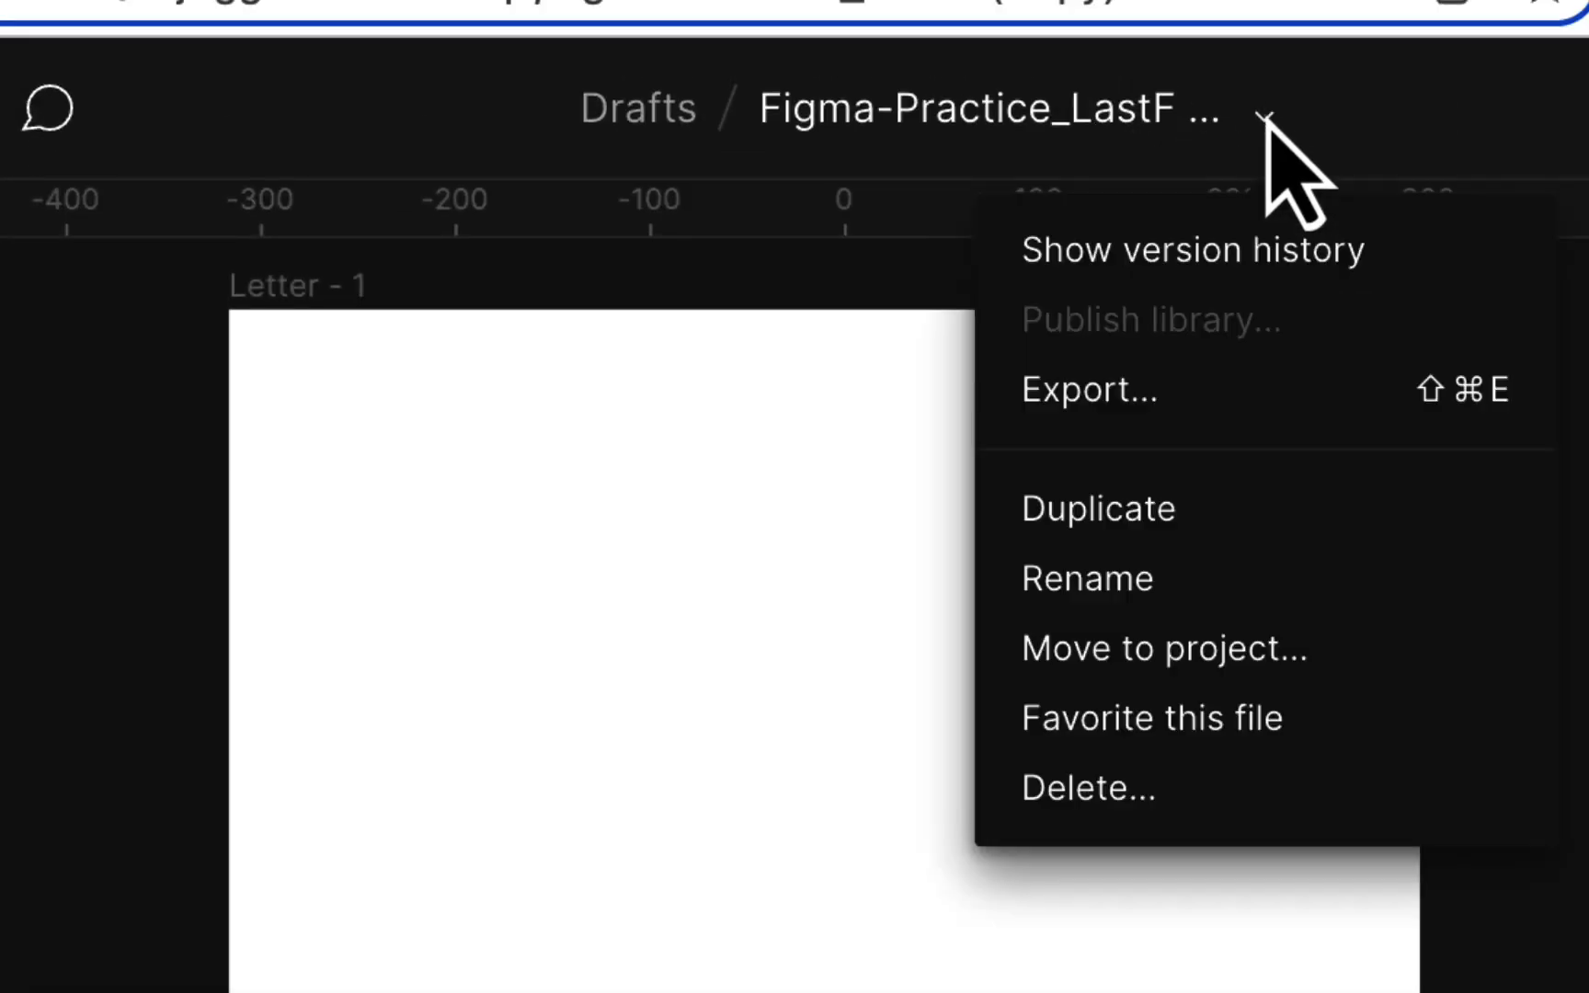
click(1142, 594)
click(894, 335)
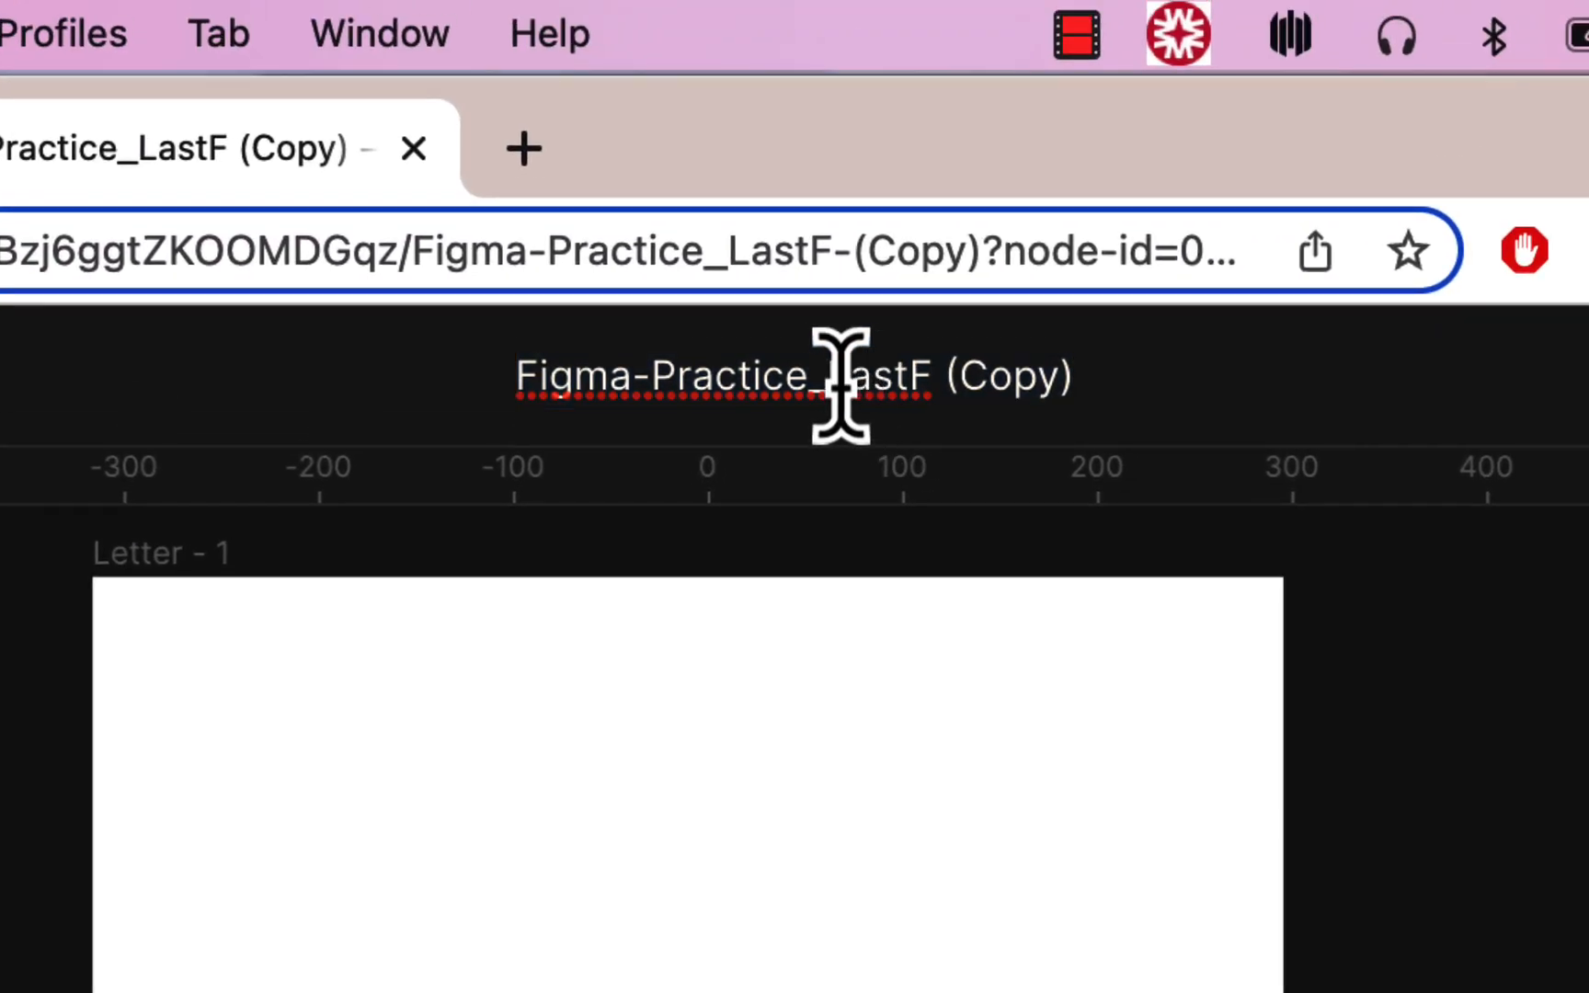
drag(855, 325, 1121, 358)
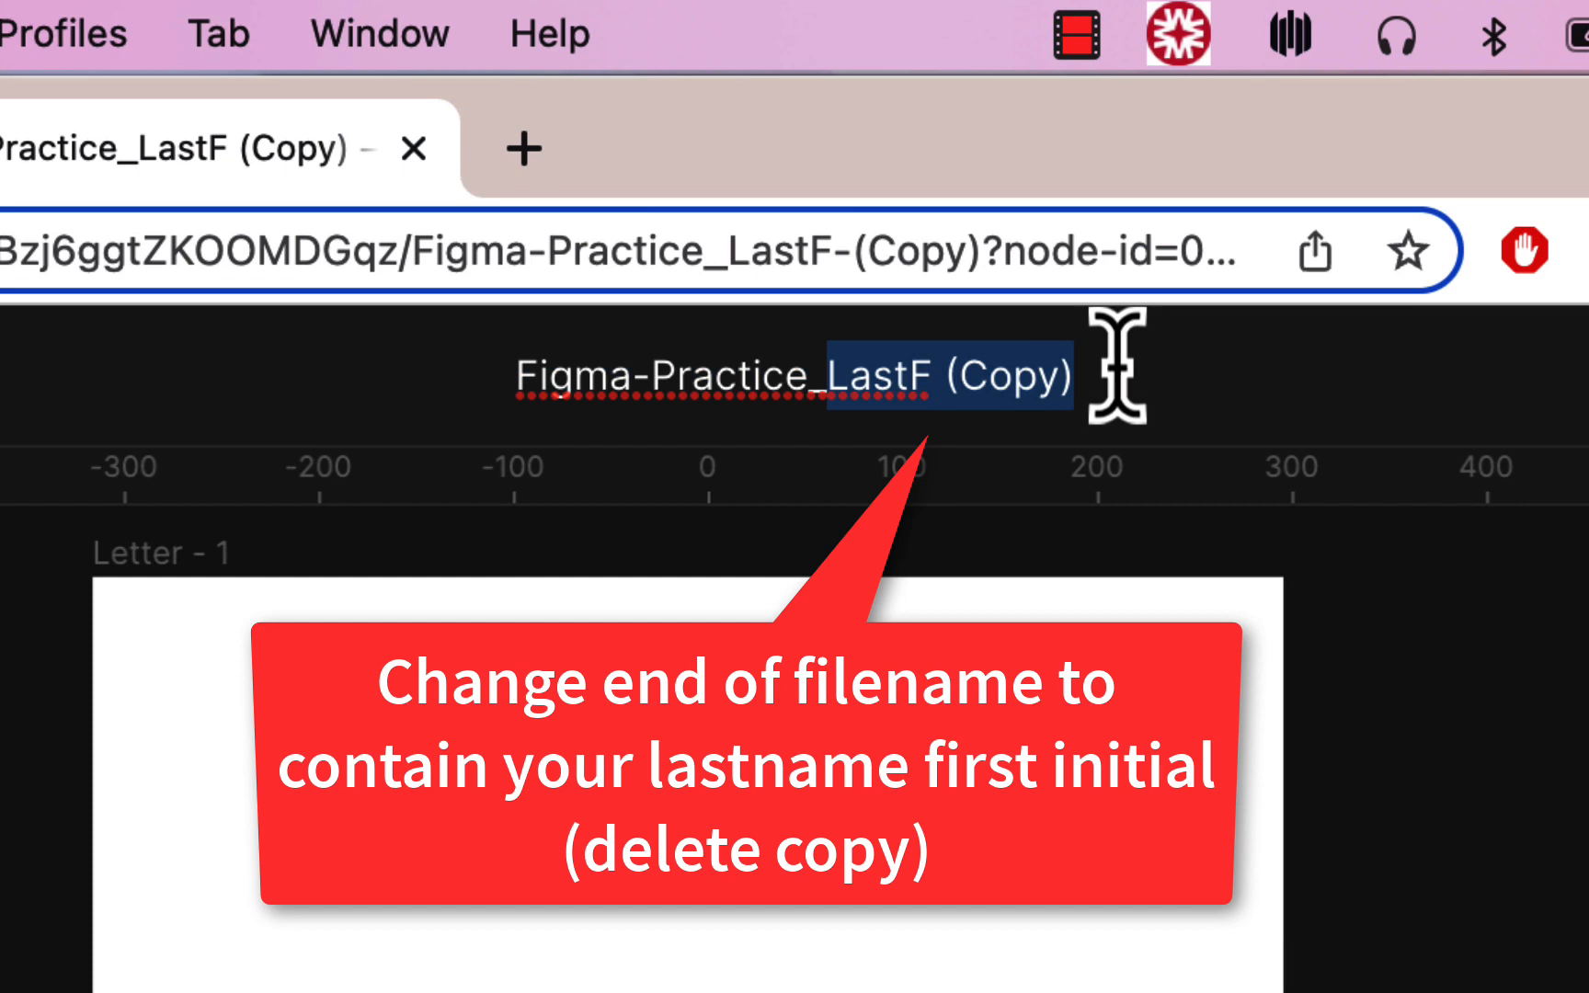
text(HomaR)
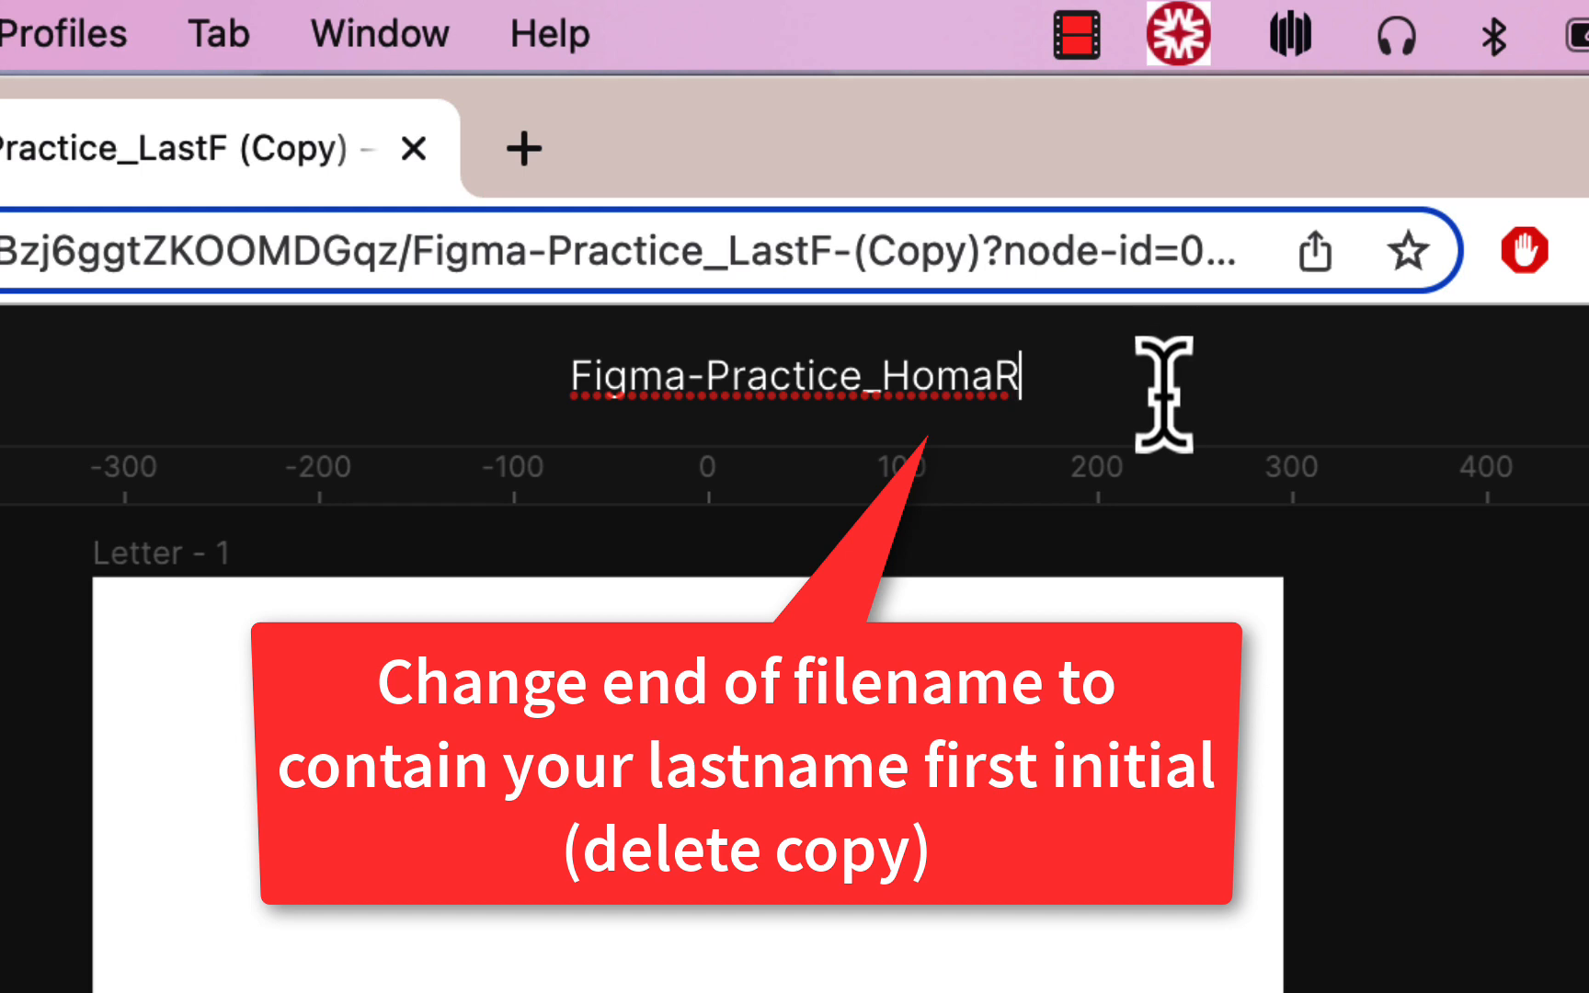
key(Return)
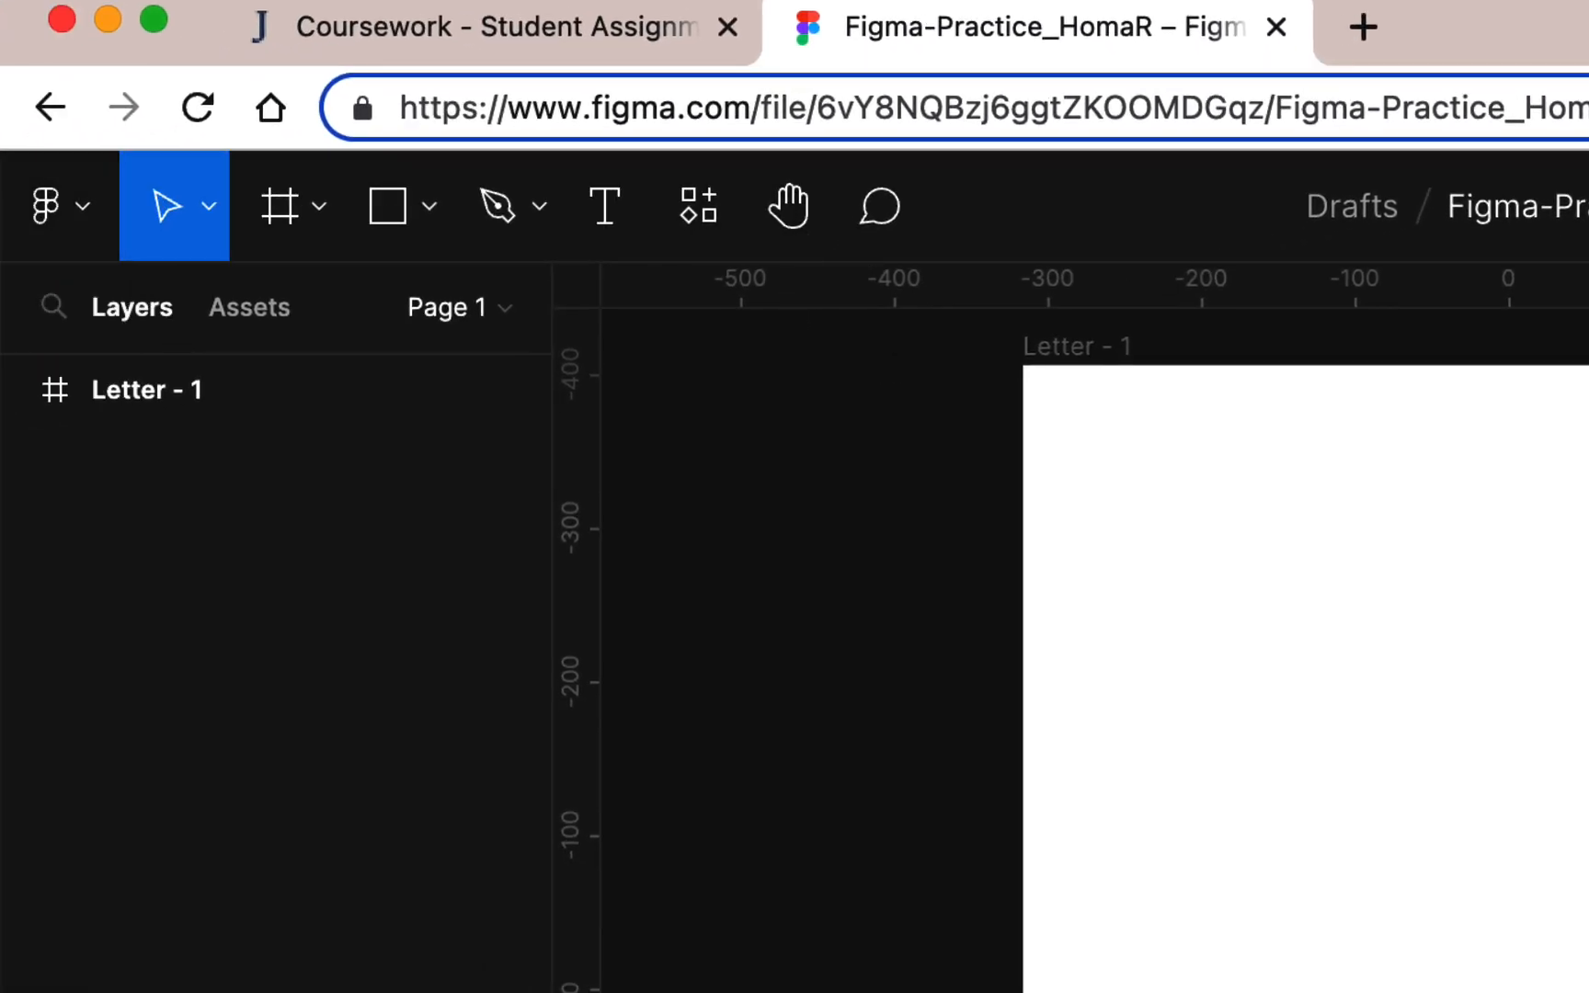
click(81, 207)
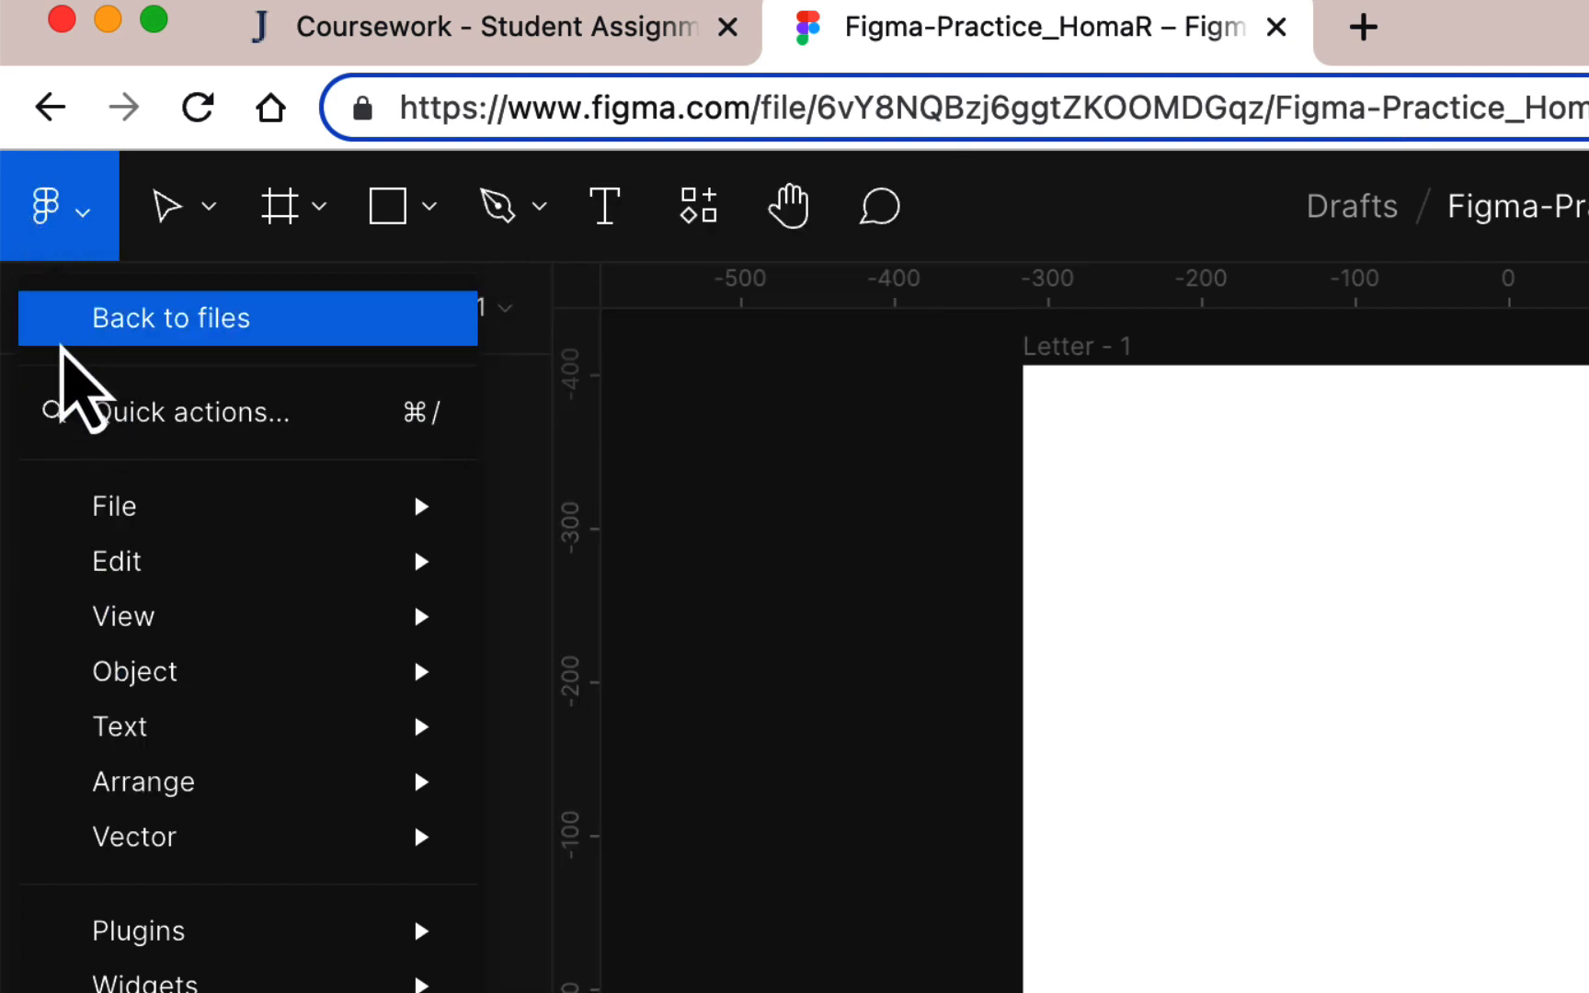
click(56, 331)
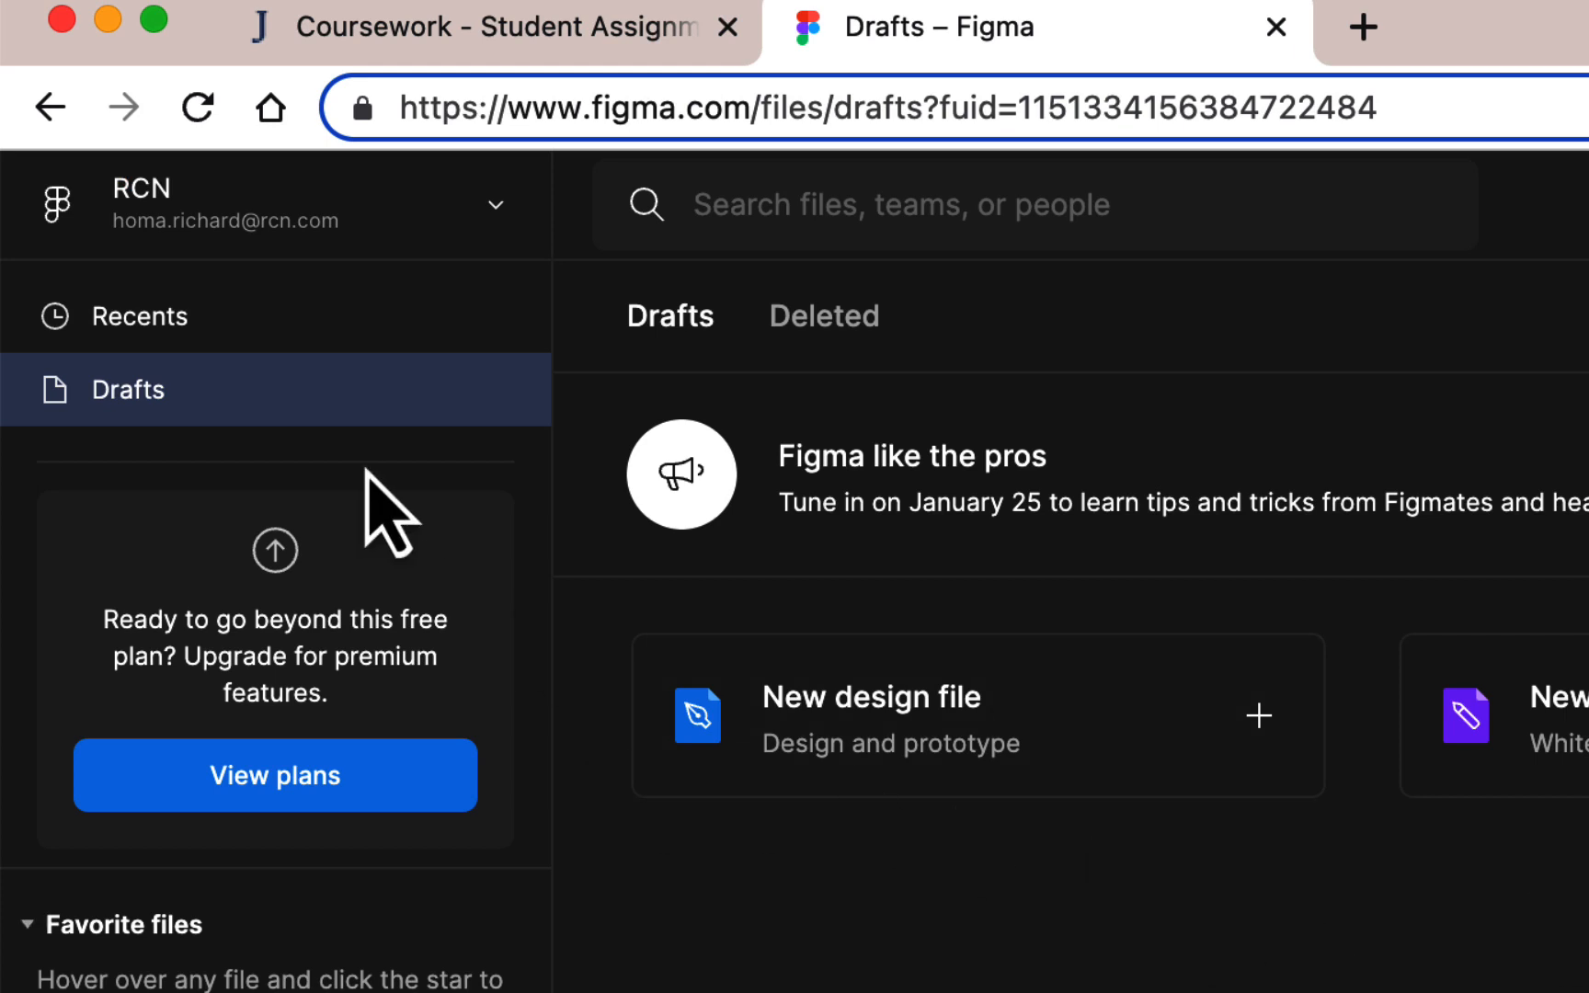
click(326, 345)
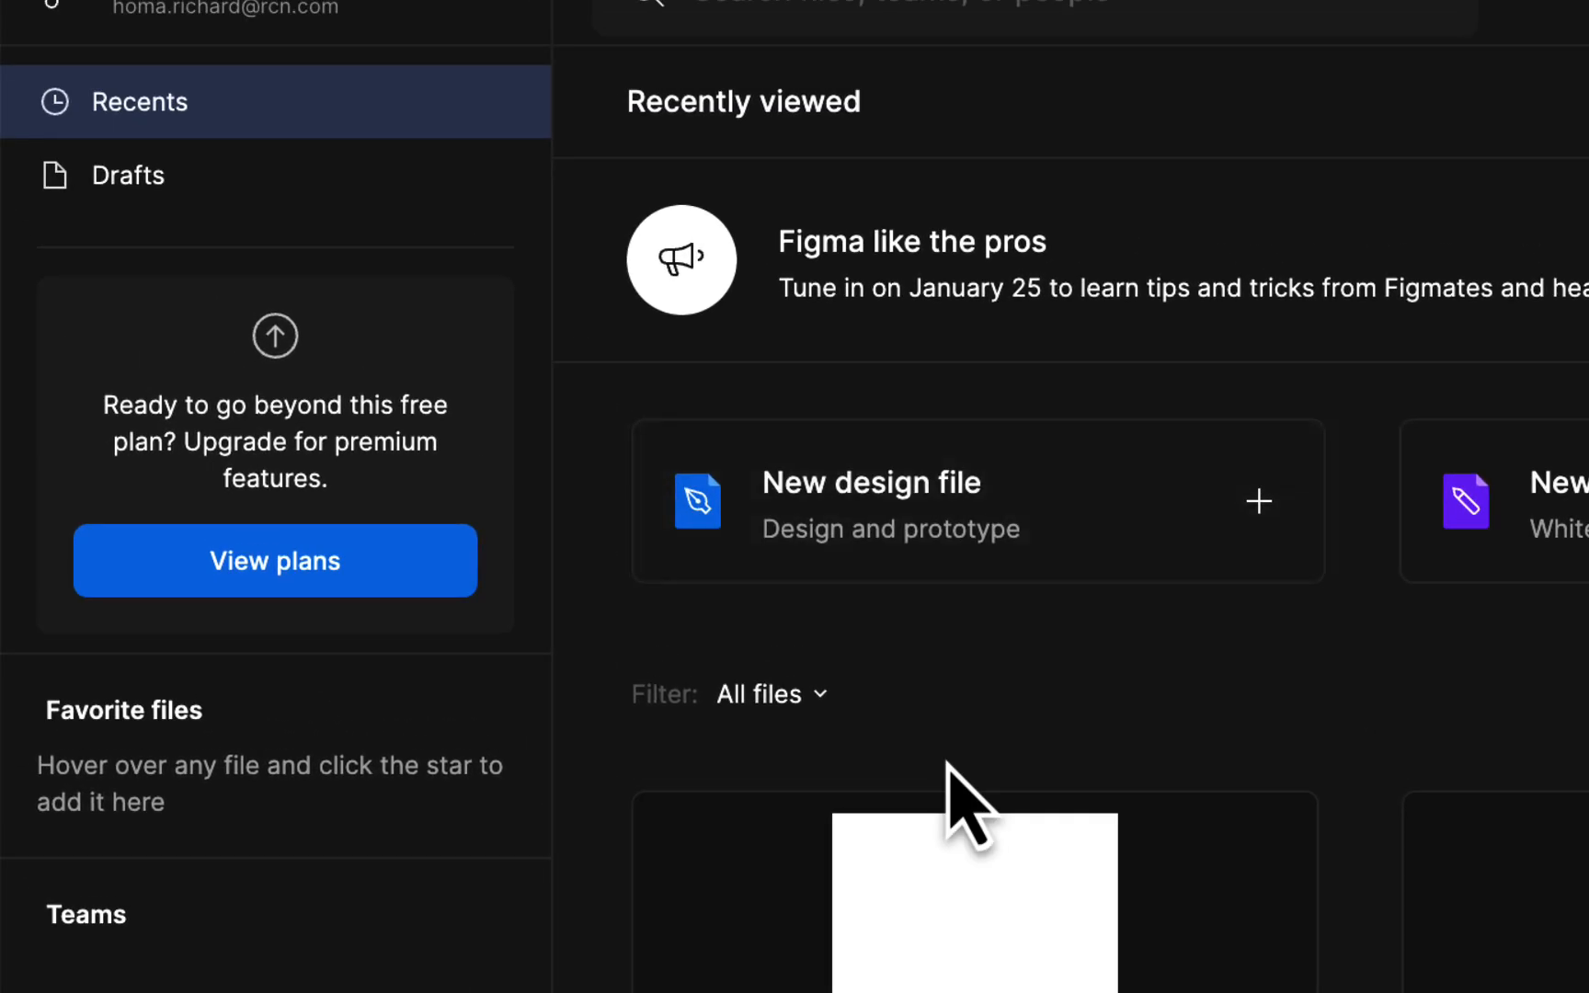
scroll(913, 730, down, 3)
scroll(921, 730, up, 3)
click(1016, 949)
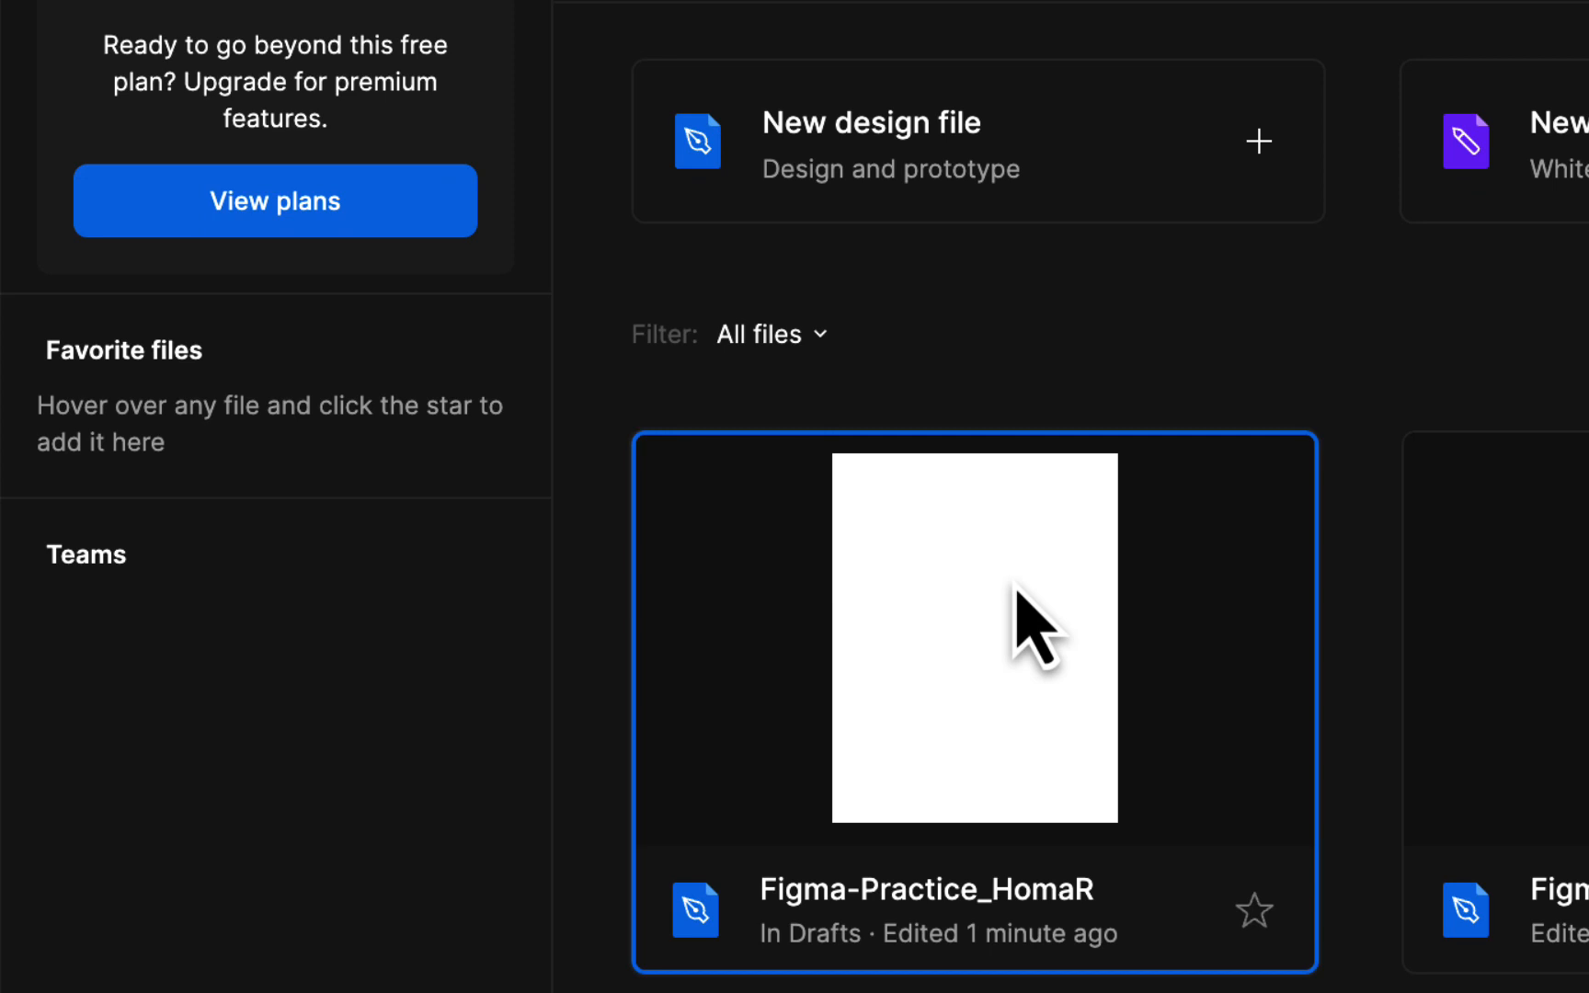
double_click(1015, 589)
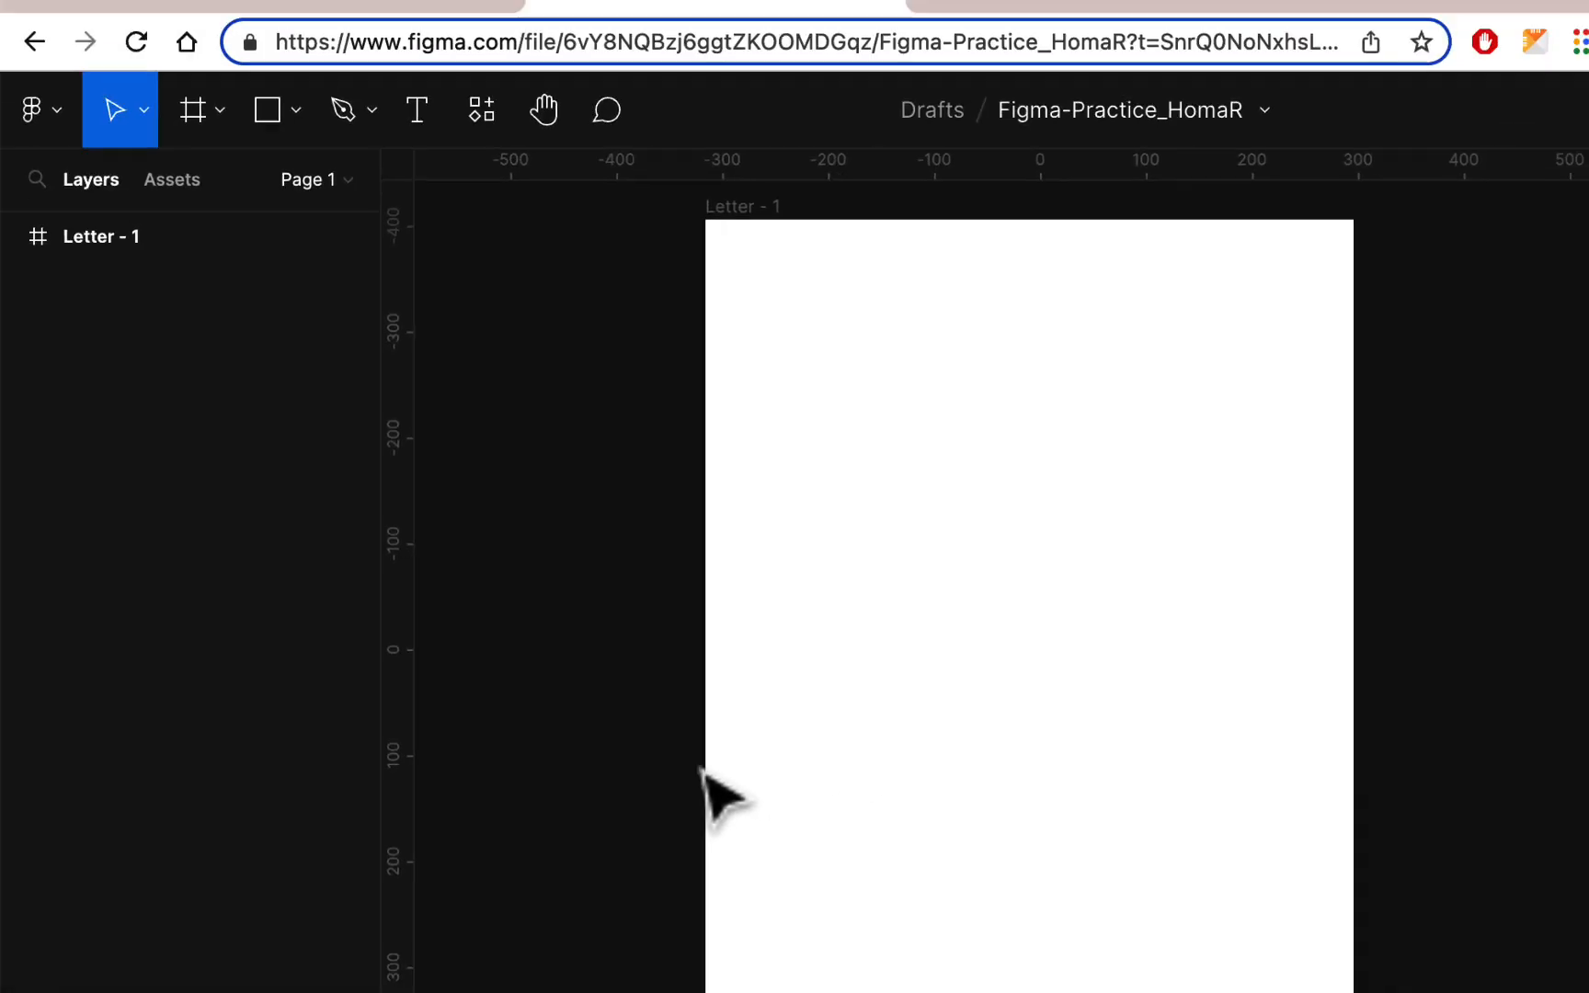
click(41, 221)
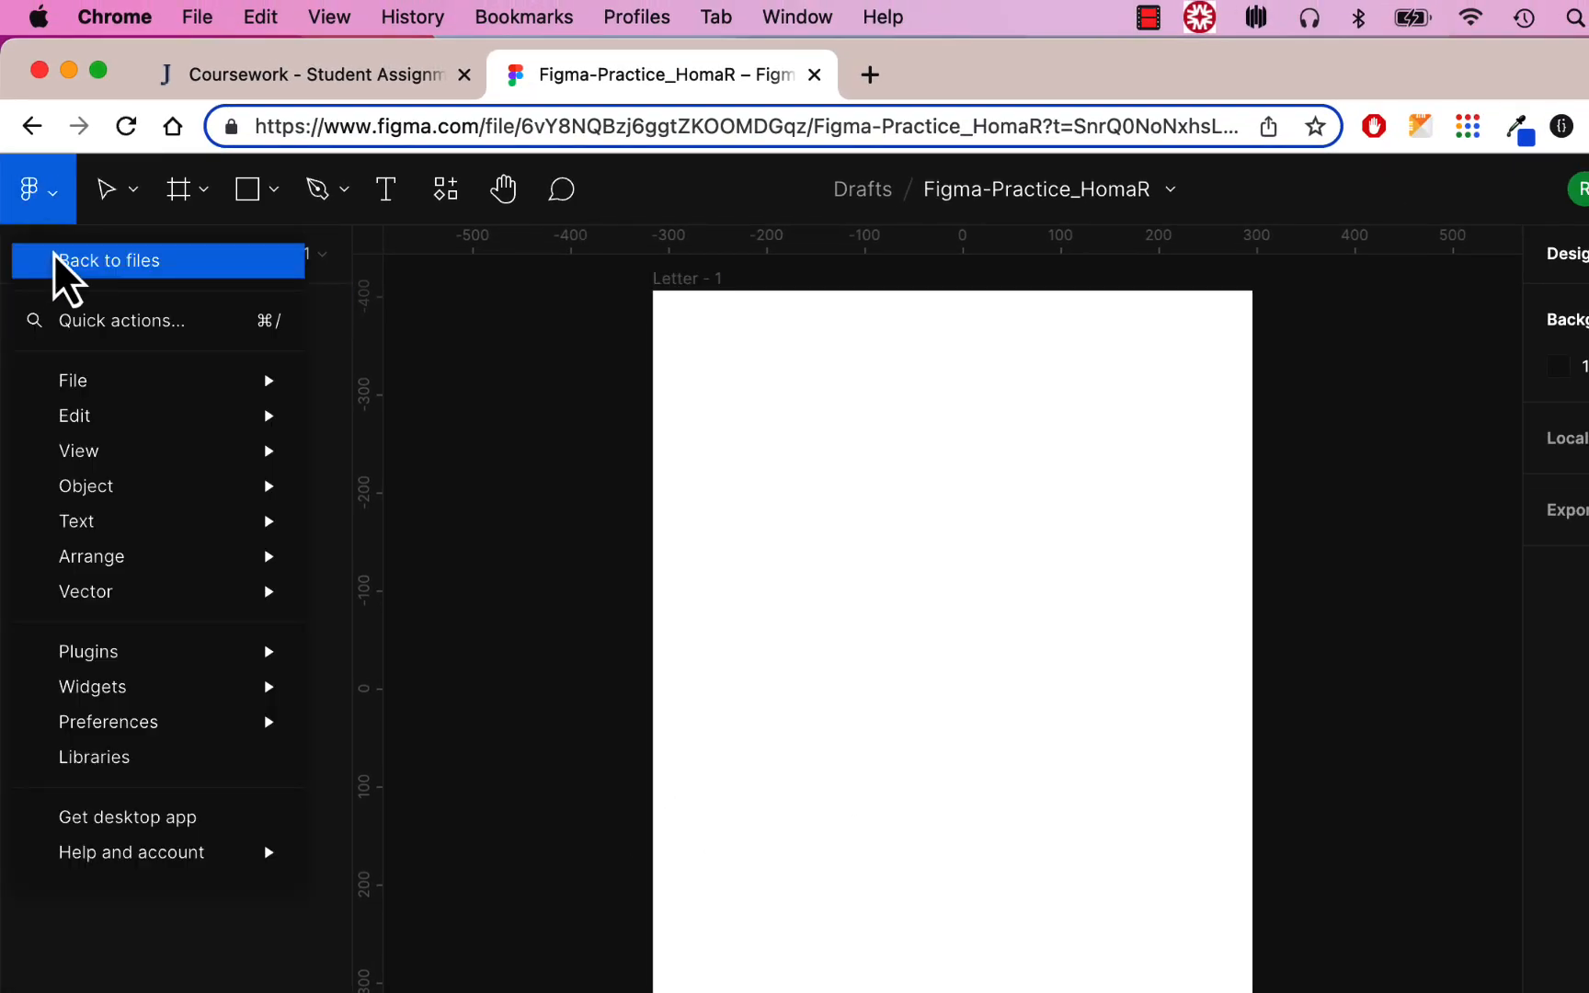
click(54, 253)
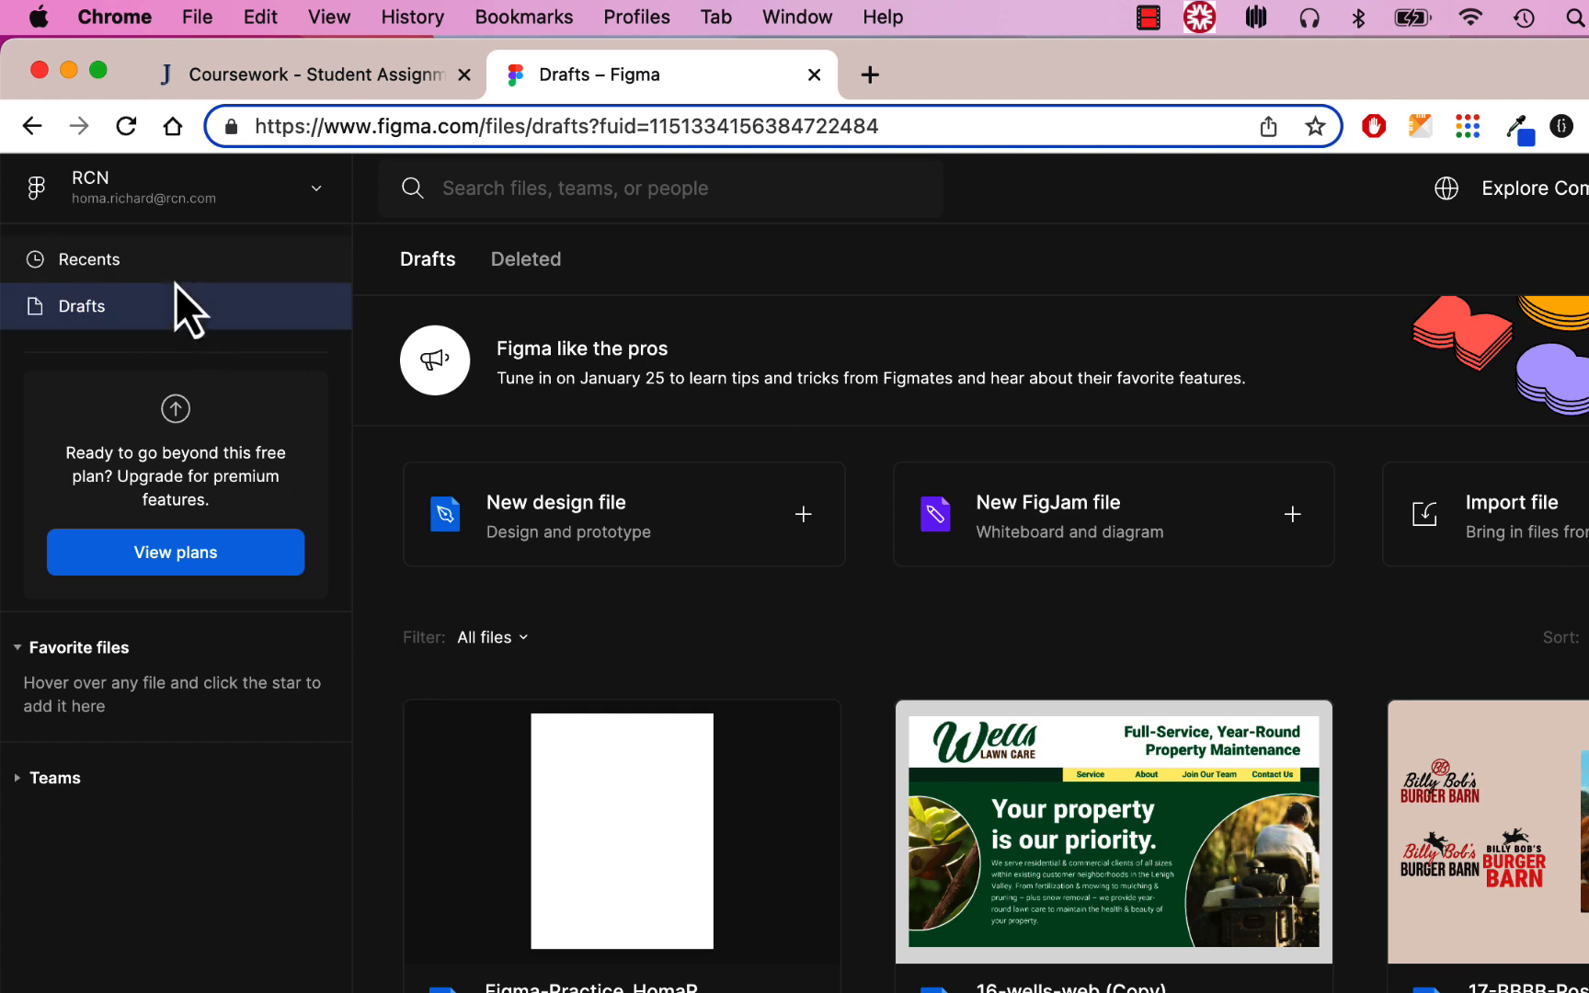
click(176, 278)
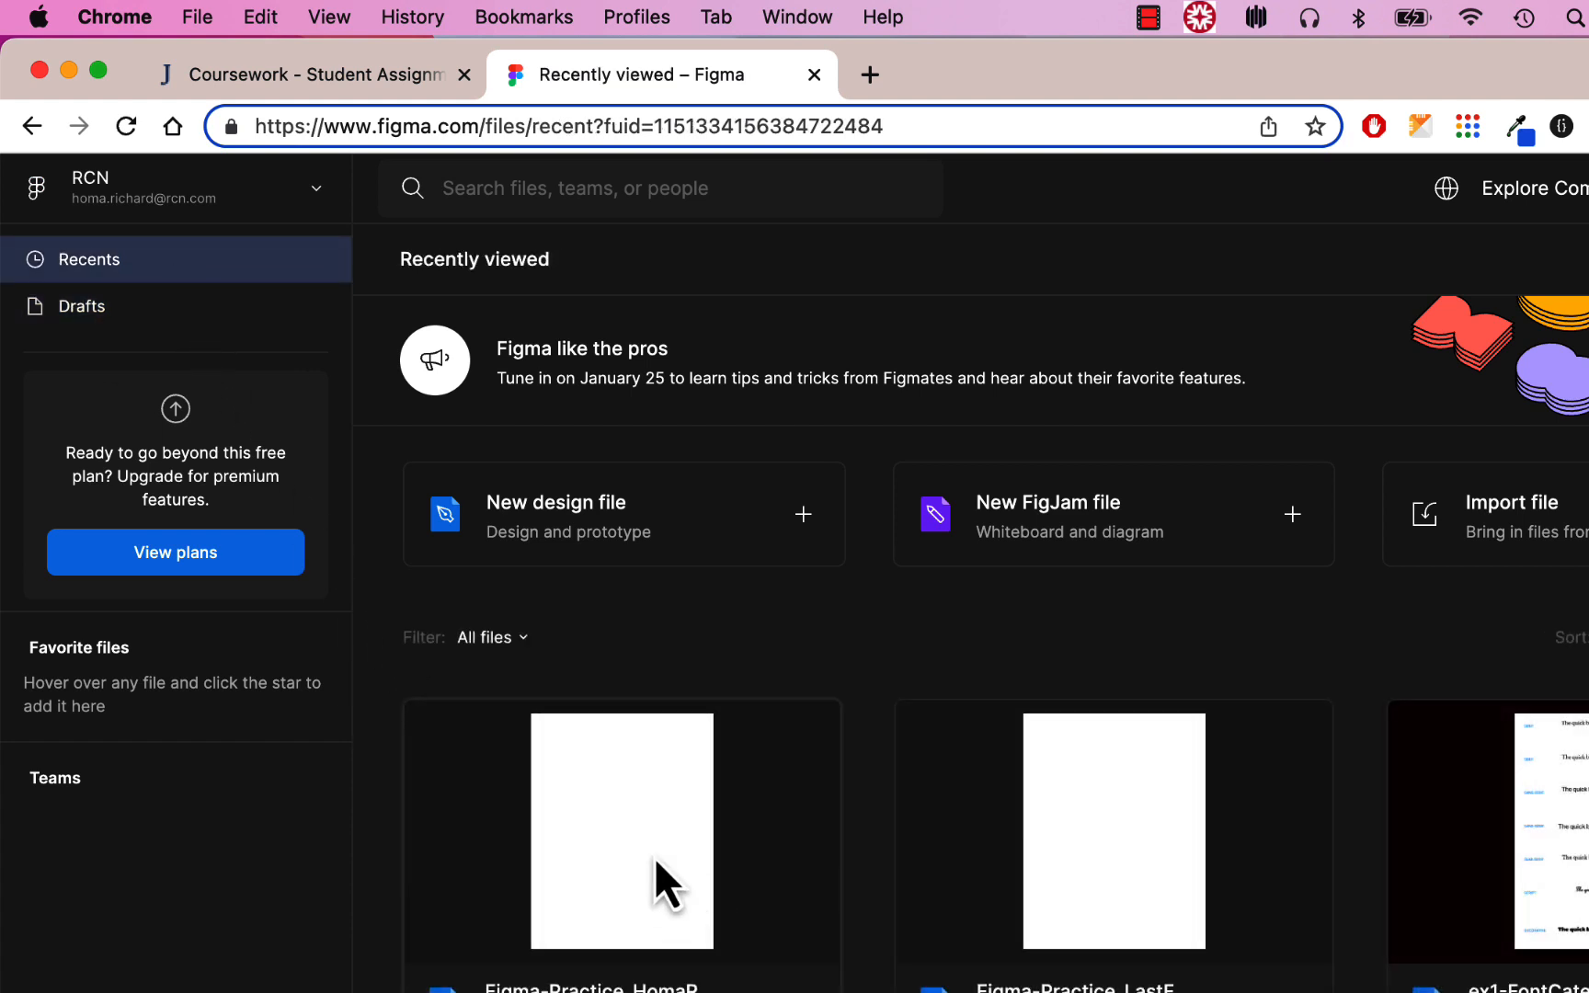
double_click(656, 860)
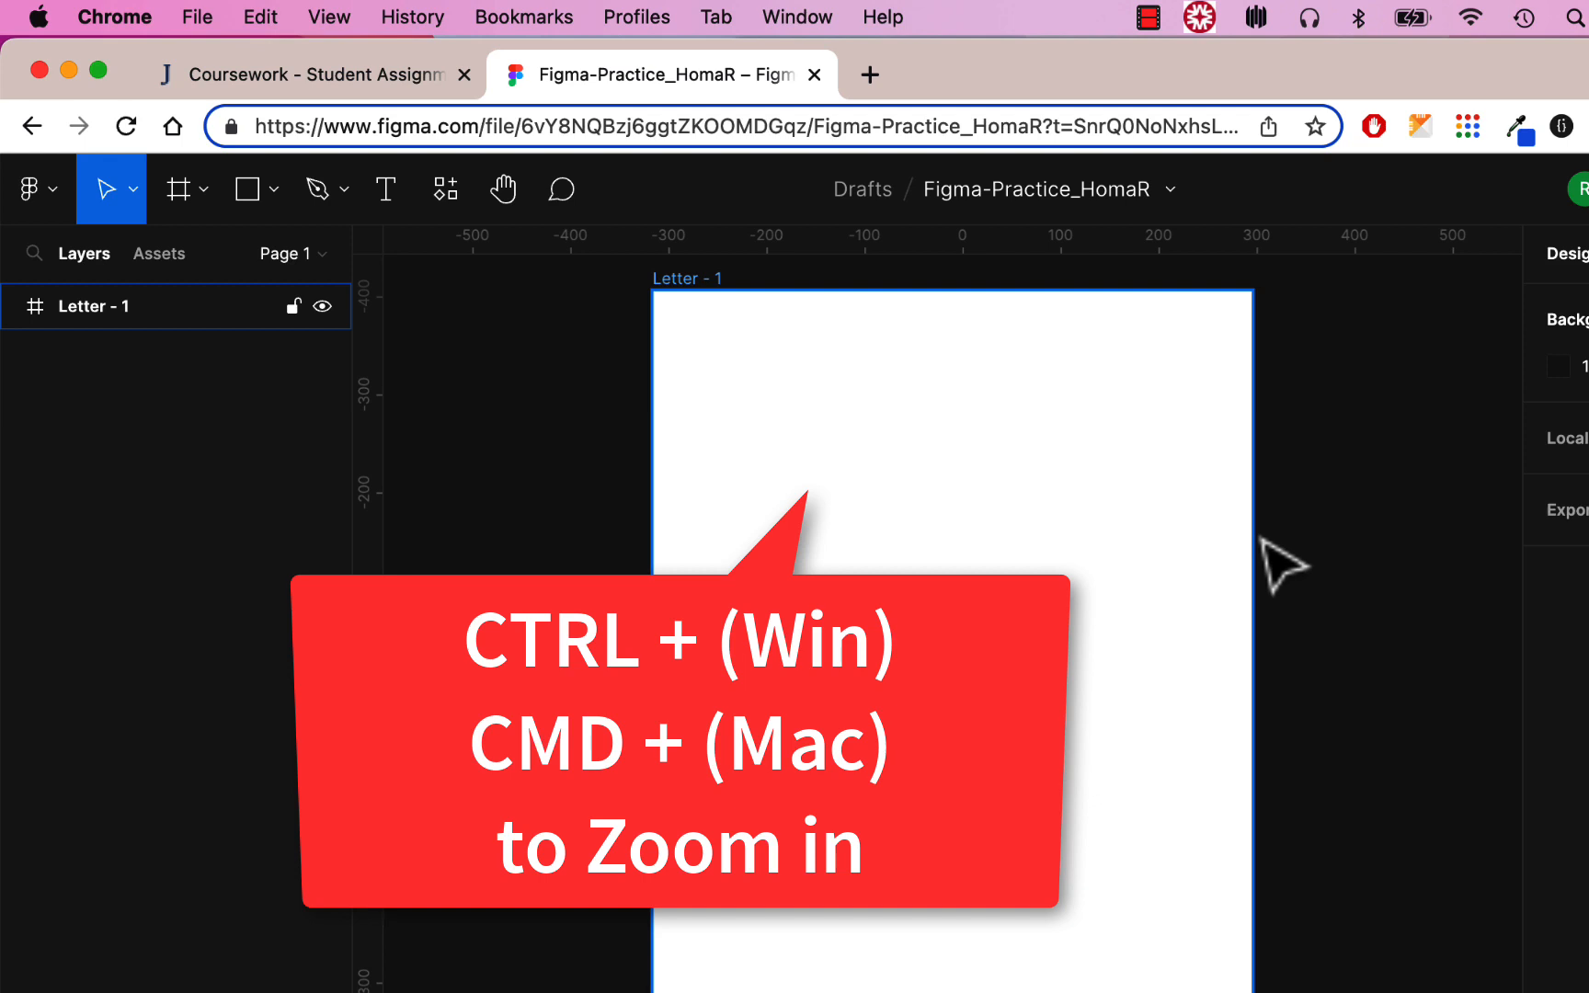
key(super+equal)
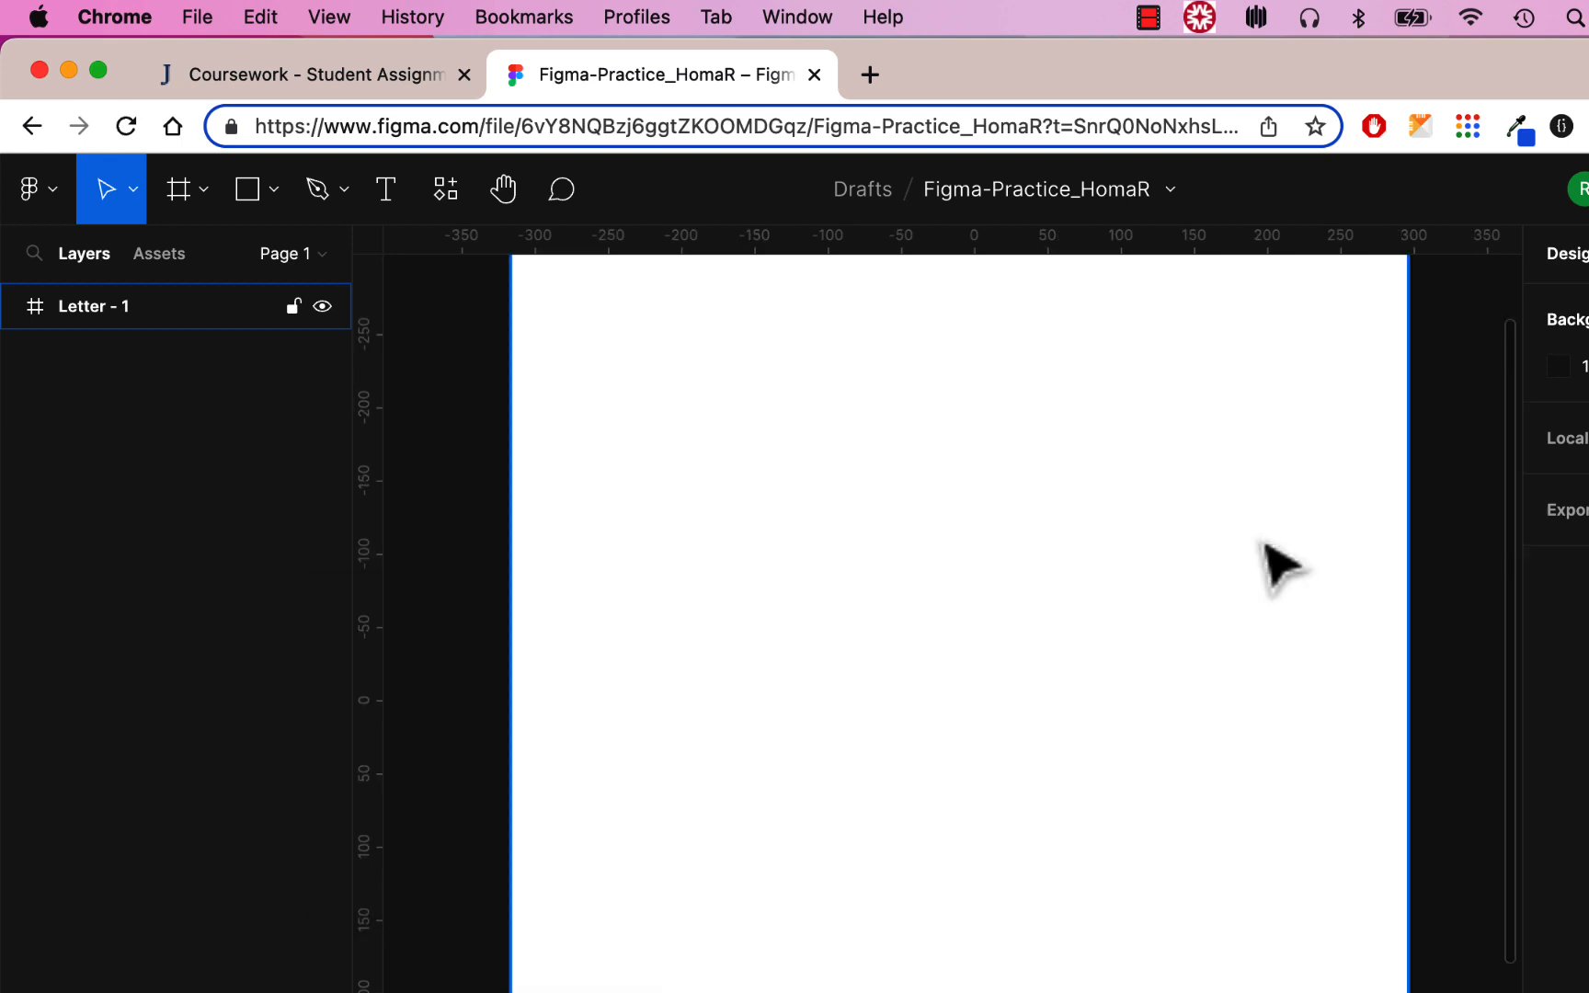
scroll(1278, 566, up, 5)
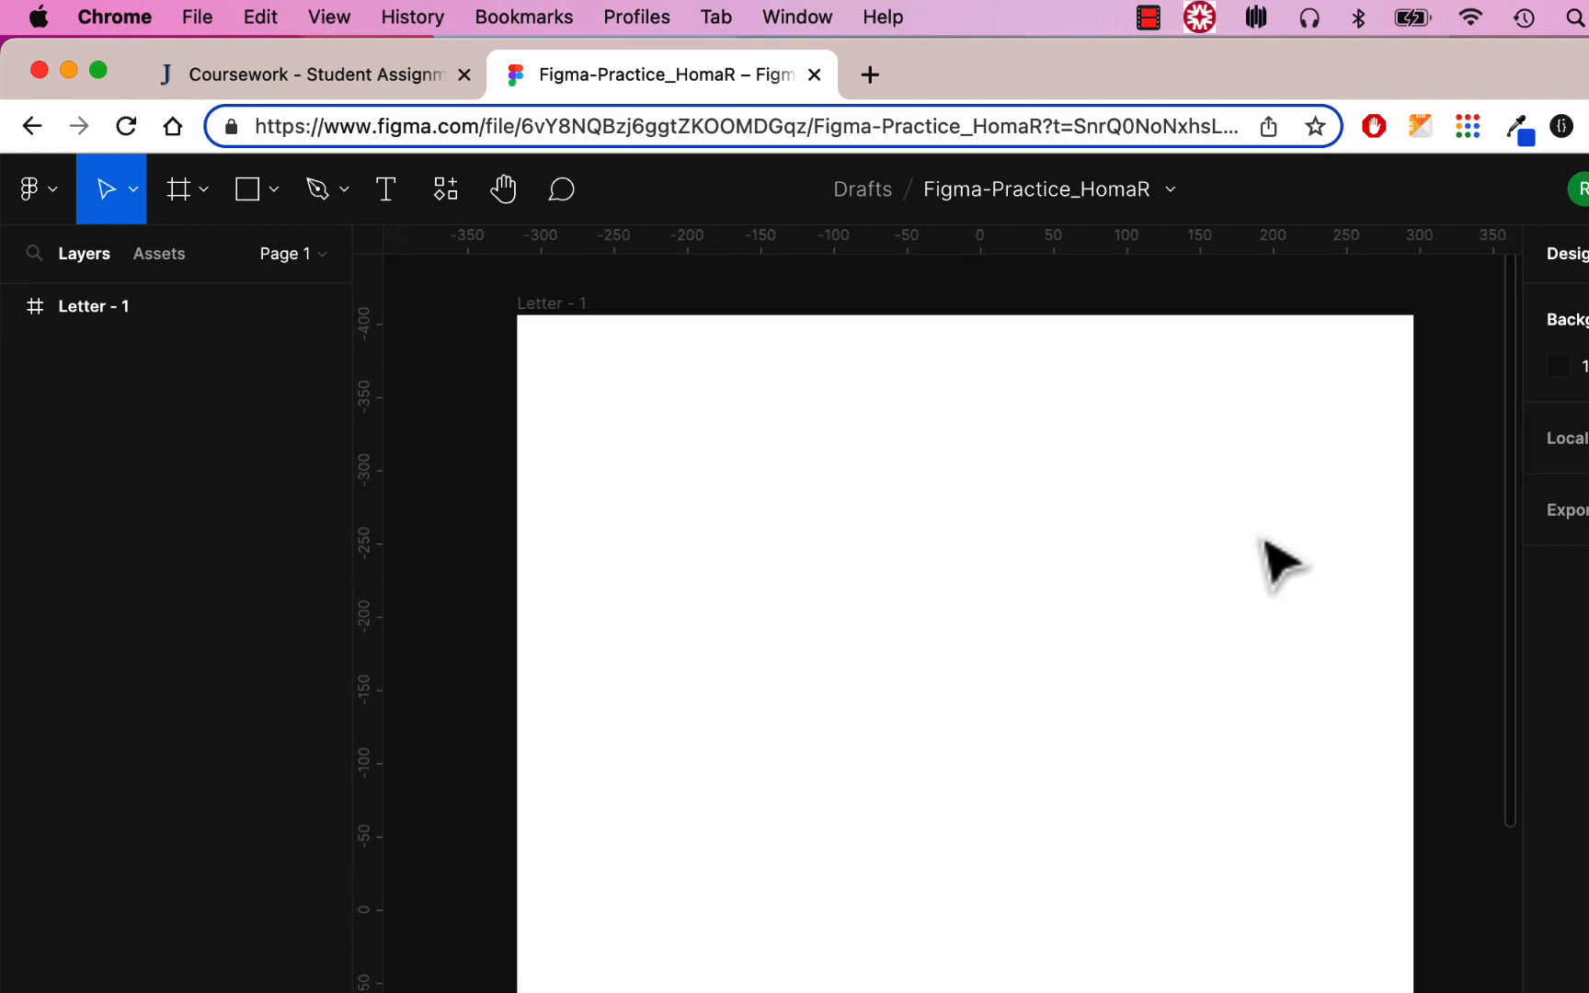
scroll(1278, 566, down, 1)
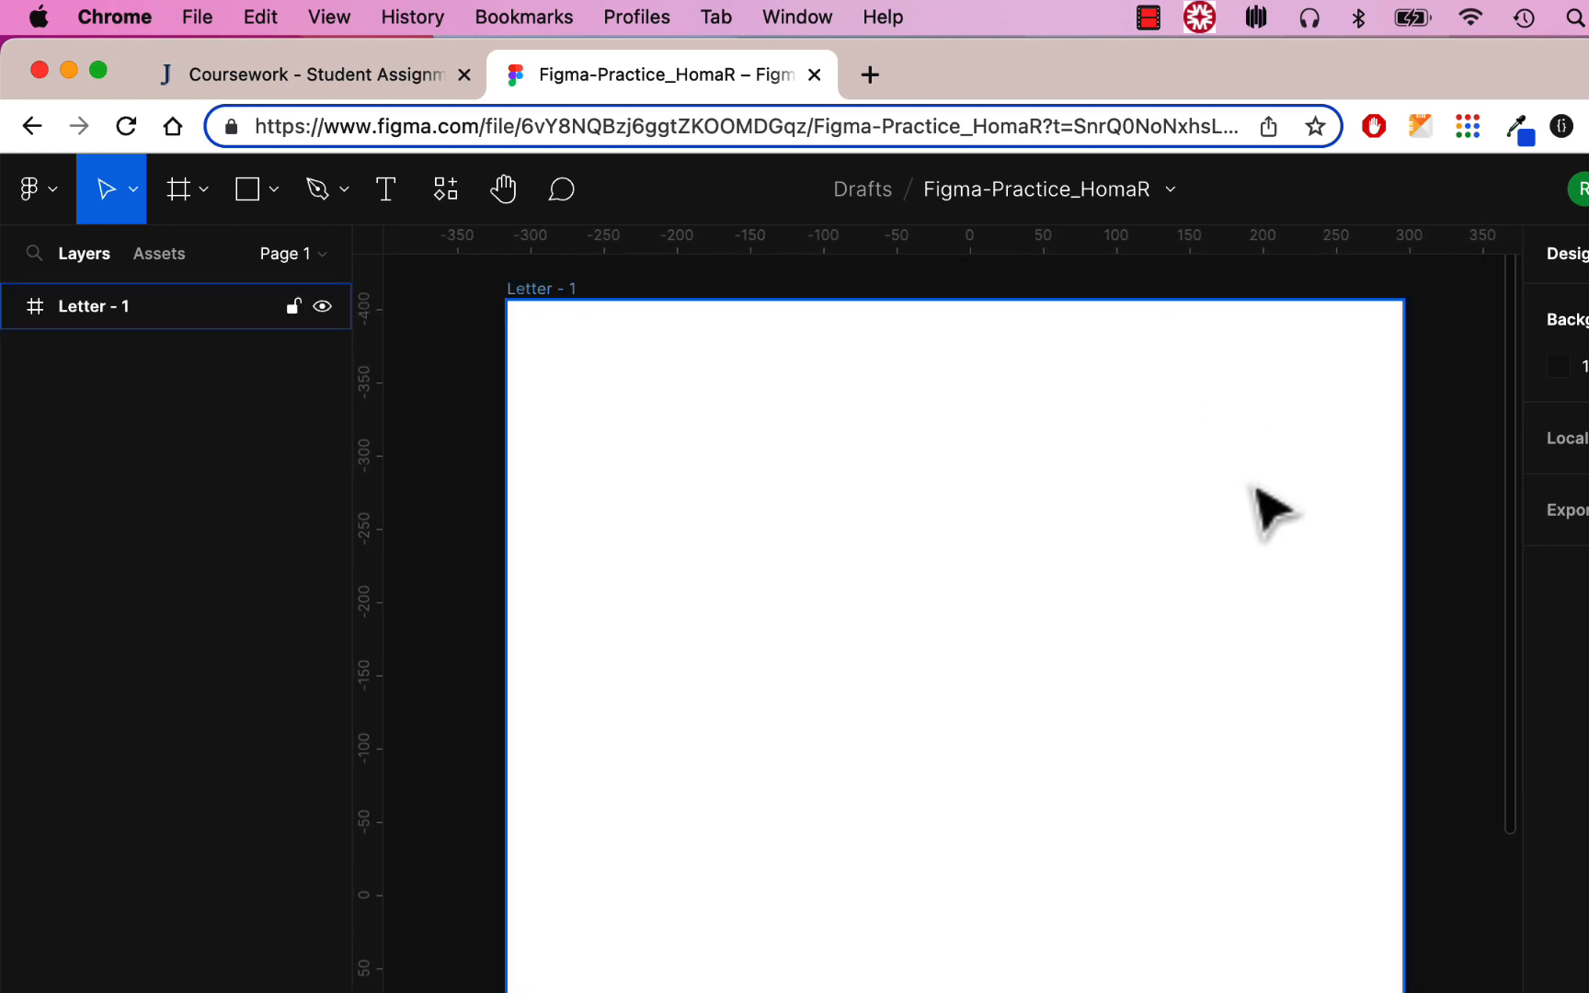
scroll(1511, 579, down, 2)
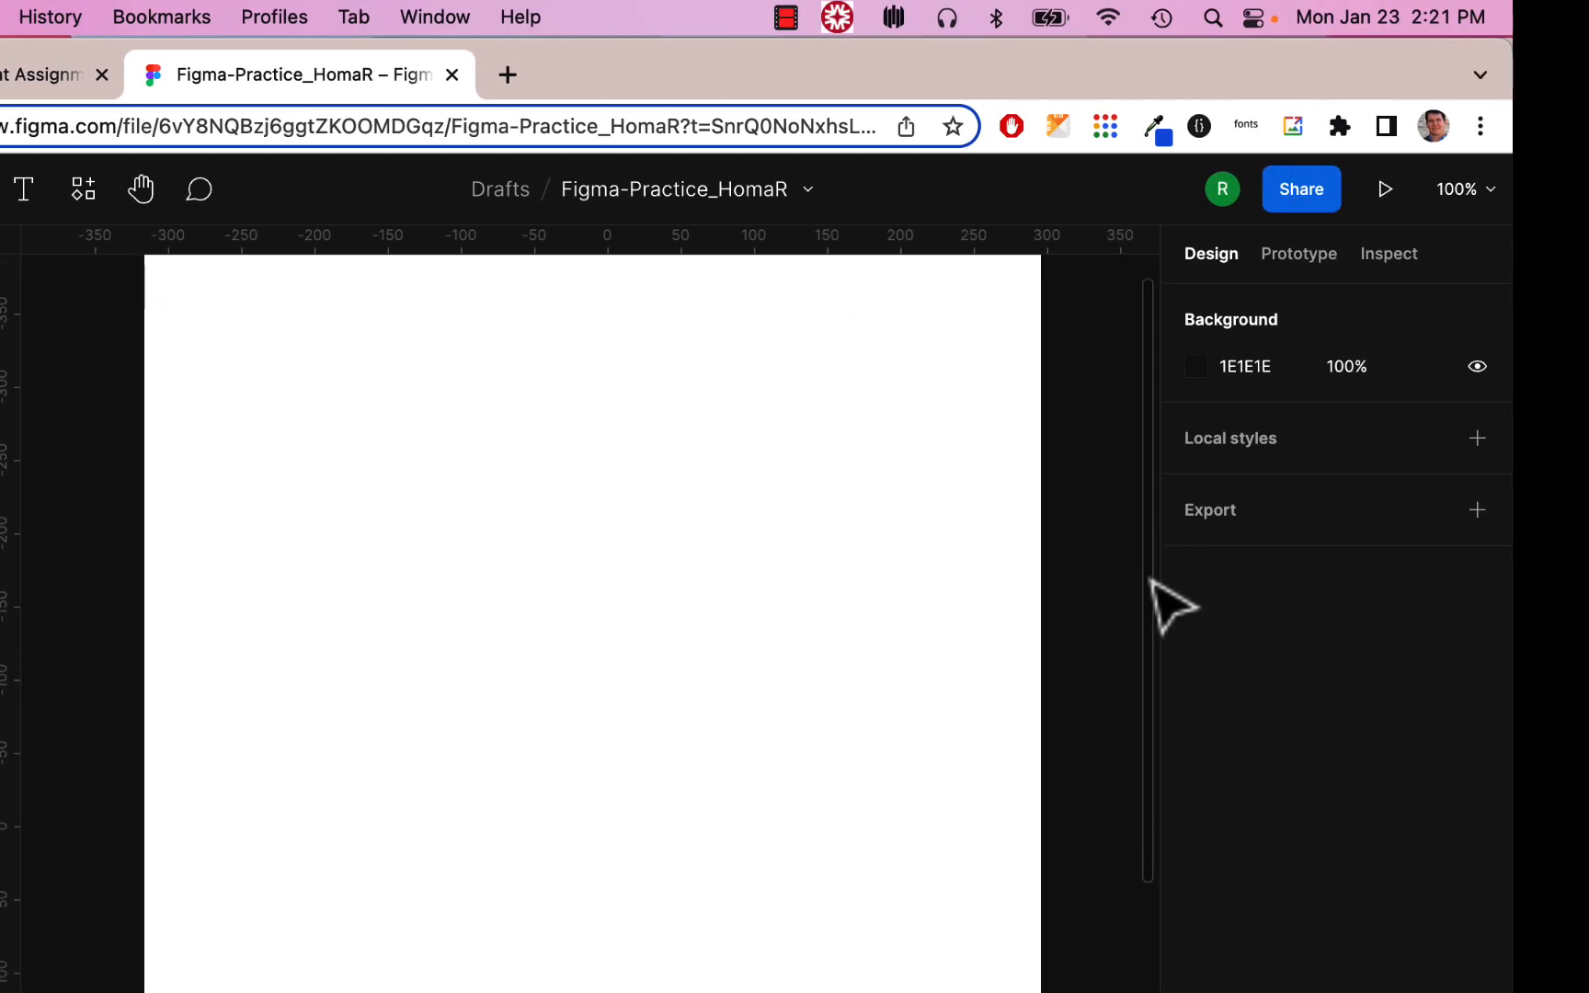
scroll(1152, 515, up, 2)
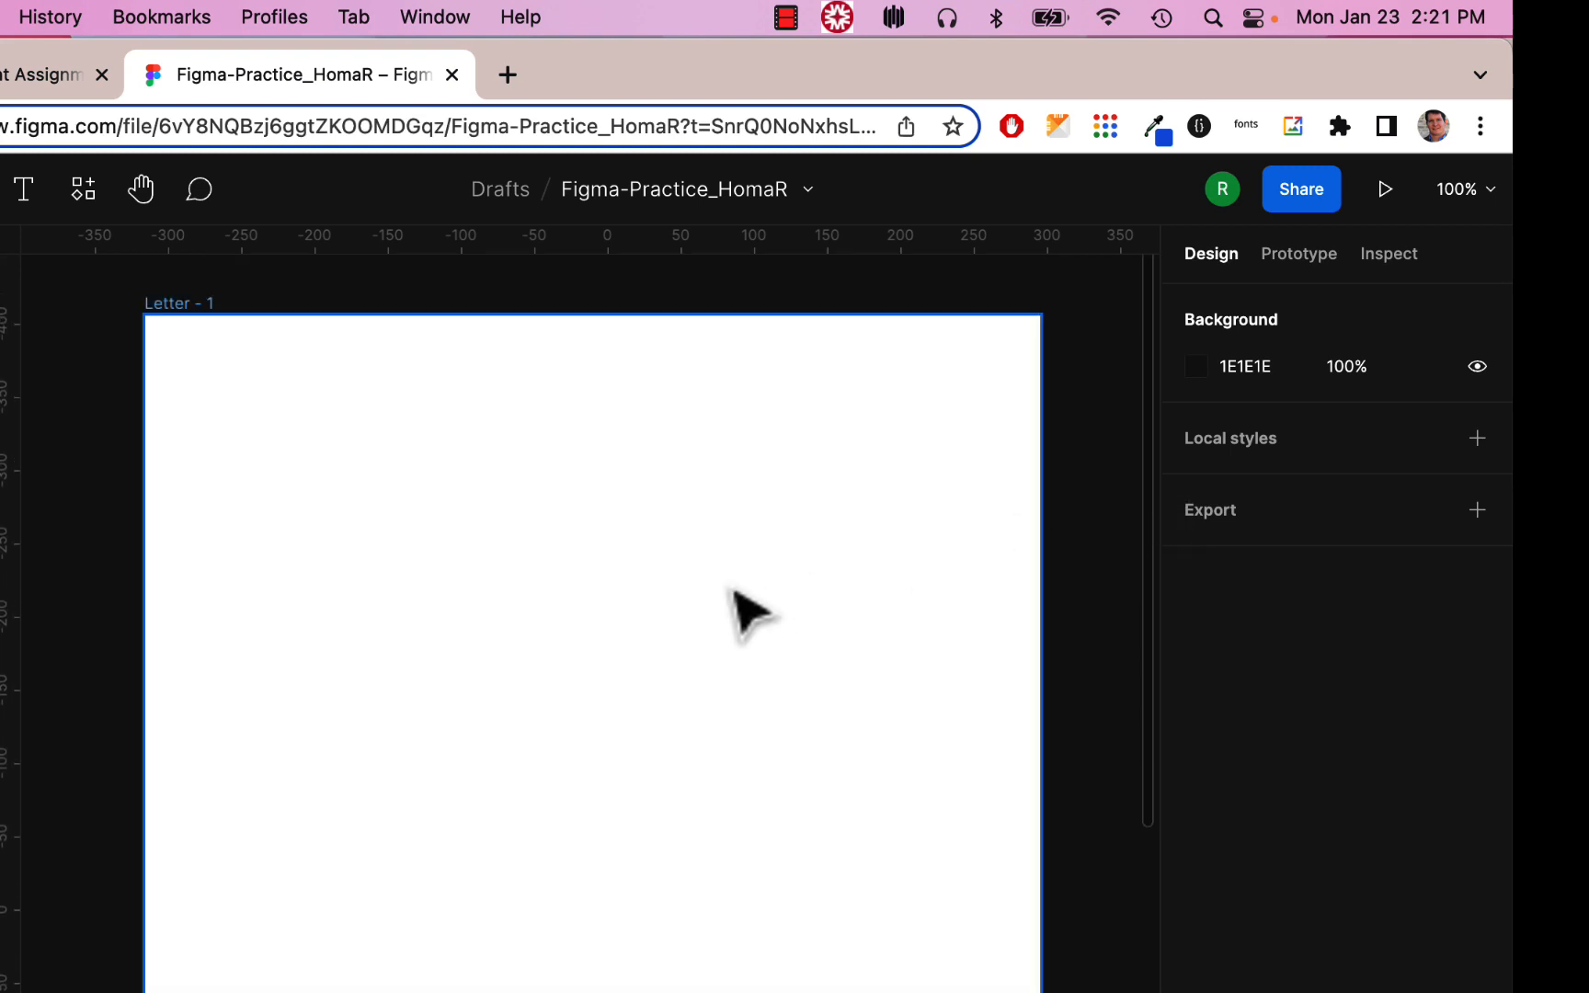
scroll(733, 590, up, 3)
scroll(733, 590, down, 3)
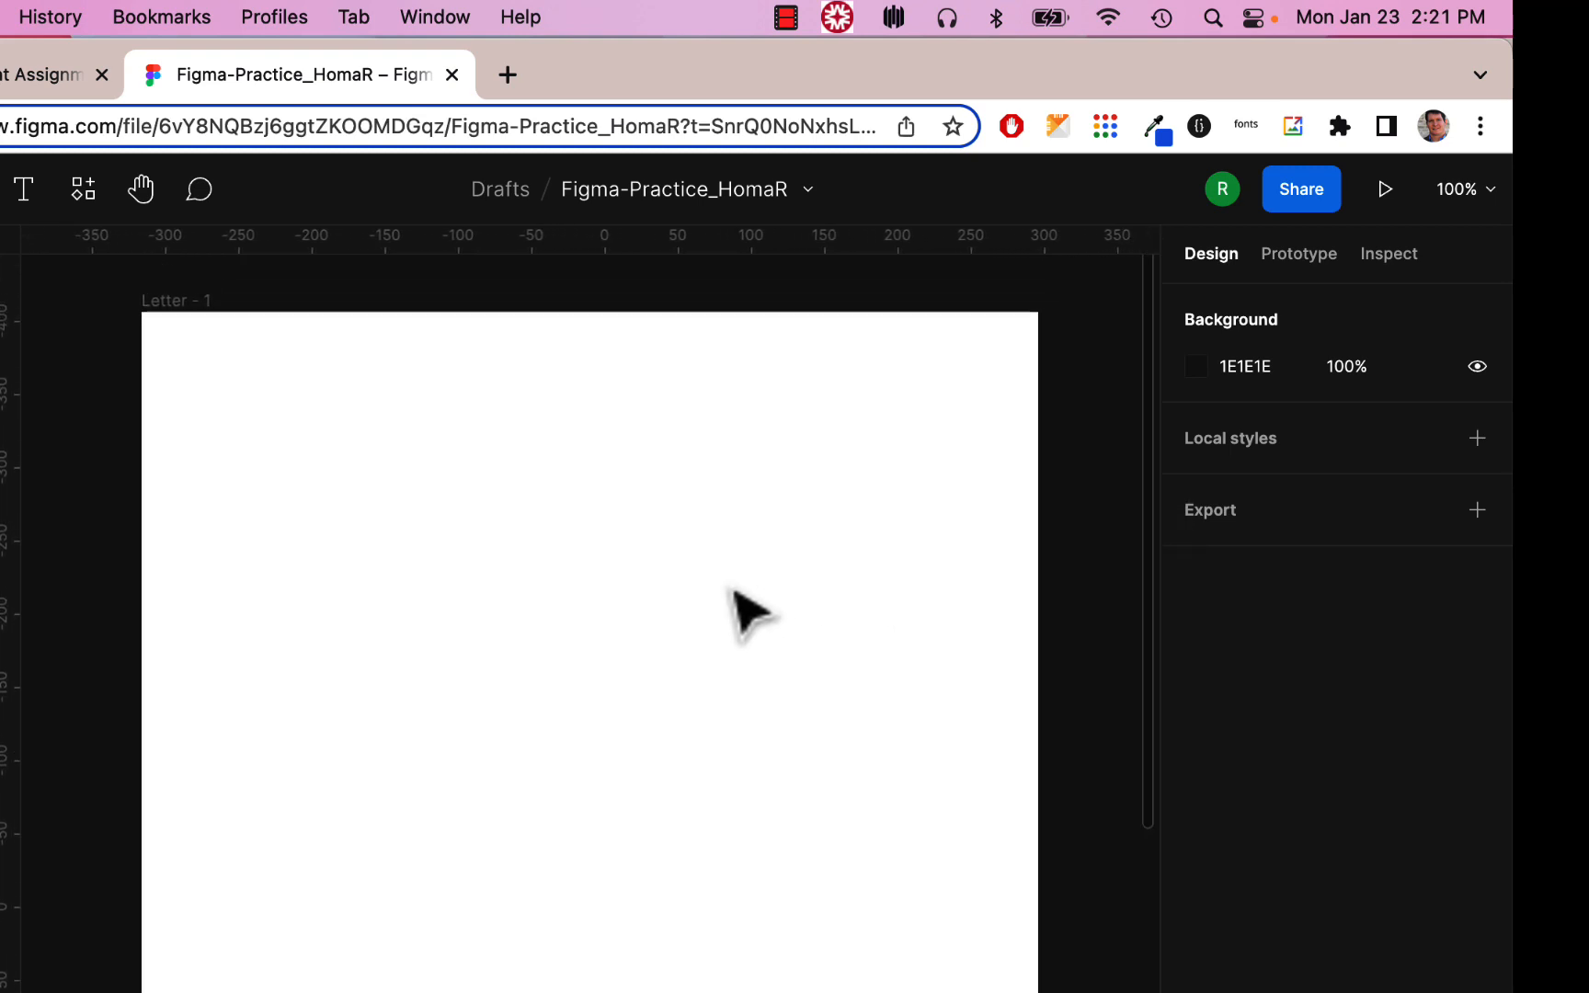
scroll(733, 593, down, 1)
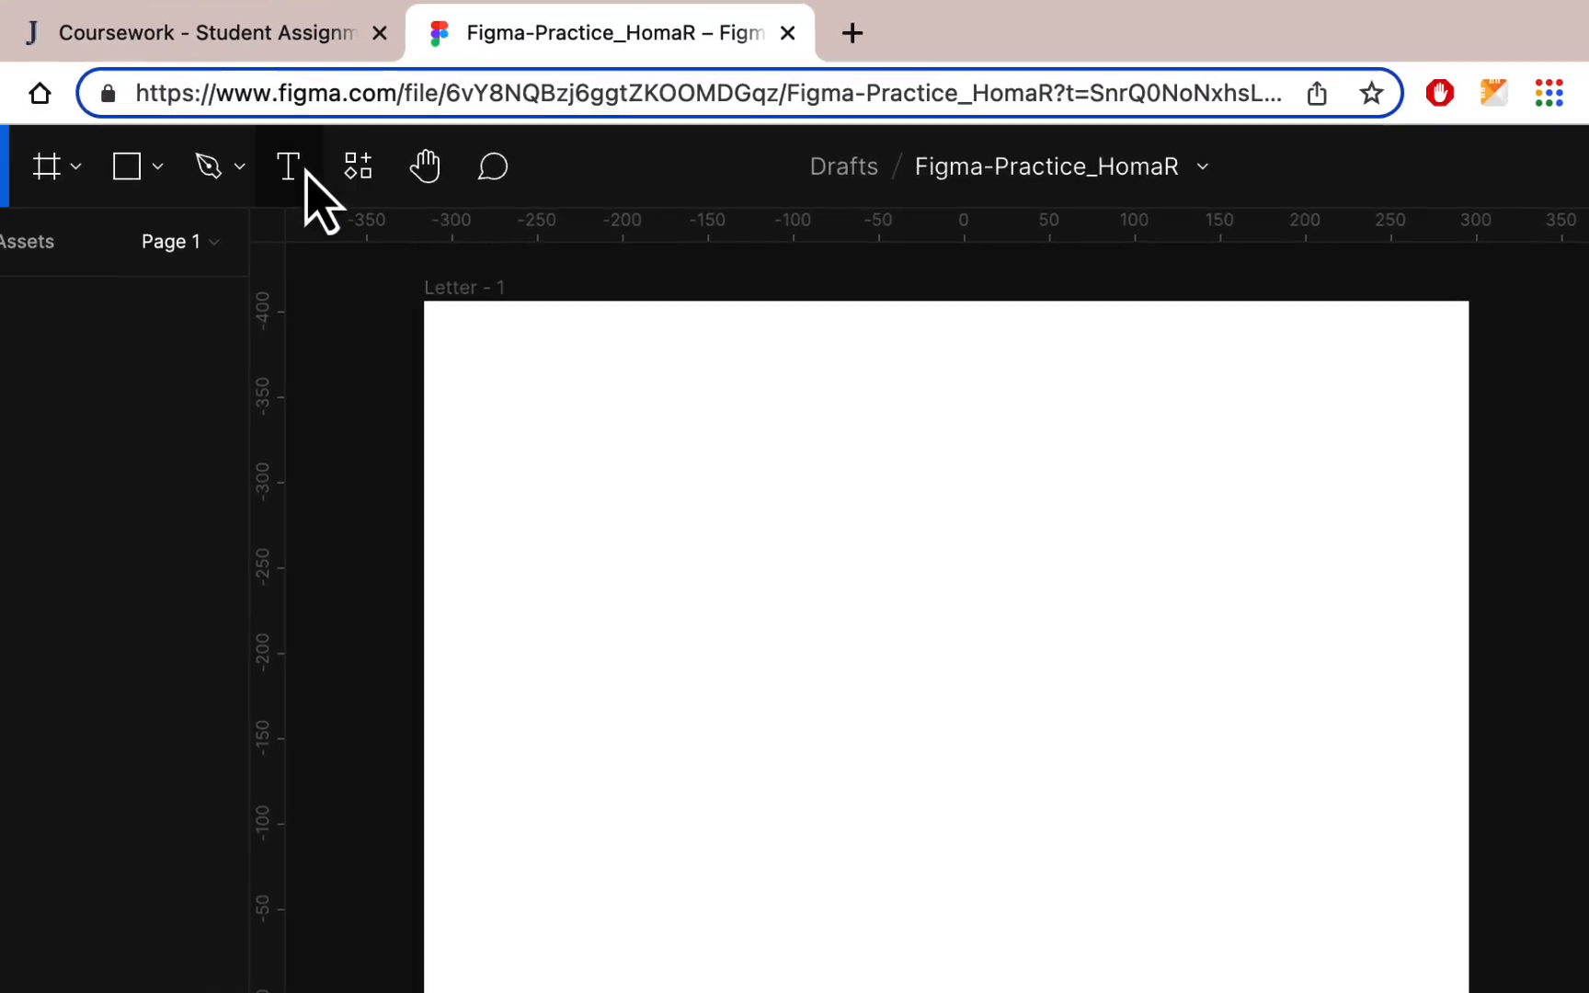
Add a text layer in Letter - 1 reading 'The quick brown fox jumped over the lazy dog's back.'
click(312, 166)
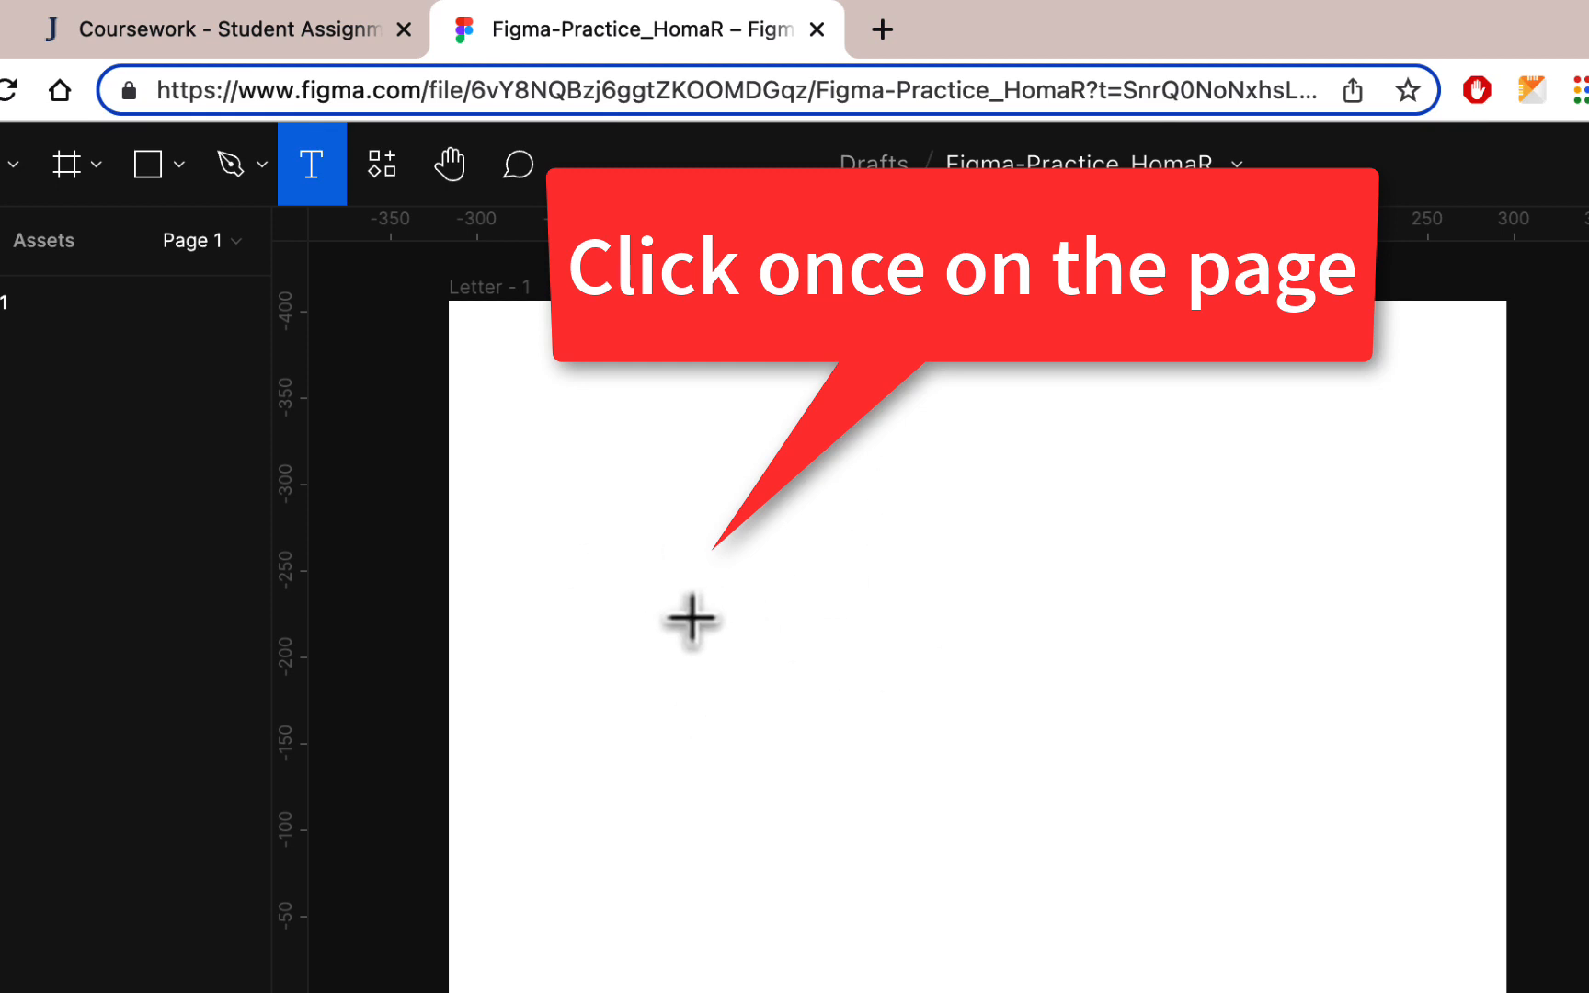
click(666, 612)
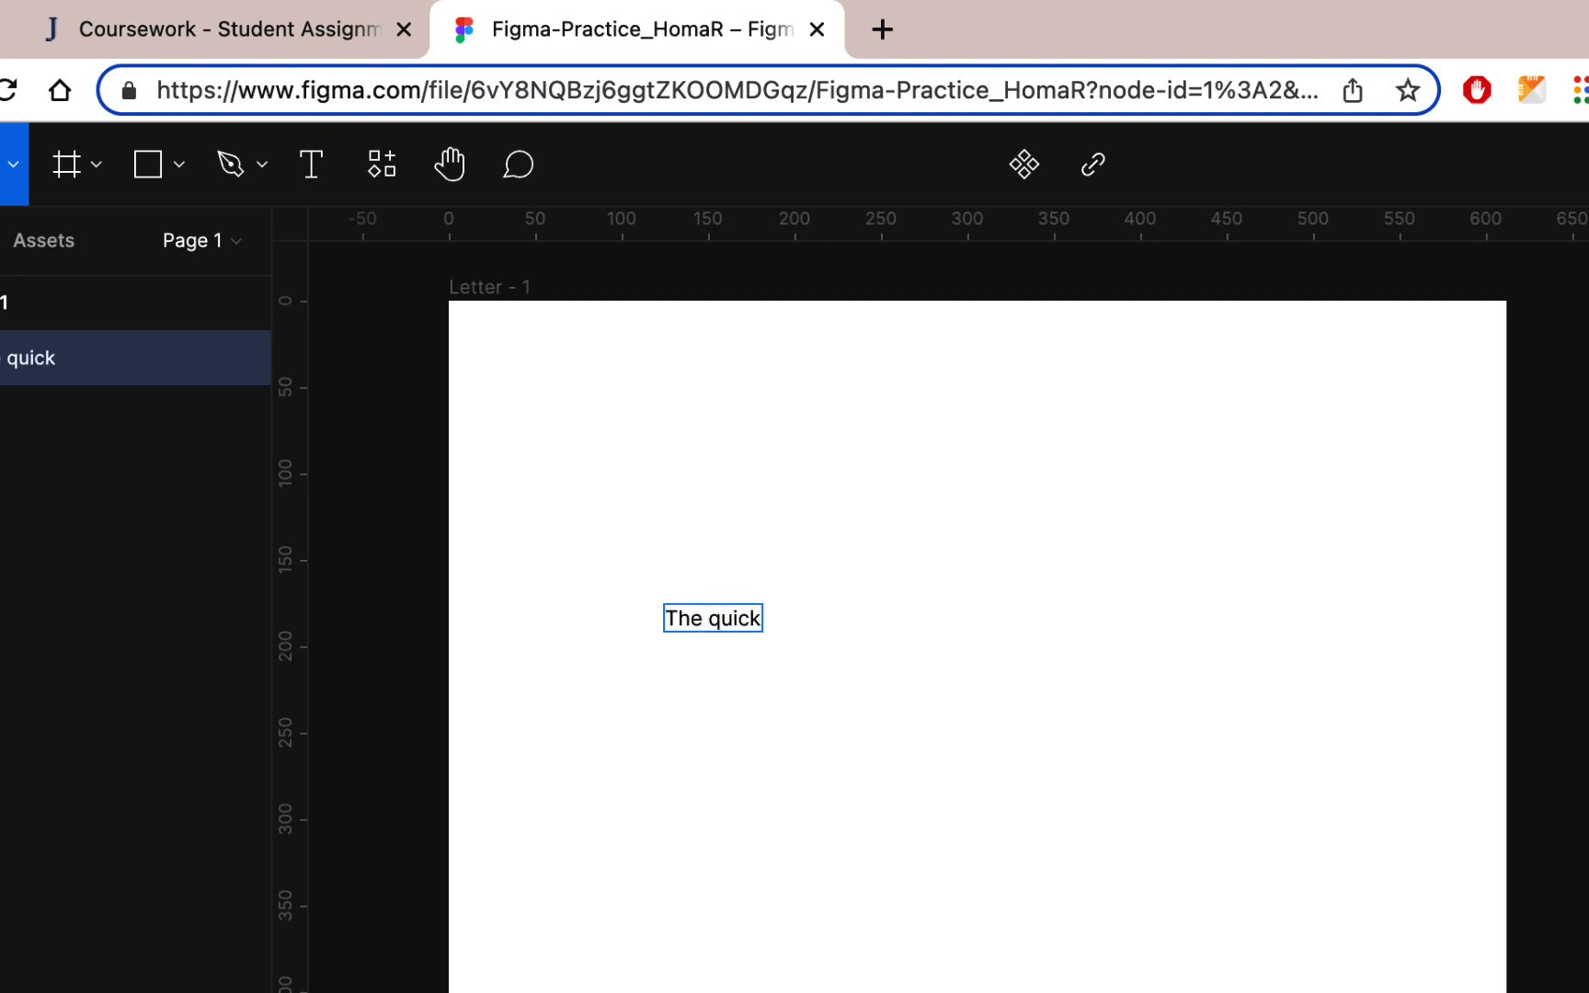
text(The quick brow)
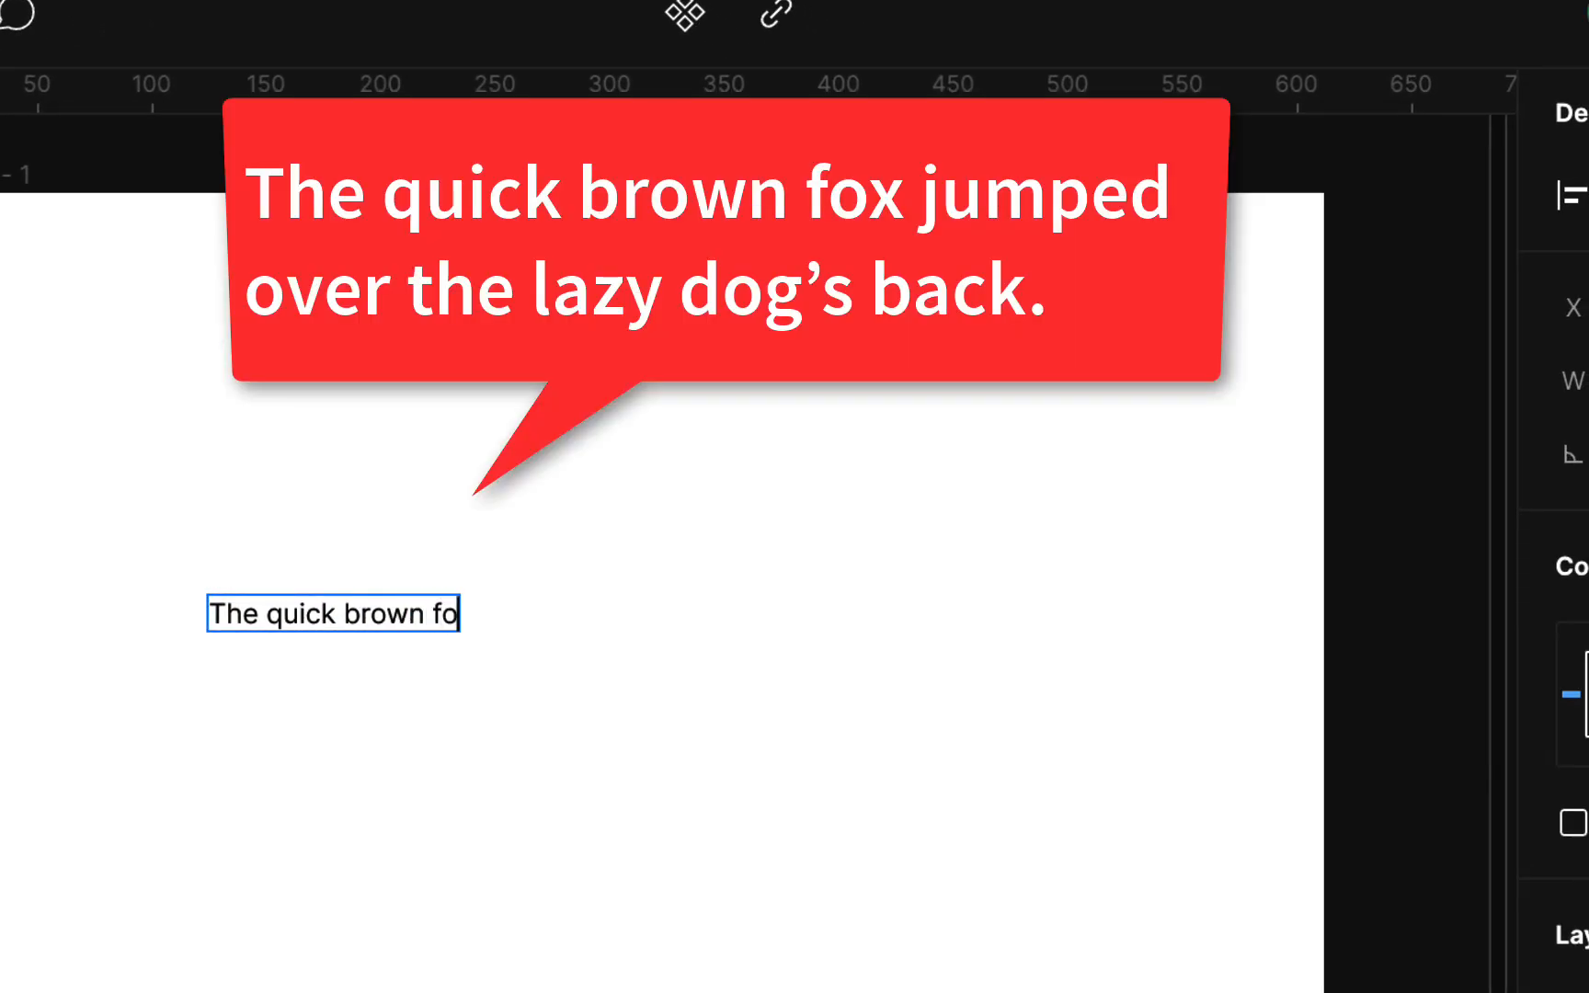
text(x jumped over the lazy dog’s back.)
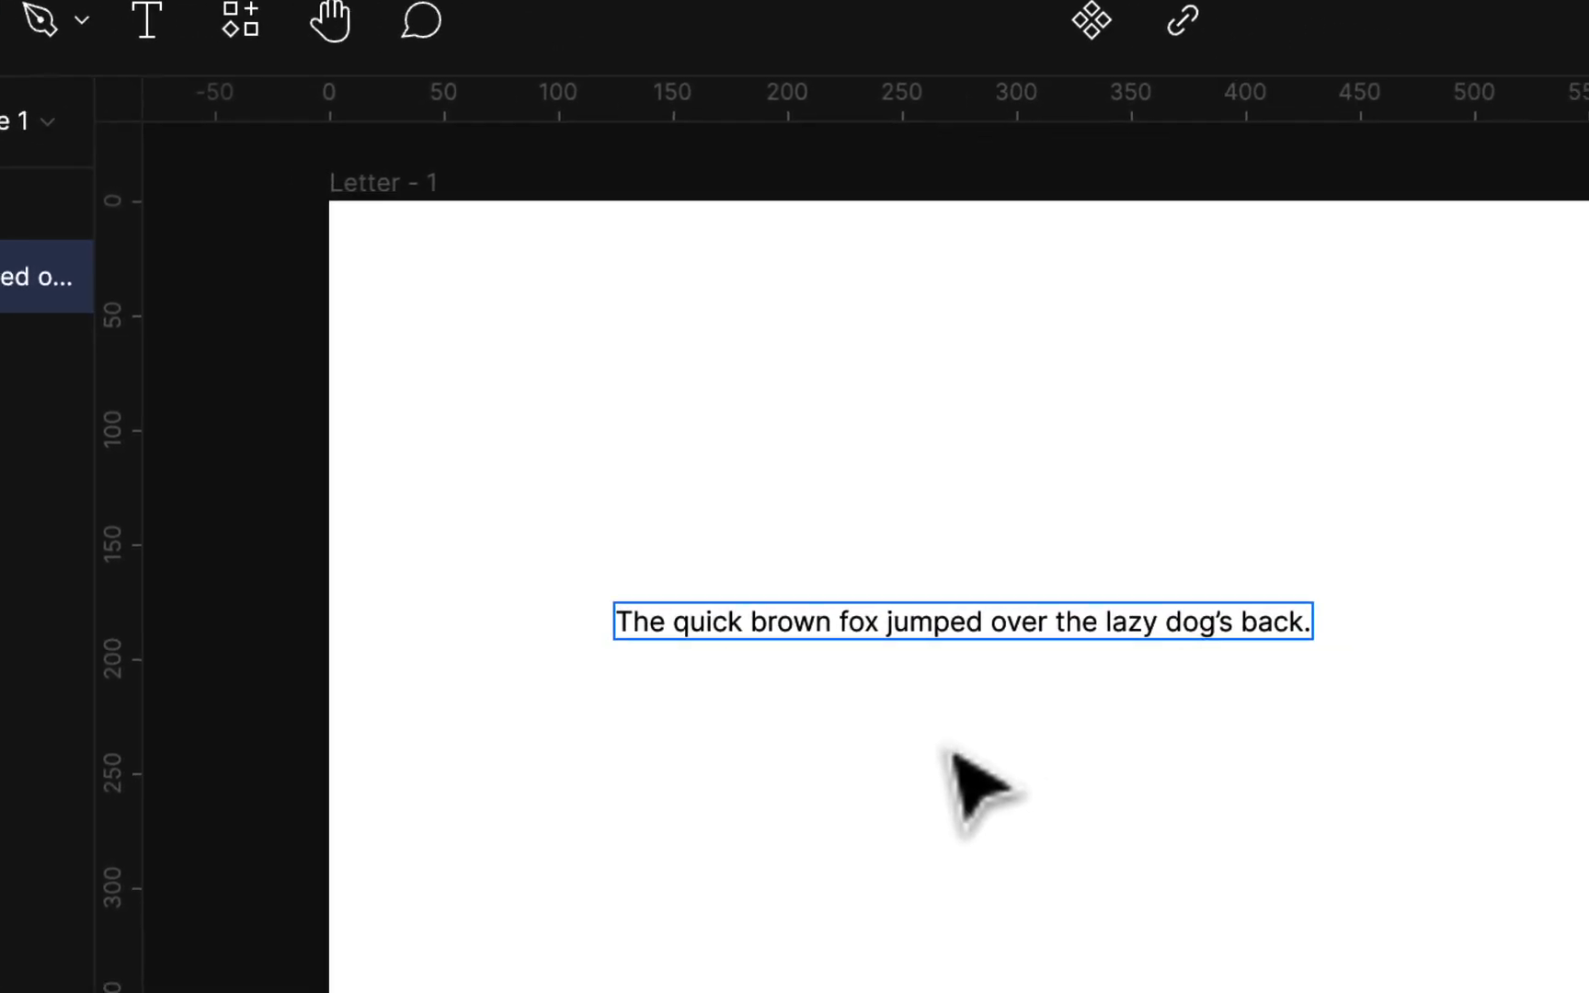
click(741, 724)
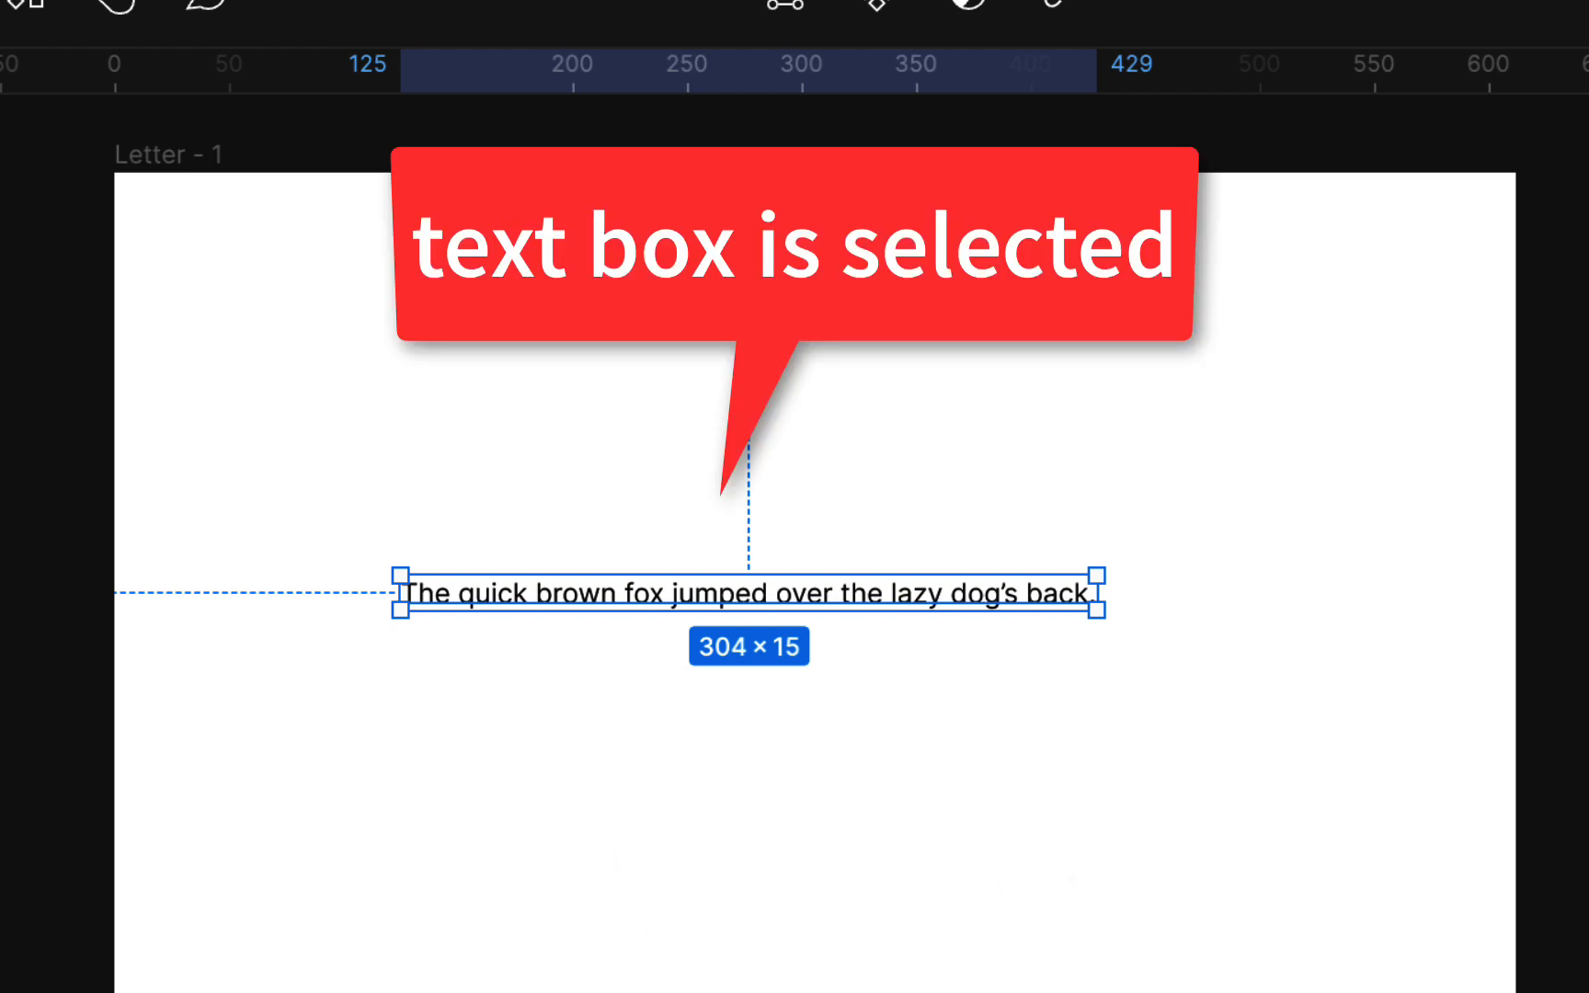
scroll(1330, 852, up, 4)
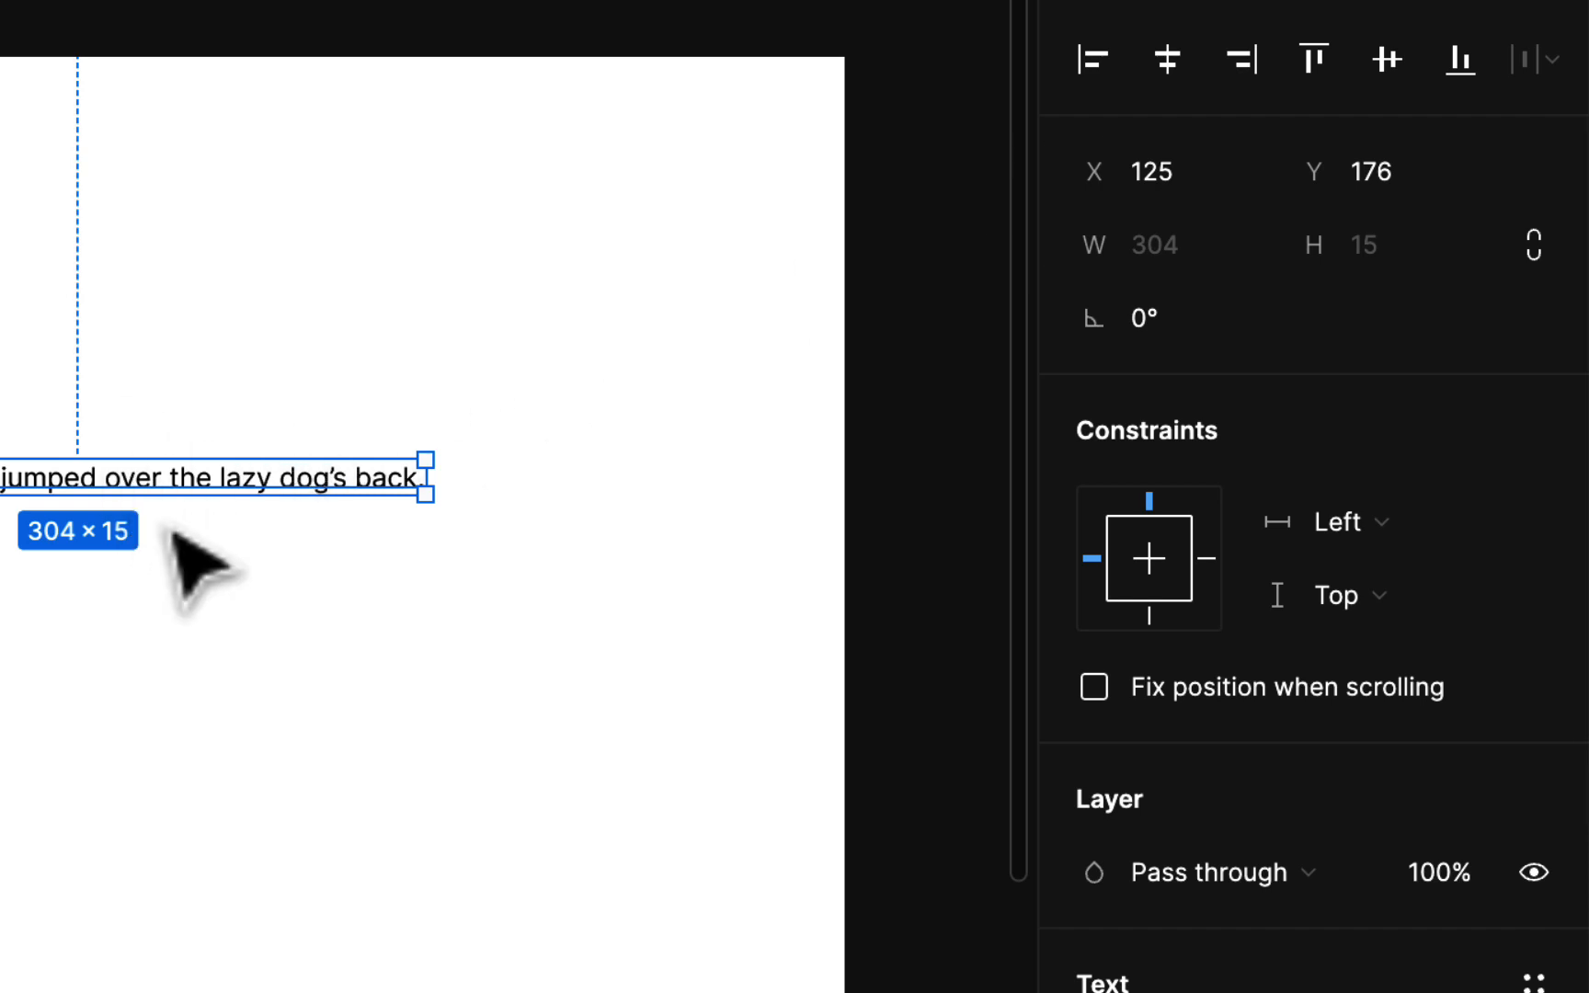
scroll(173, 531, up, 5)
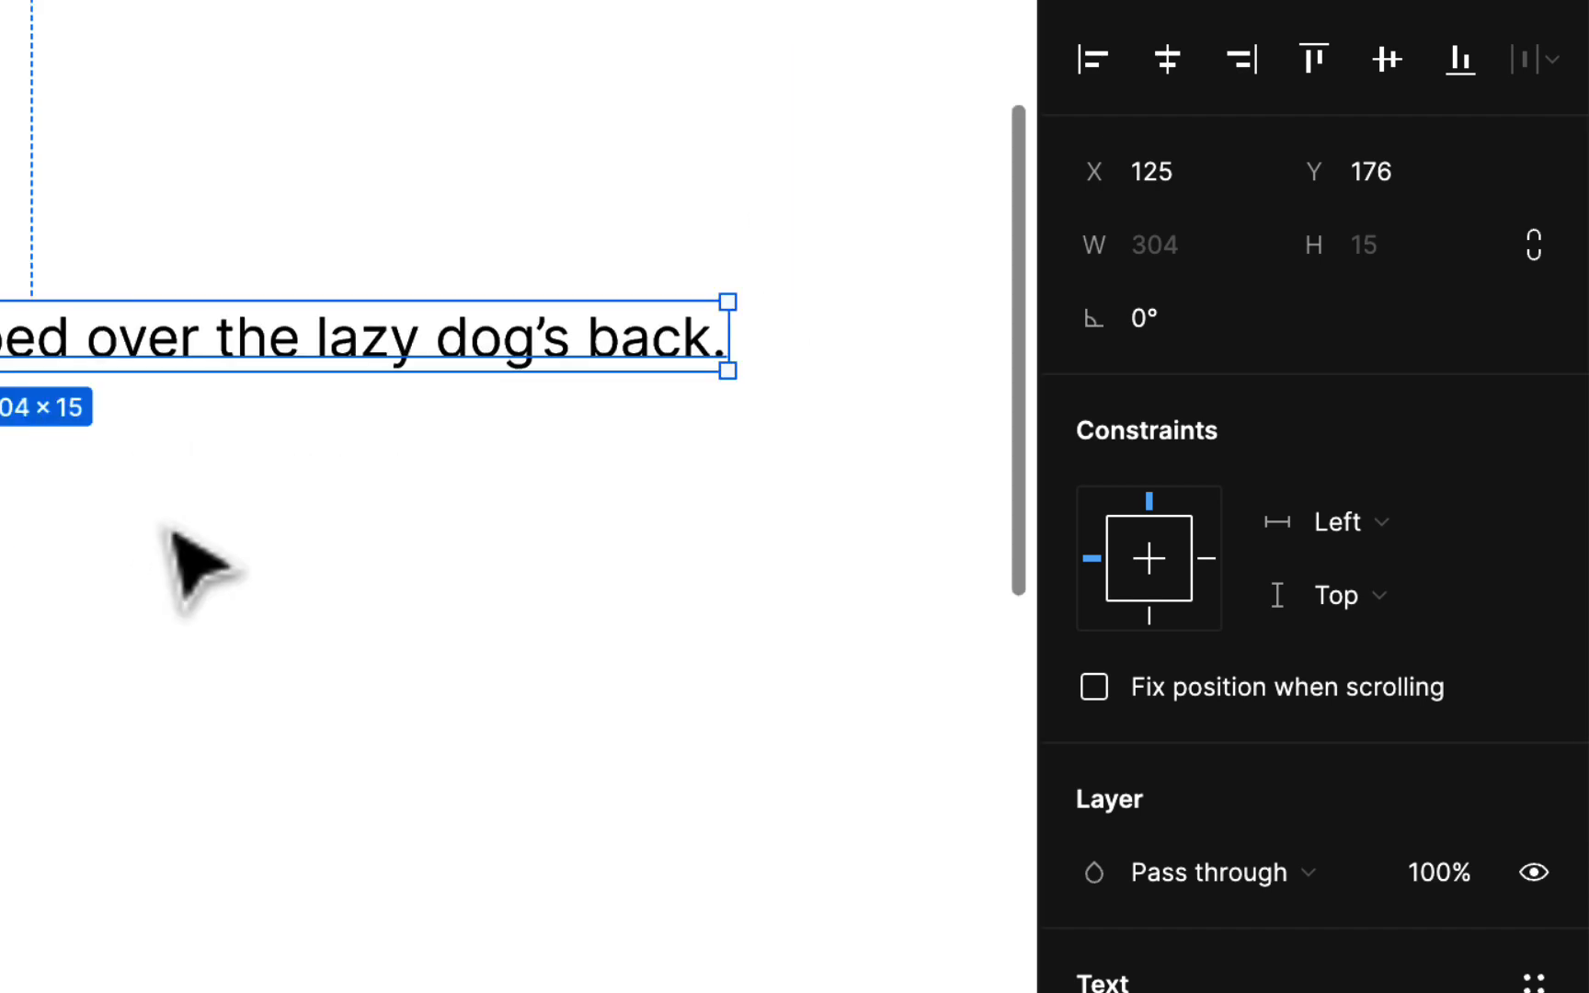
scroll(193, 563, left, 3)
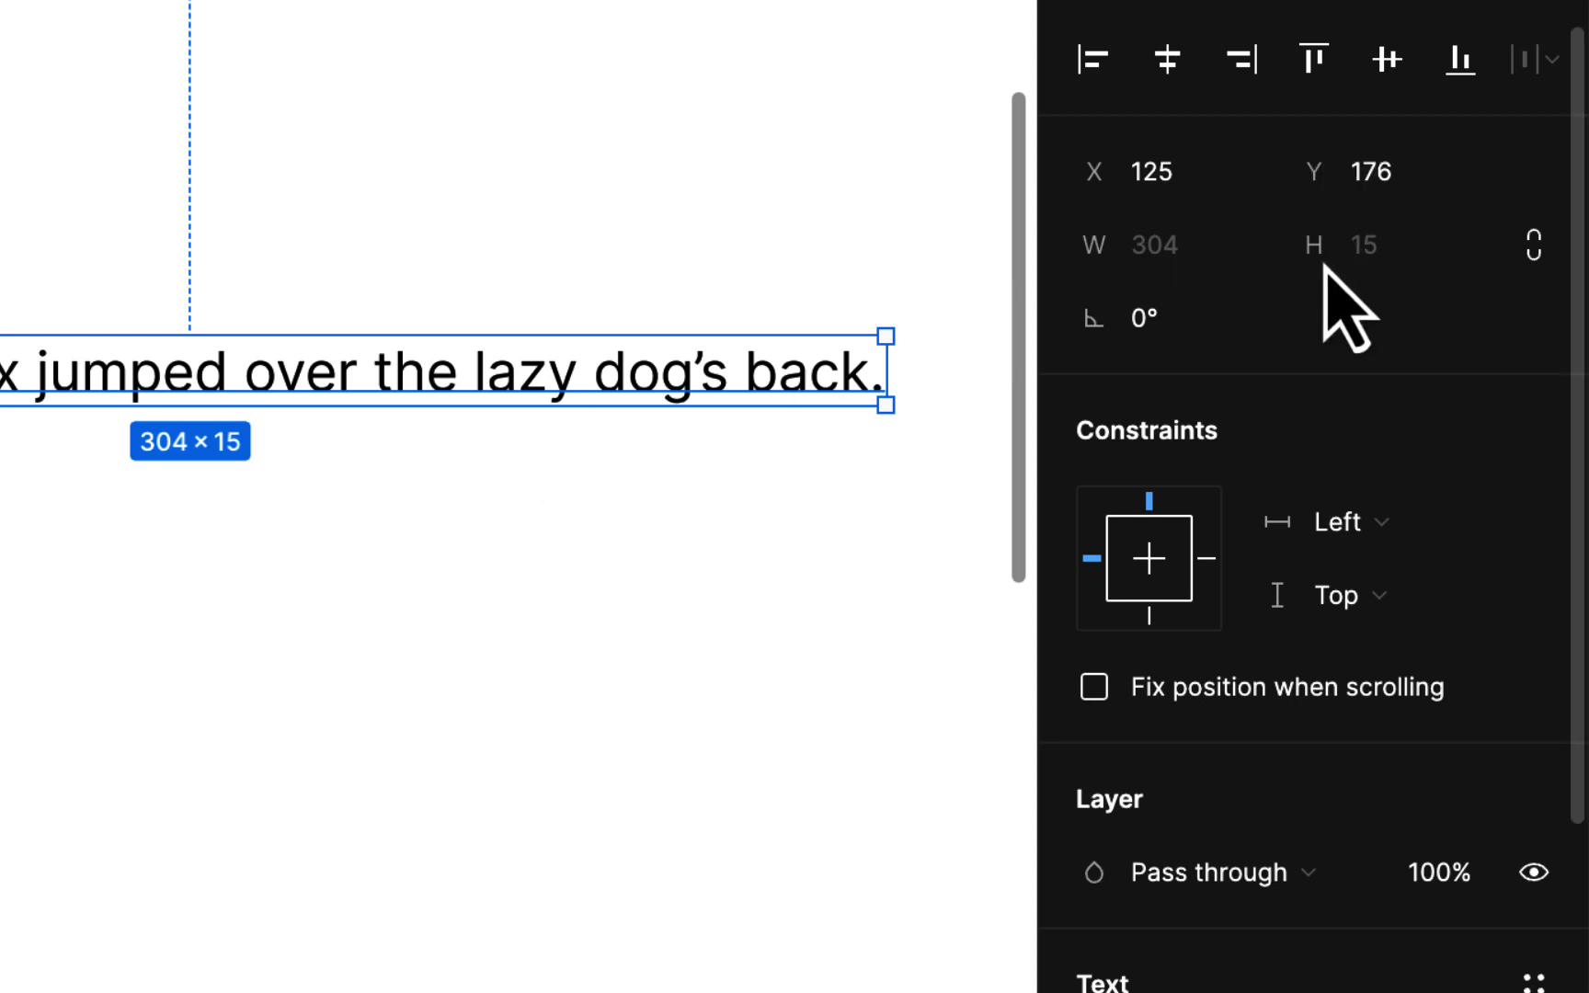
scroll(1287, 193, down, 2)
scroll(1305, 229, up, 2)
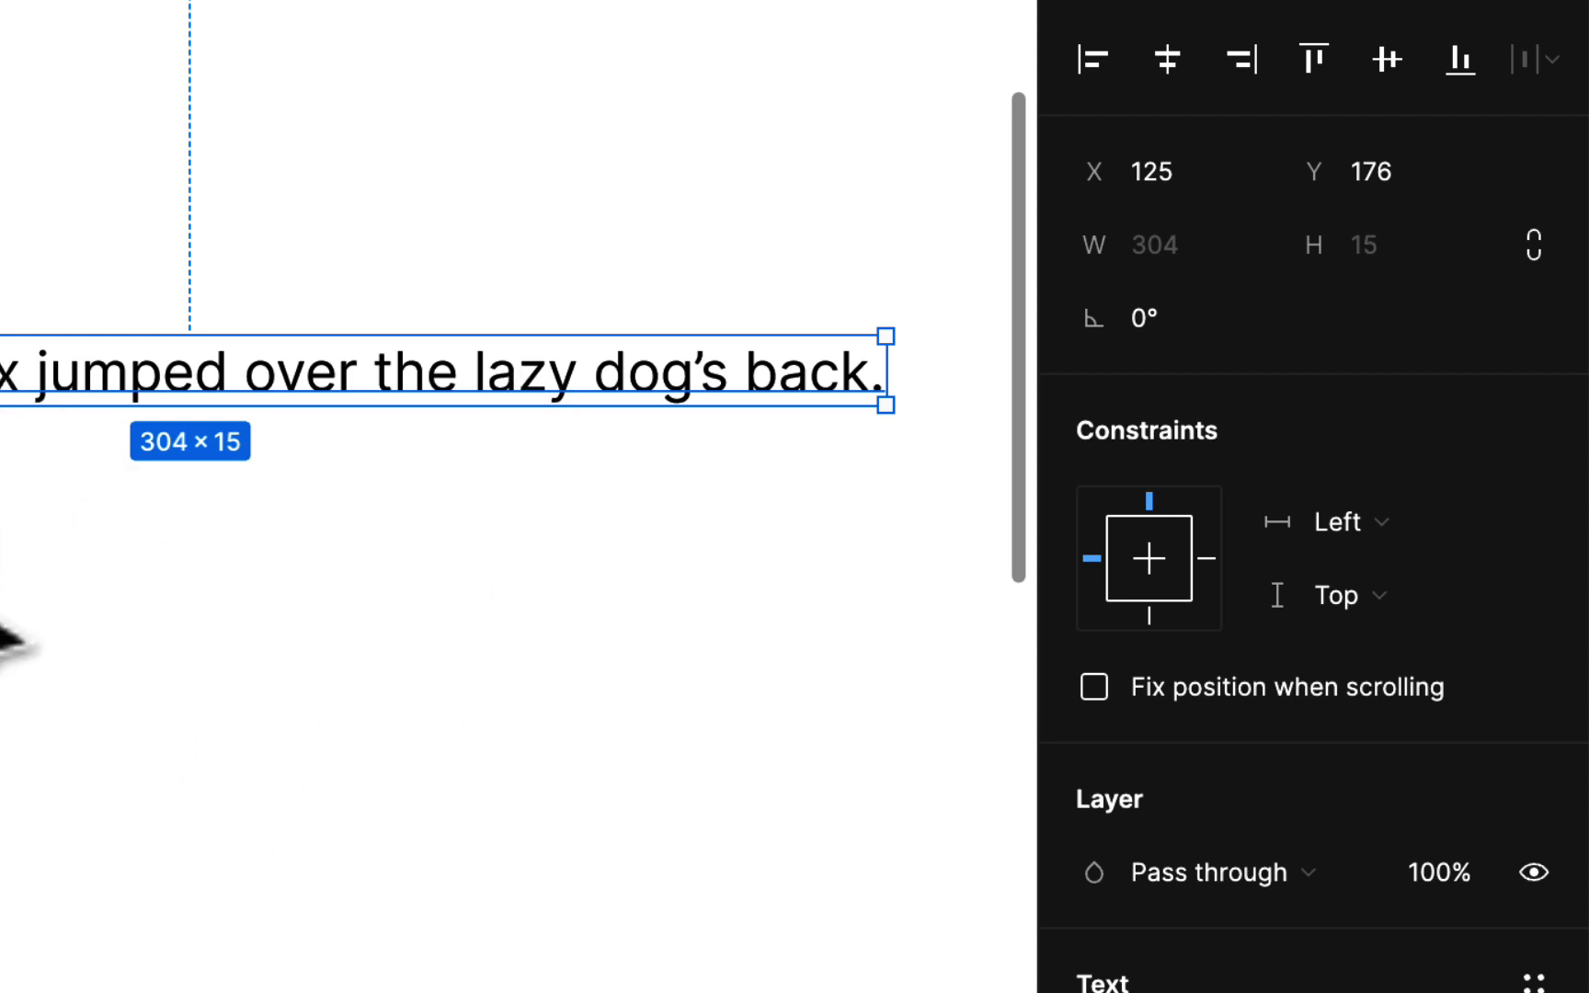
click(2, 616)
click(218, 391)
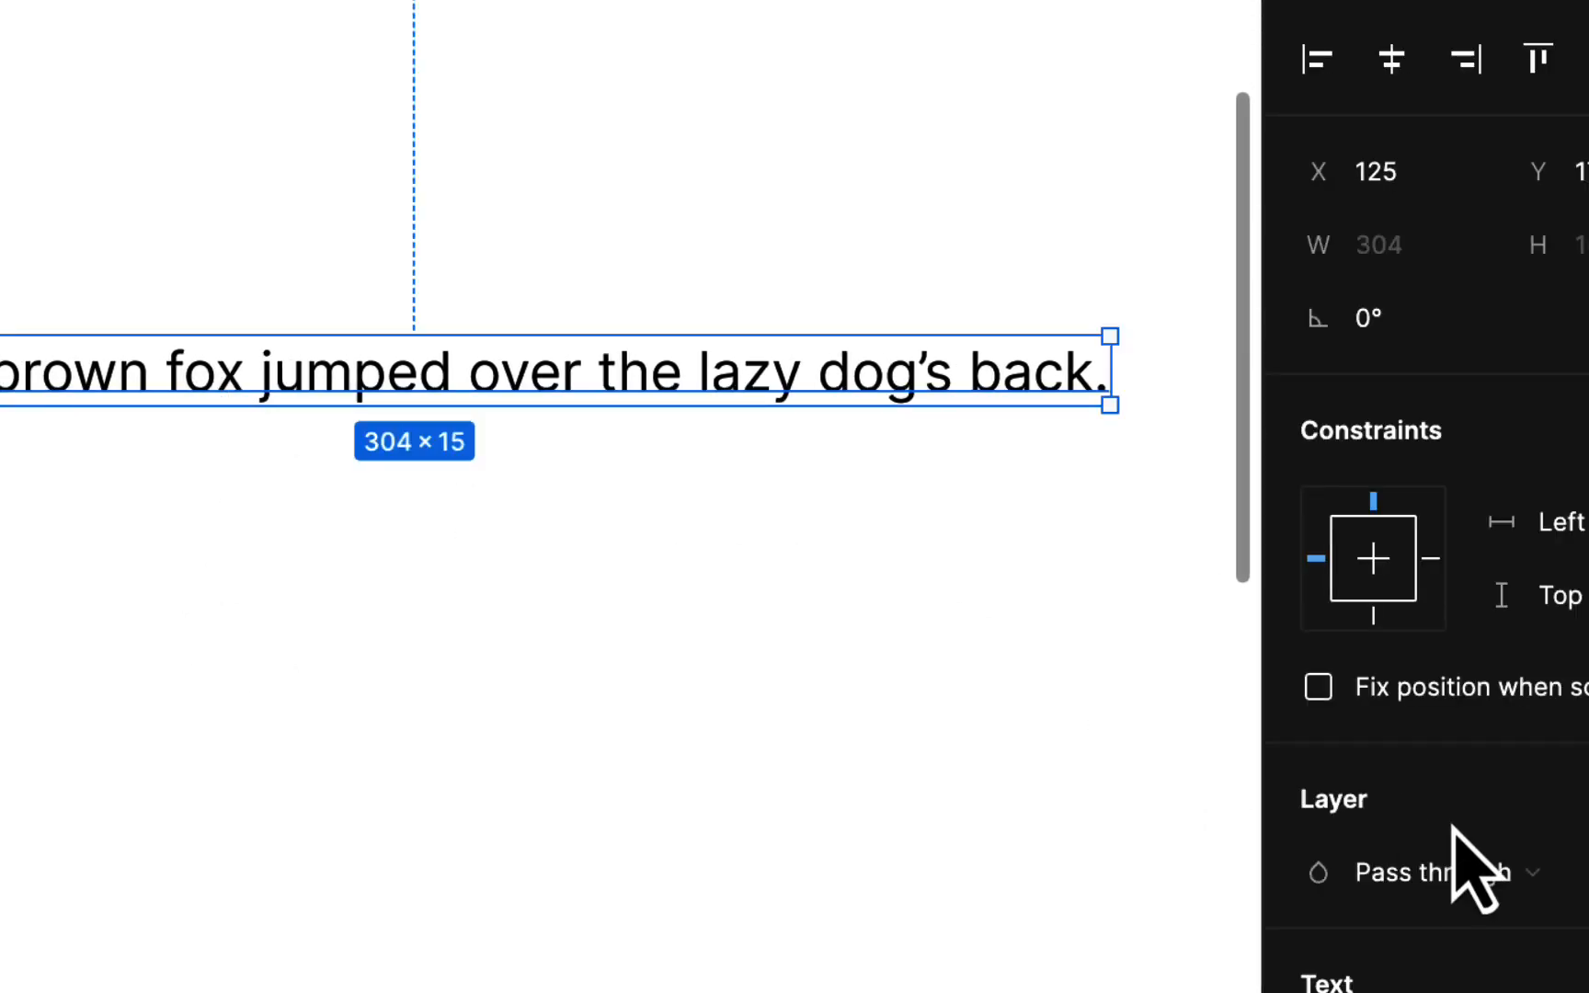
scroll(1453, 852, down, 5)
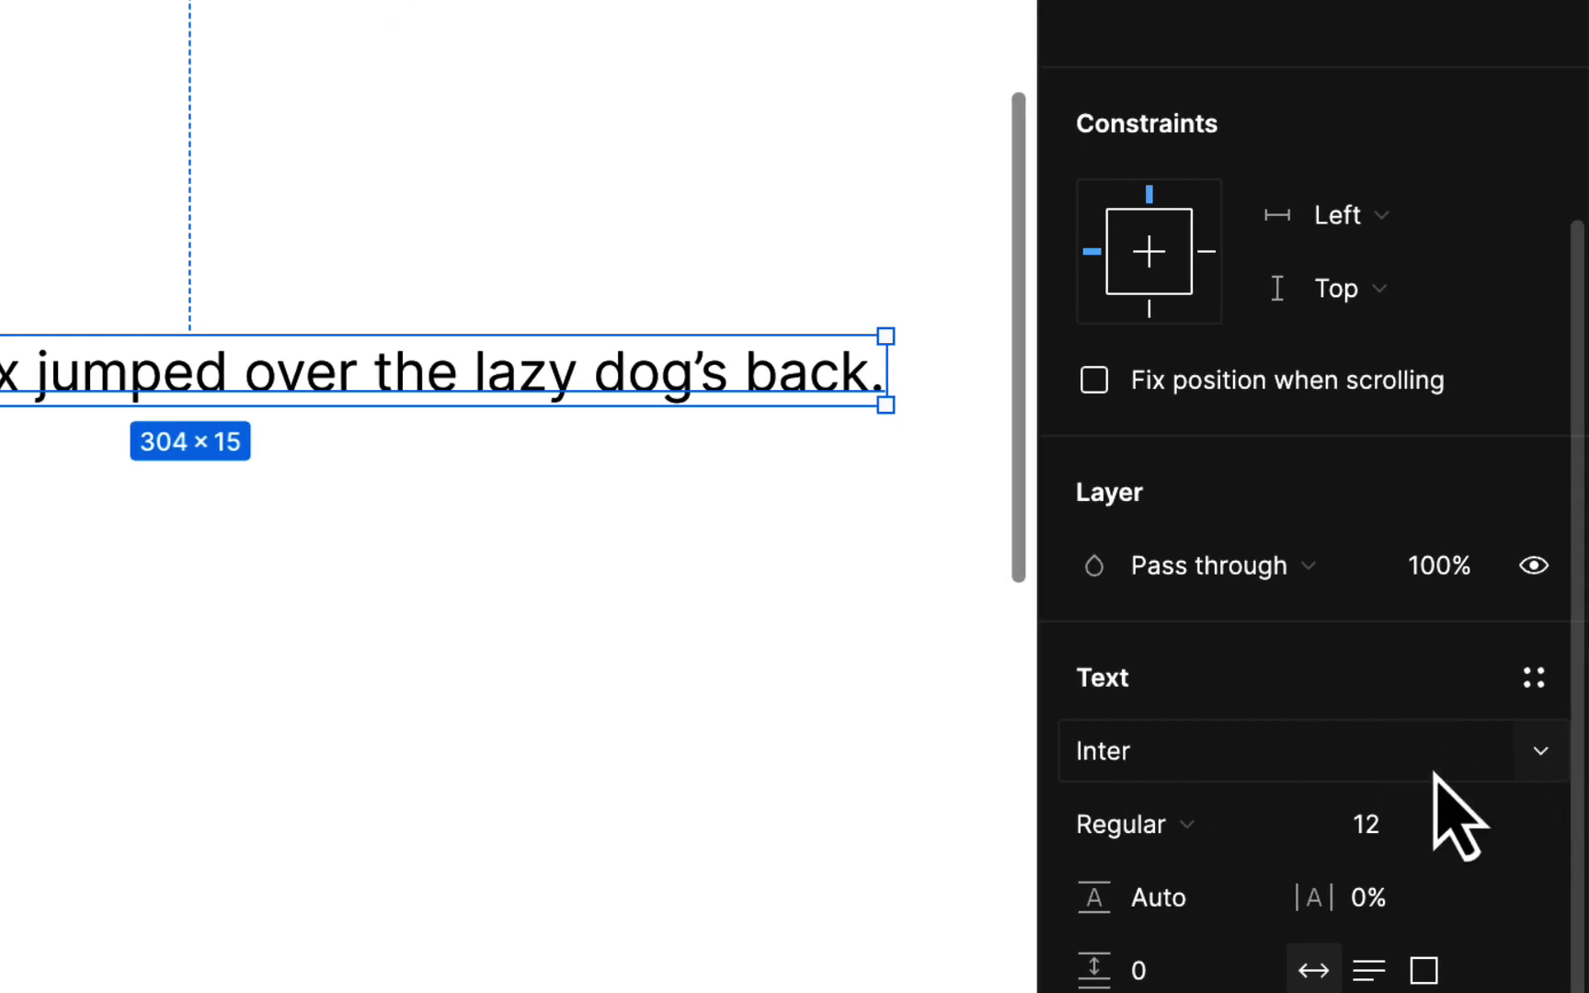
Change the sentence's font from Inter 12 to Roboto at size 14
click(1541, 752)
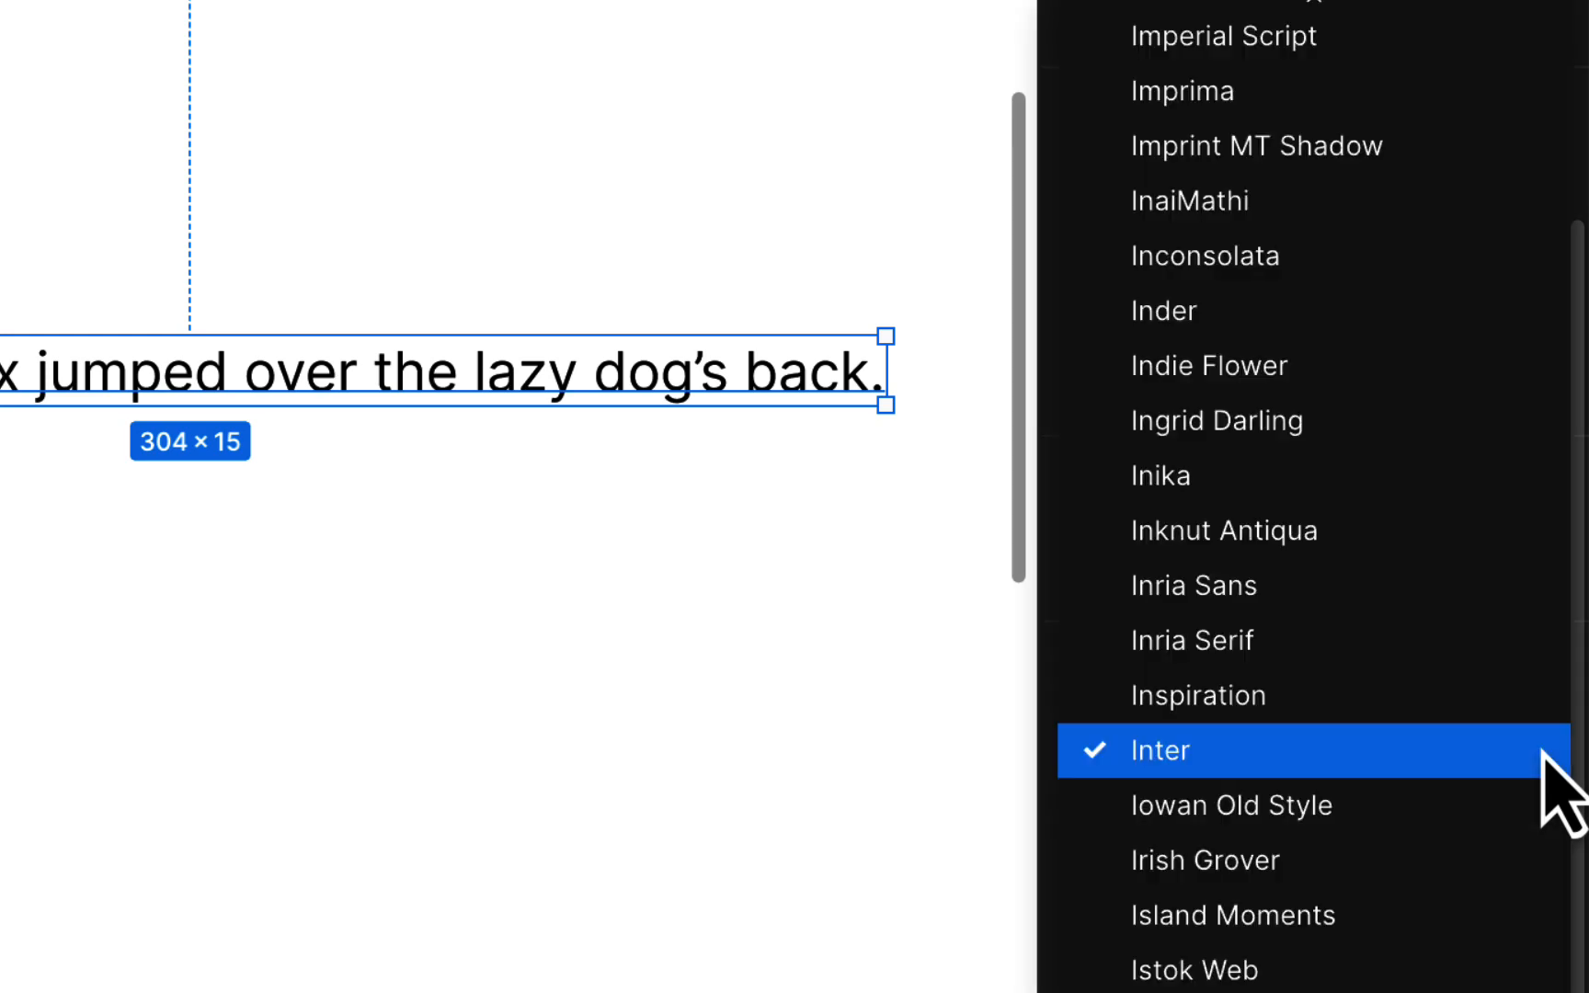
scroll(1345, 708, down, 10)
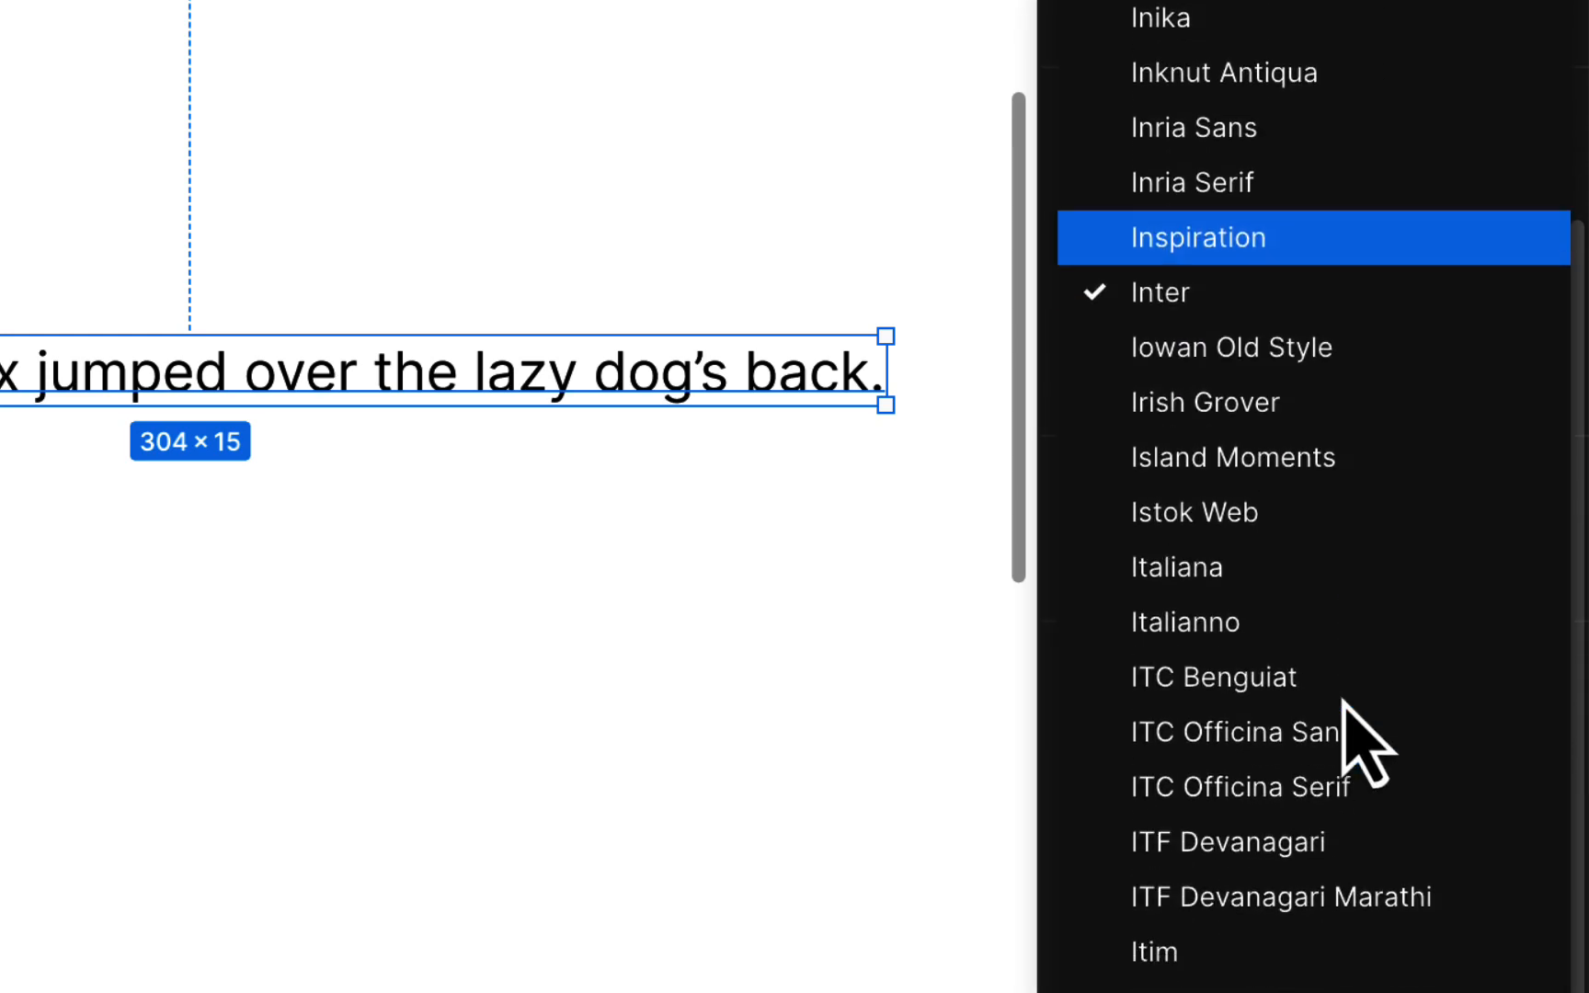
scroll(1344, 710, up, 5)
scroll(1344, 708, up, 3)
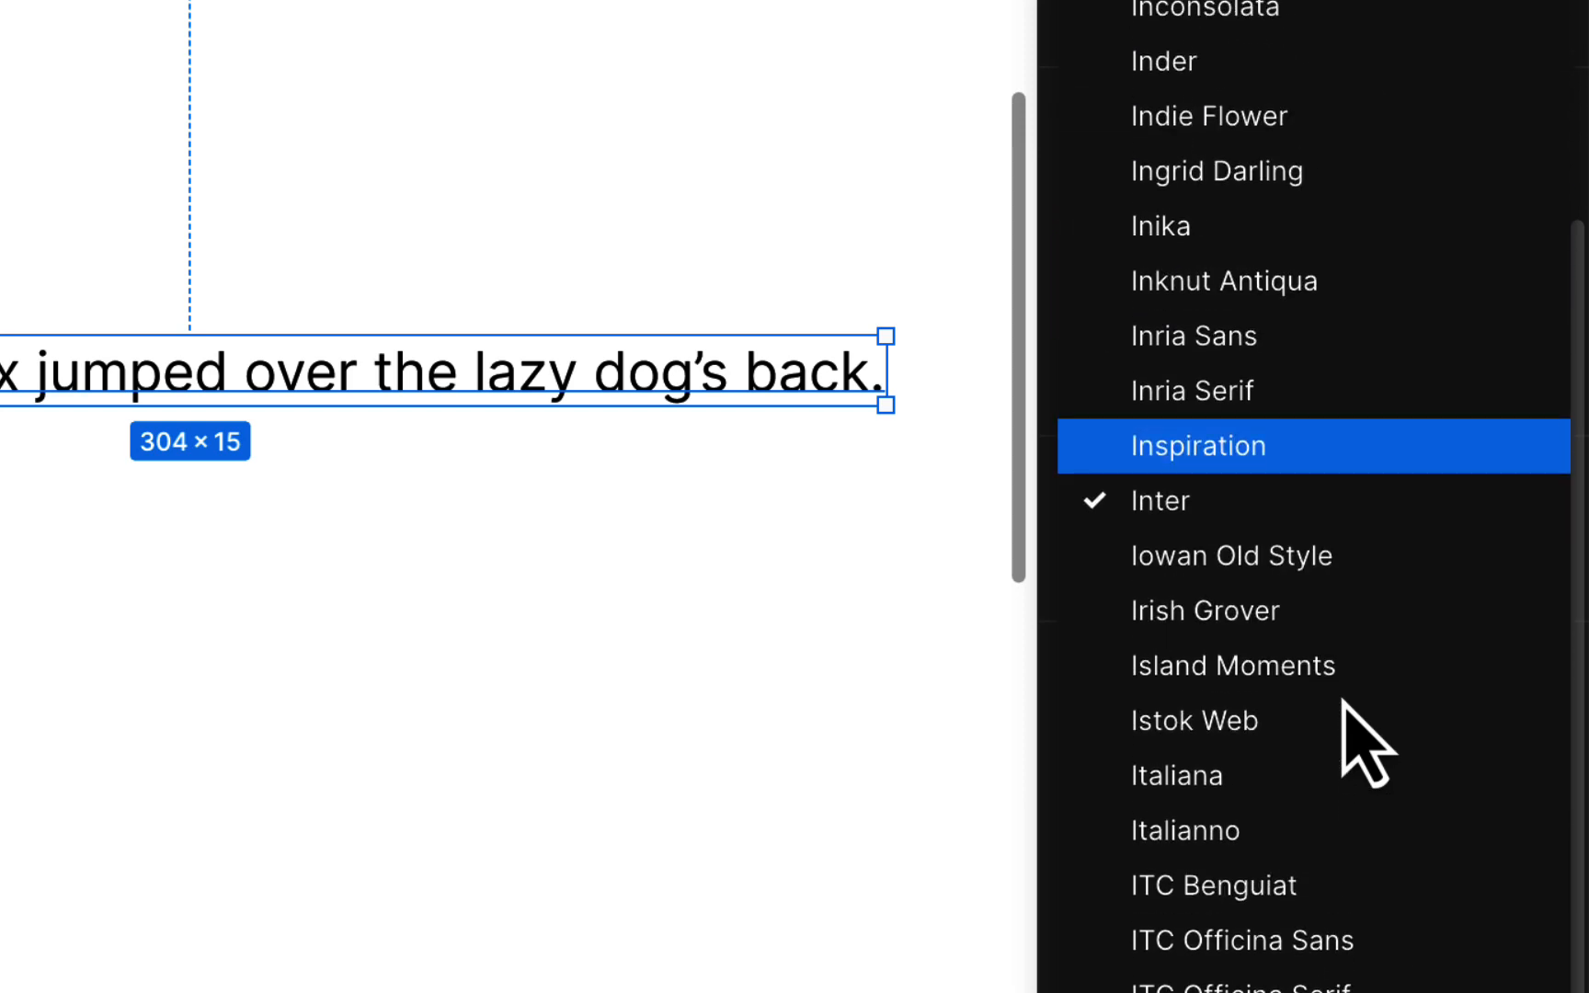
scroll(1344, 708, down, 20)
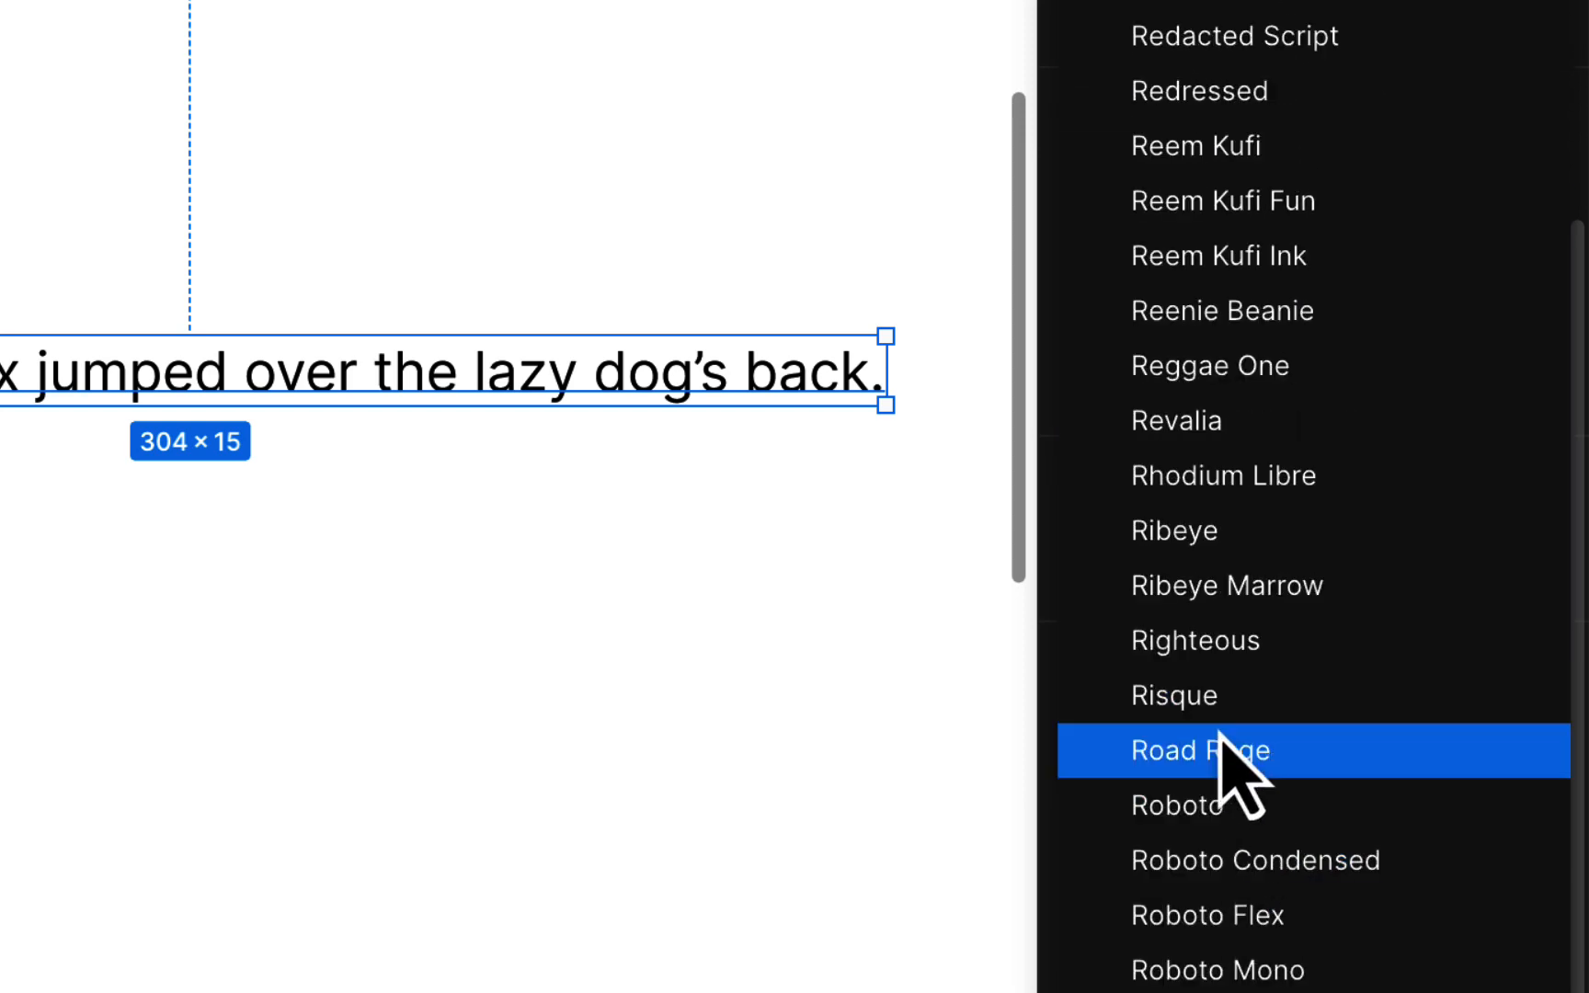
click(1214, 800)
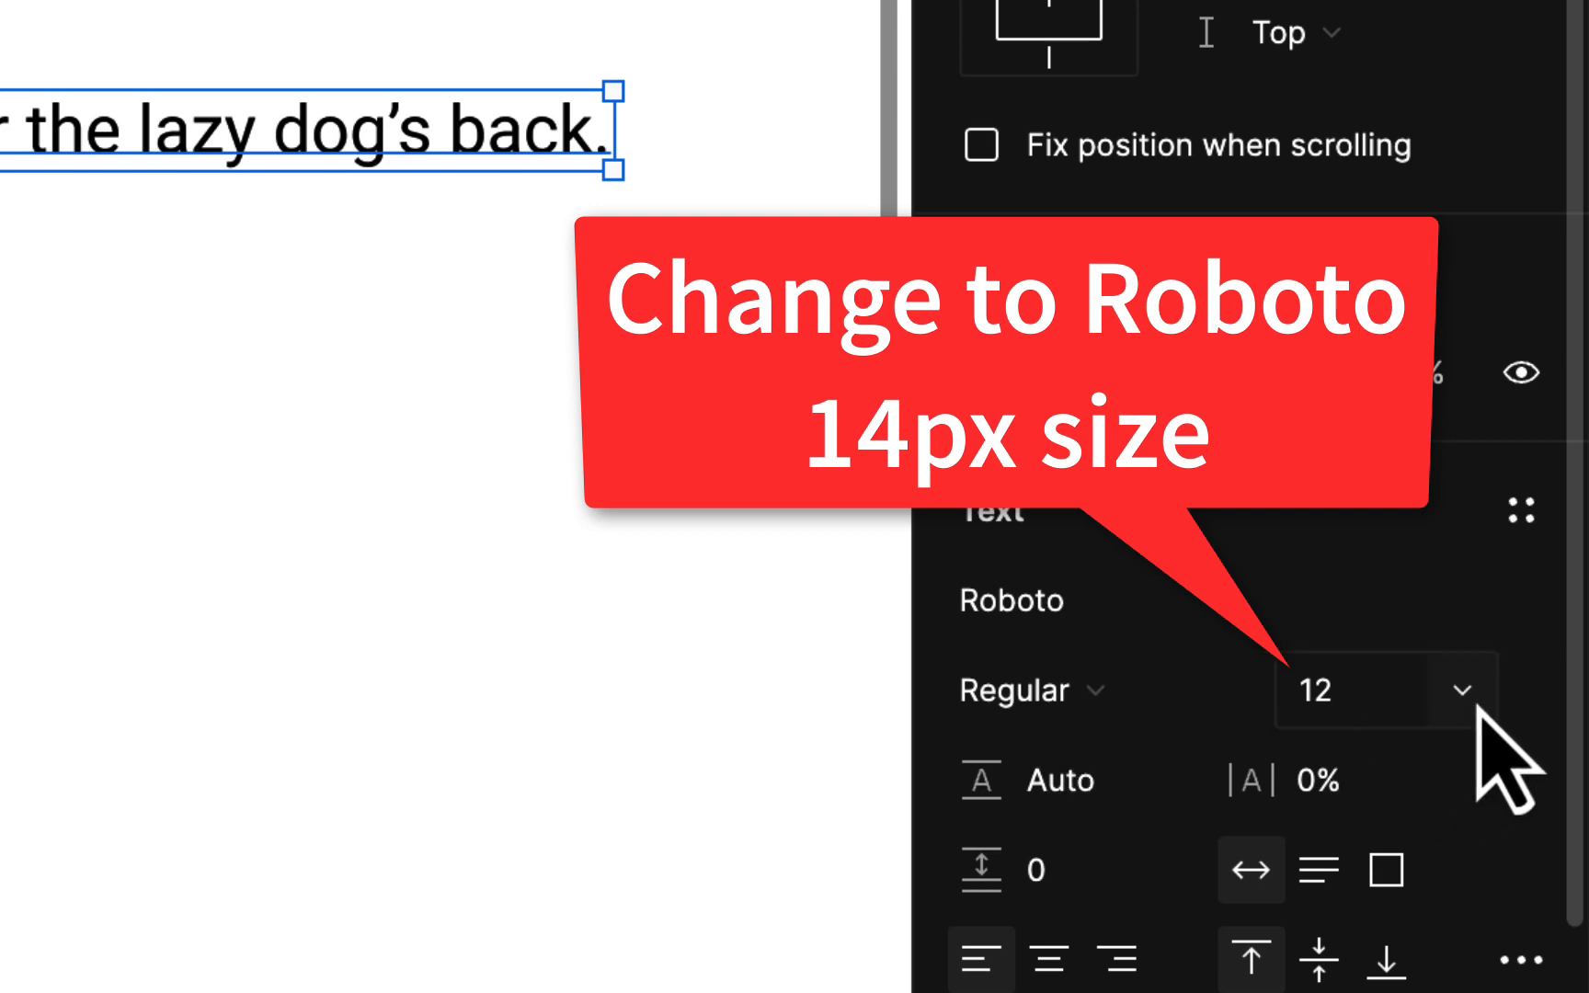
click(1476, 706)
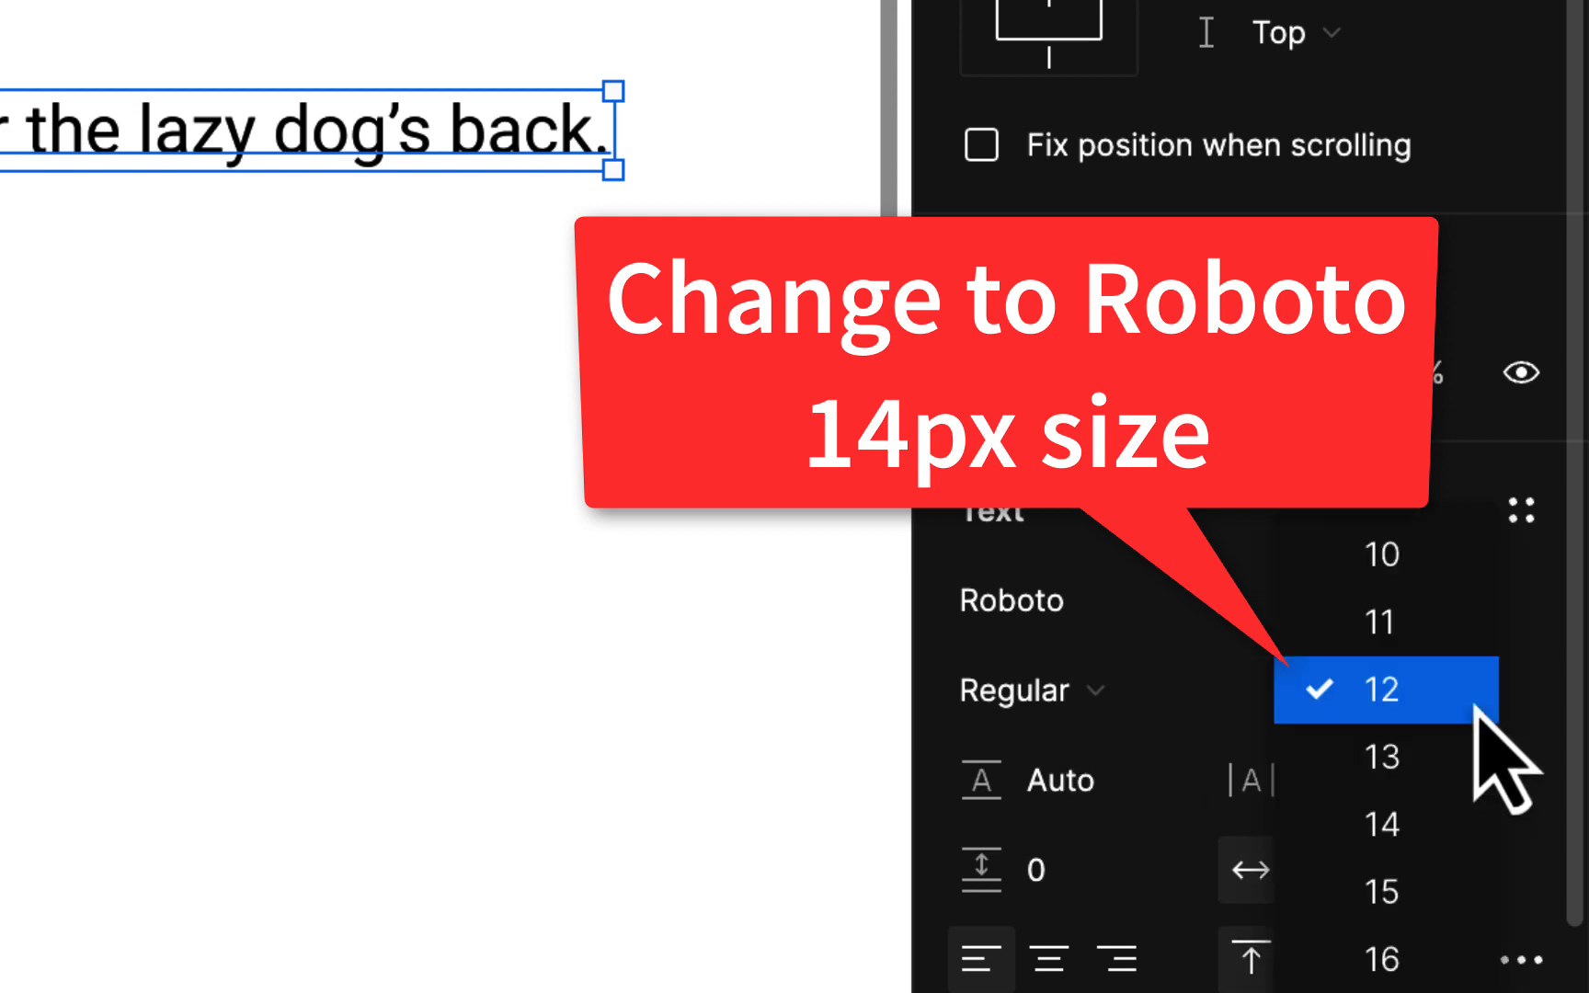
click(1471, 814)
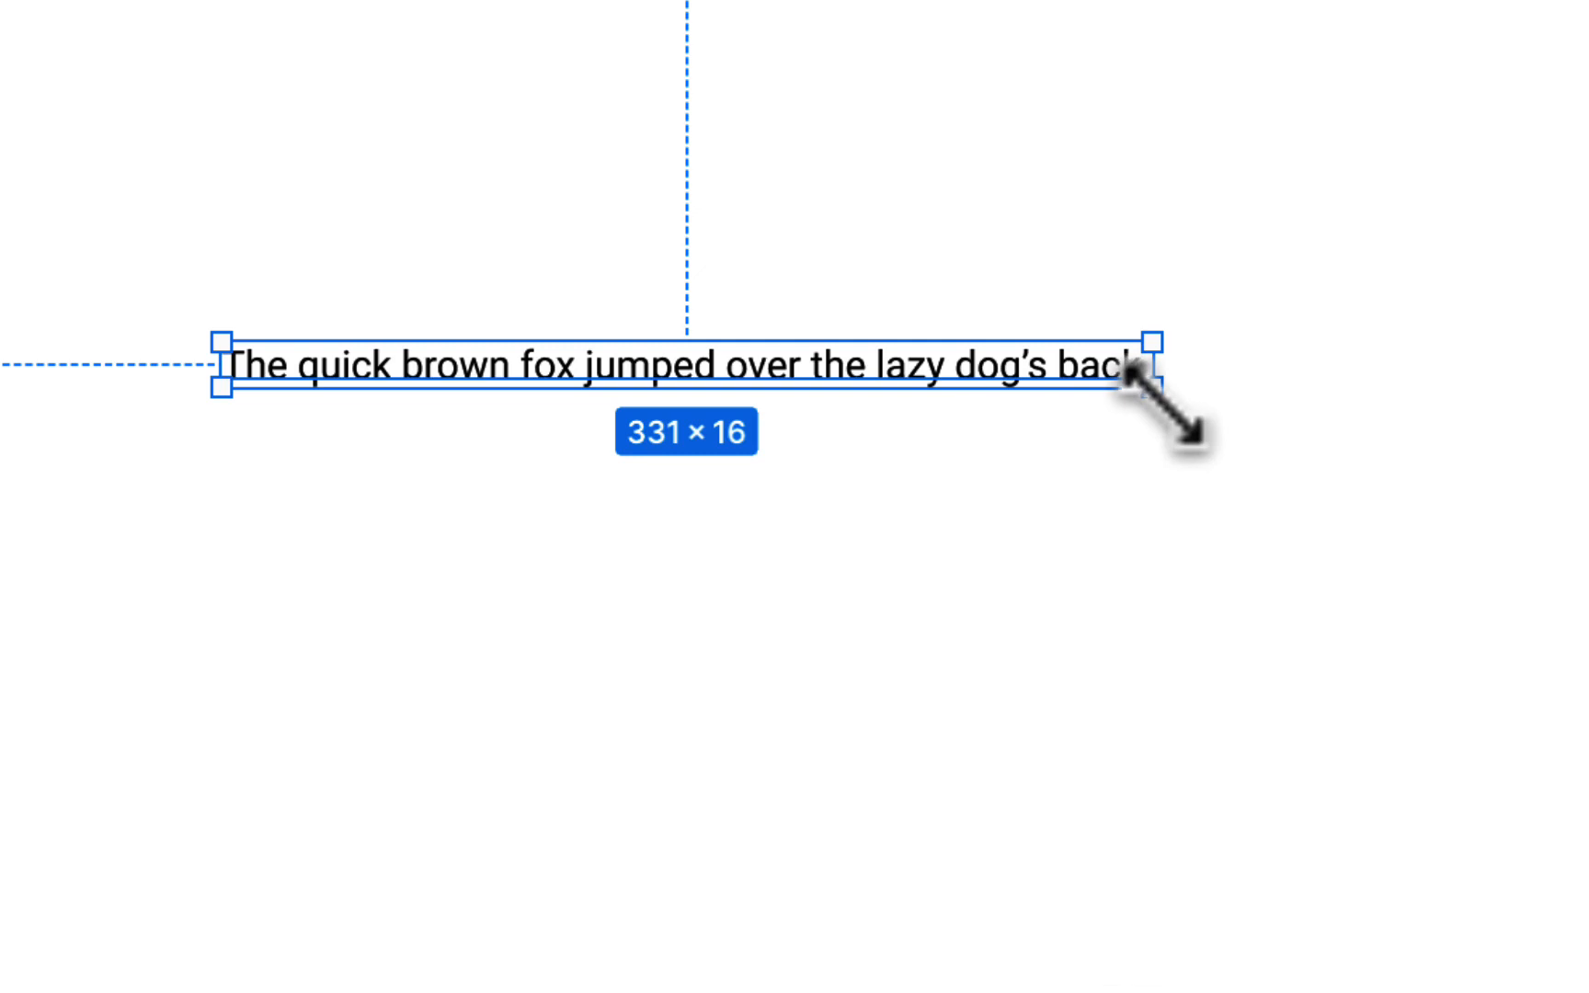
Resize the sentence's text box narrower, about 200 px, so it wraps onto two lines
drag(1156, 395, 837, 487)
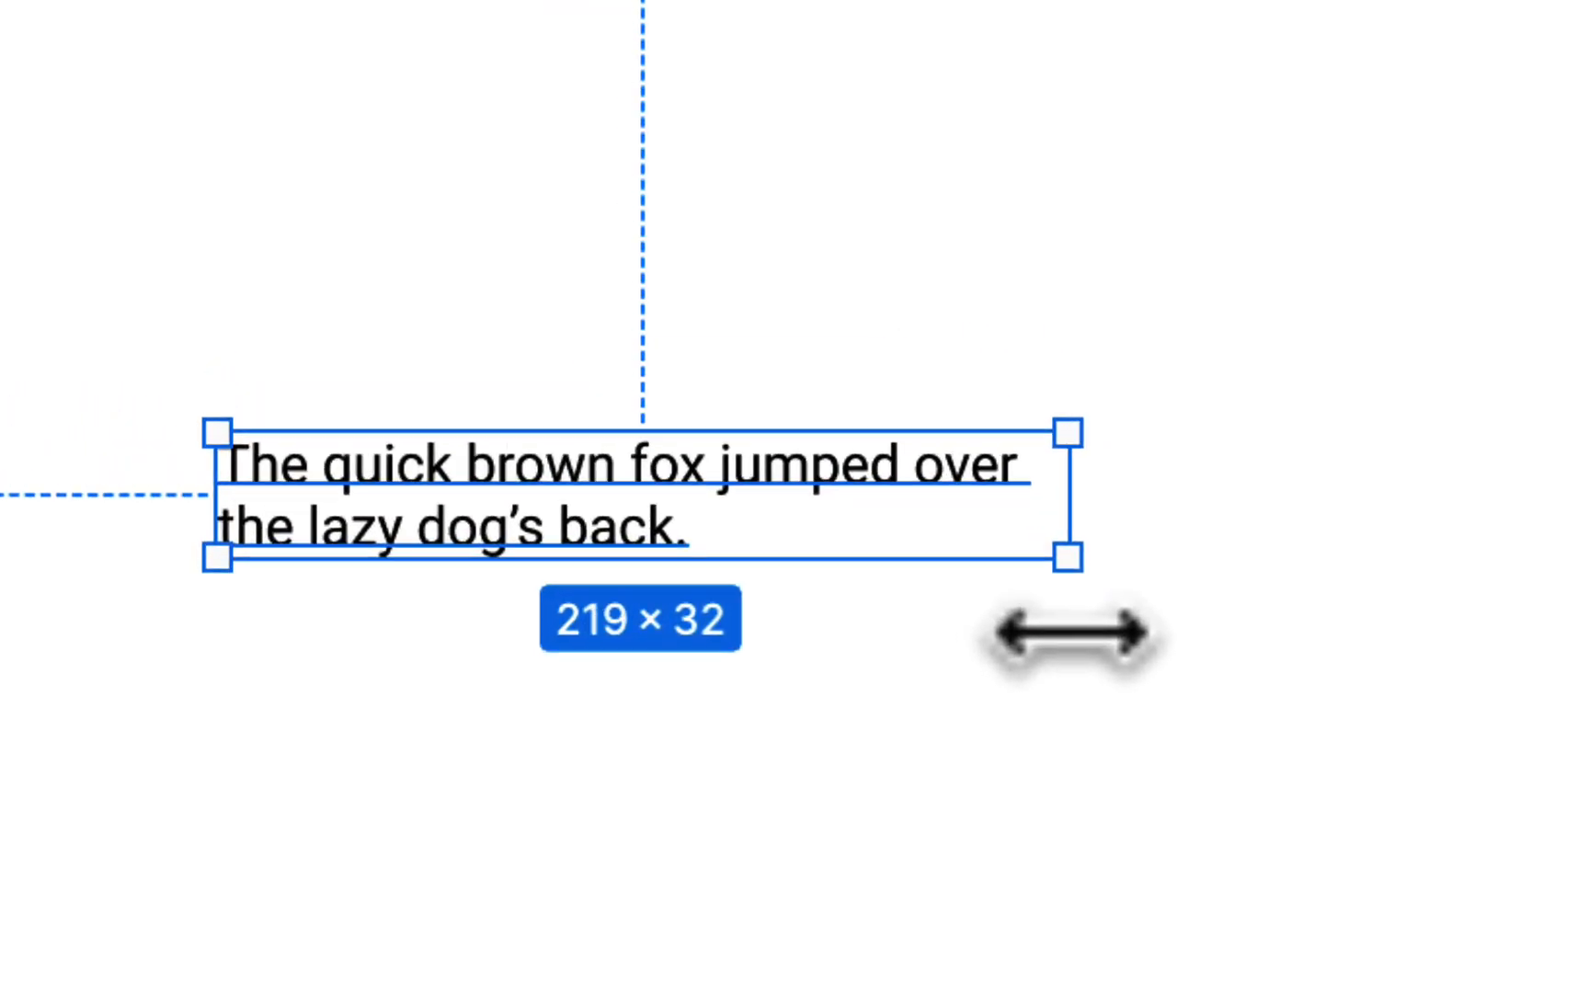
drag(1071, 633, 1094, 666)
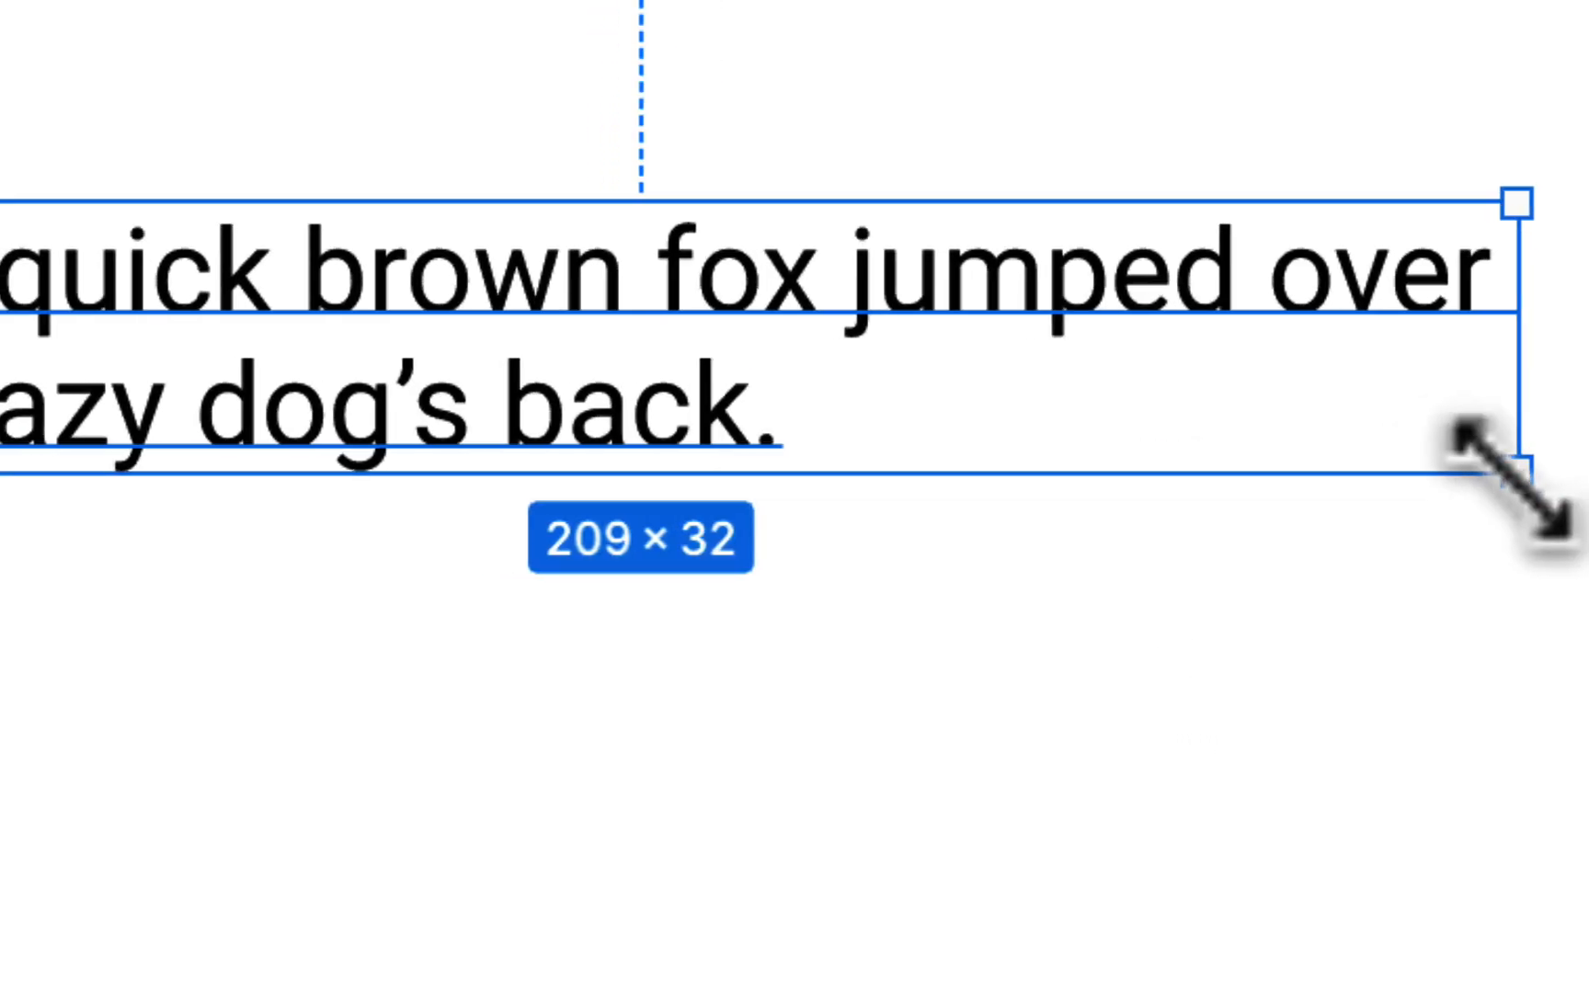
drag(1508, 478, 1447, 492)
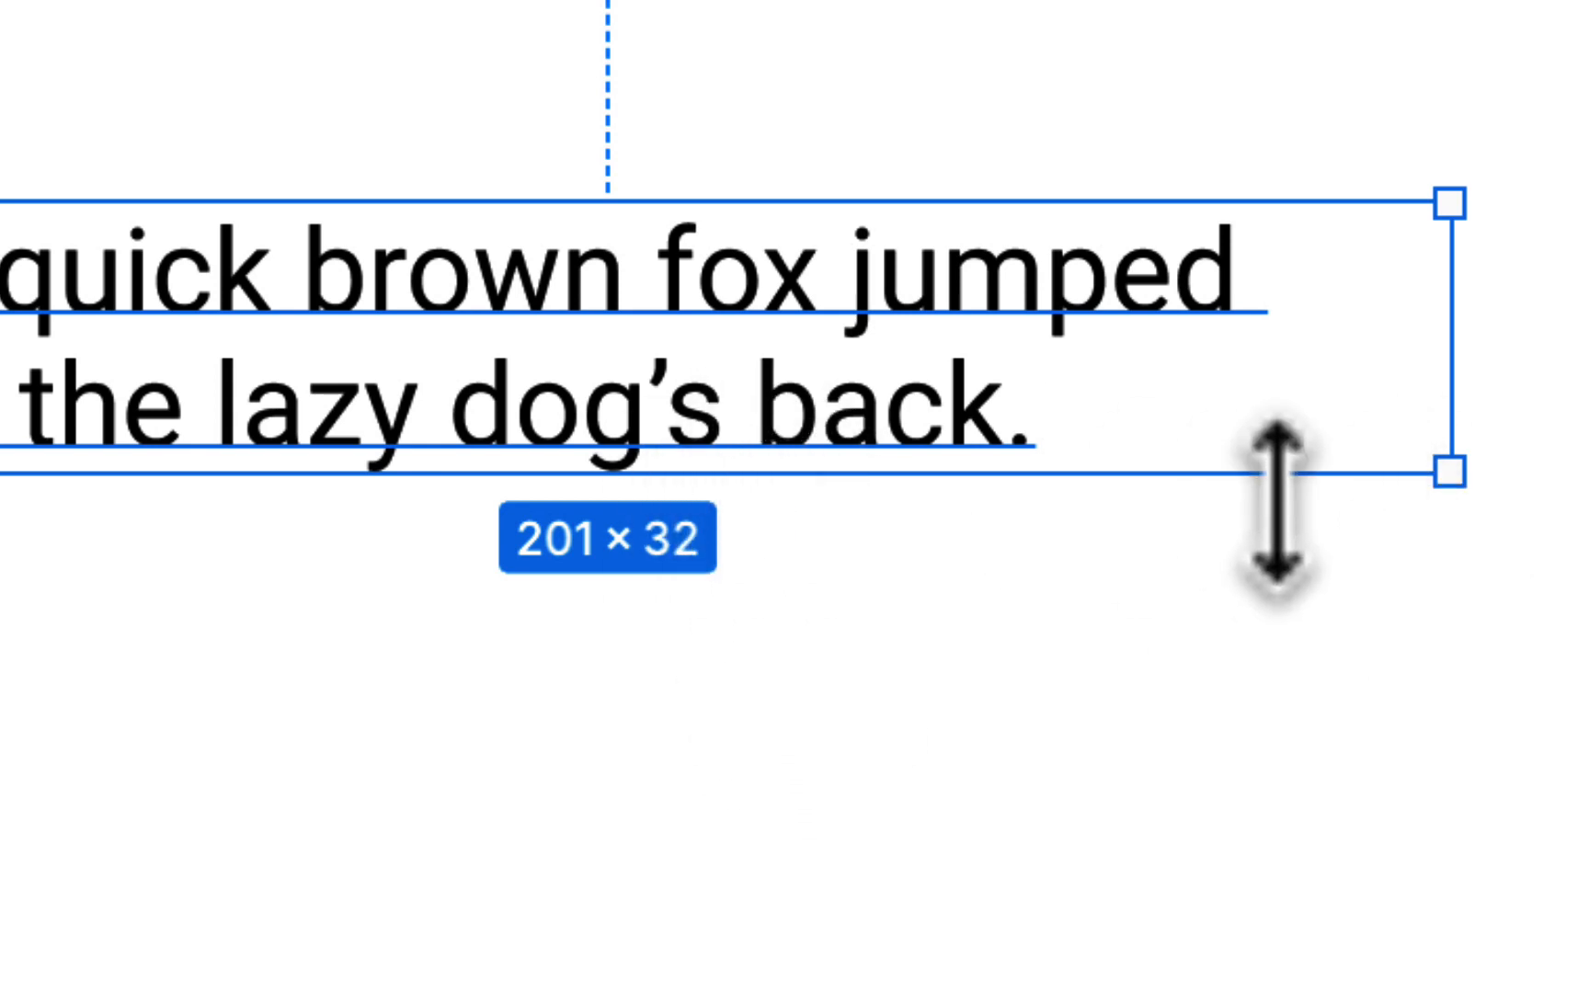
drag(1451, 494, 1538, 870)
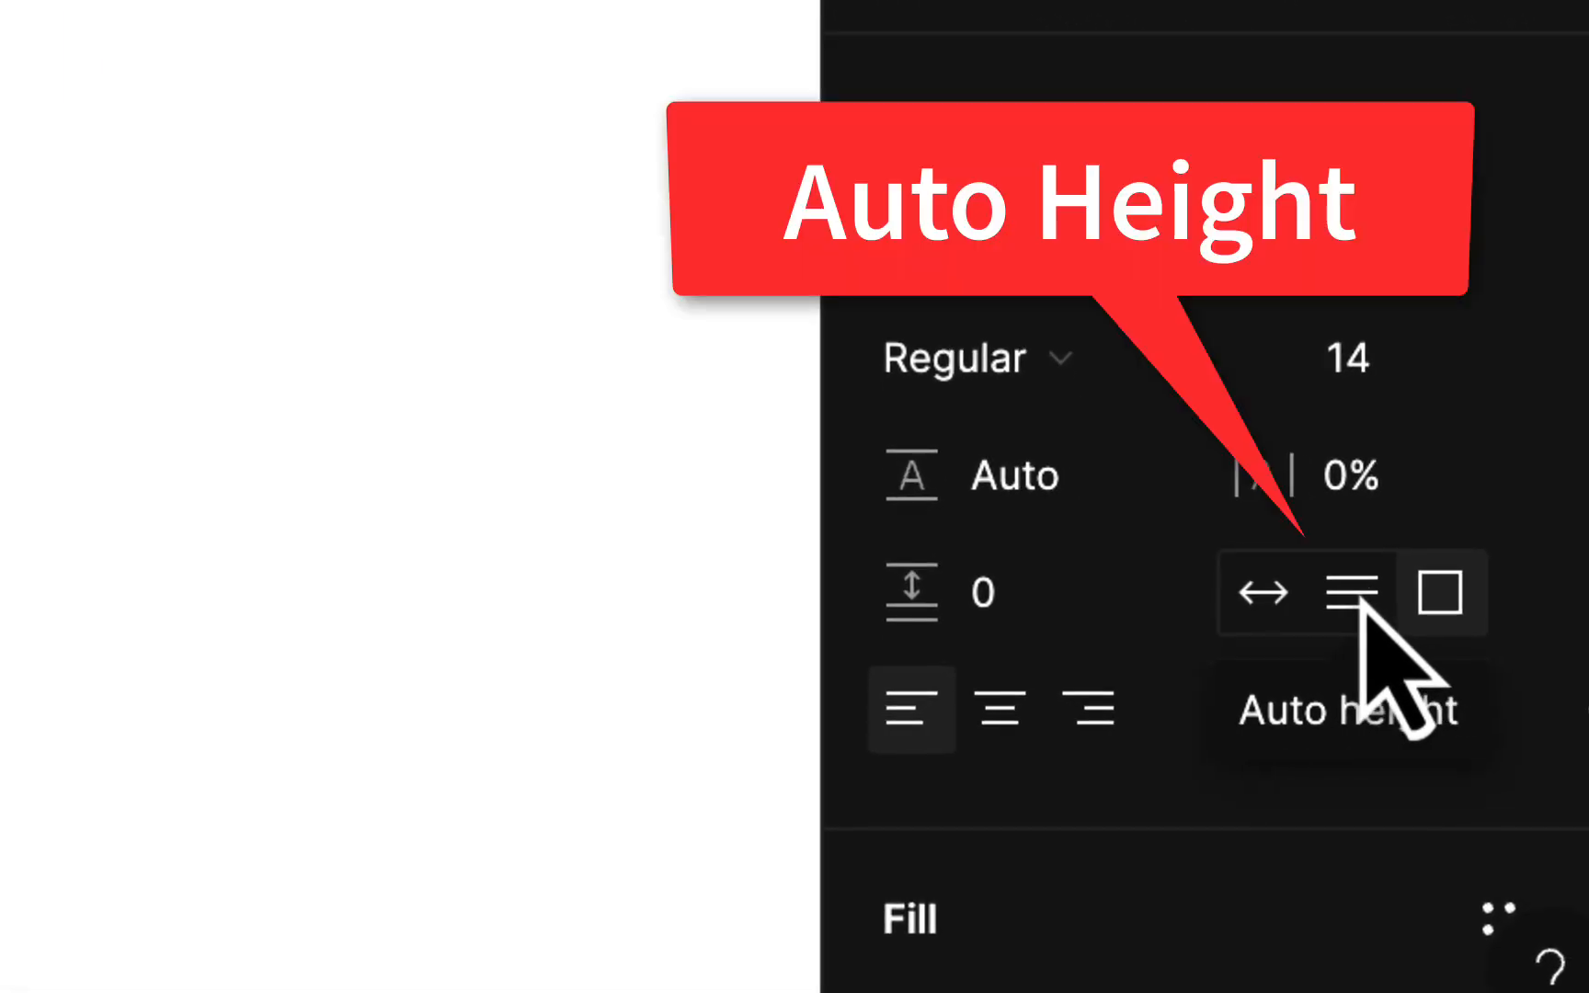
Set the text box to Auto height and width 200, then trim it to 198×32
click(1352, 592)
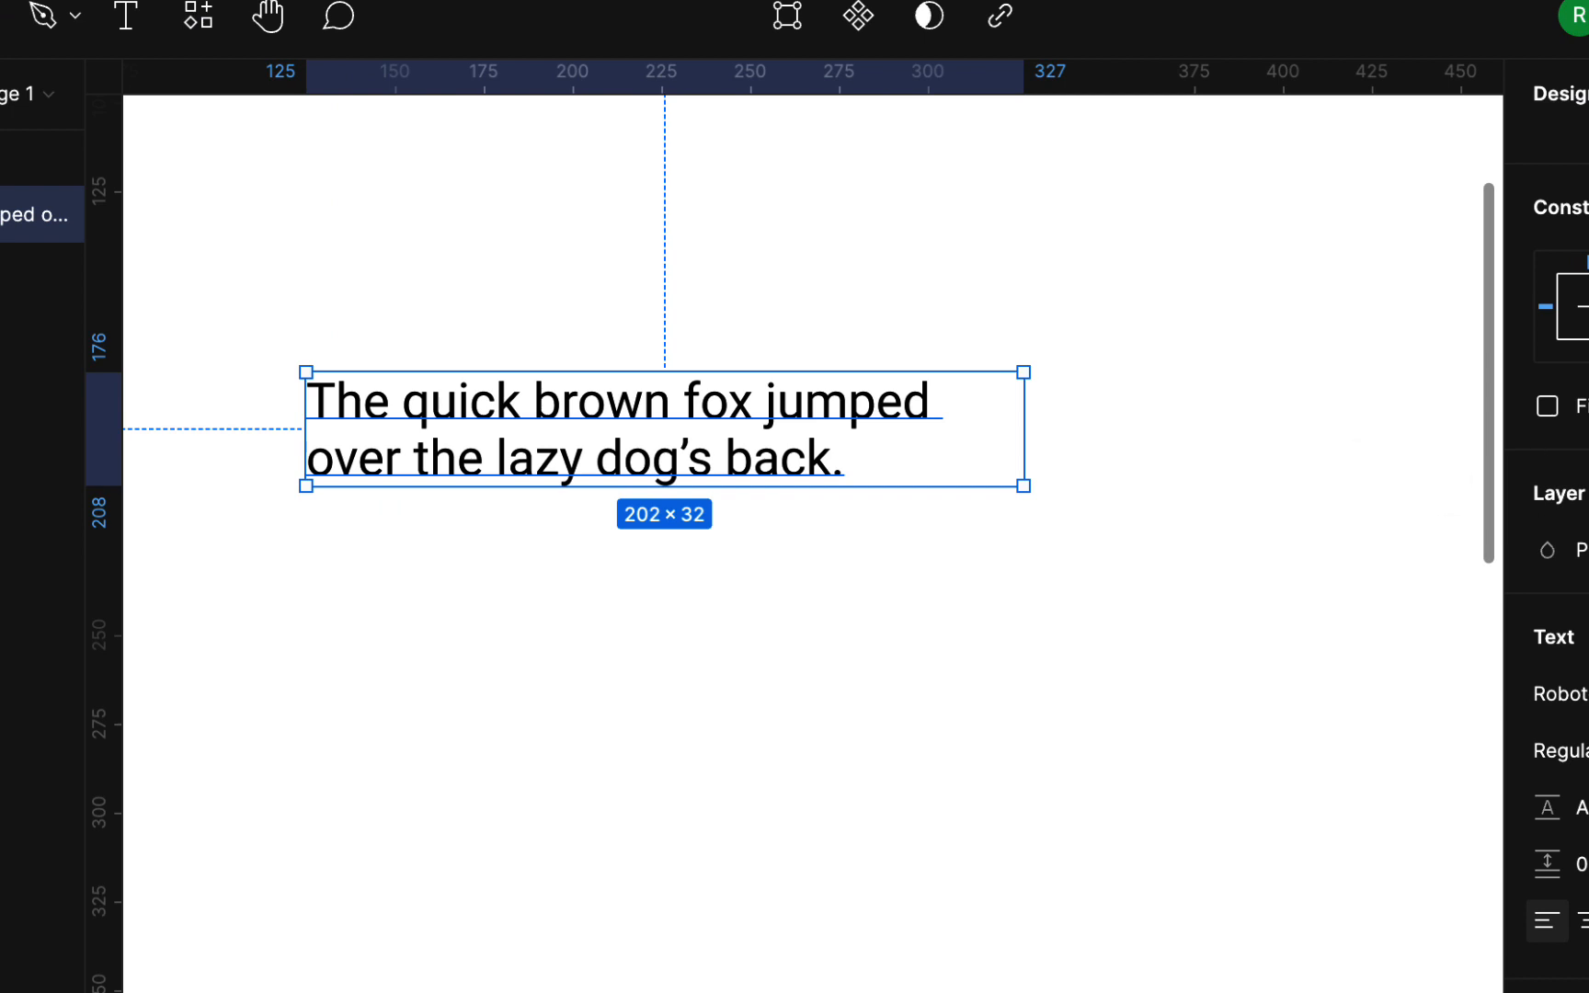
scroll(1554, 551, up, 3)
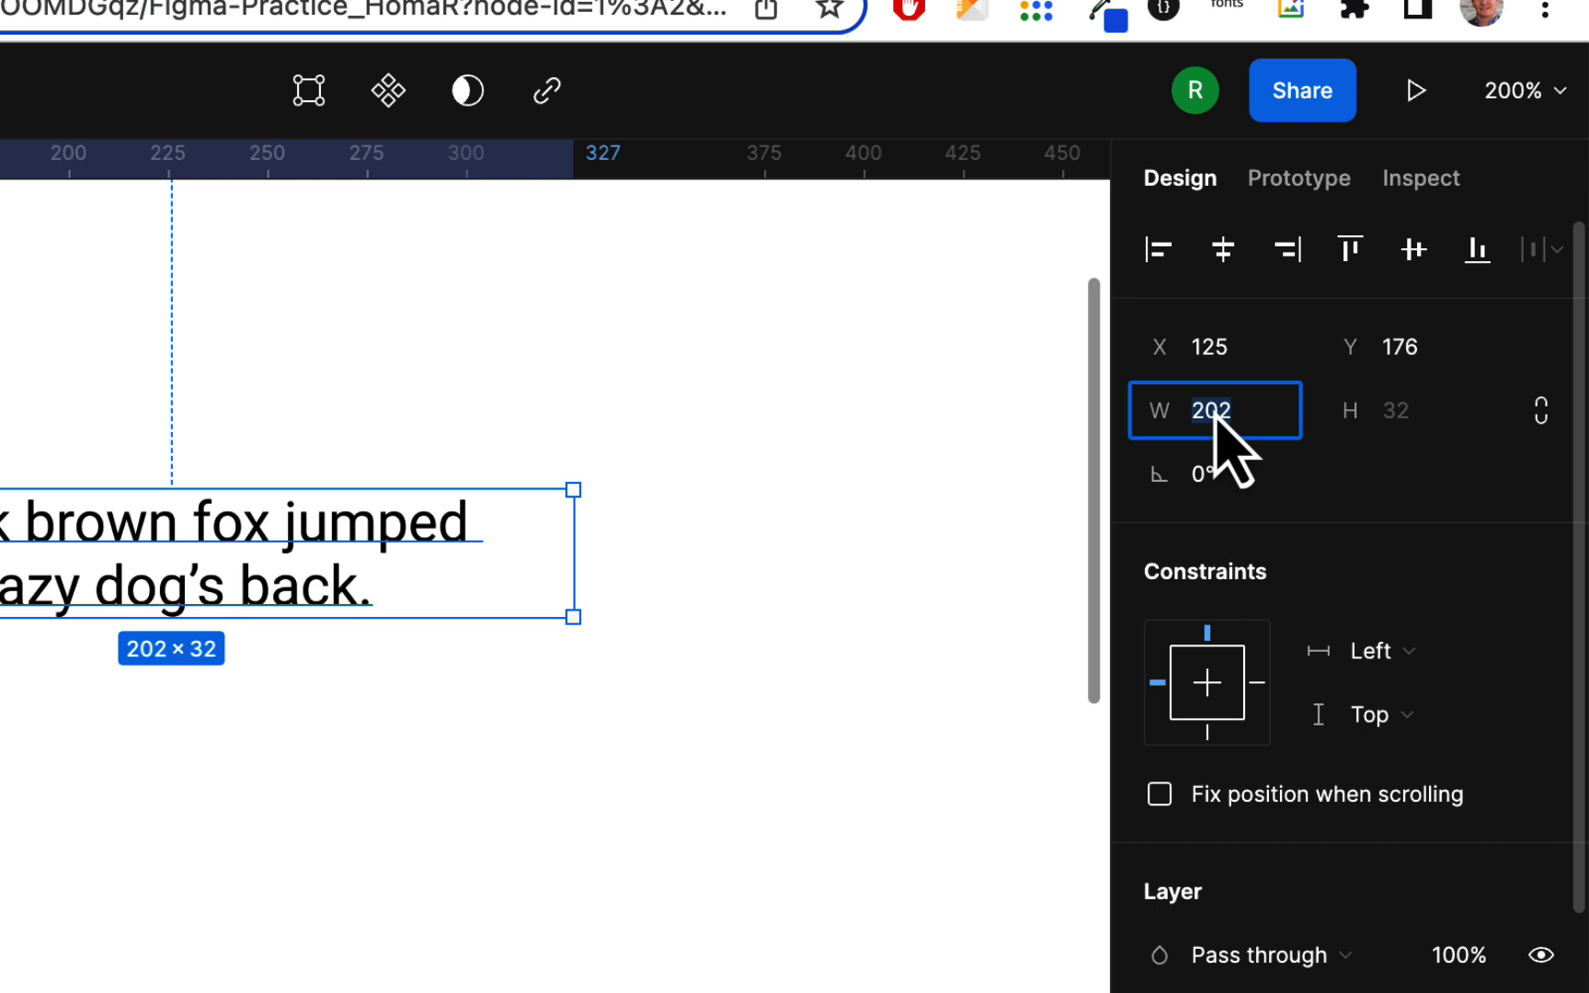
text(200)
key(Return)
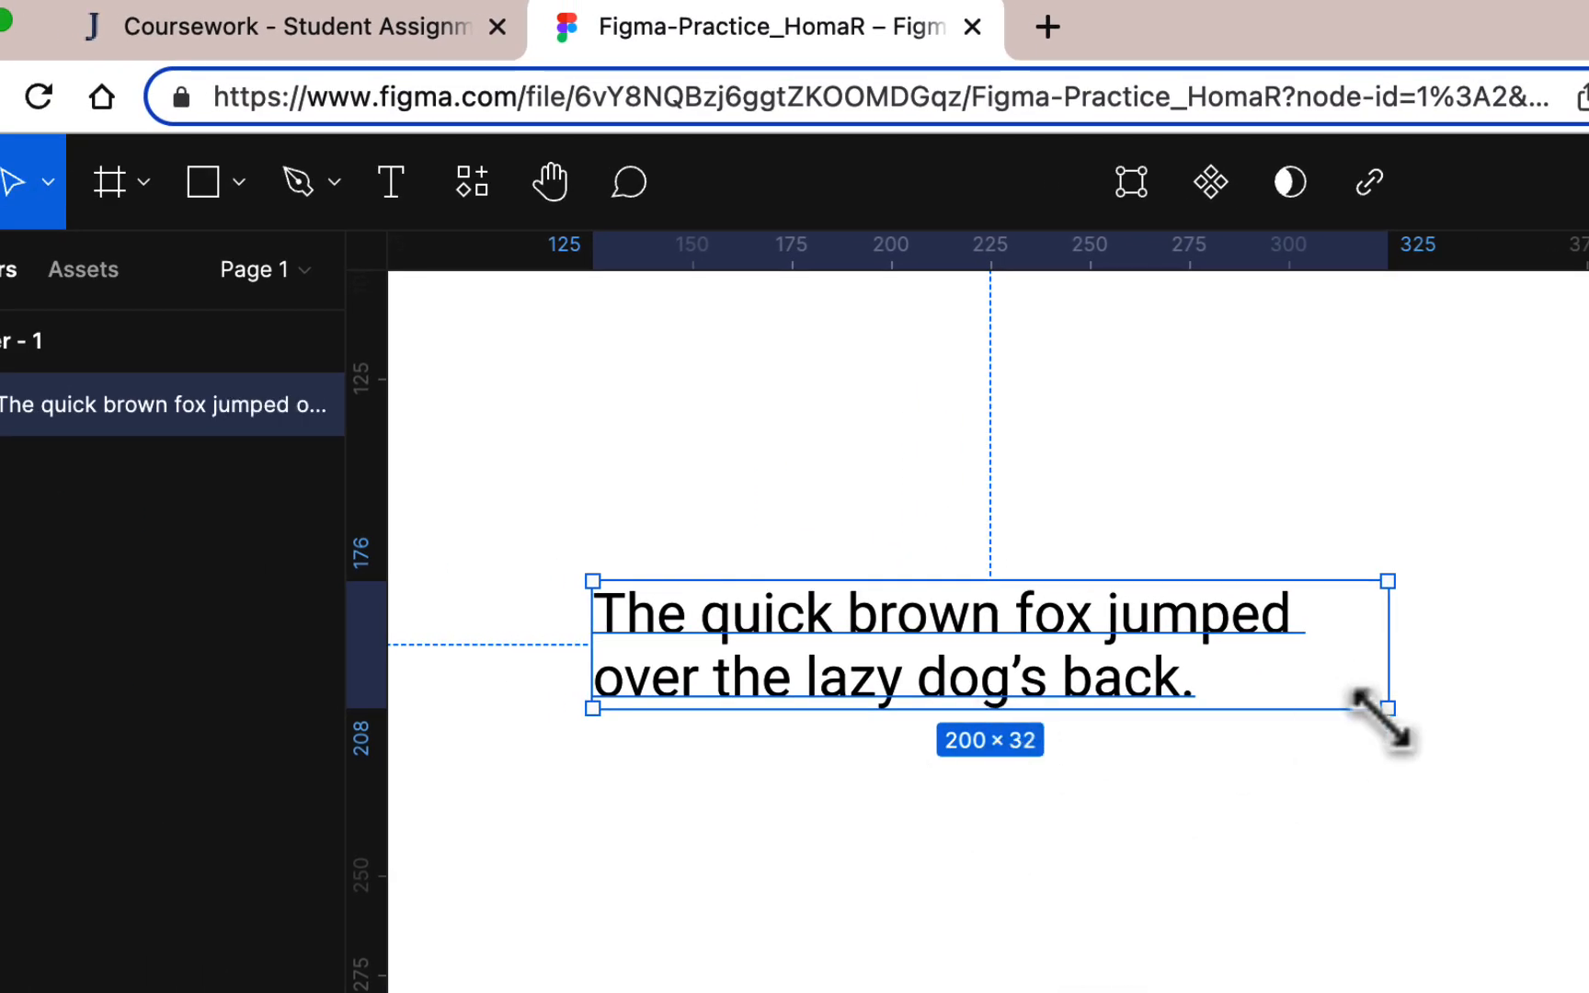
drag(1382, 720, 1379, 666)
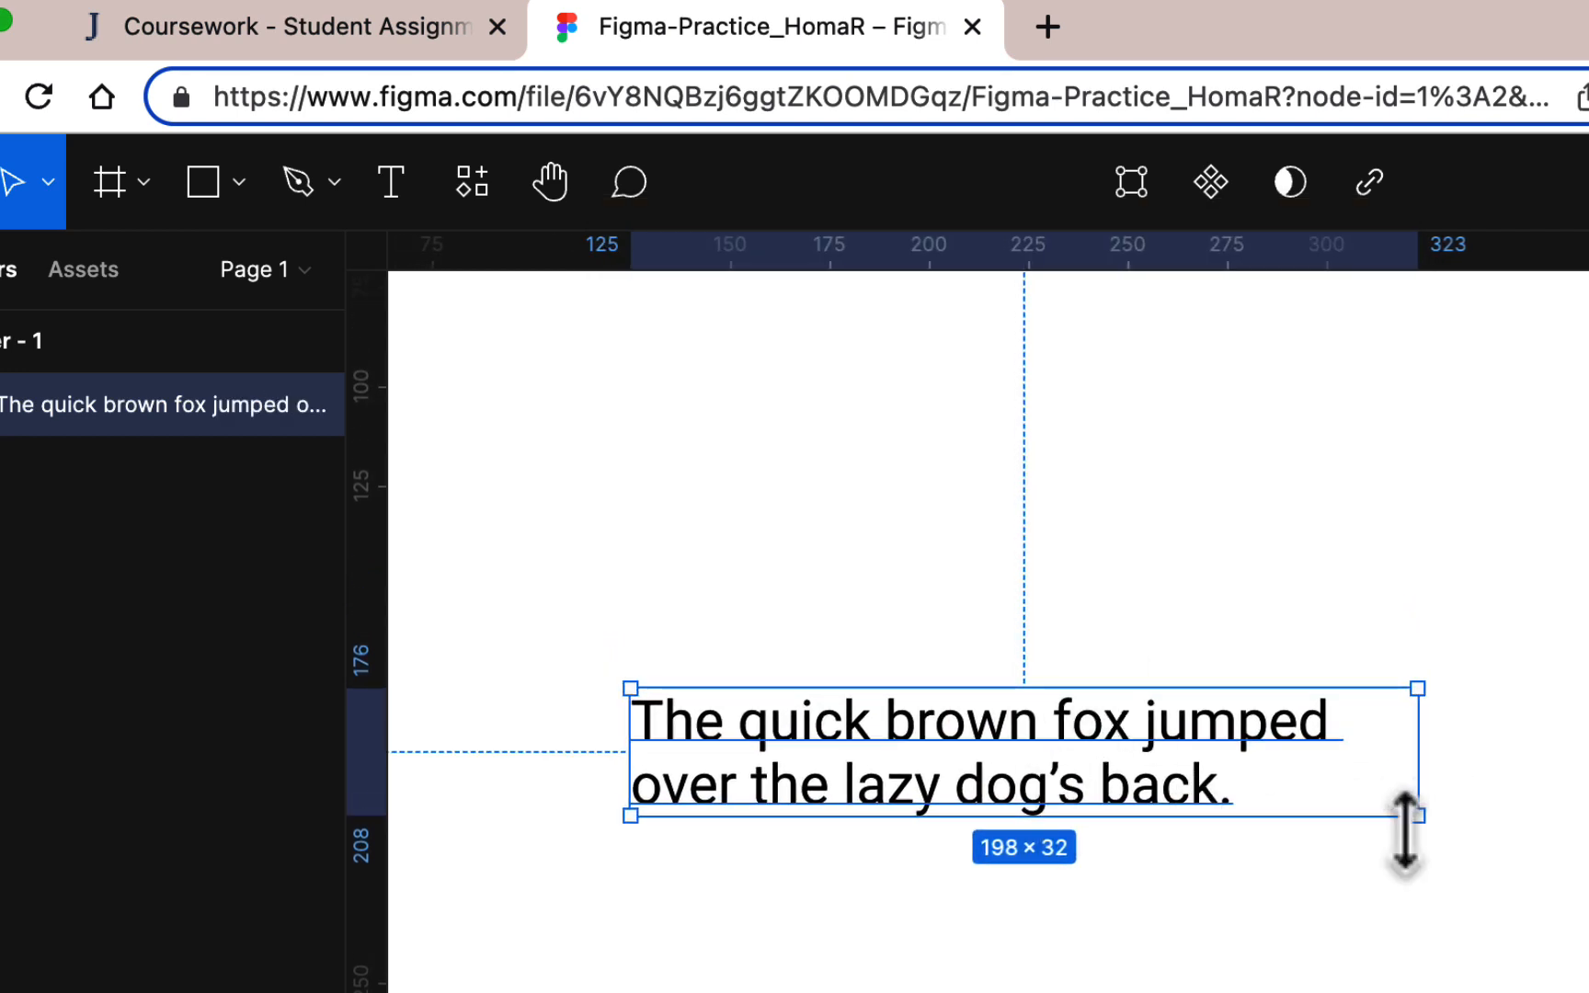
scroll(1404, 904, up, 2)
scroll(1404, 903, left, 1)
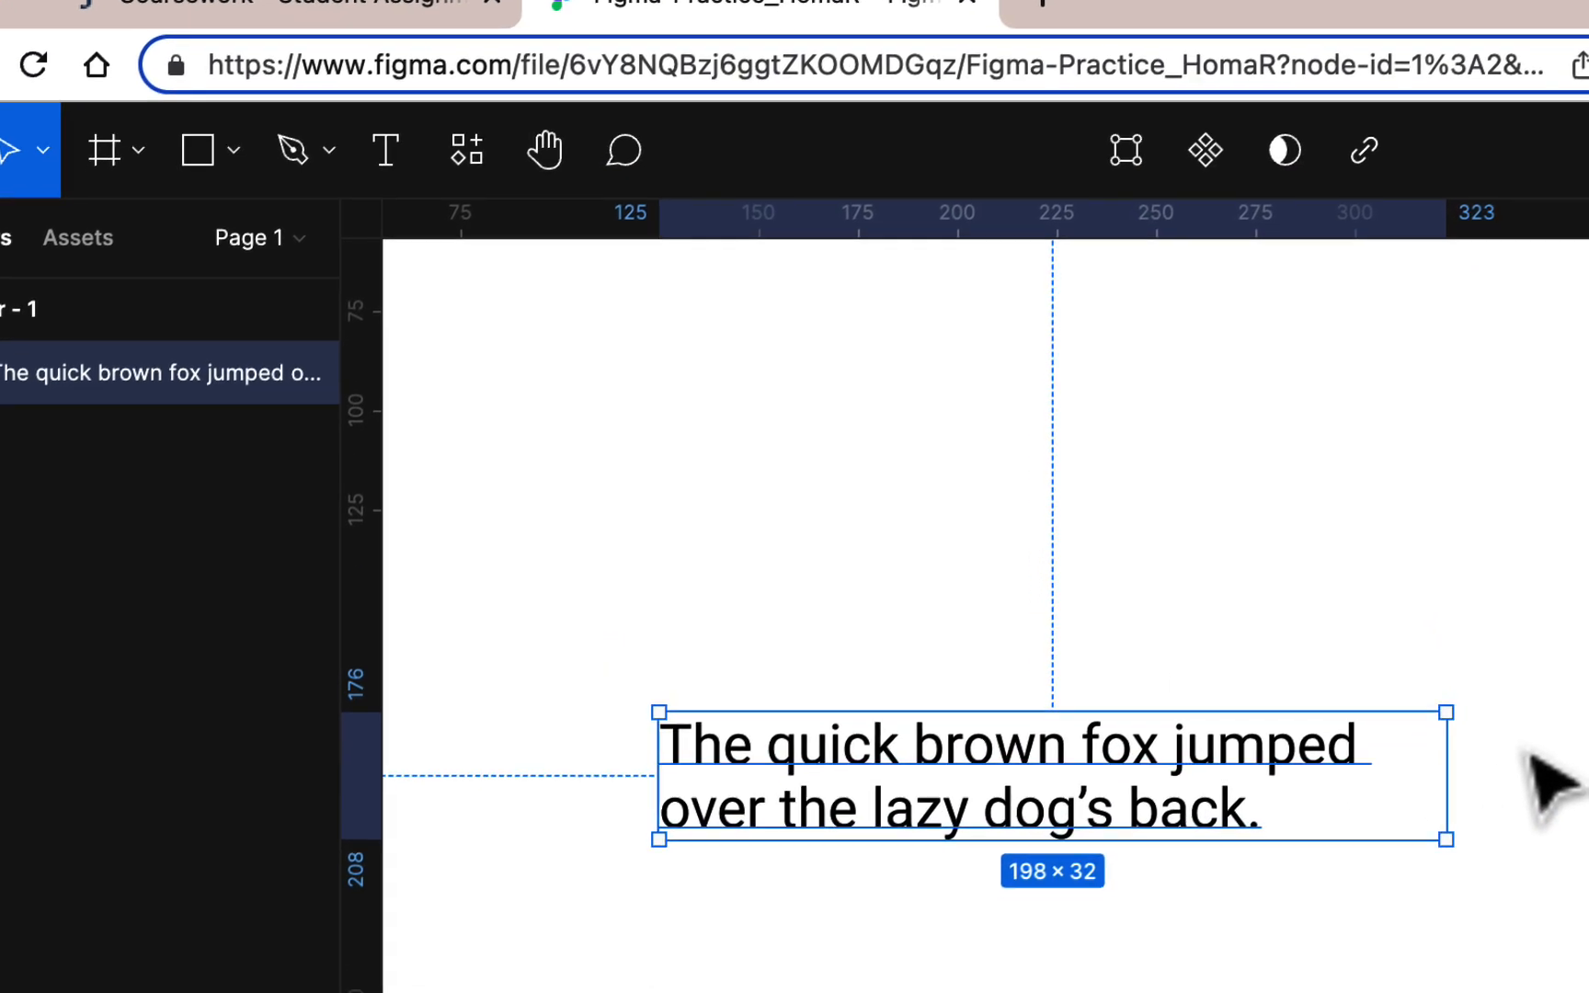
scroll(1554, 809, up, 2)
scroll(1554, 809, left, 1)
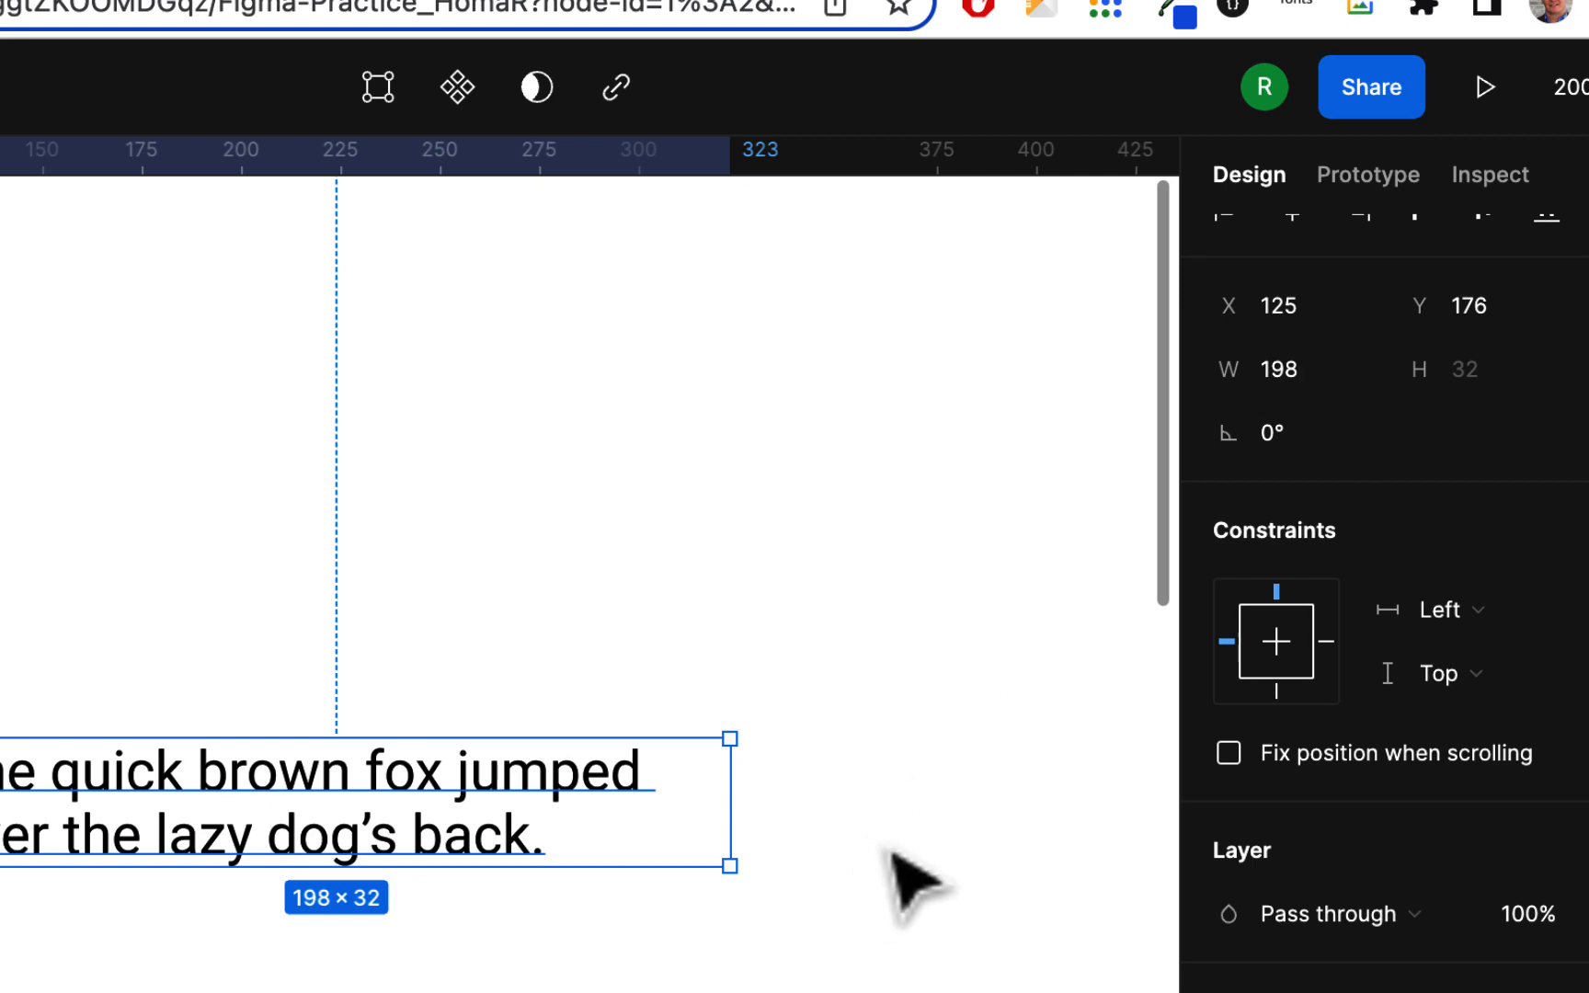
scroll(886, 861, down, 3)
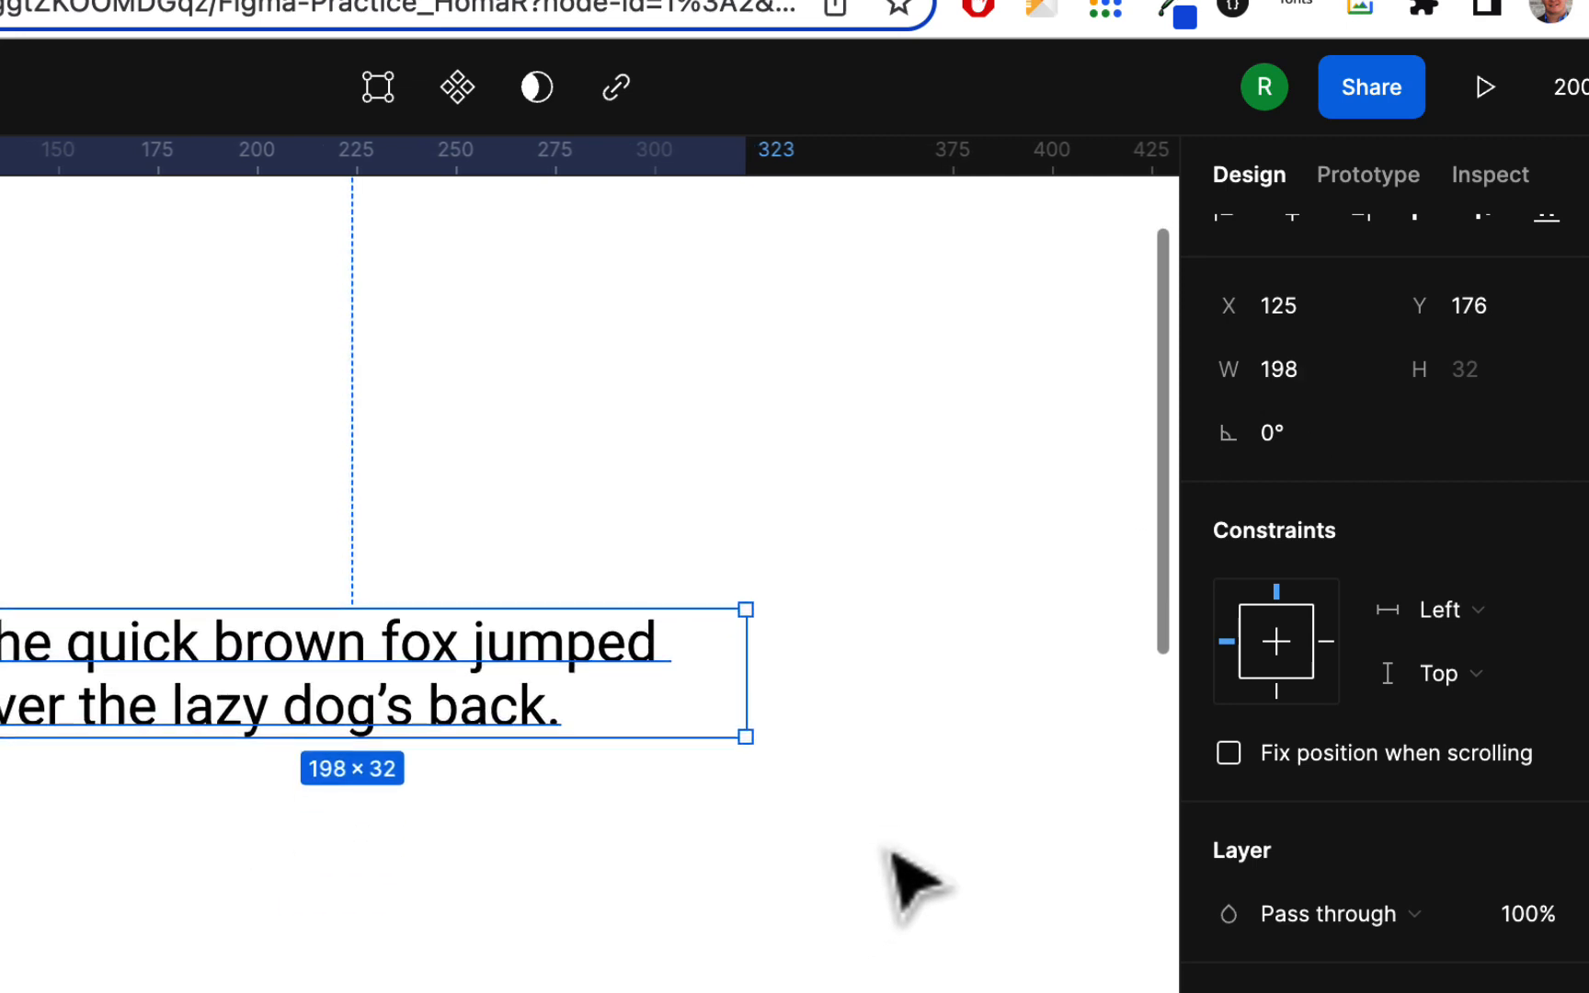
scroll(864, 791, down, 4)
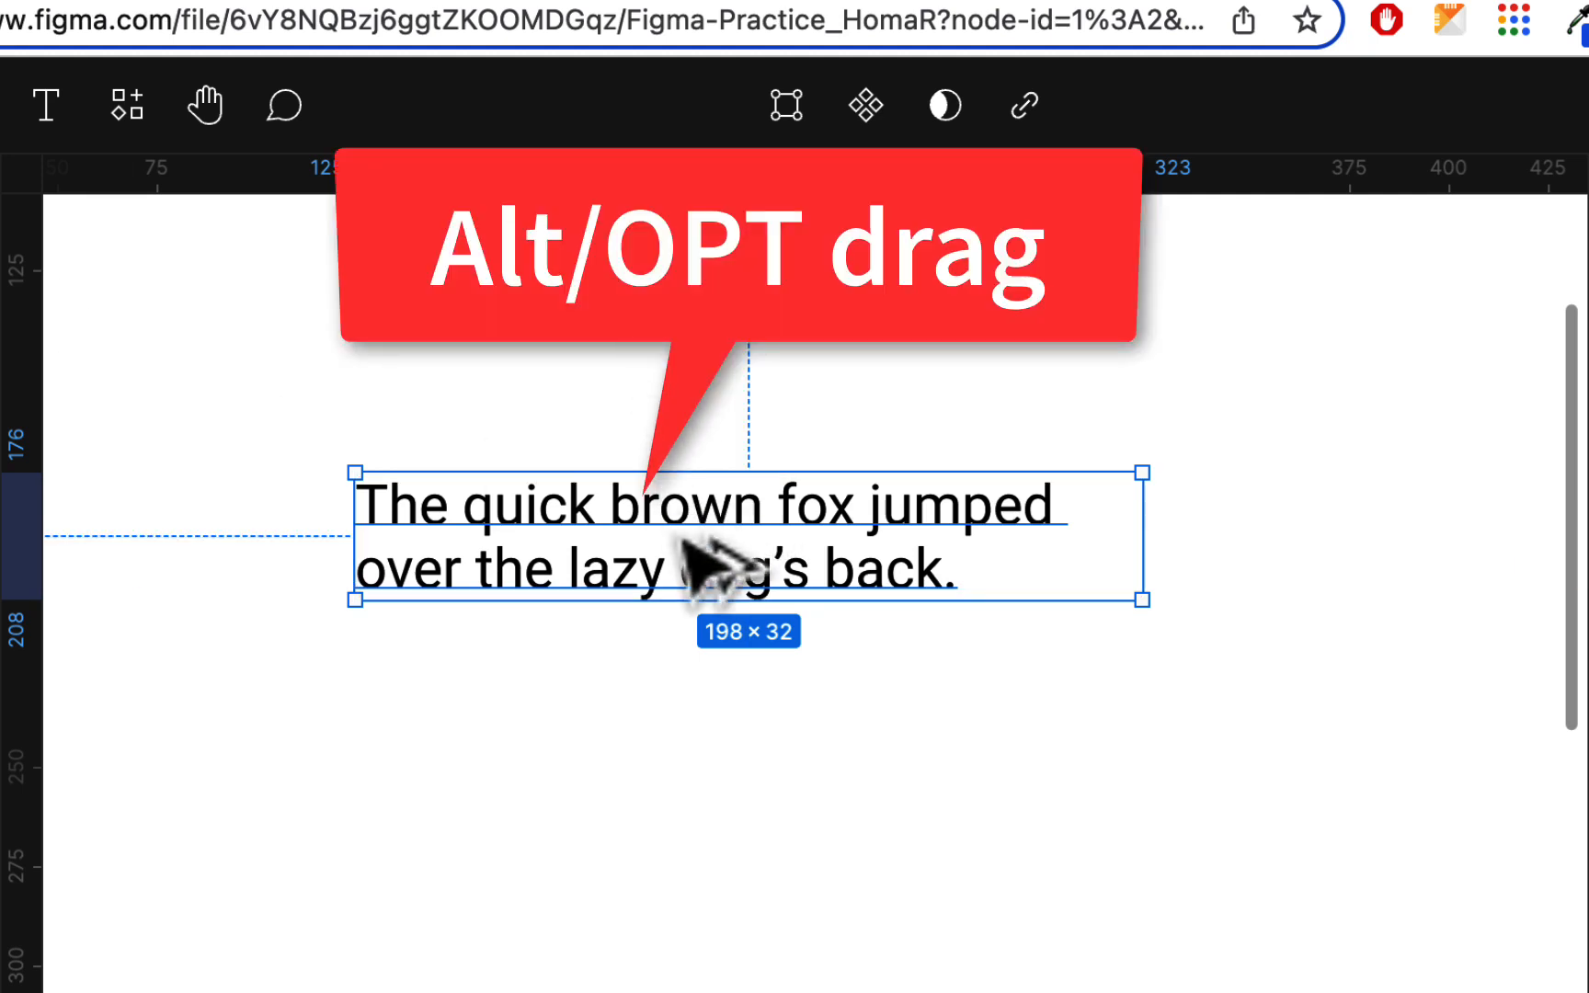
Duplicate the wrapped sentence via Edit > Duplicate and place the copy below, at Y 242
drag(709, 539, 672, 797)
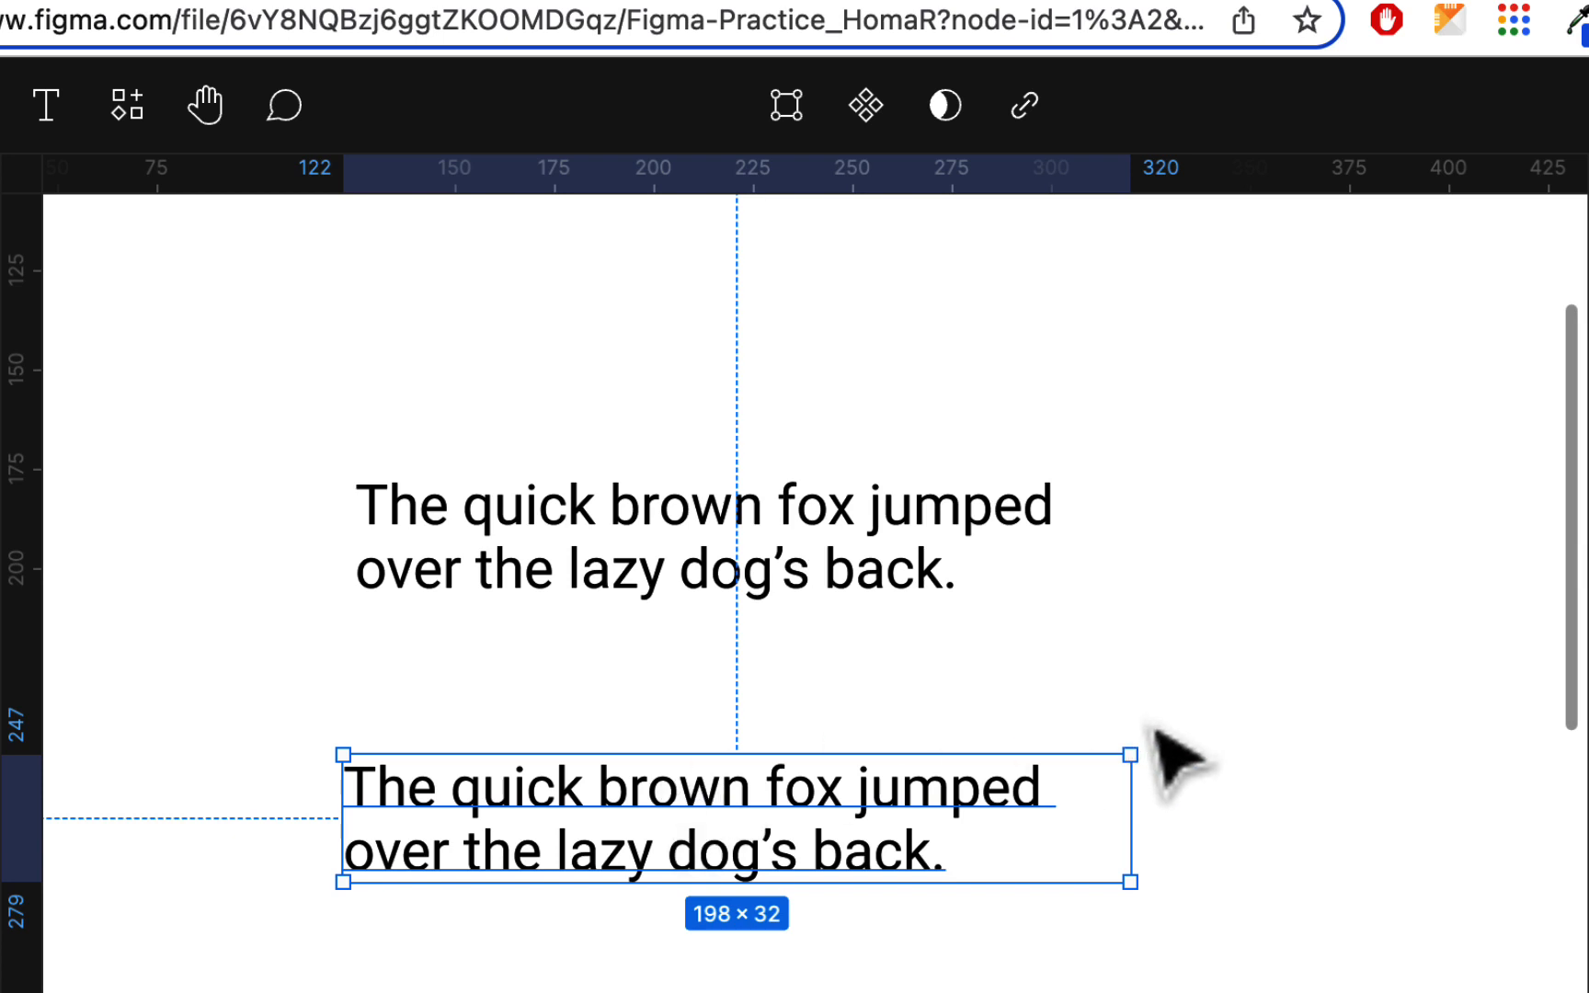
key(Delete)
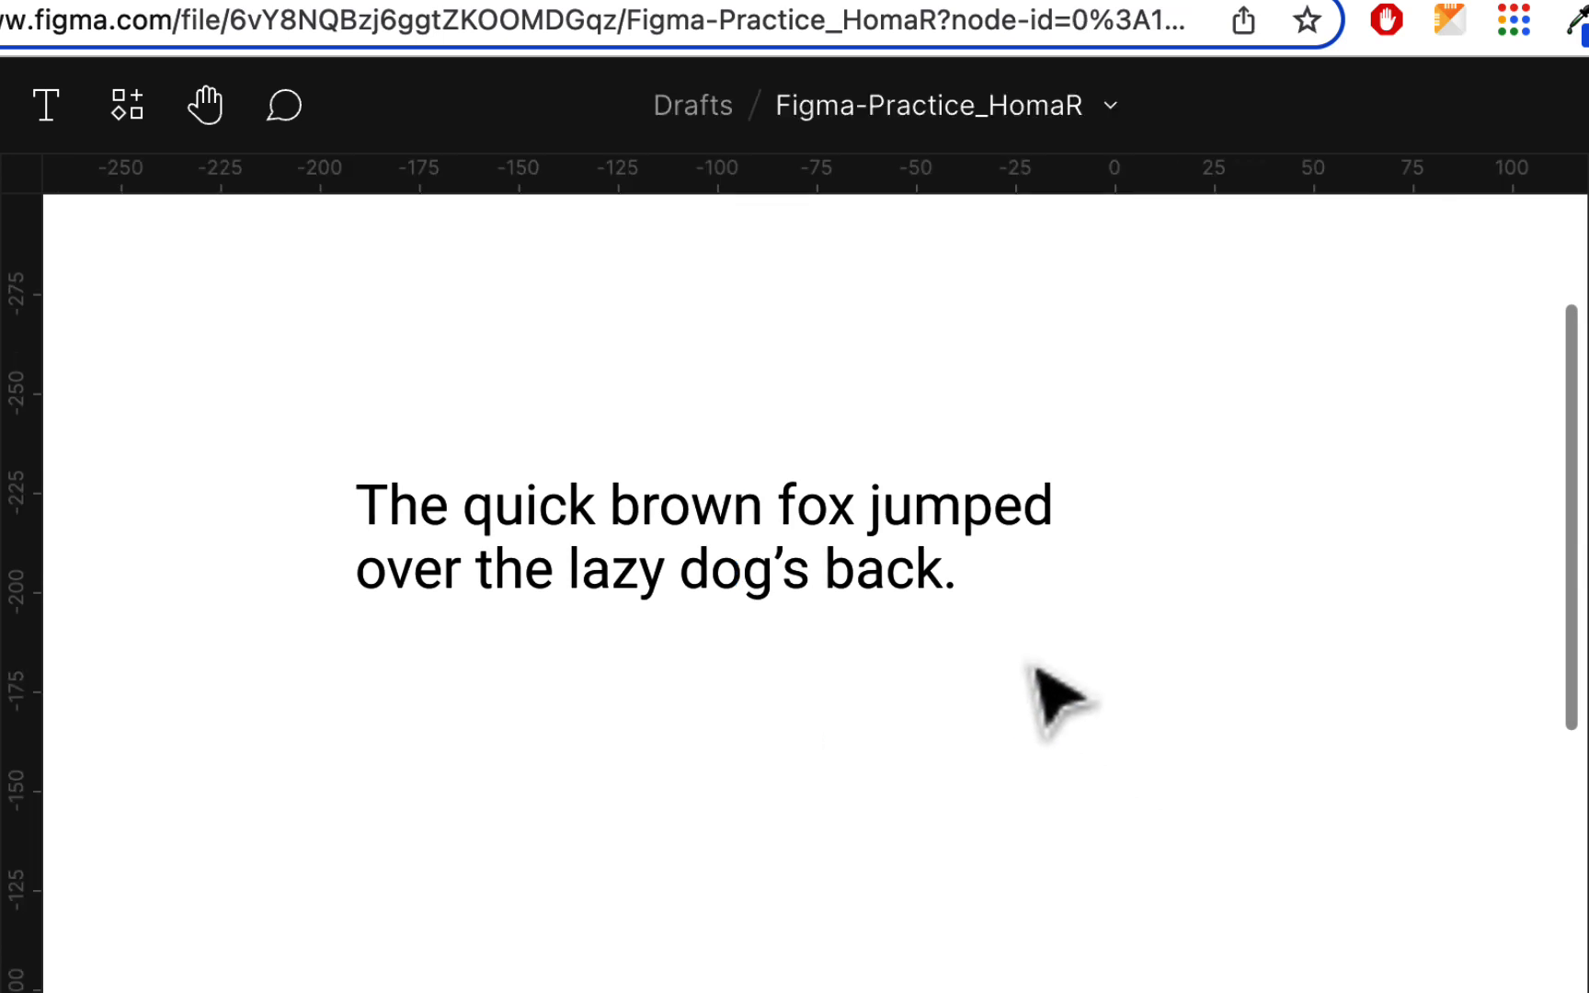
click(933, 538)
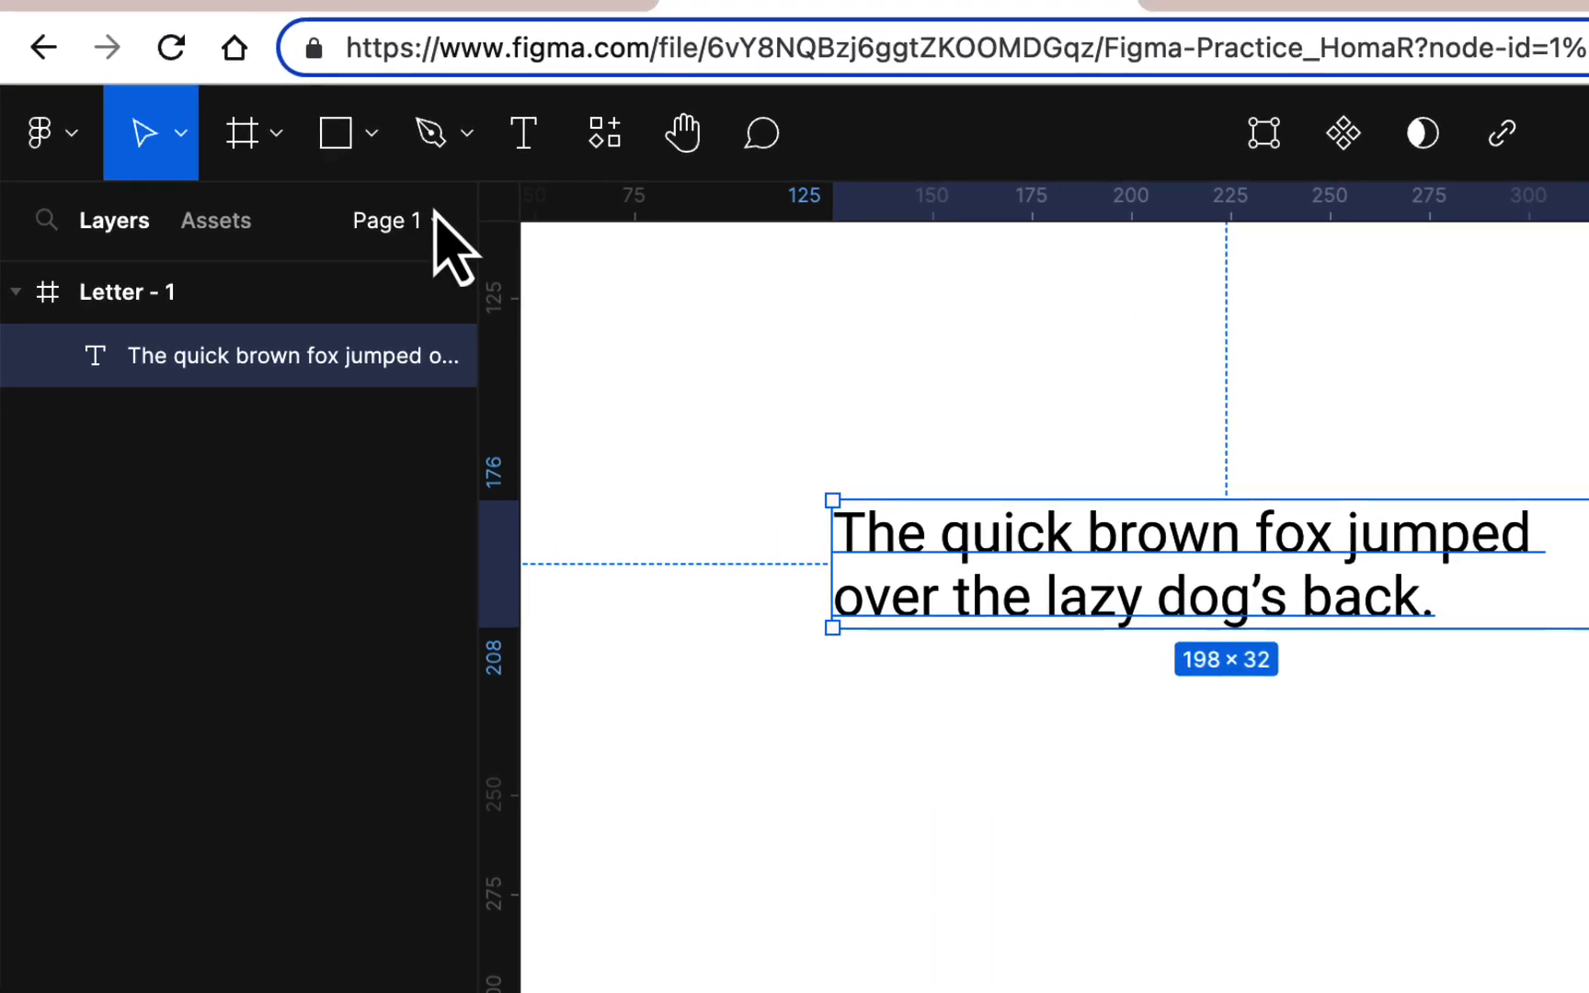
click(73, 150)
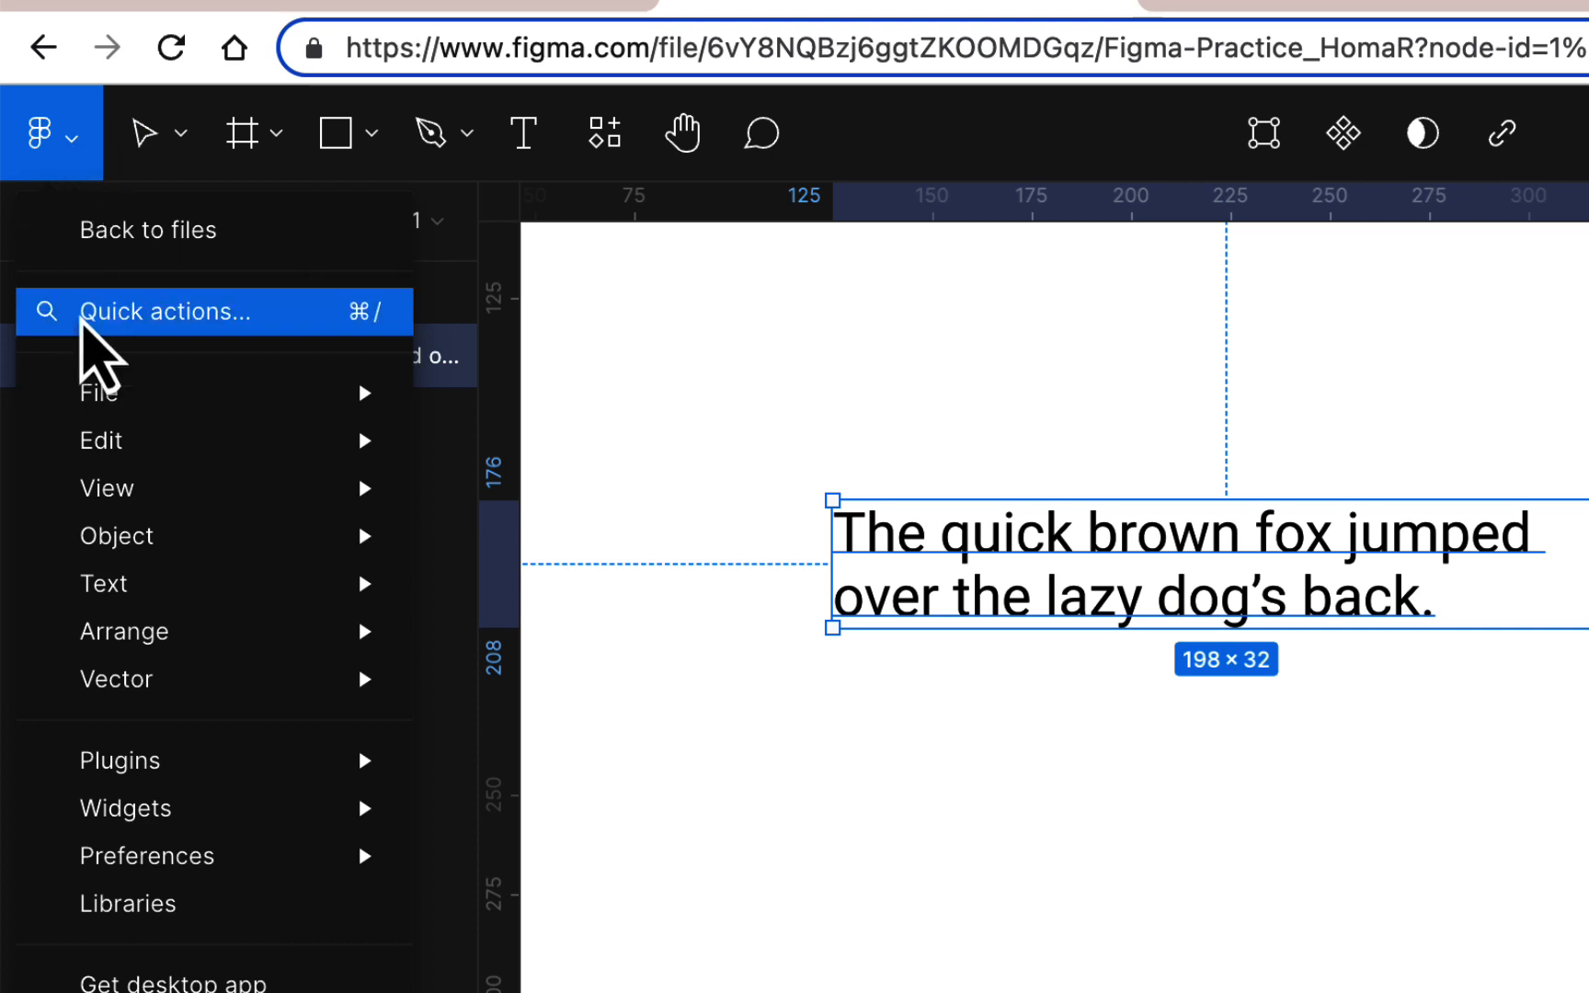
mouse_move(112, 441)
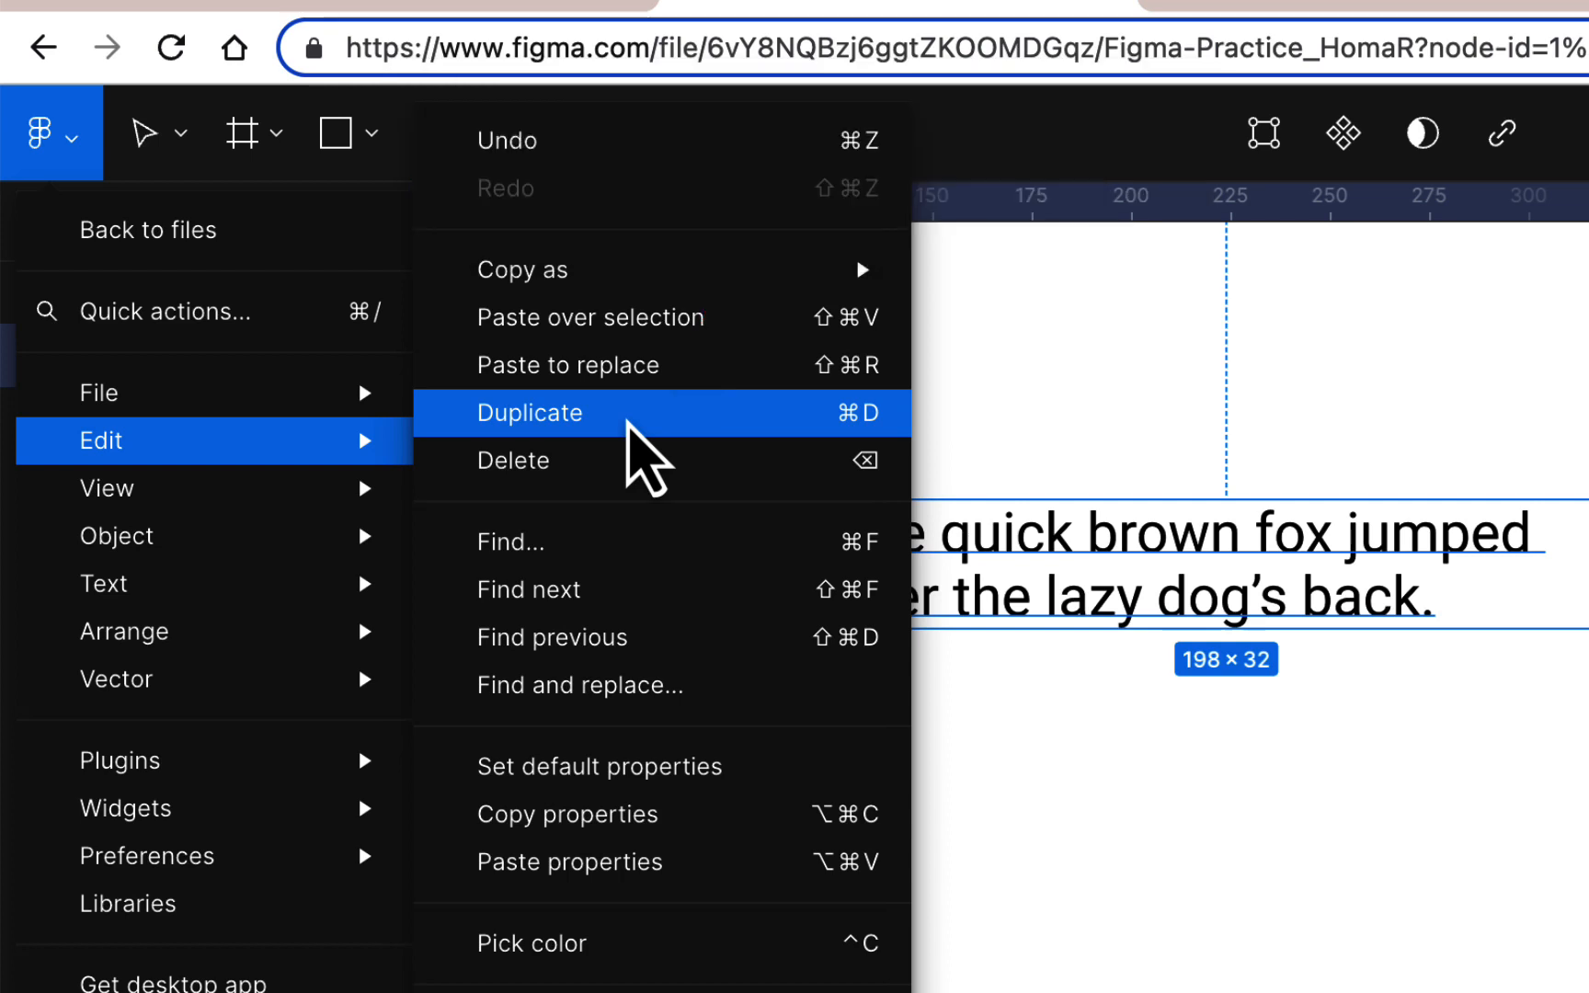
click(645, 457)
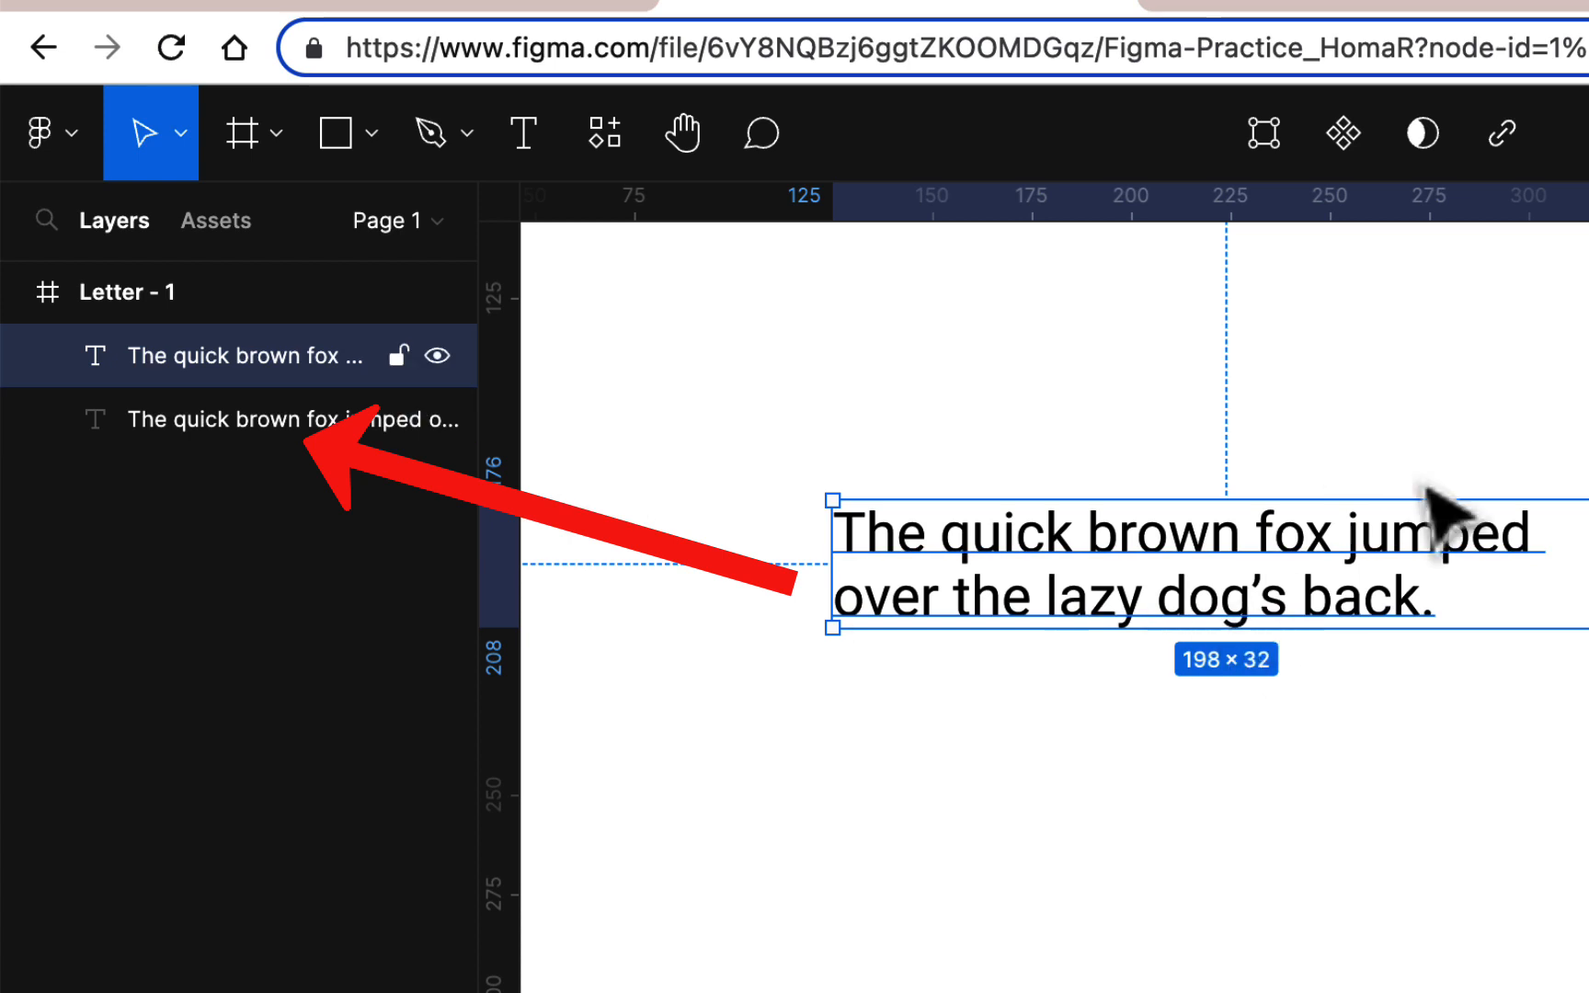
drag(1423, 558, 1413, 820)
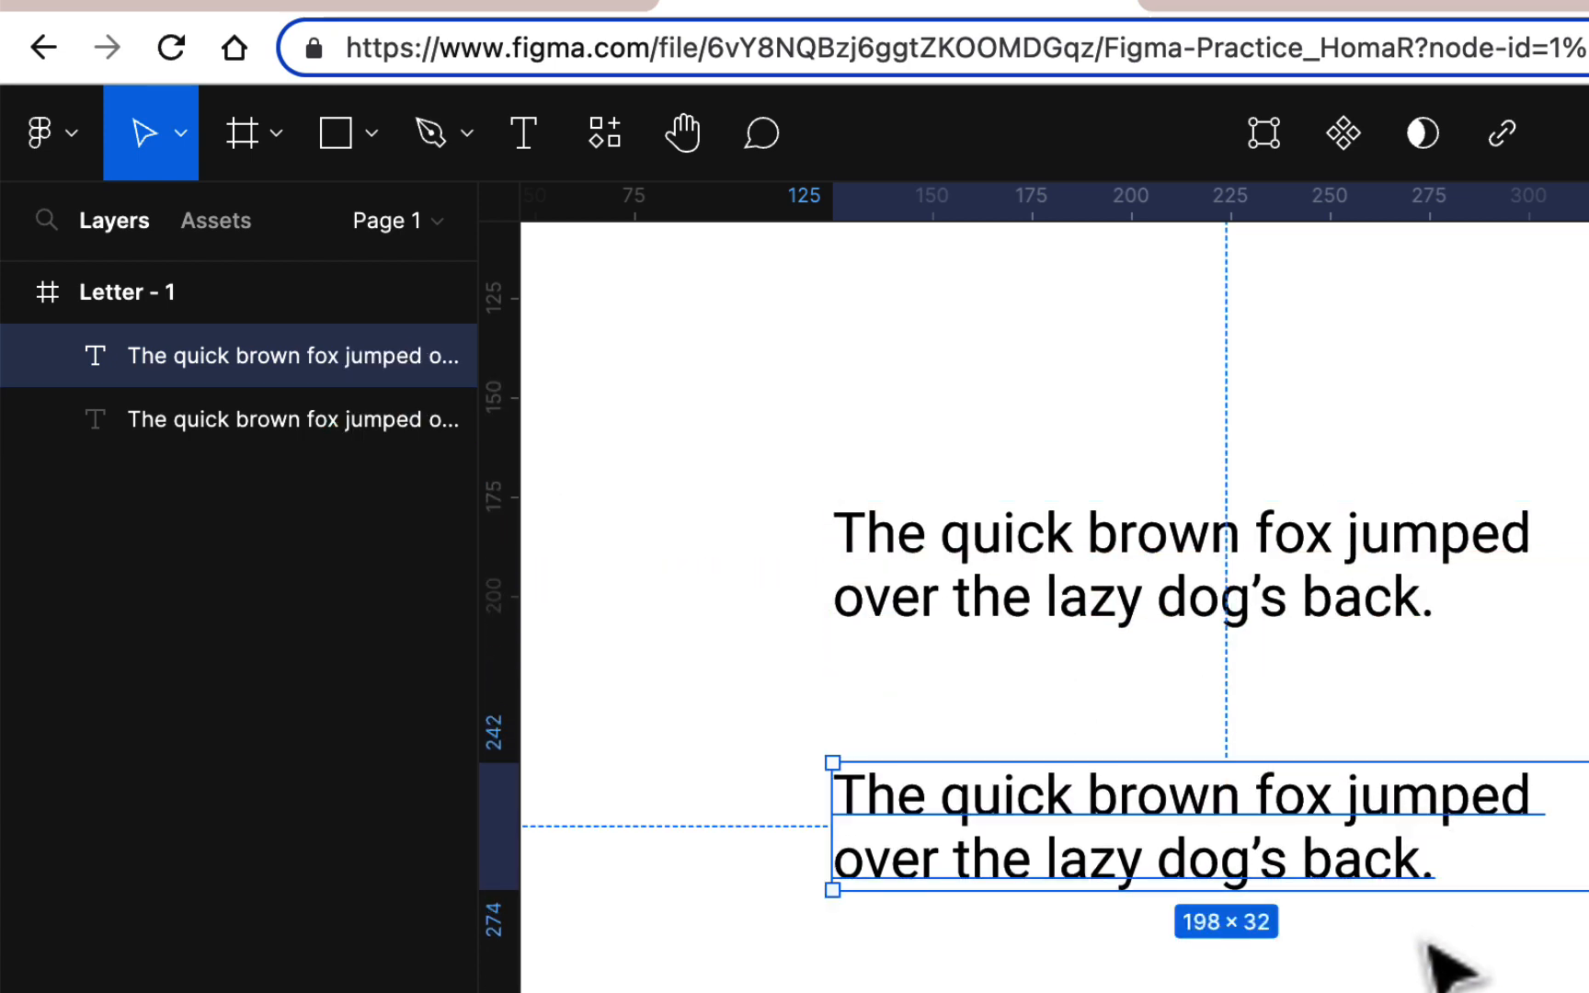
Delete ' jumped over the lazy dog's back.' from the lower copy, leaving 'The quick brown fox'
click(1393, 976)
double_click(1324, 791)
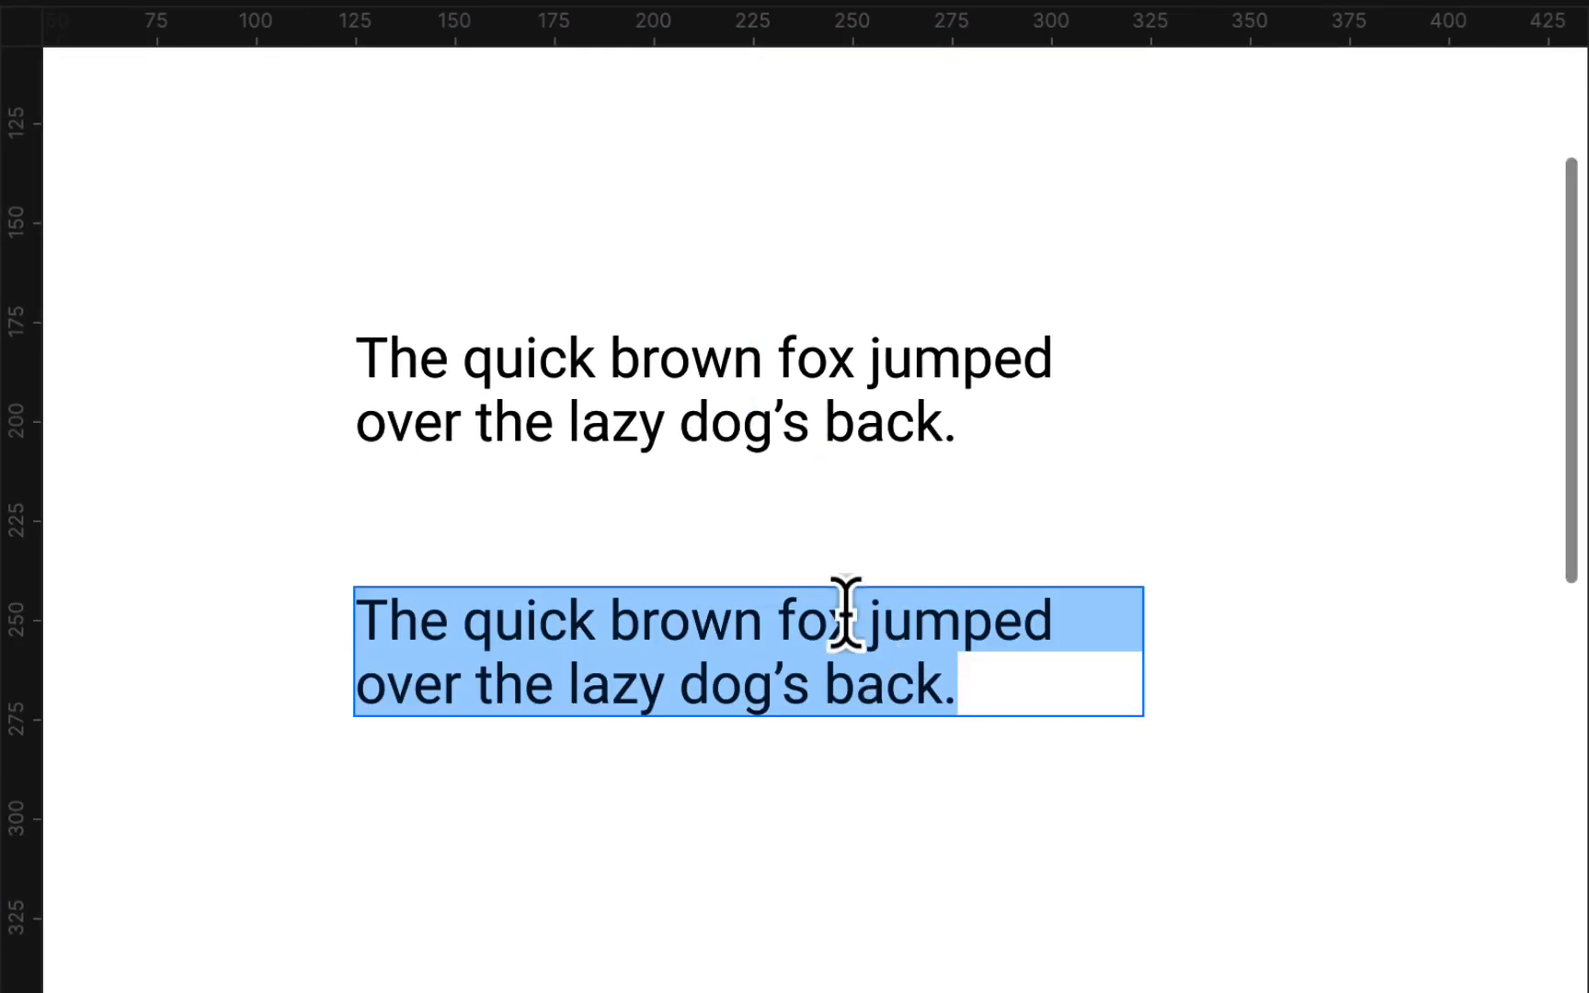
click(857, 633)
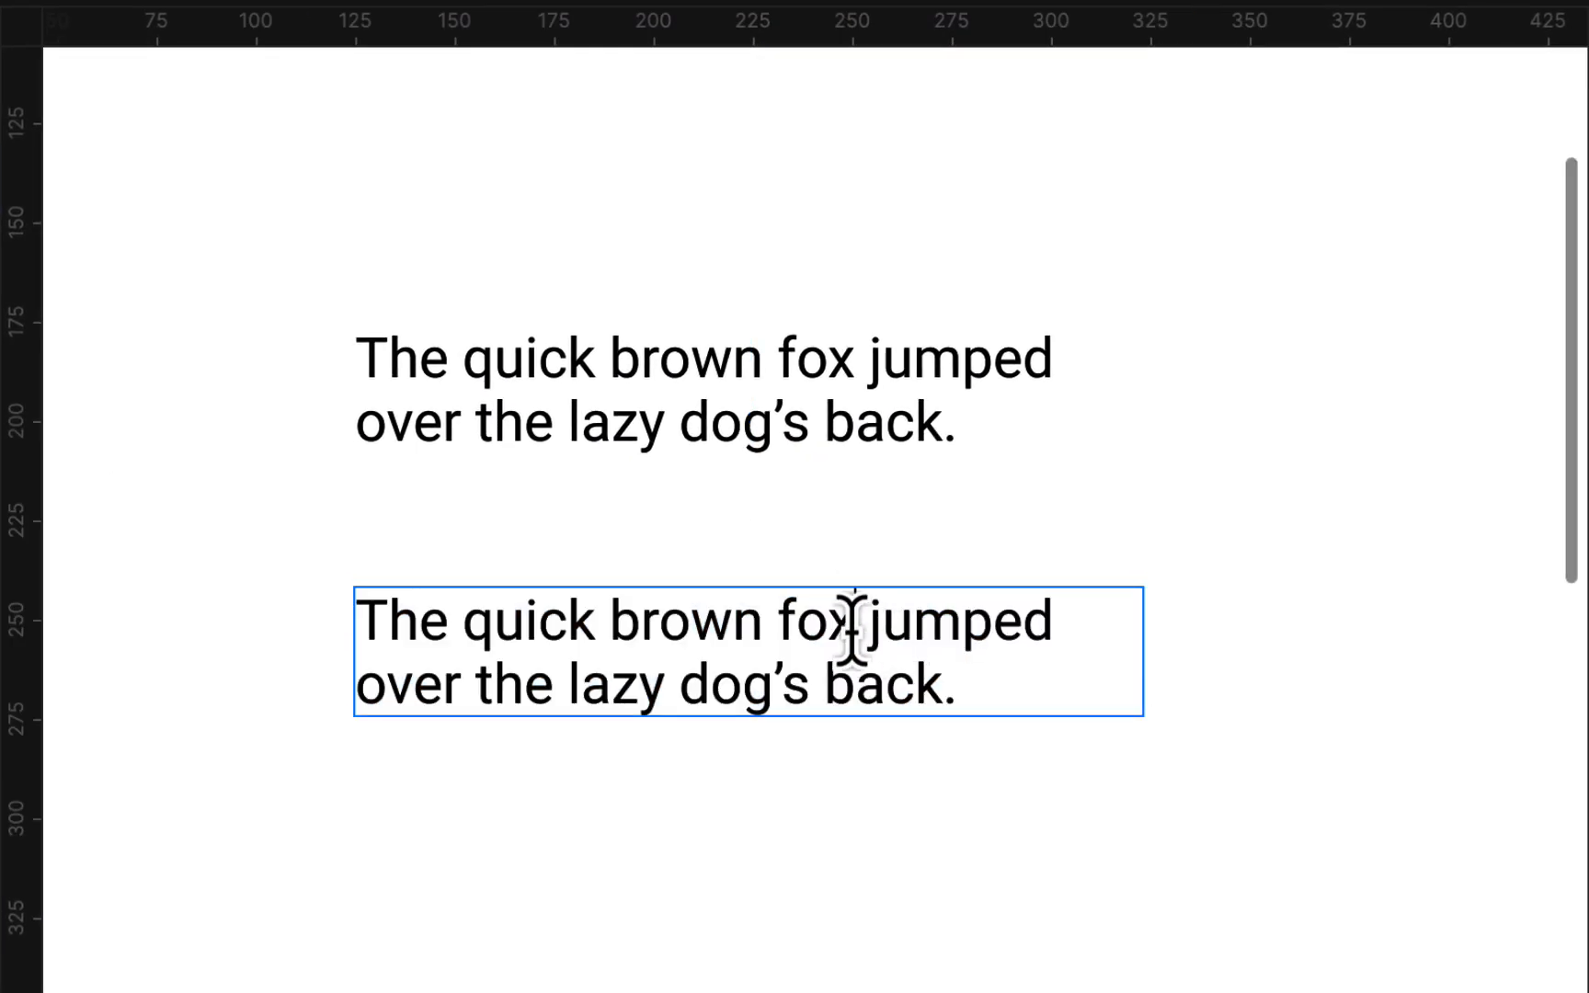
drag(855, 627, 1048, 708)
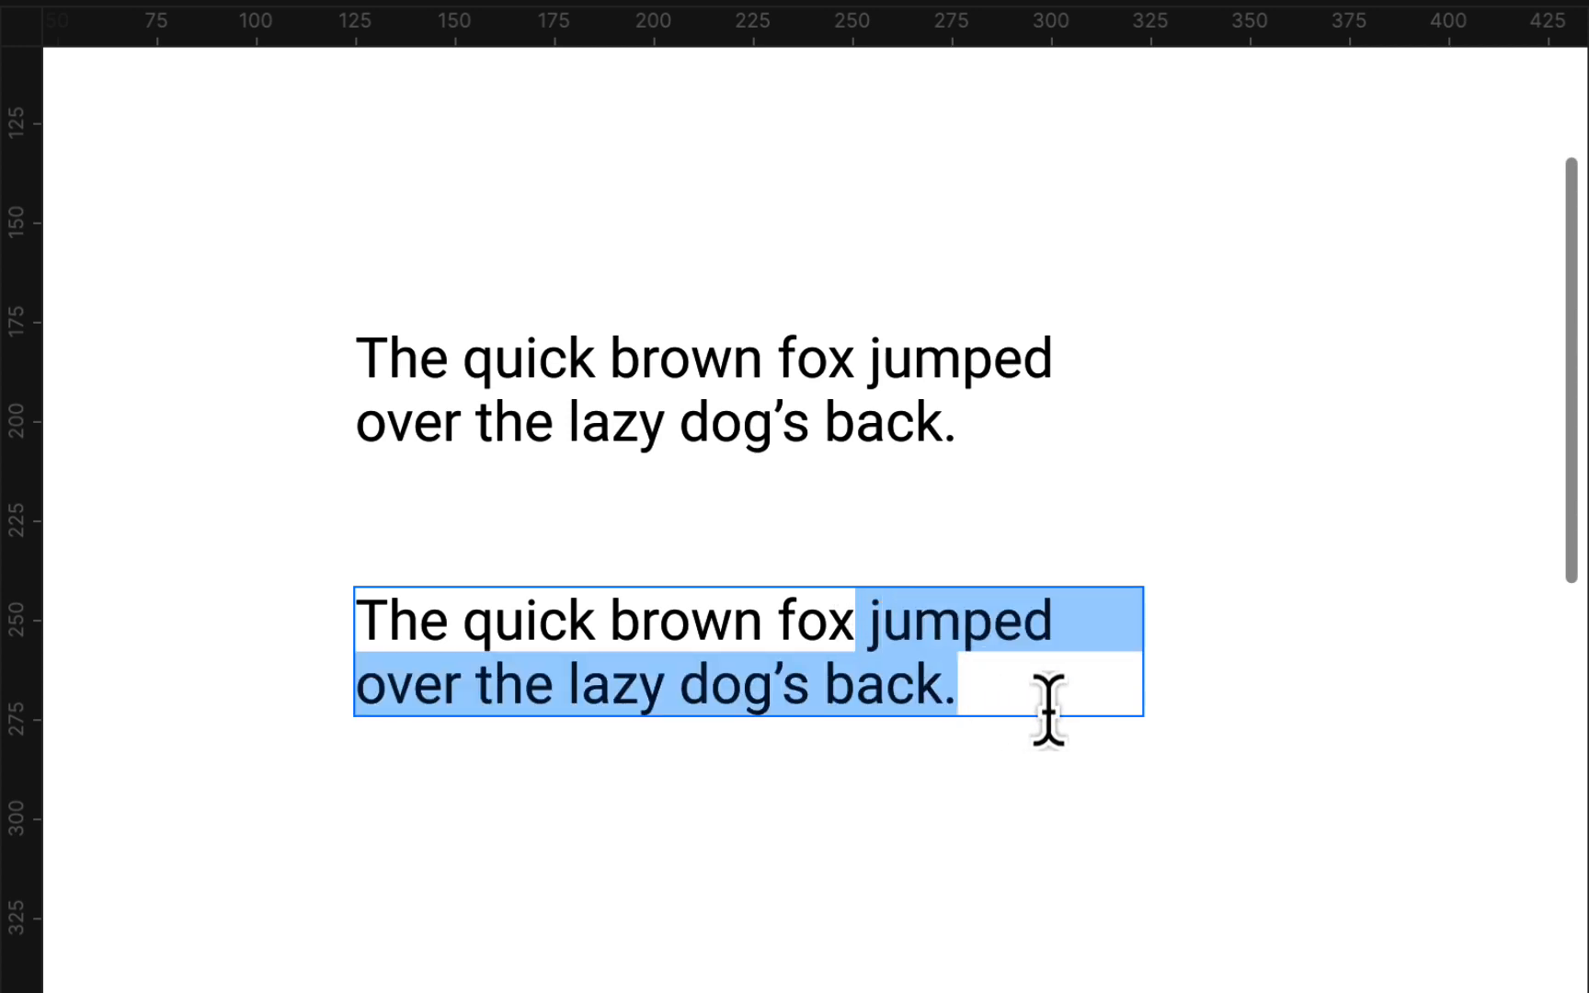
key(BackSpace)
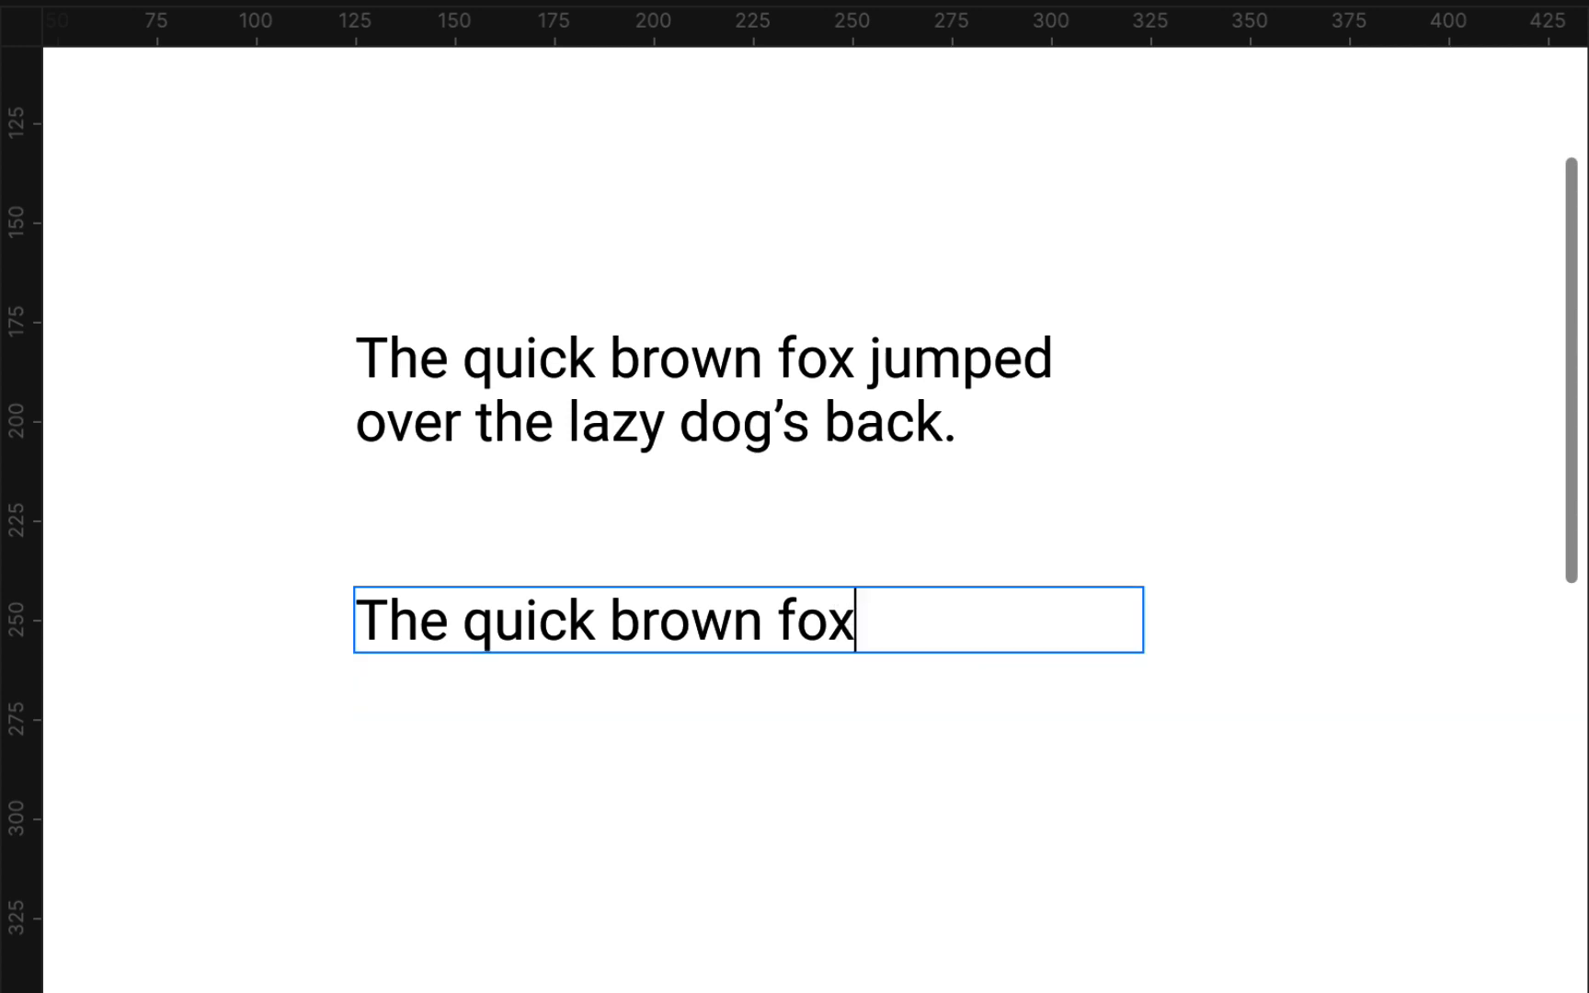
key(Escape)
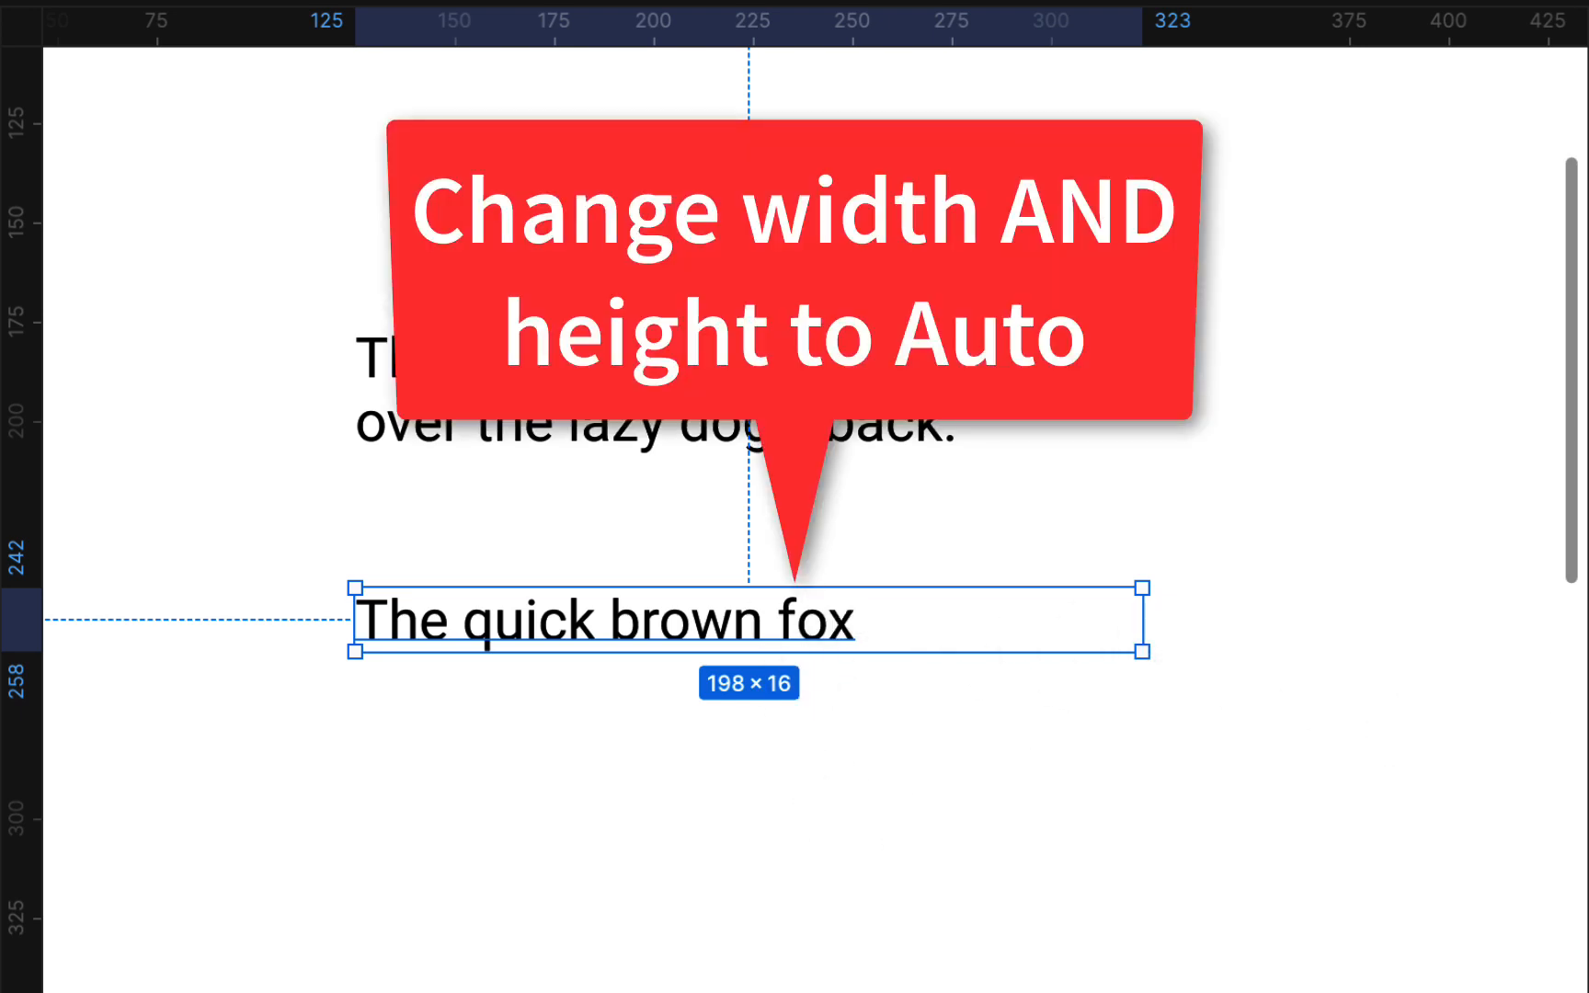
Set the 'The quick brown fox' text box to Auto width
click(1436, 810)
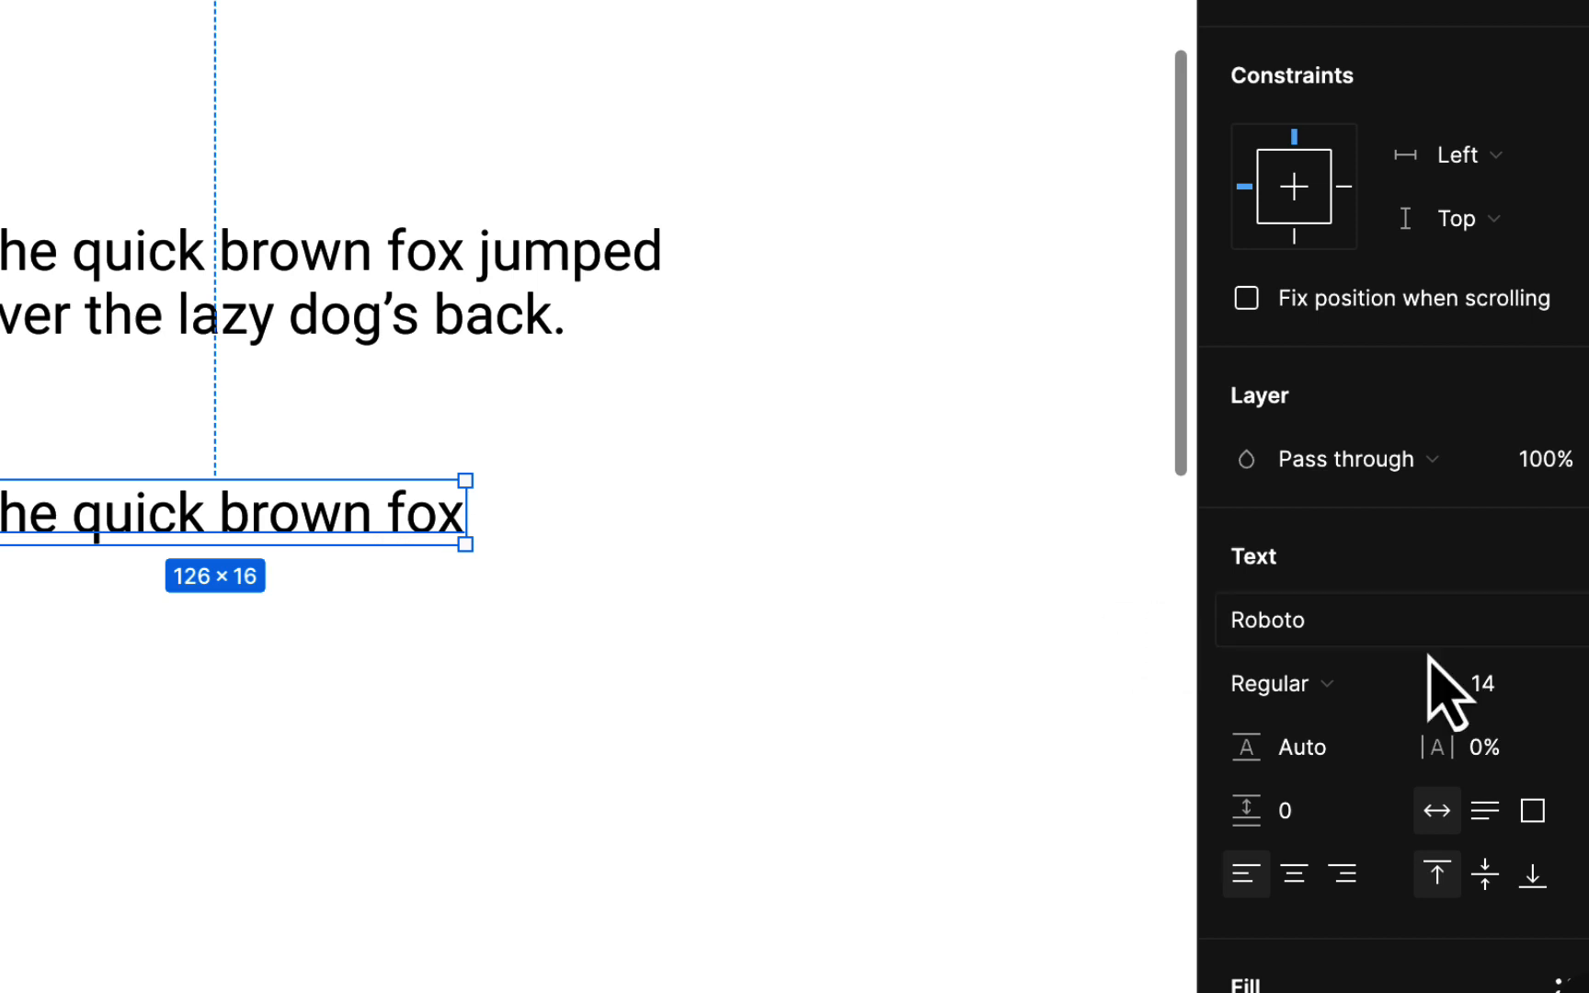
click(1579, 682)
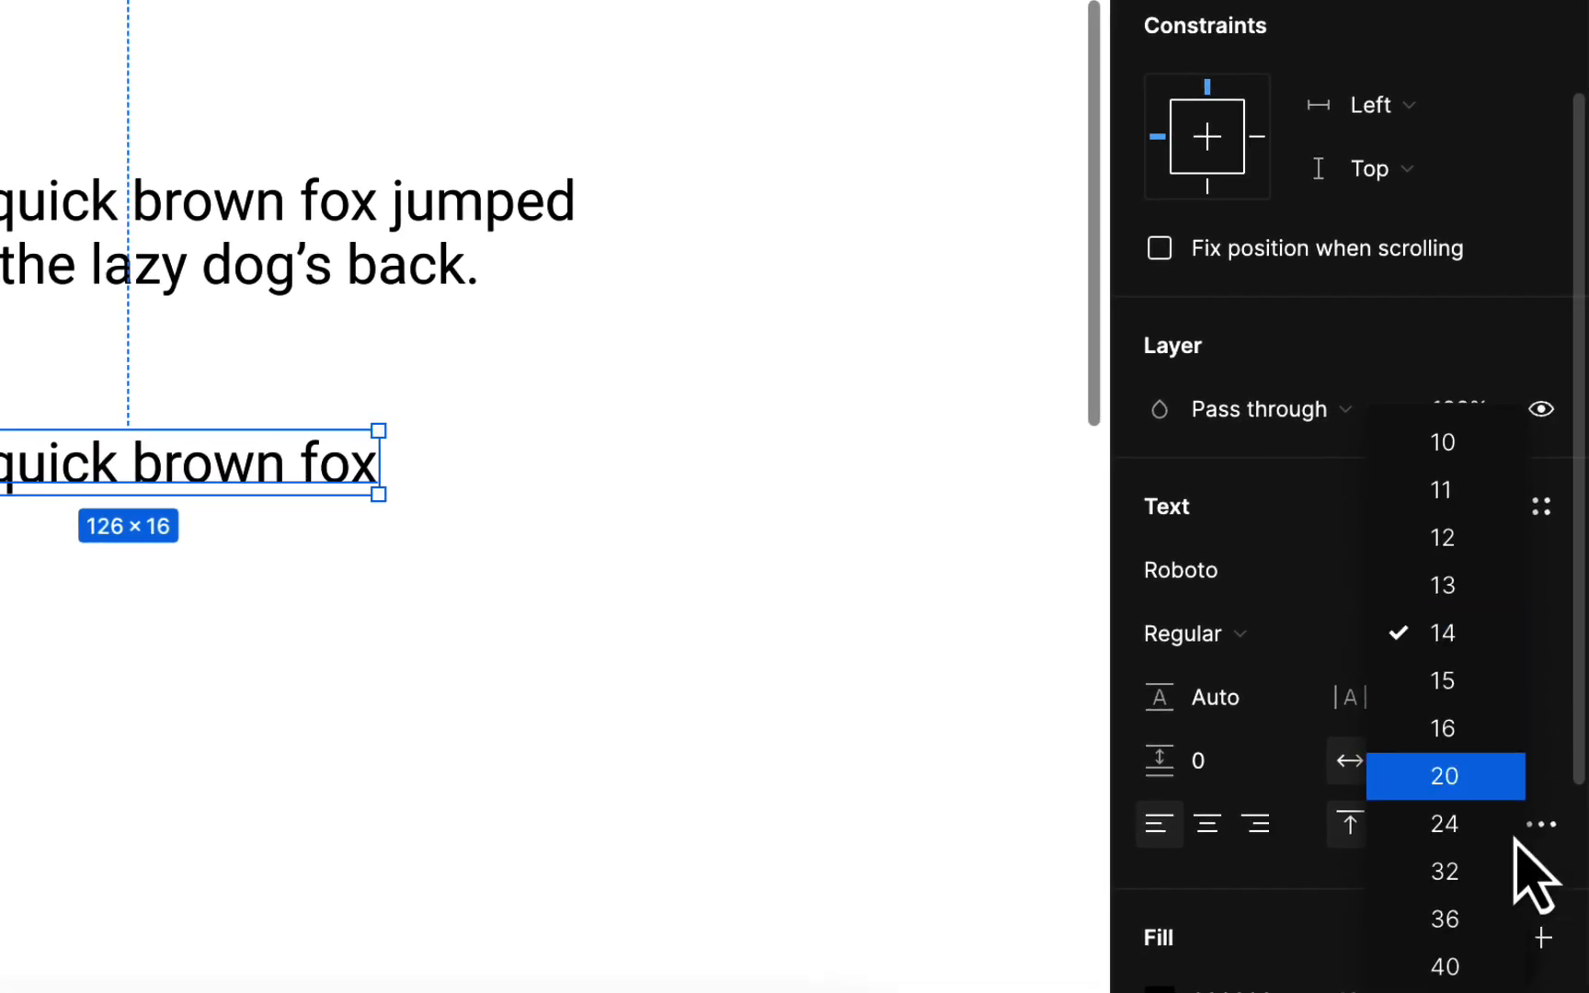
click(1508, 871)
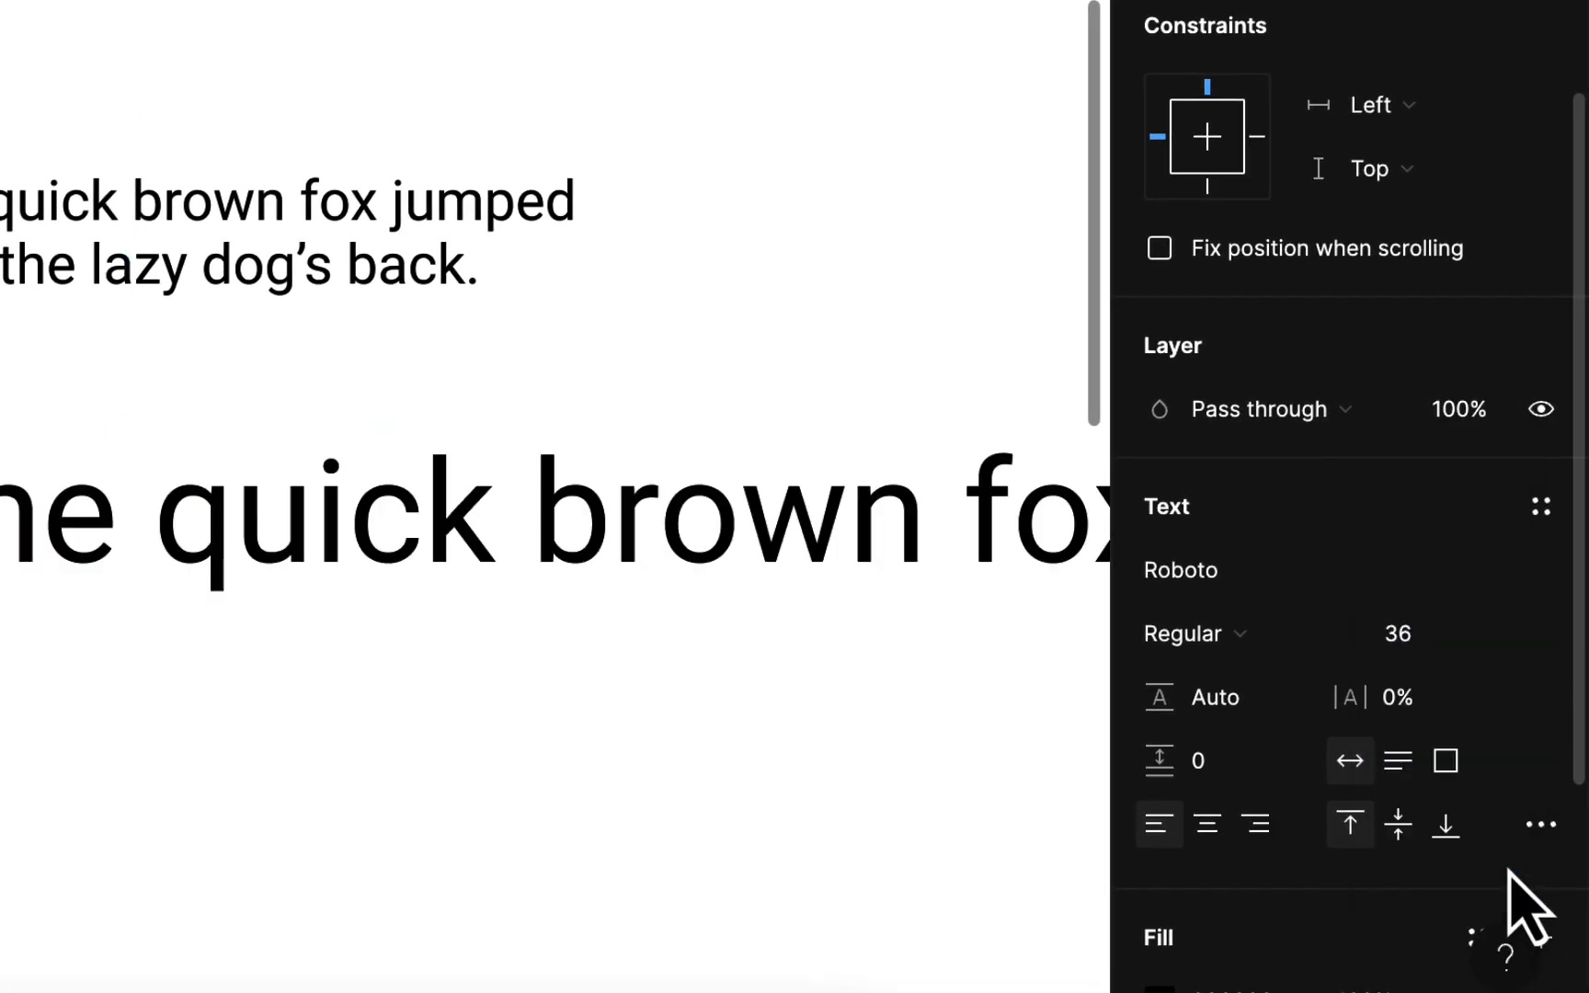
key(super+z)
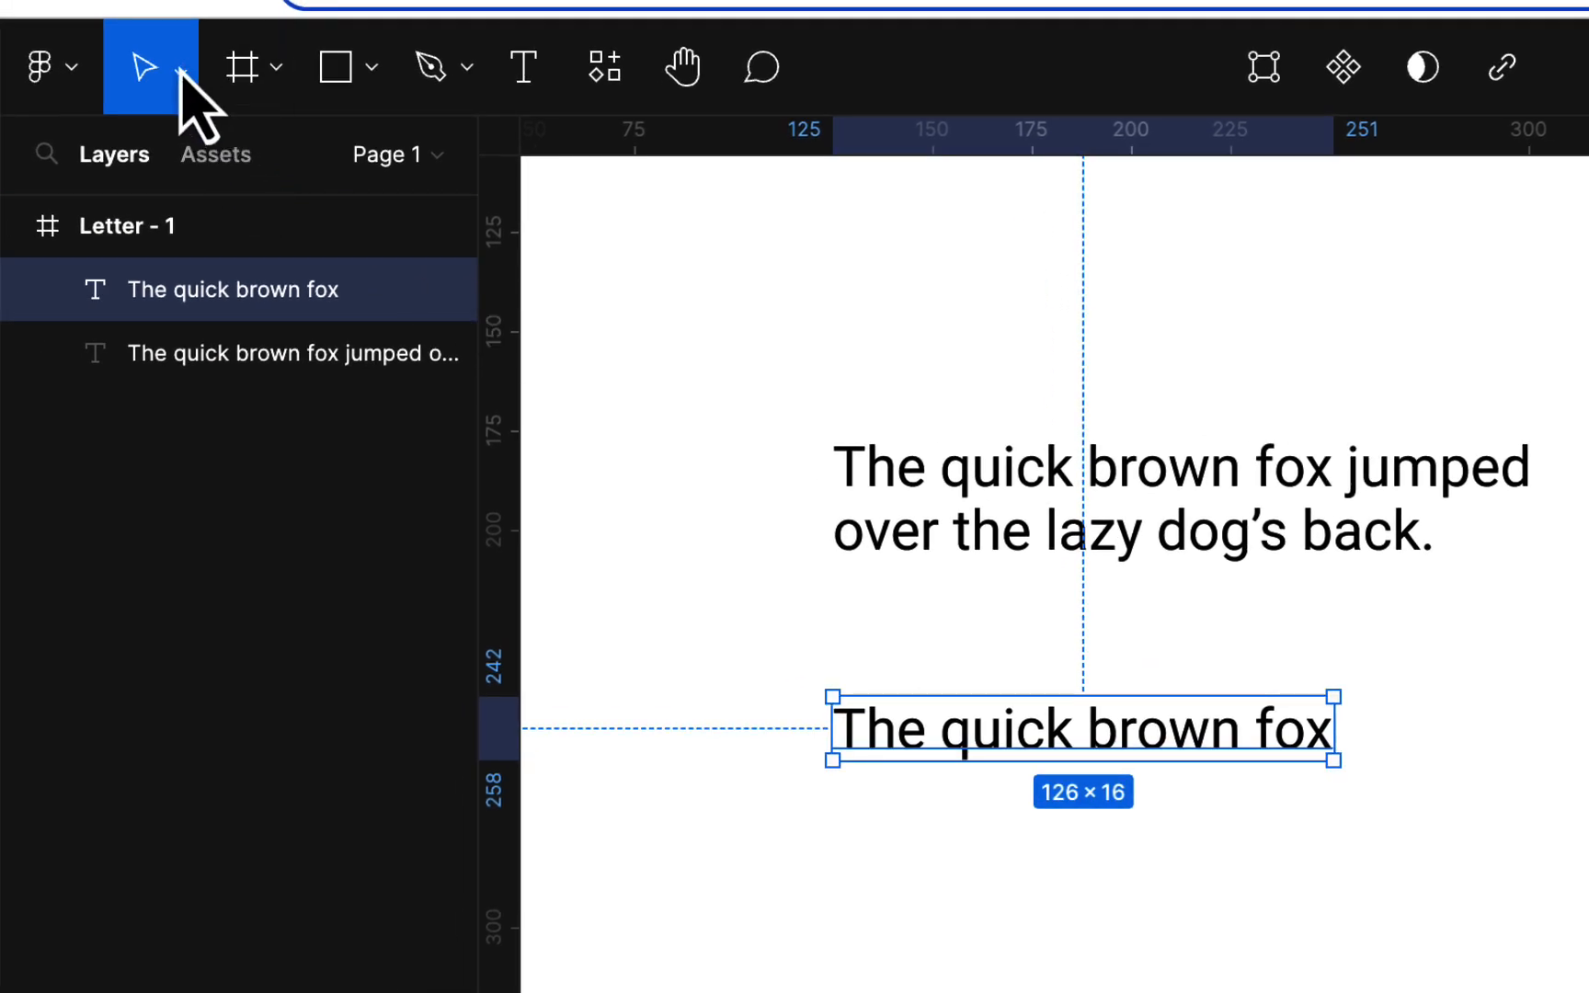
Scale the text up about 2.31x to 291×38 with the Scale tool and reposition it
click(181, 71)
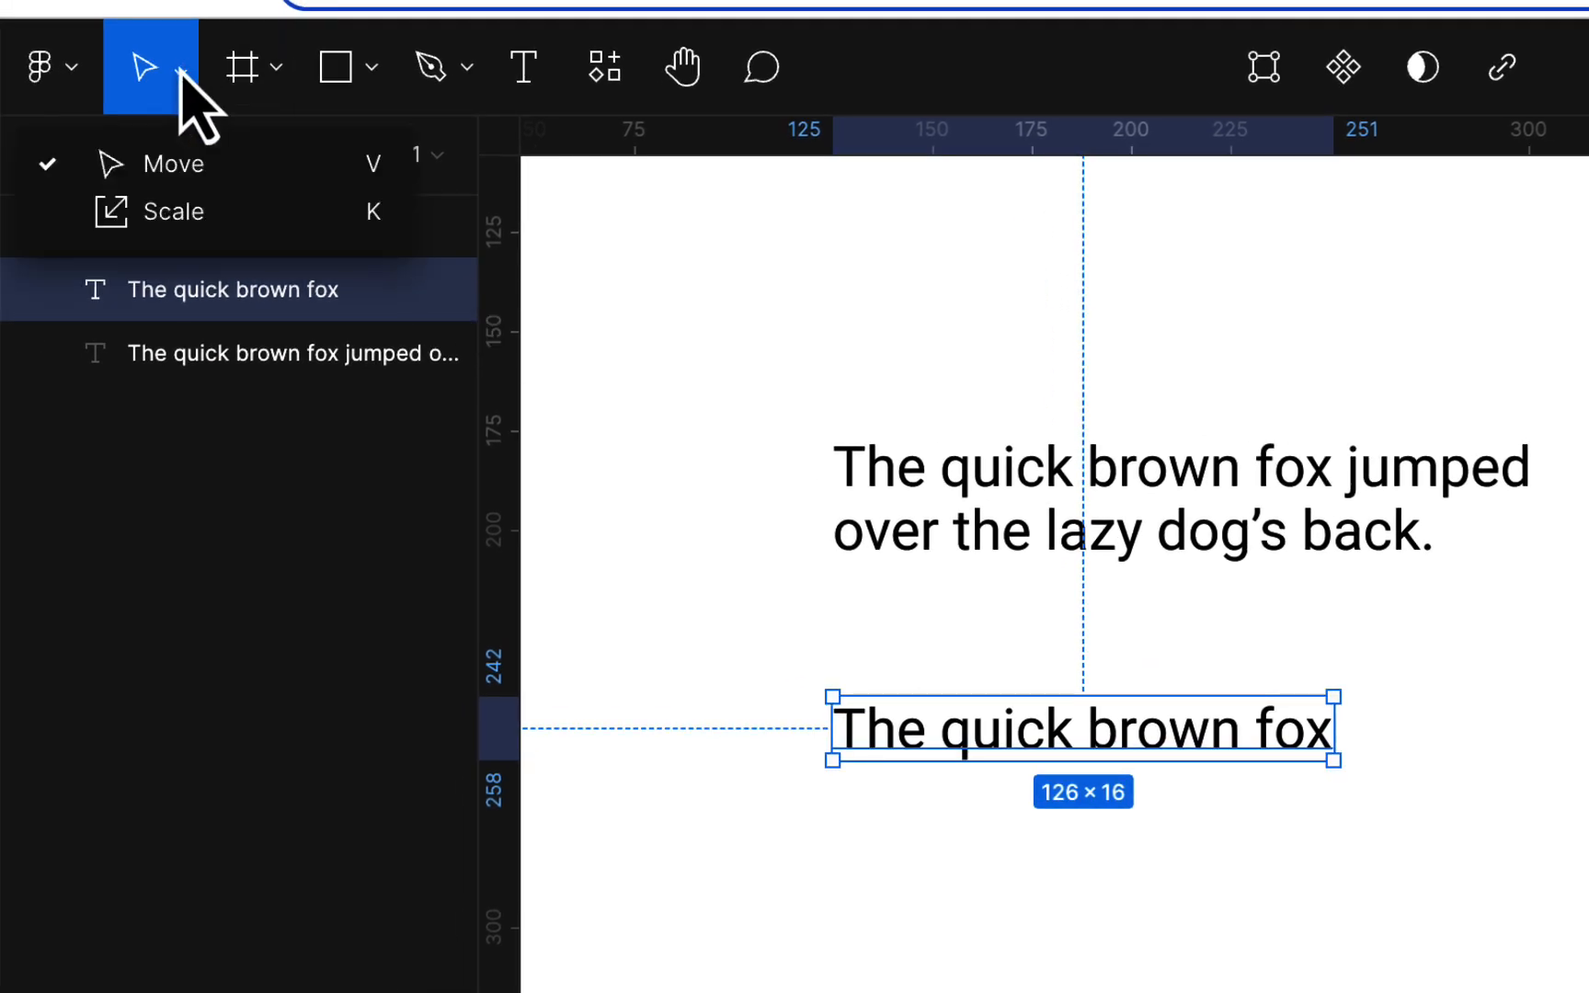
click(181, 210)
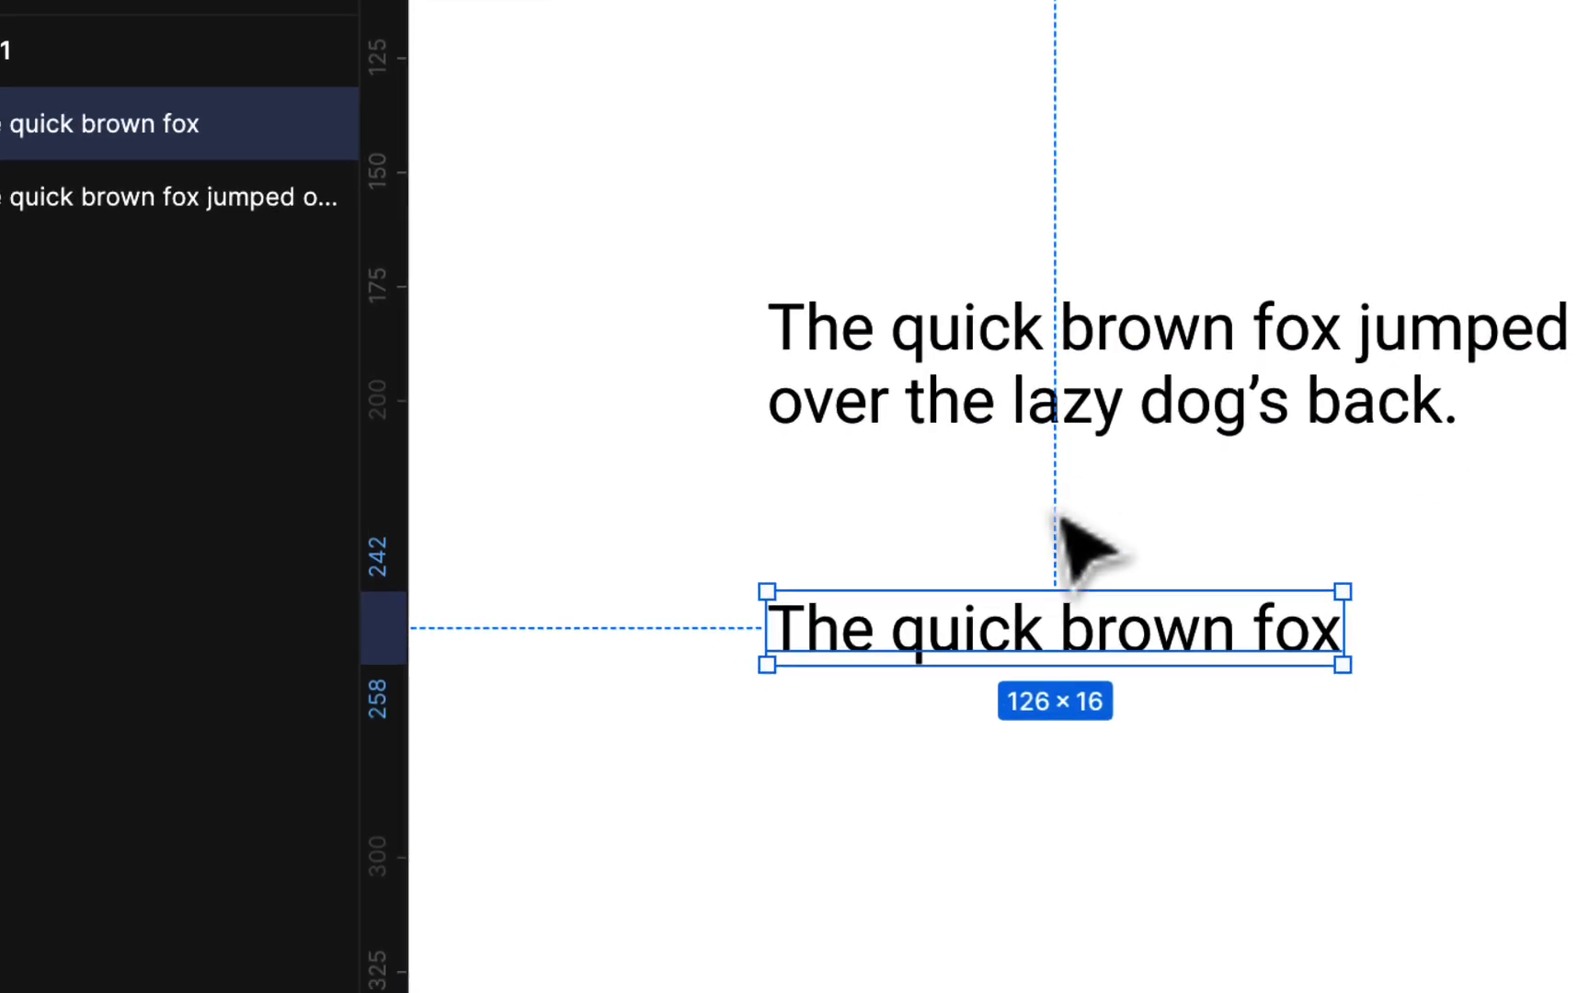
drag(1060, 561, 1083, 482)
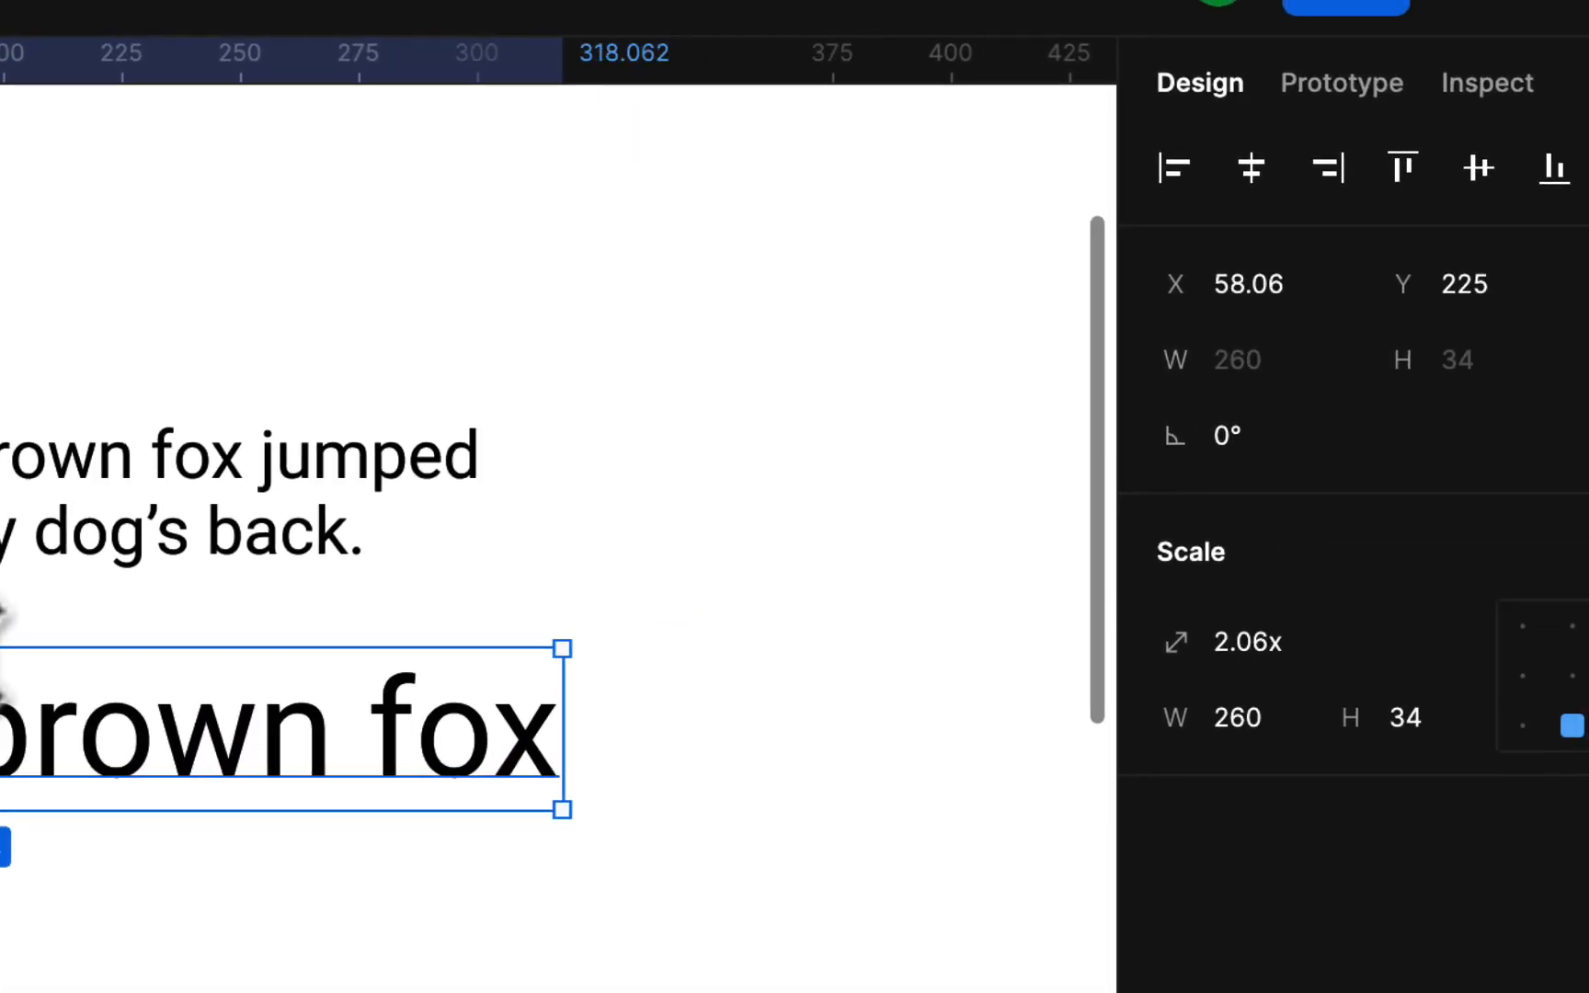
drag(4, 611, 4, 598)
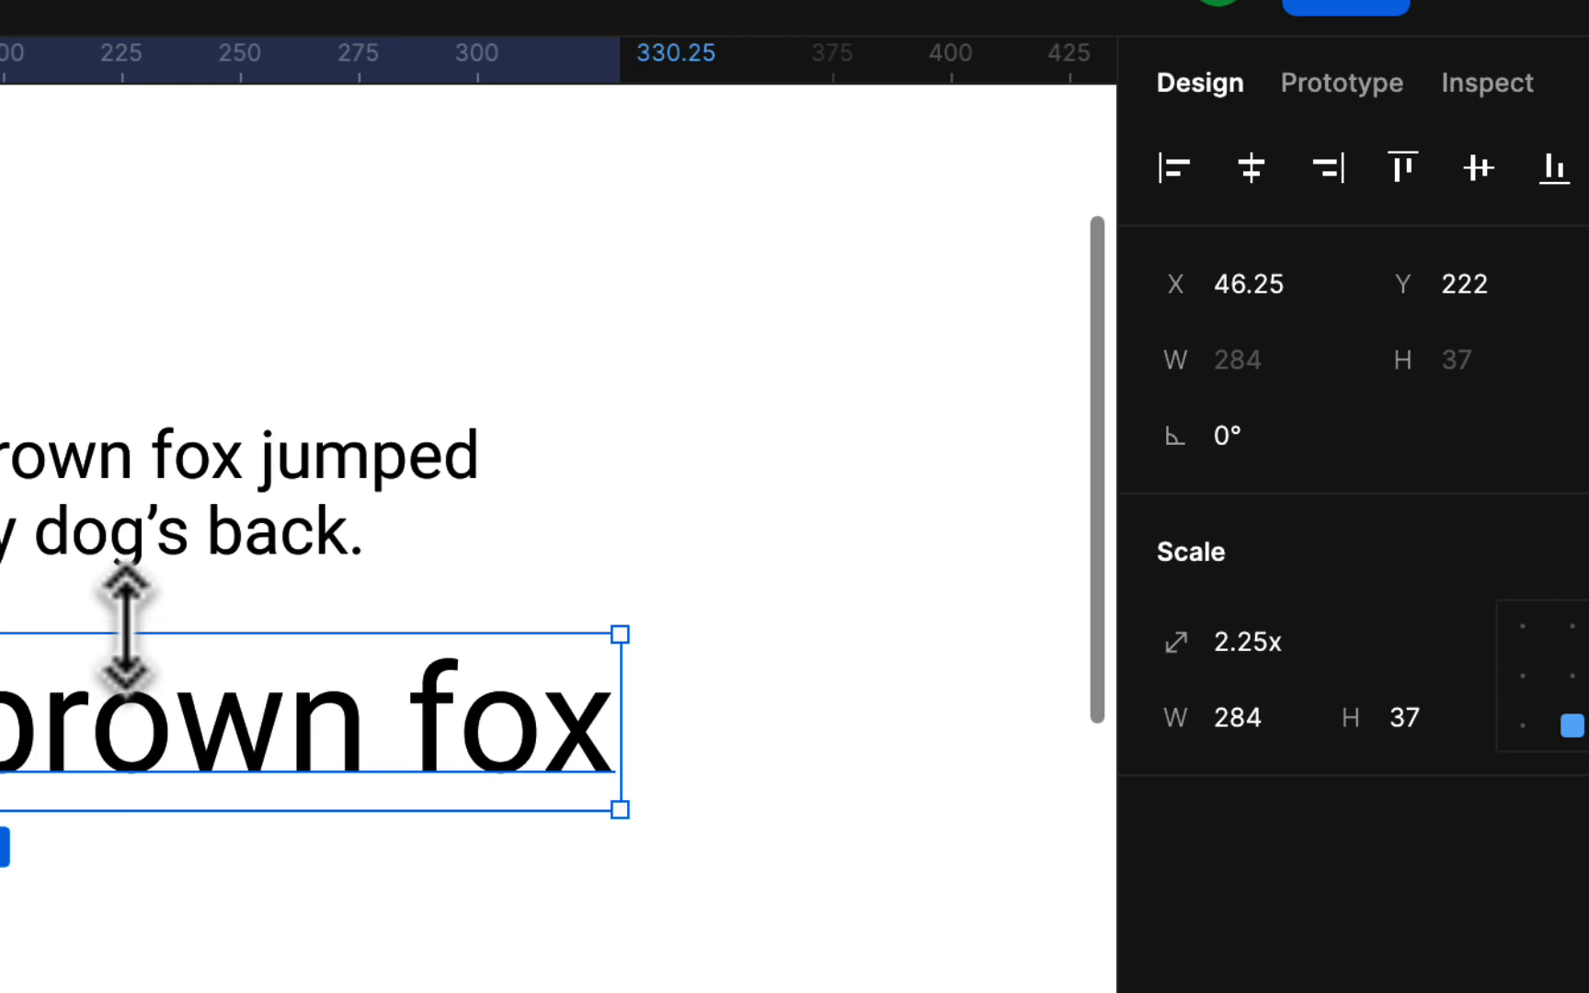
mouse_move(125, 626)
mouse_down()
mouse_move(124, 603)
mouse_move(125, 628)
mouse_up()
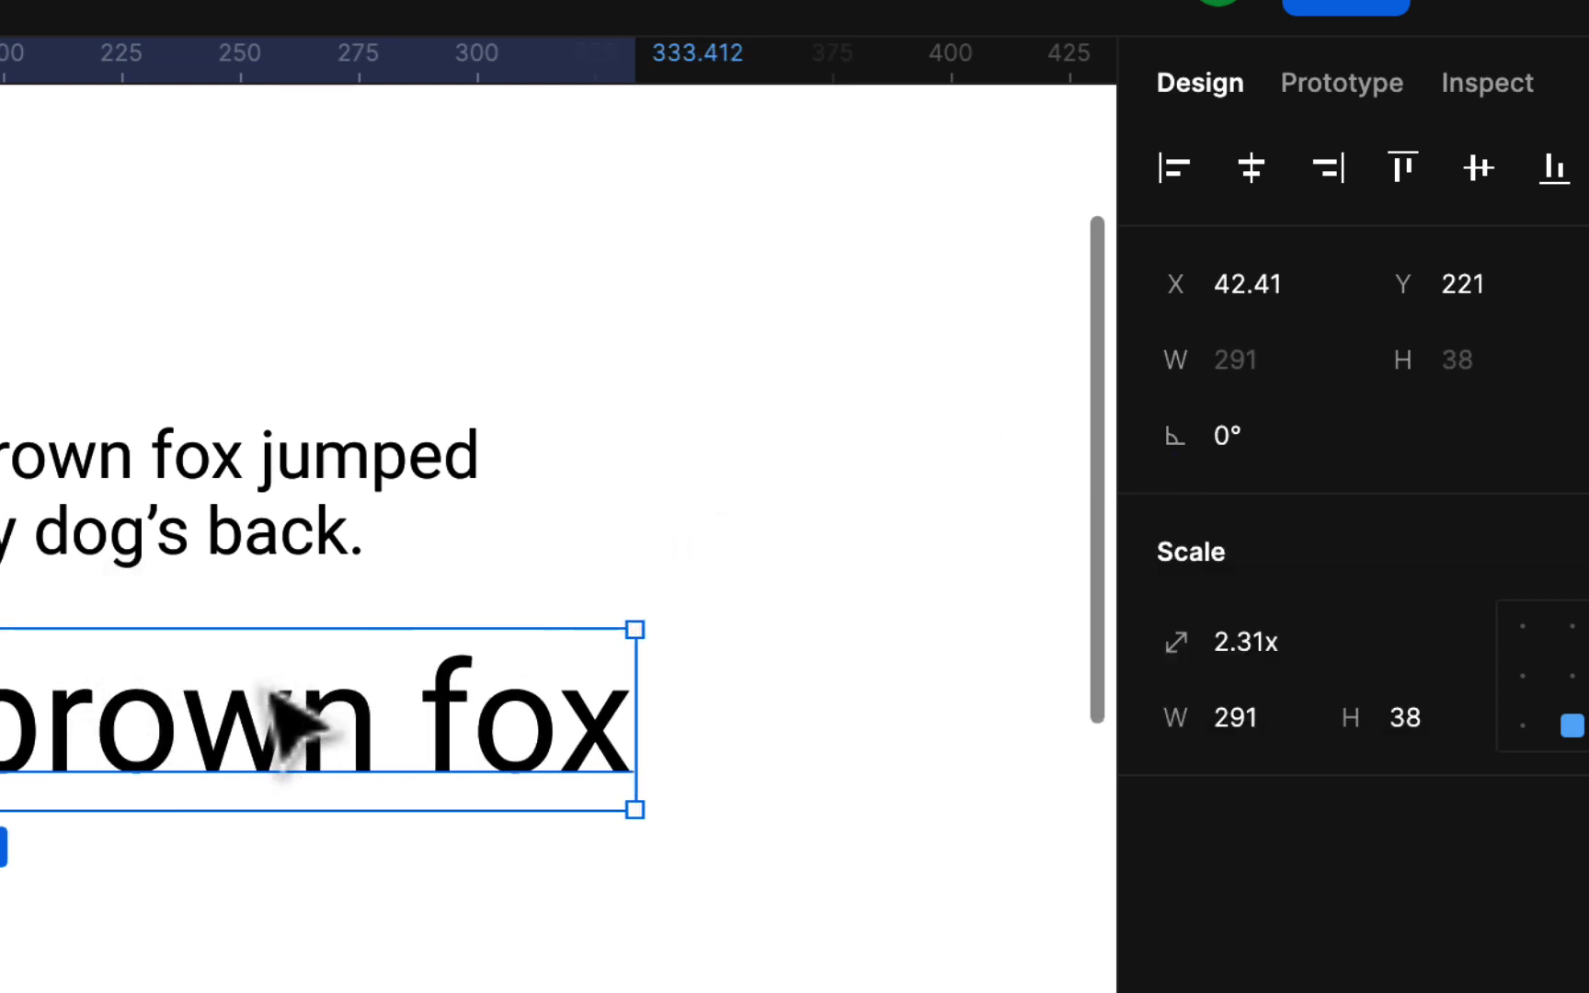
drag(244, 731, 418, 822)
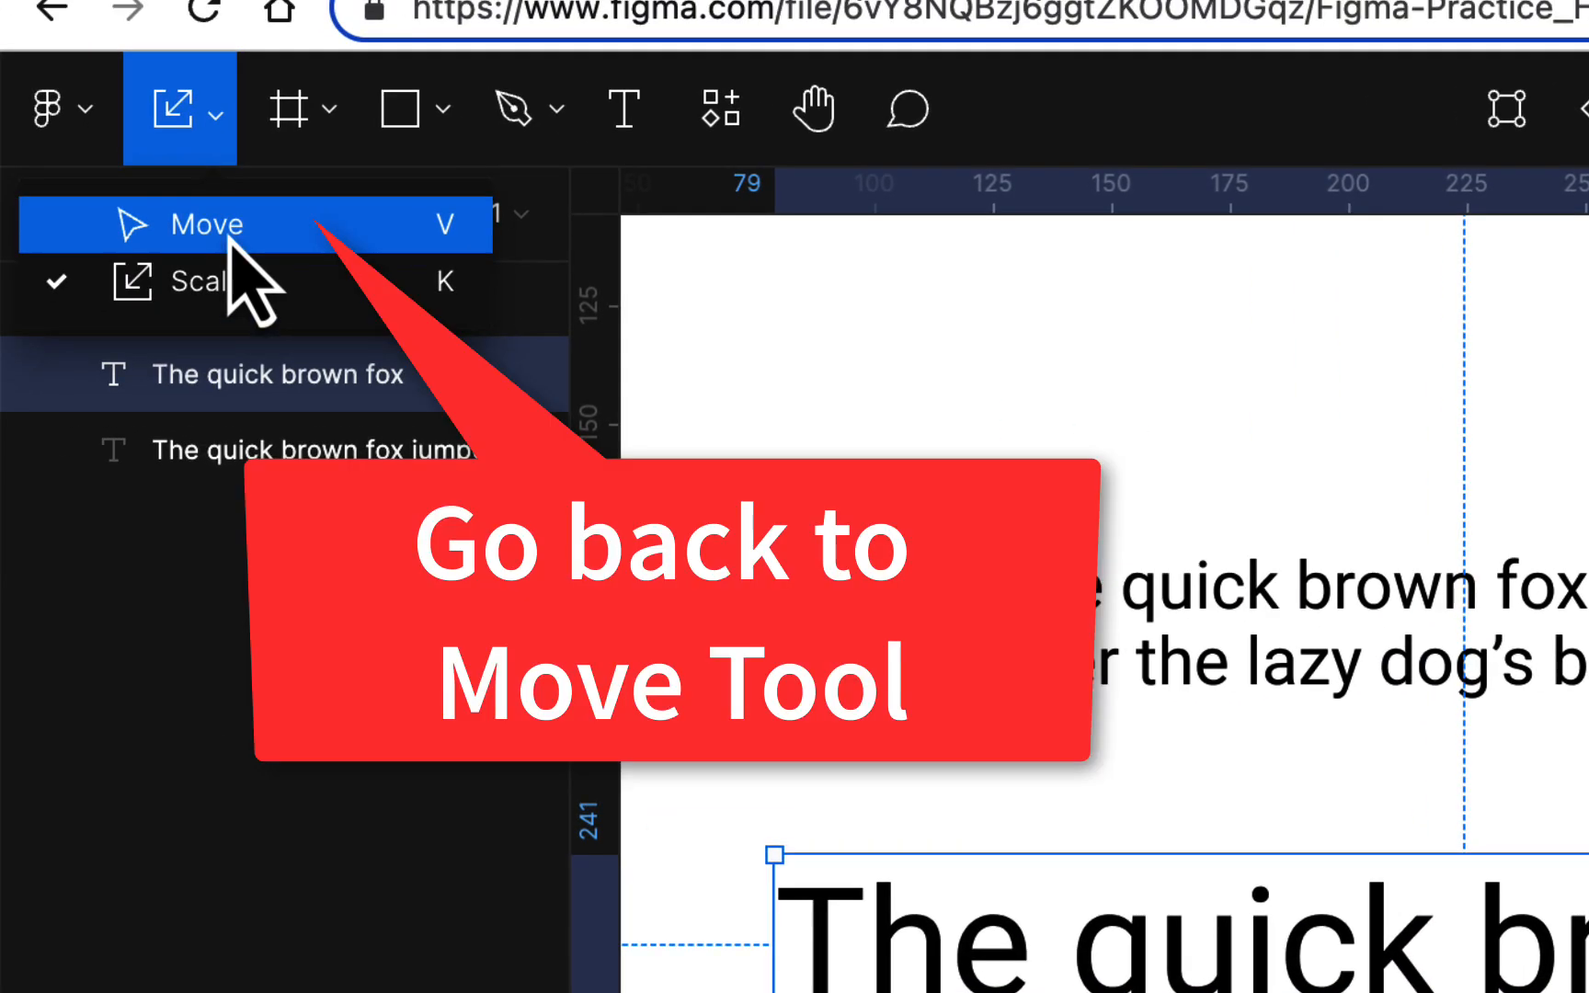
Change the 'The quick brown fox' heading from Roboto Regular to Roboto Black at 32.35
click(226, 234)
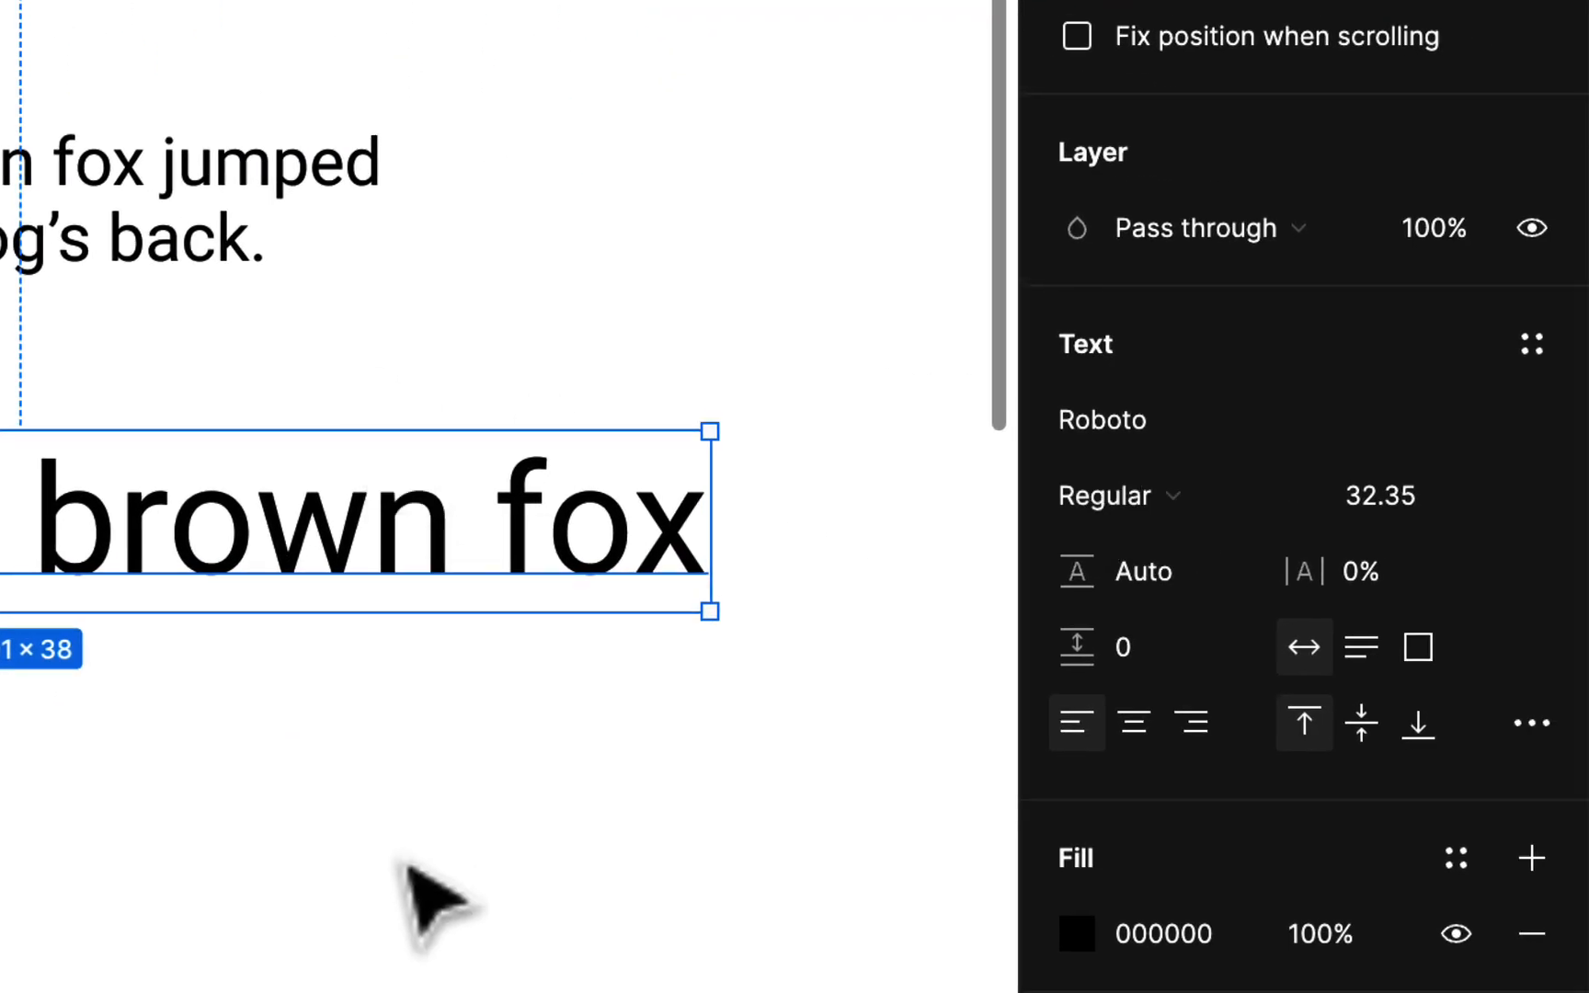
click(406, 853)
click(452, 588)
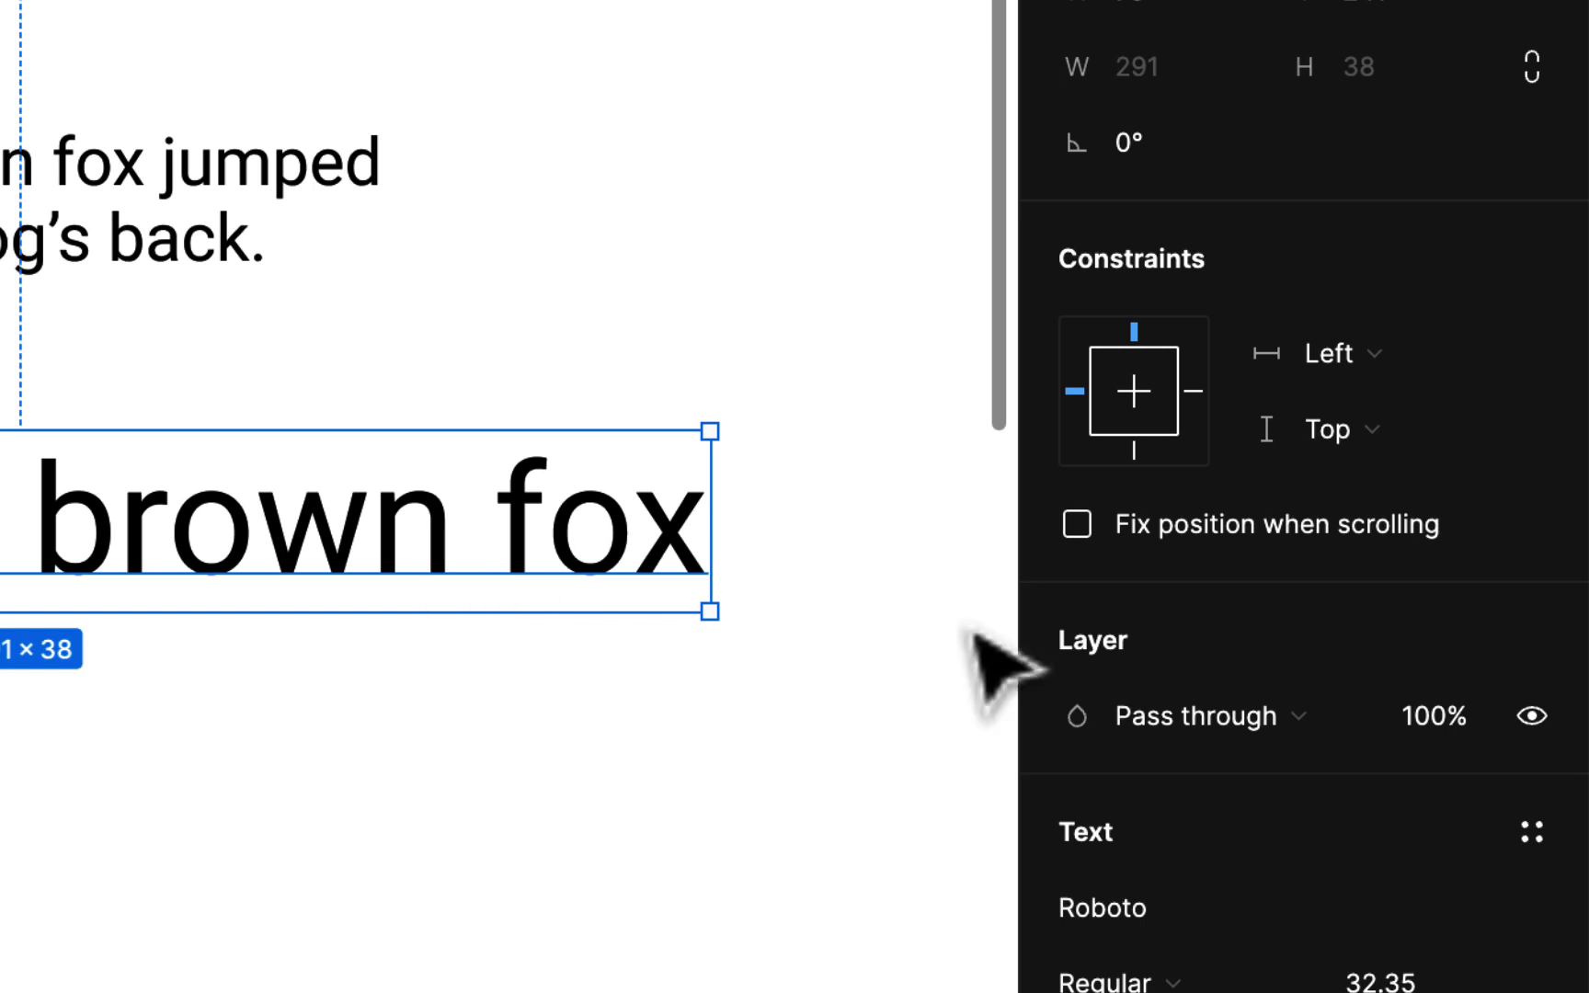
scroll(1195, 721, down, 5)
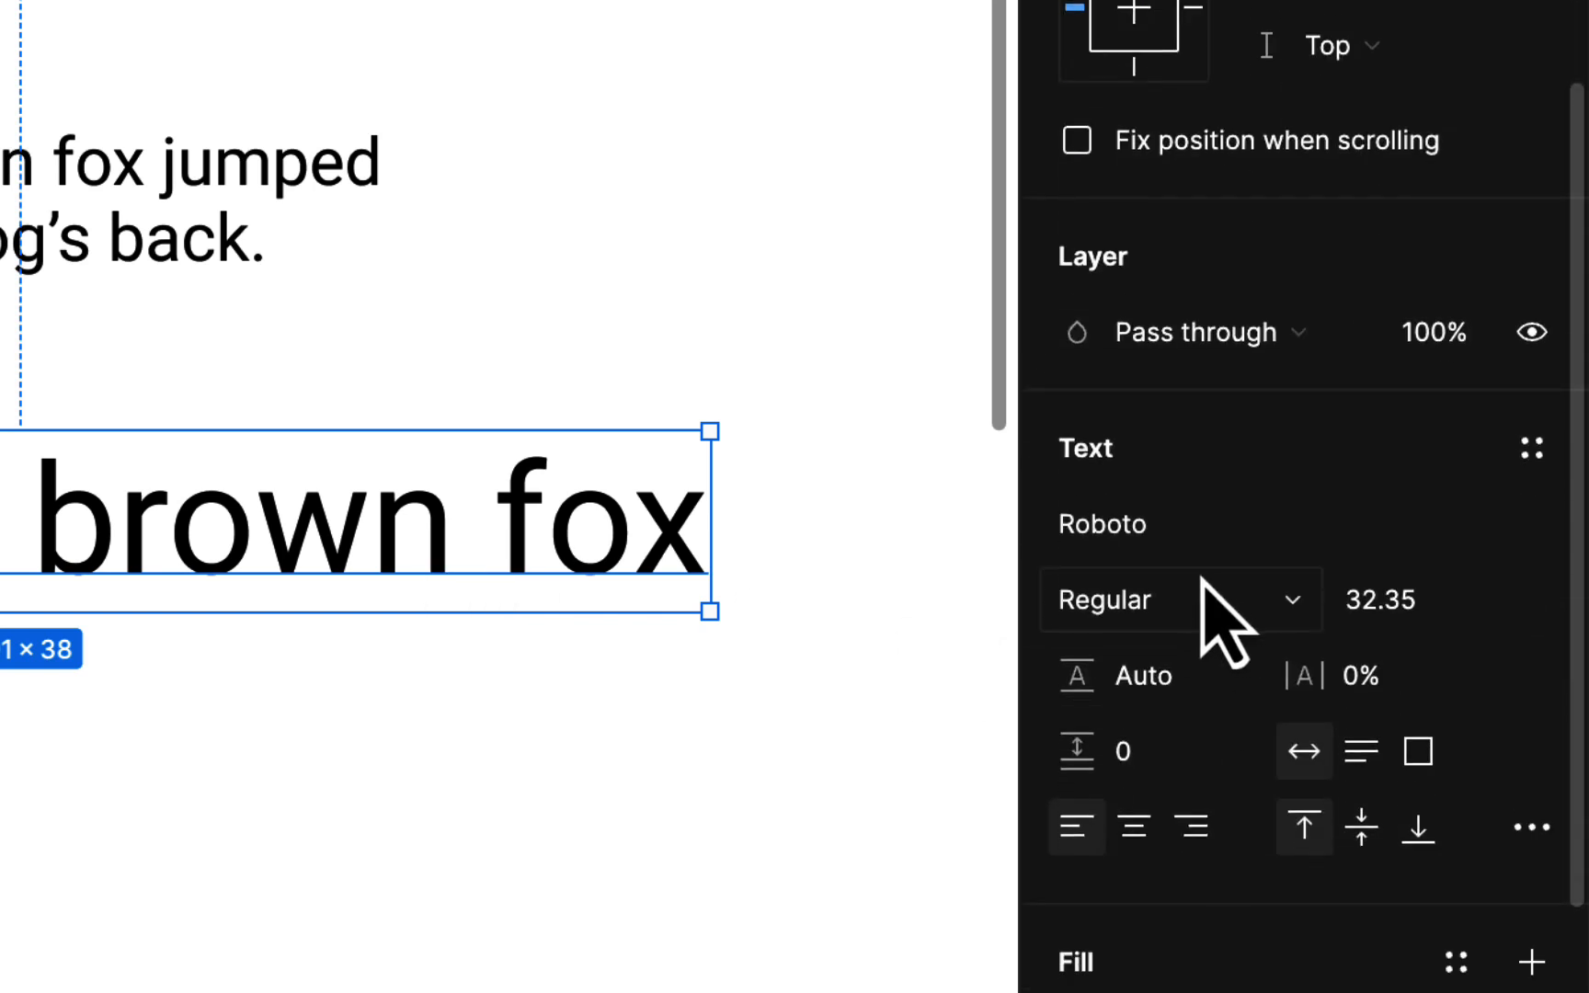
click(1300, 609)
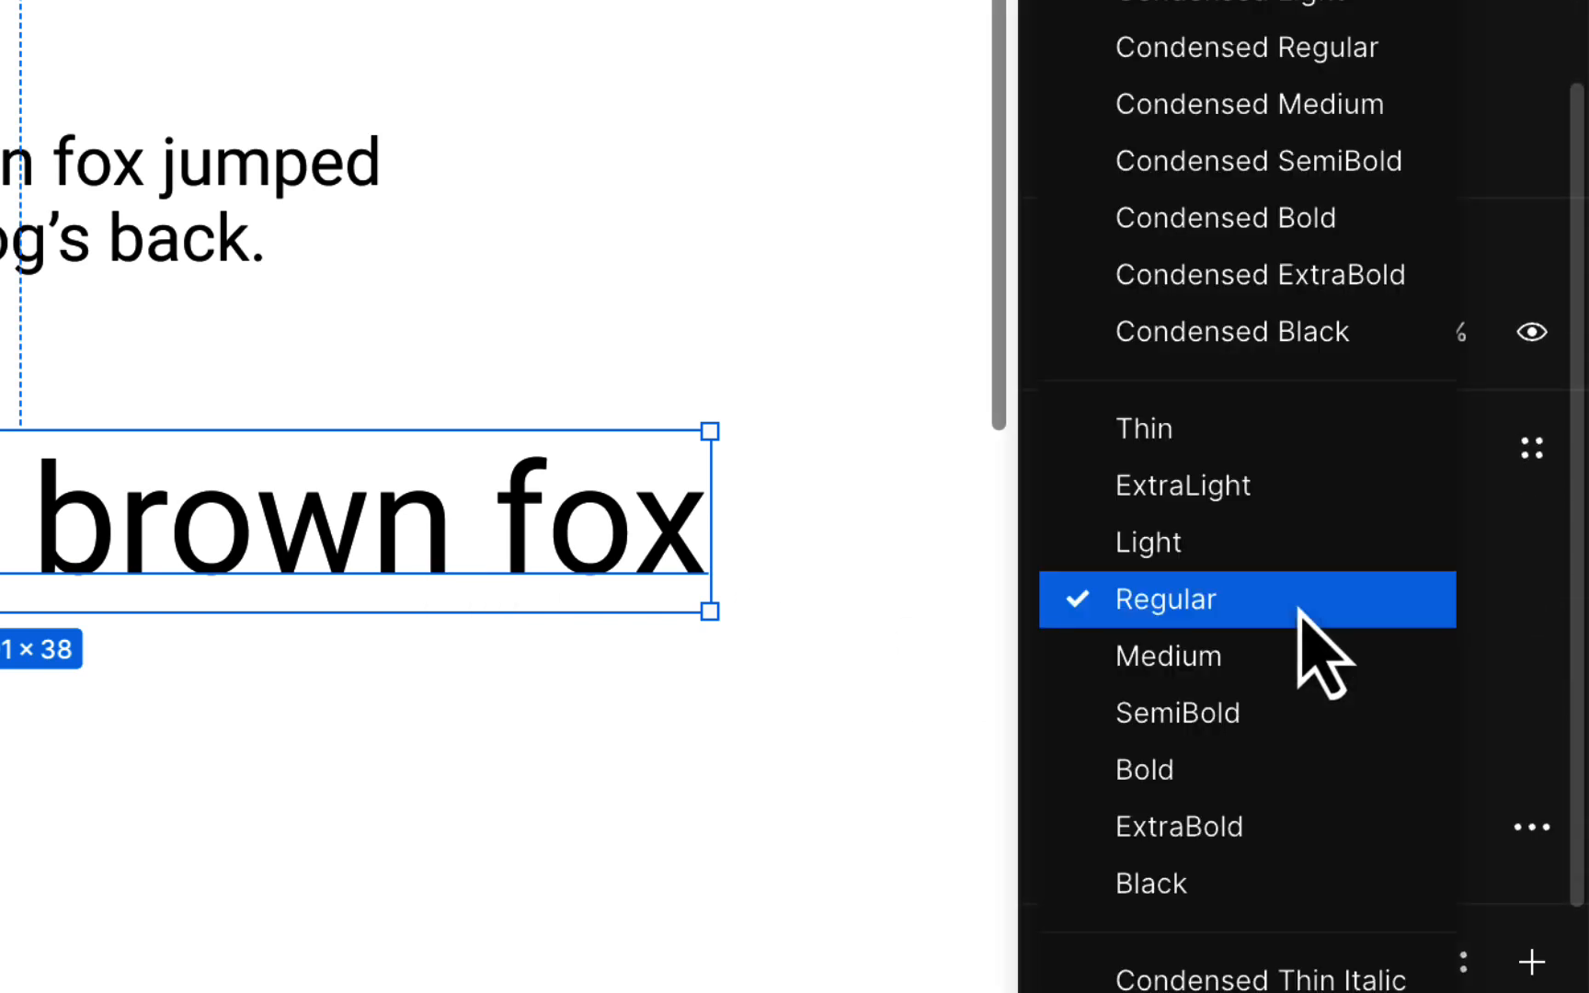
click(1267, 885)
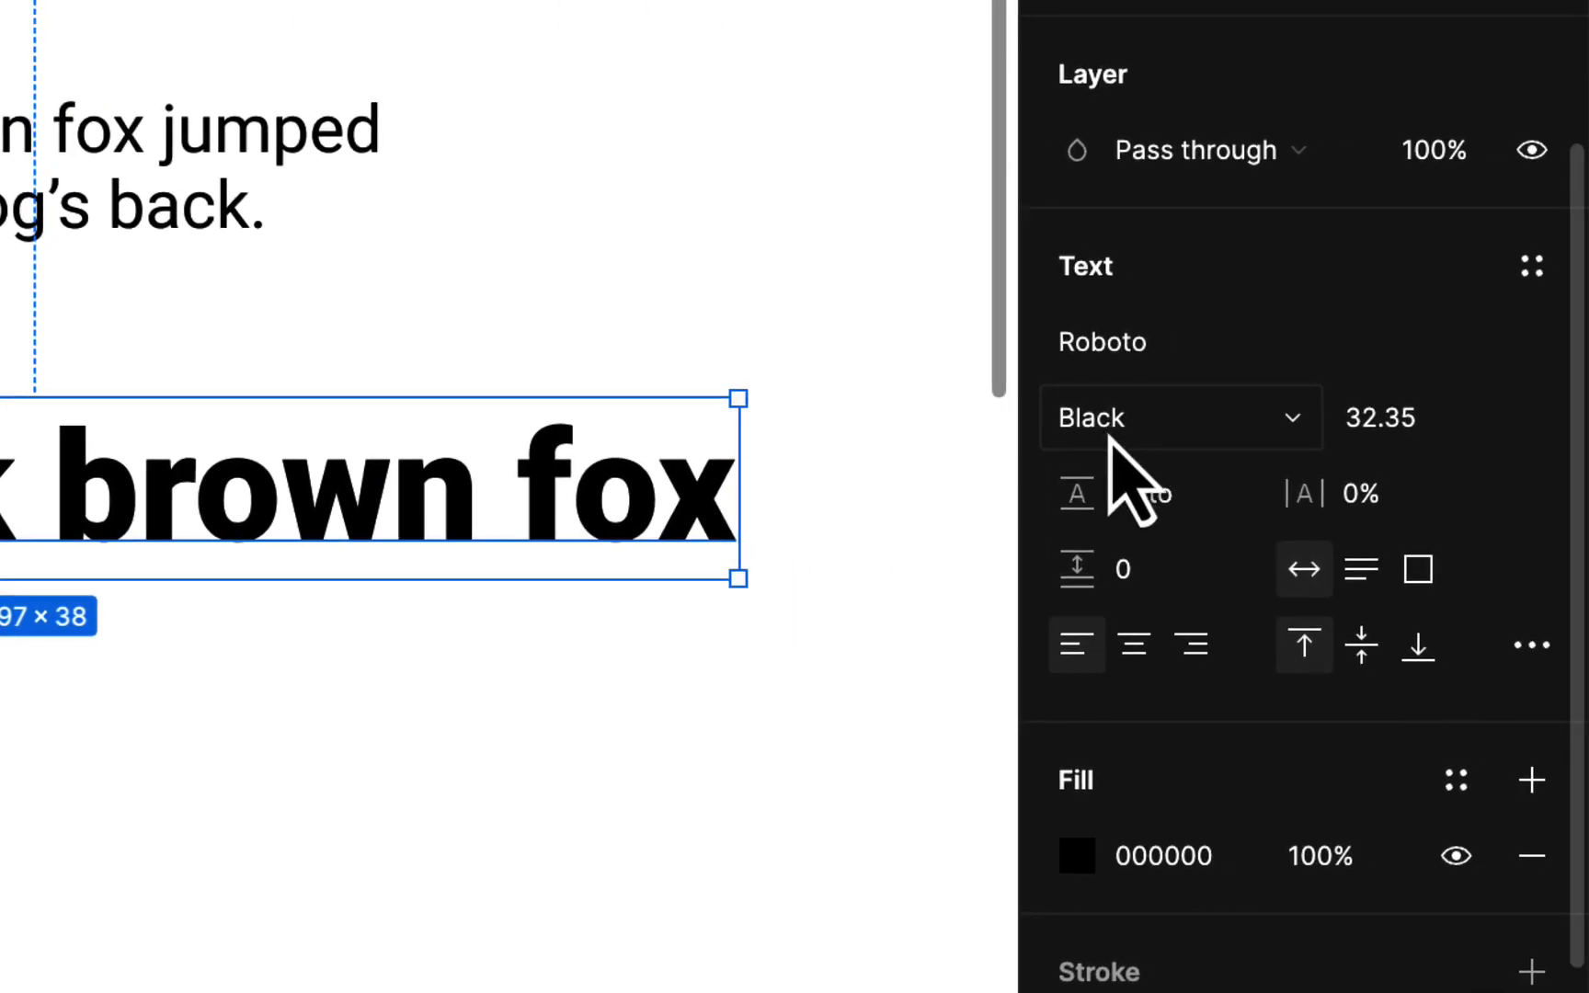
scroll(1122, 473, down, 3)
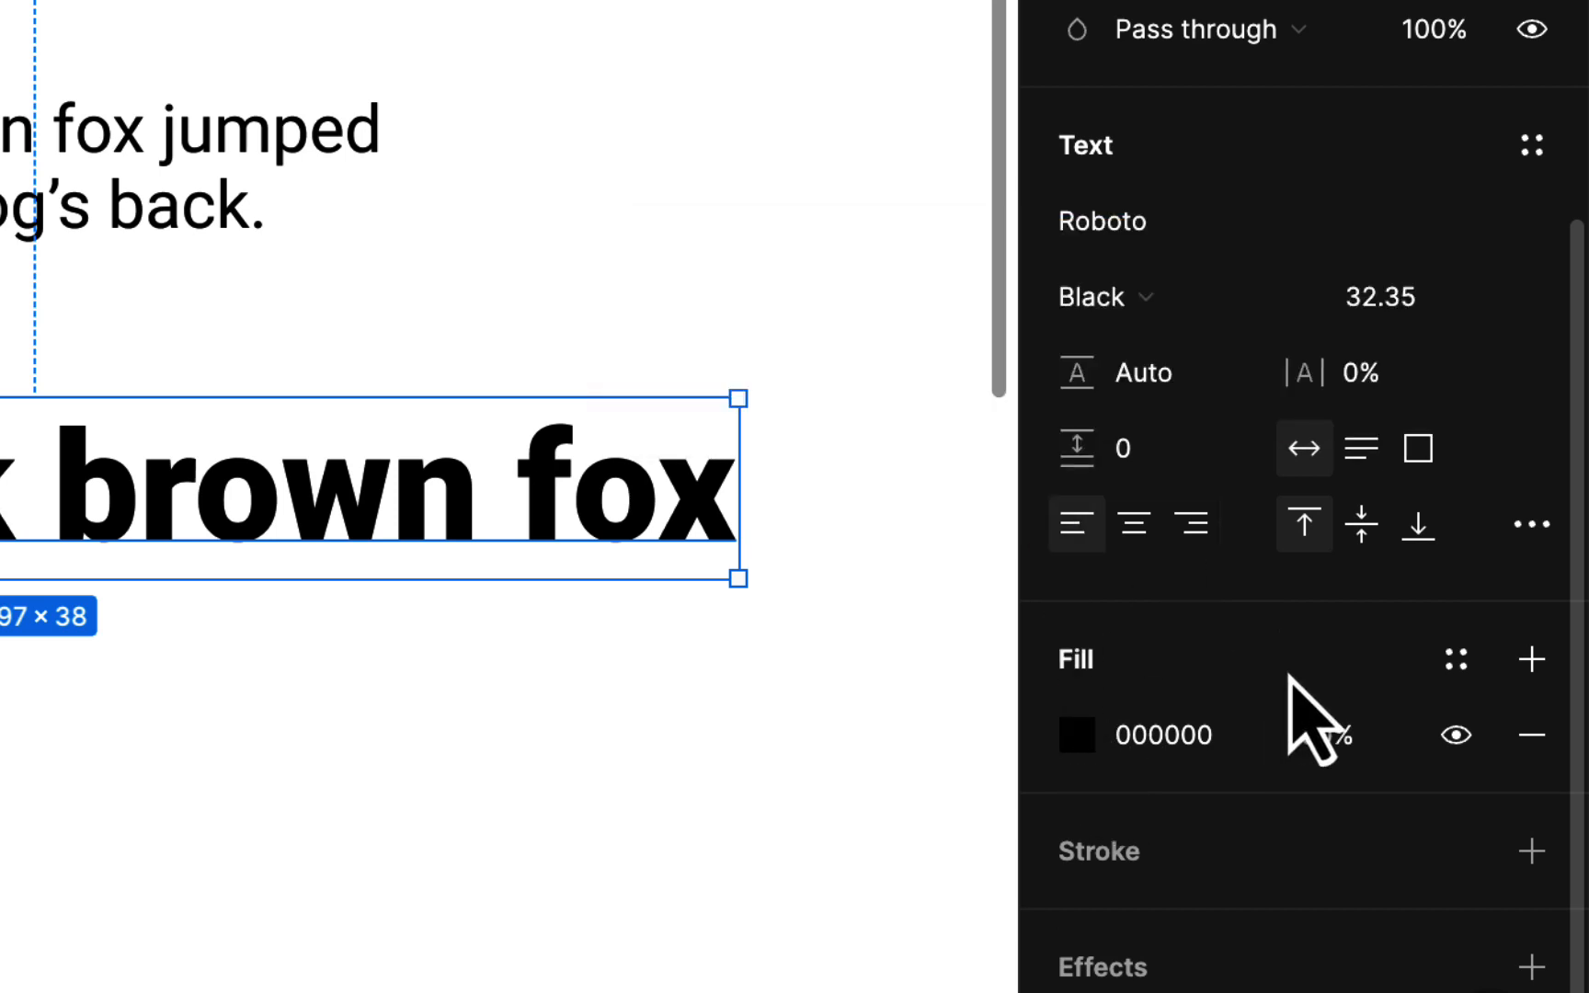
Change the heading fill from red to a rust-brown B2540F at 100%
click(1078, 735)
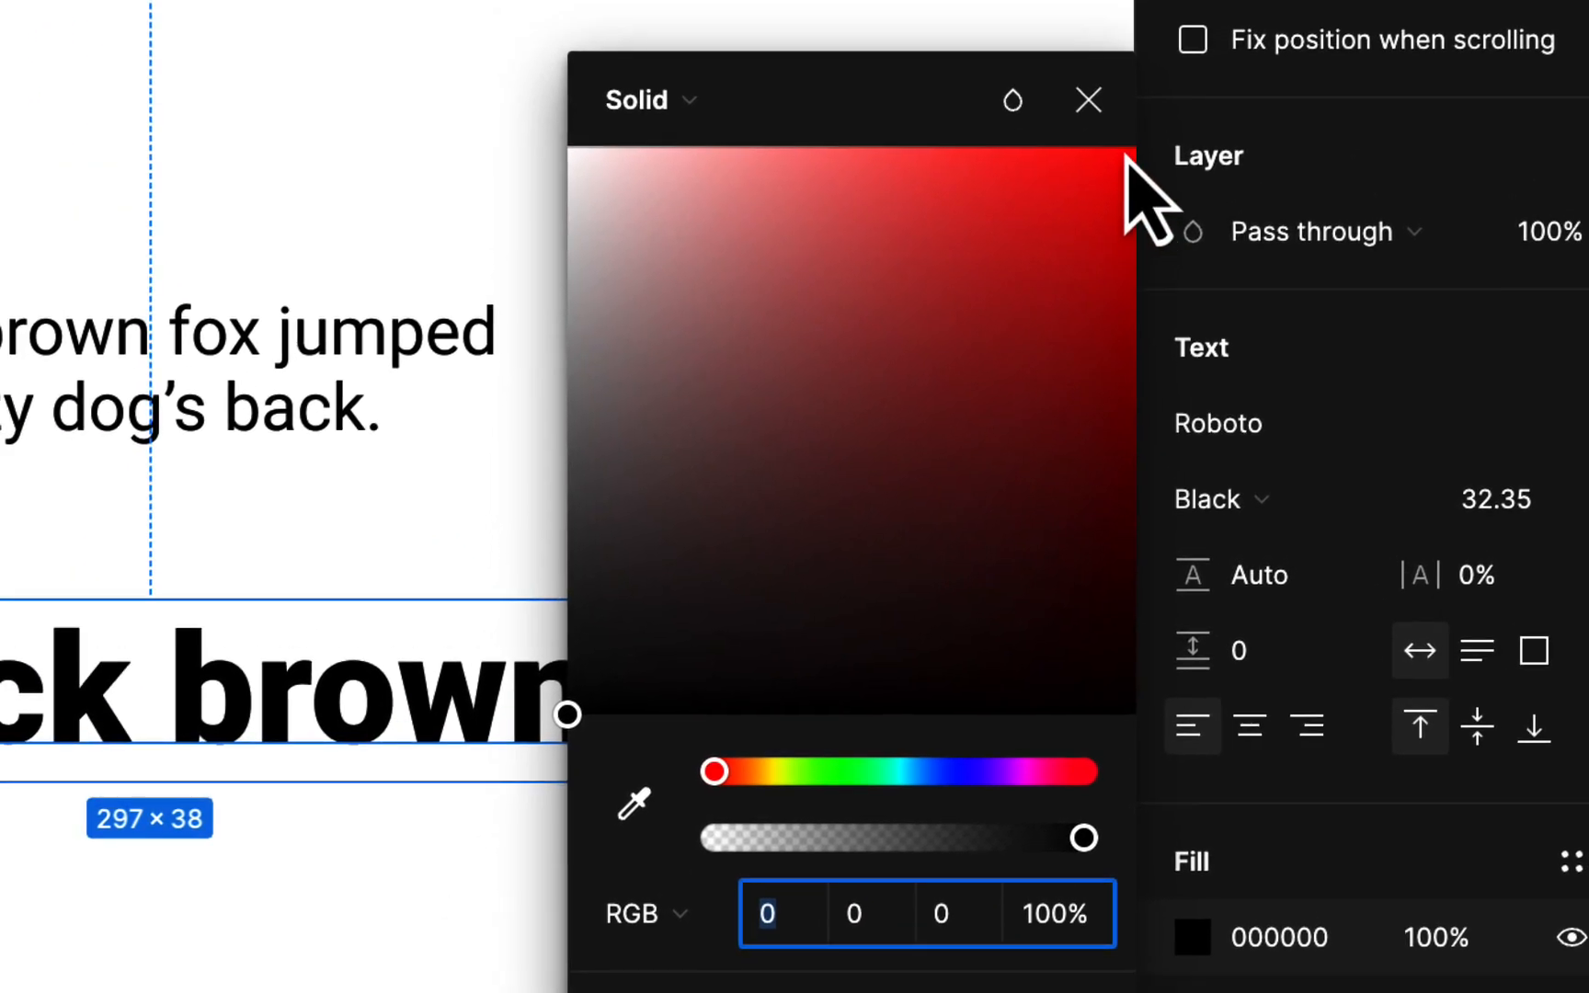
click(1124, 147)
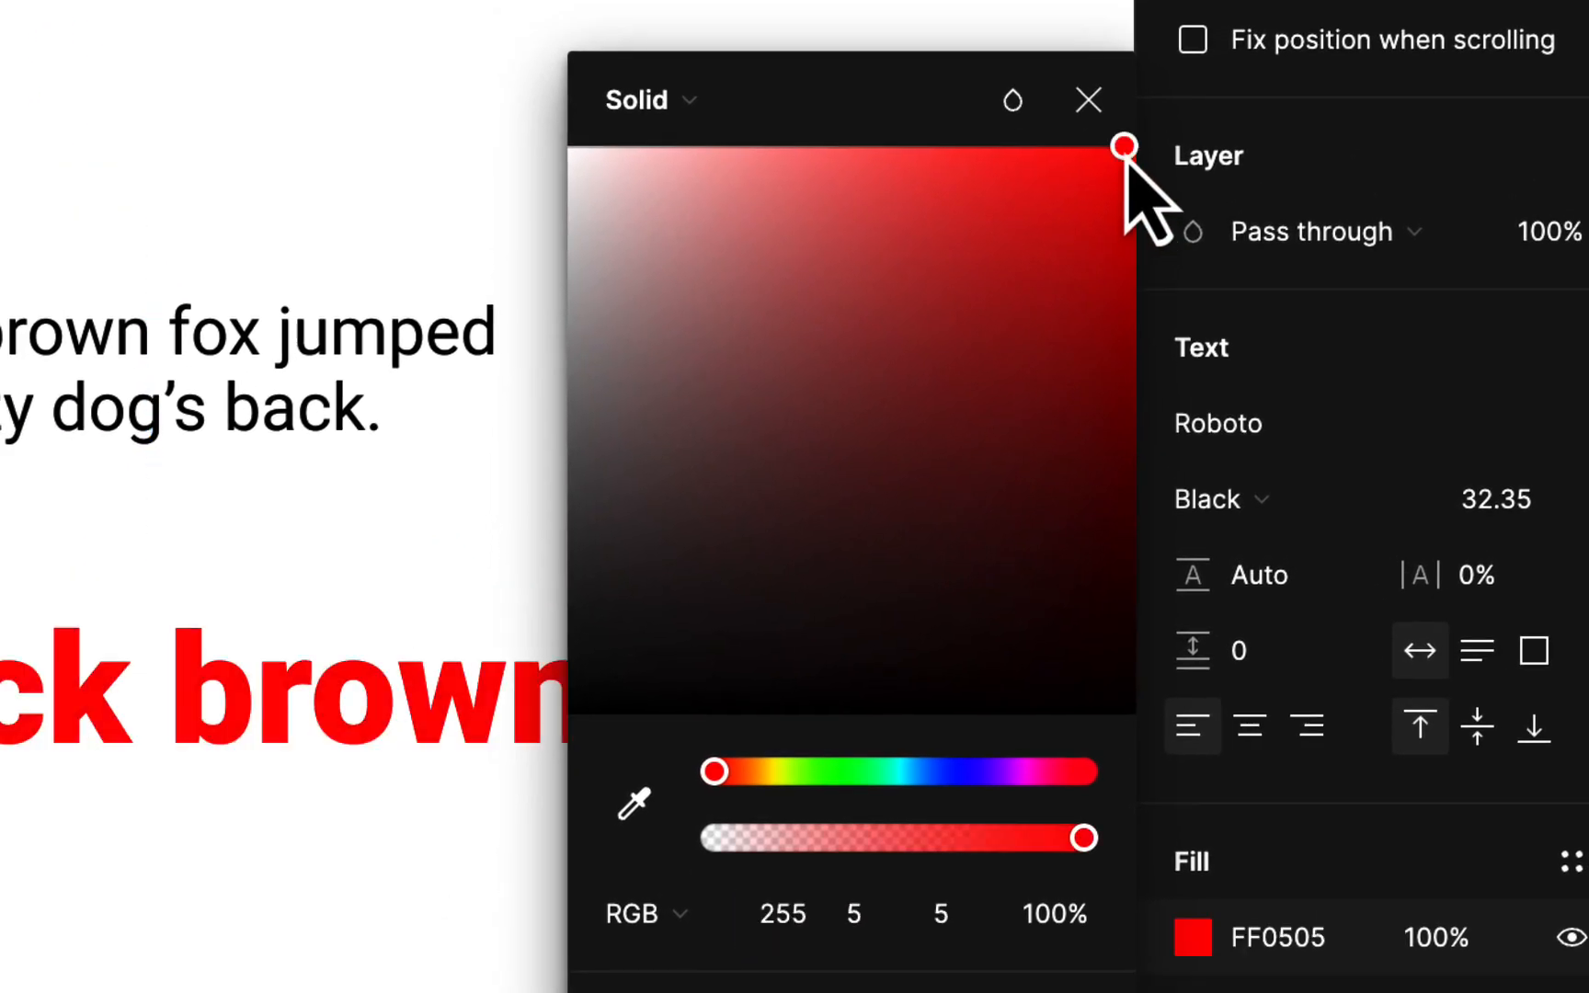
drag(1124, 147, 1137, 147)
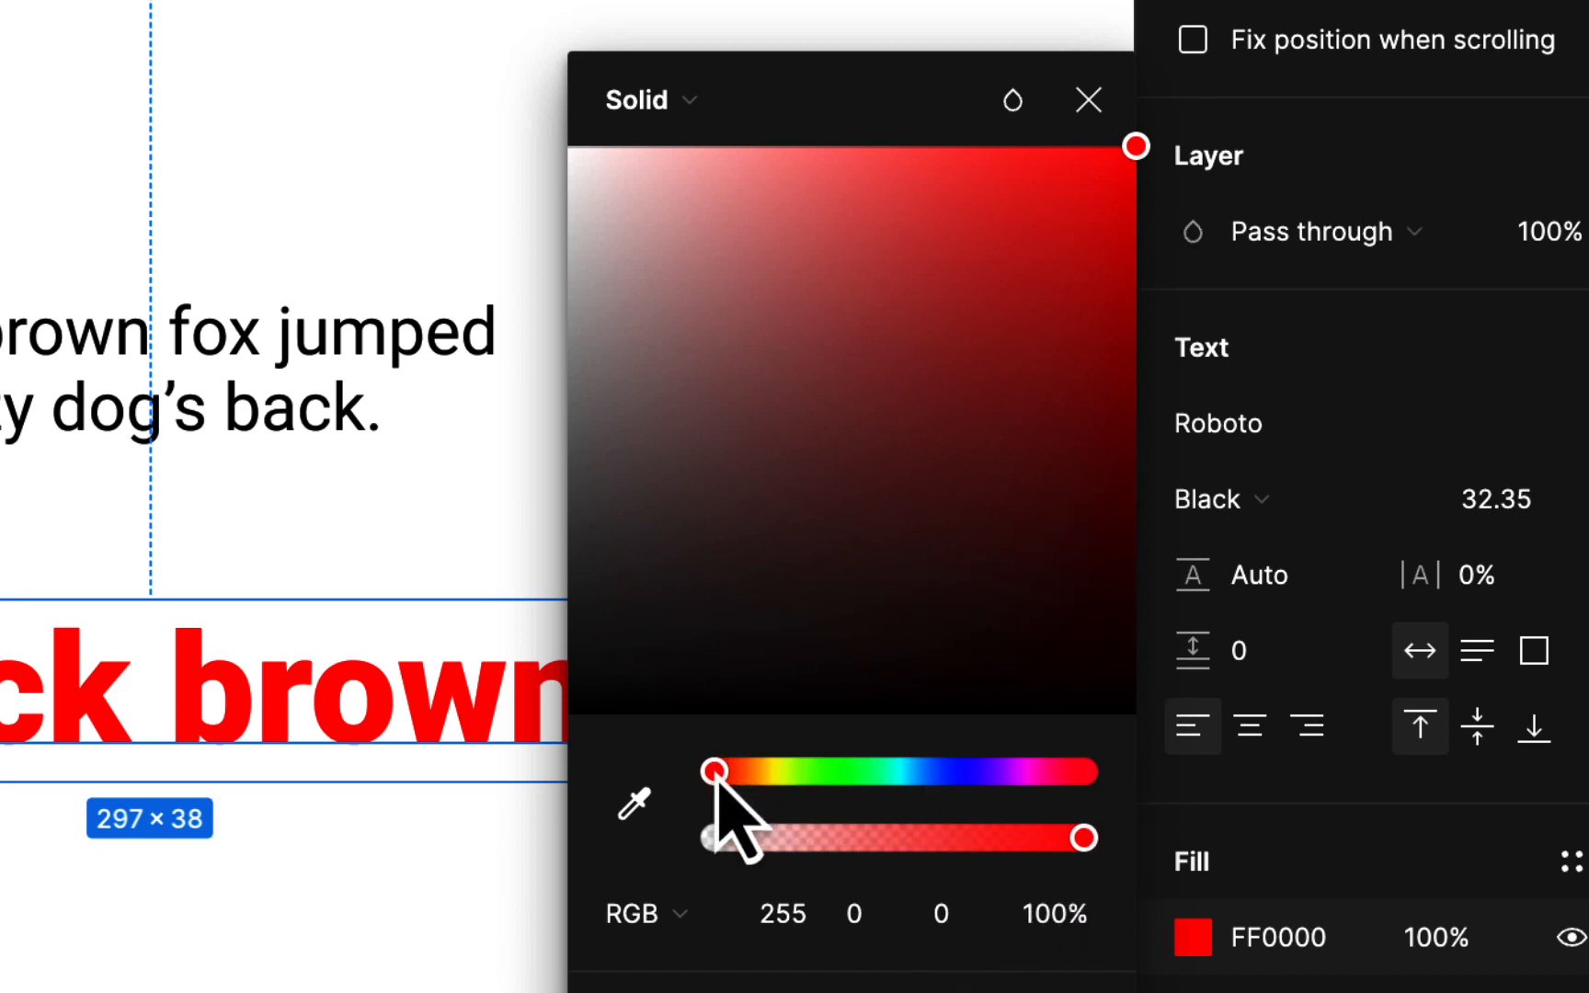
drag(715, 776, 745, 775)
mouse_move(768, 775)
mouse_down()
mouse_move(723, 775)
mouse_move(741, 775)
mouse_up()
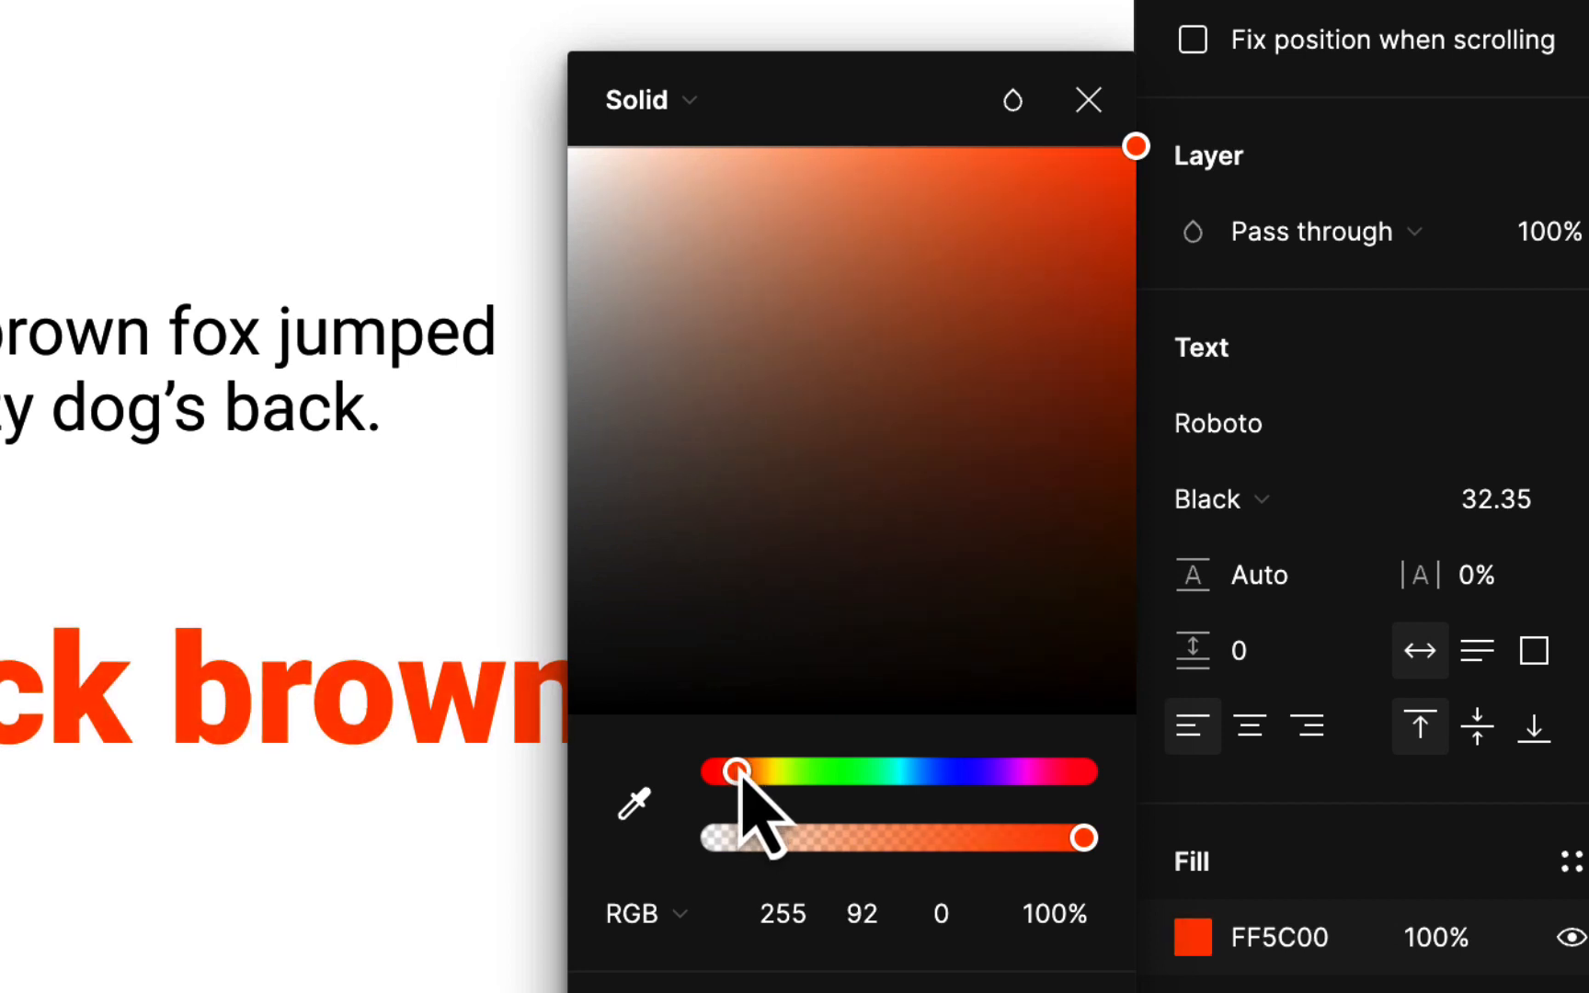
drag(1135, 148, 1104, 276)
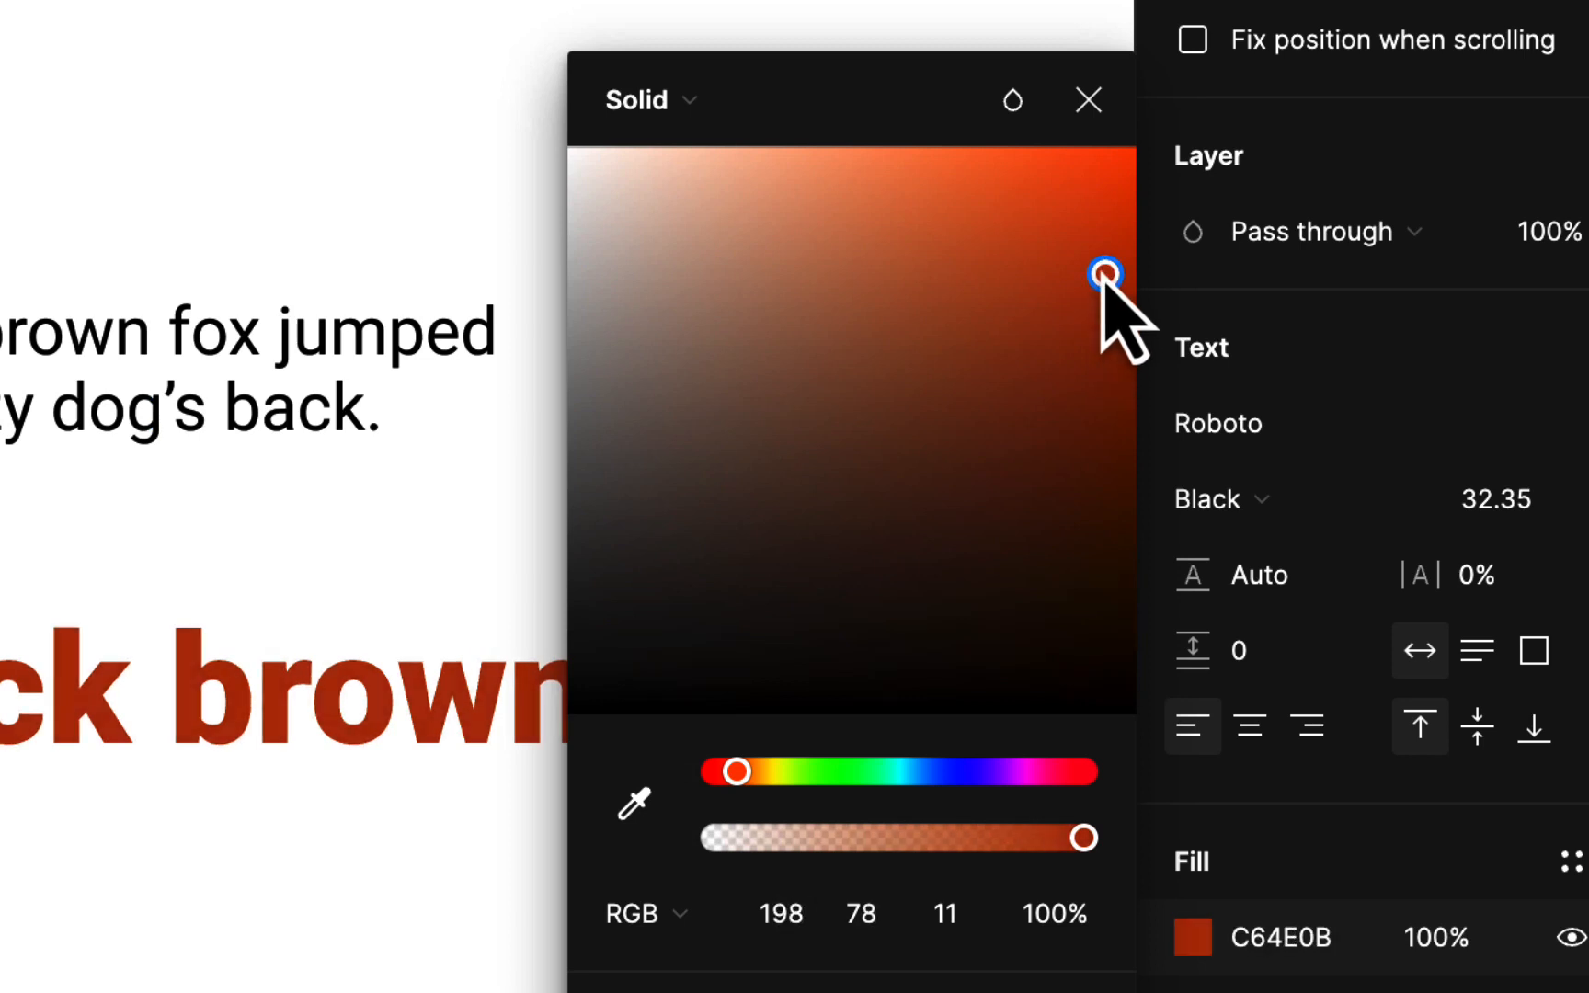
drag(737, 771, 686, 775)
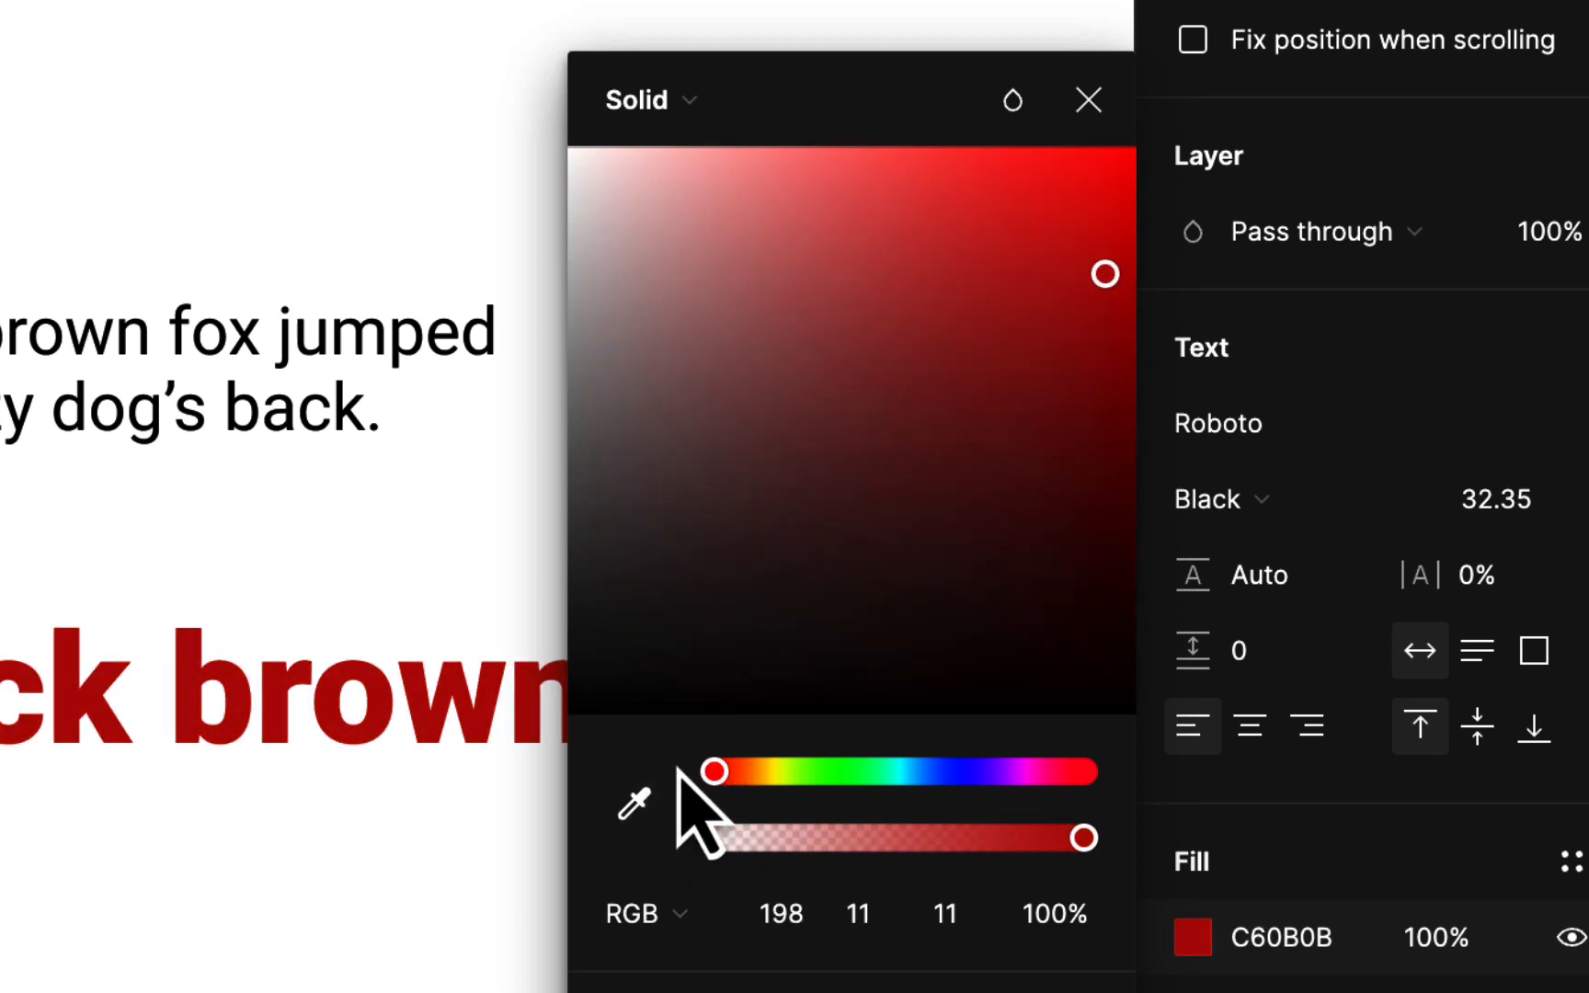
drag(1090, 293, 1128, 156)
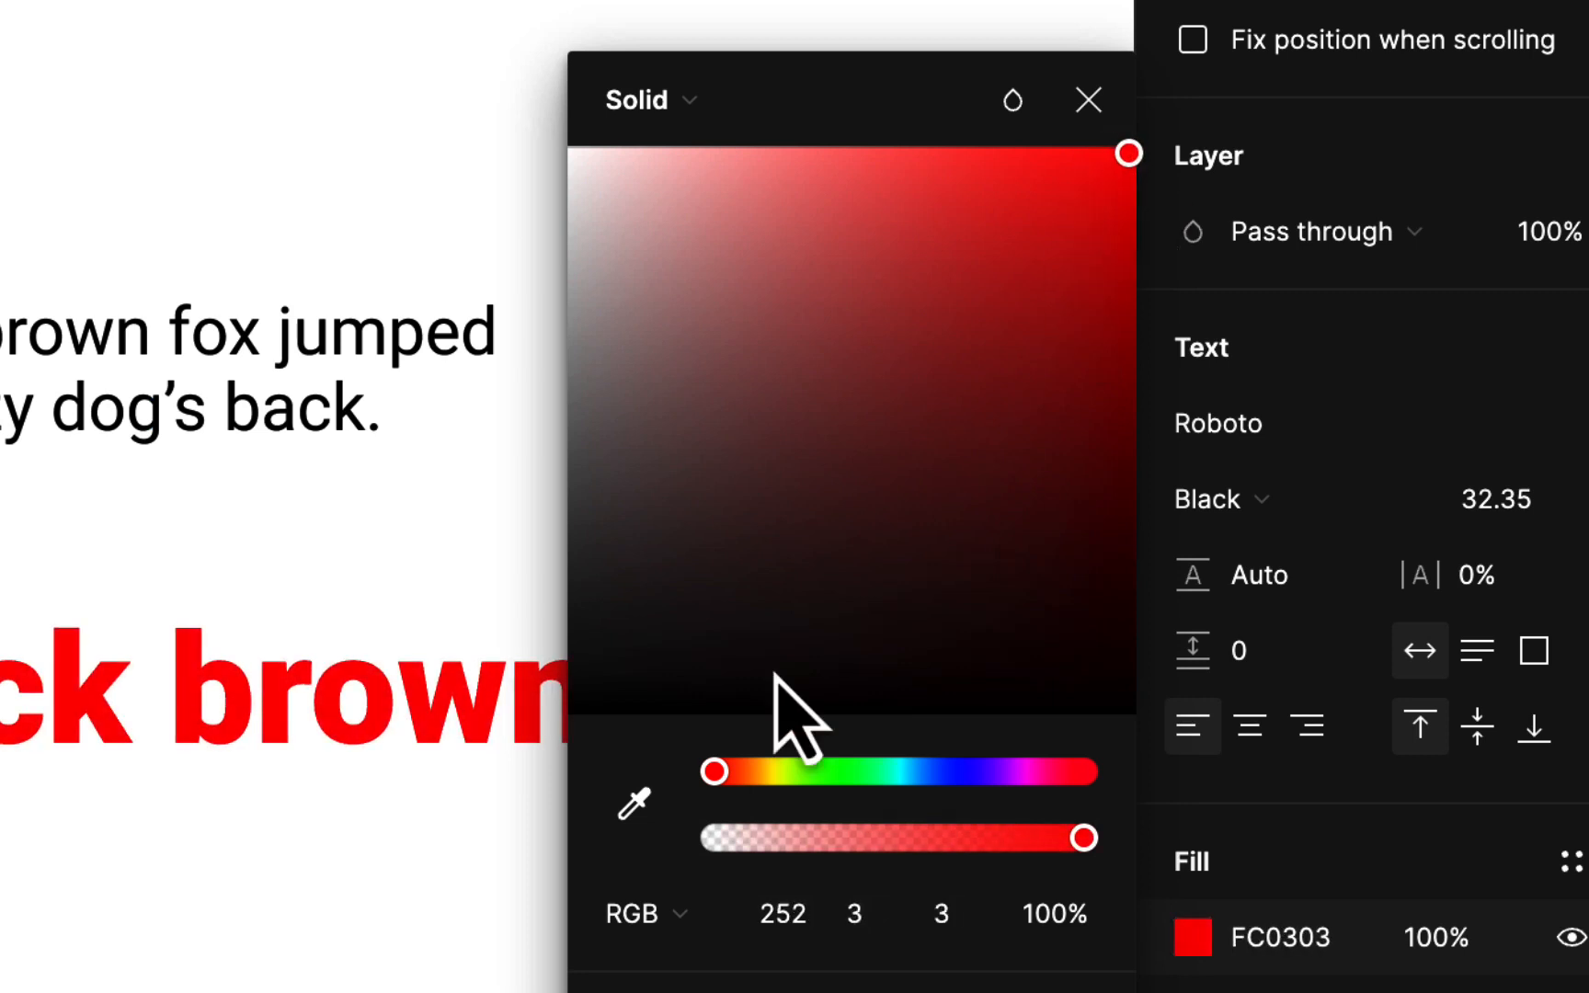
drag(719, 777, 743, 779)
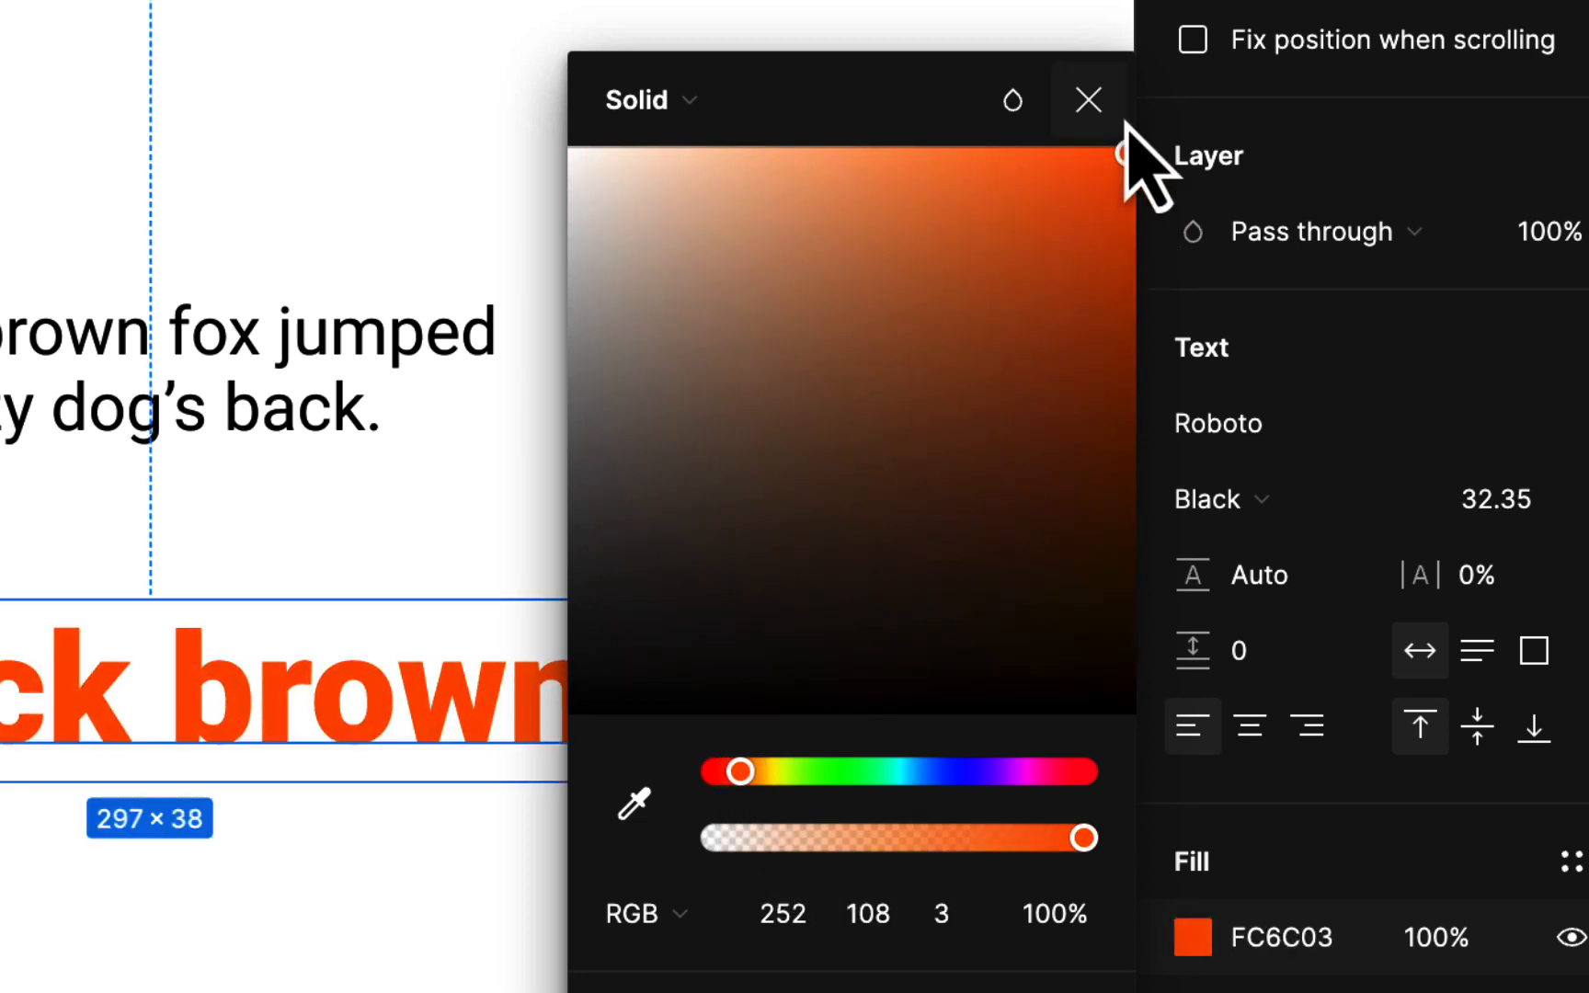
drag(1129, 153, 1090, 337)
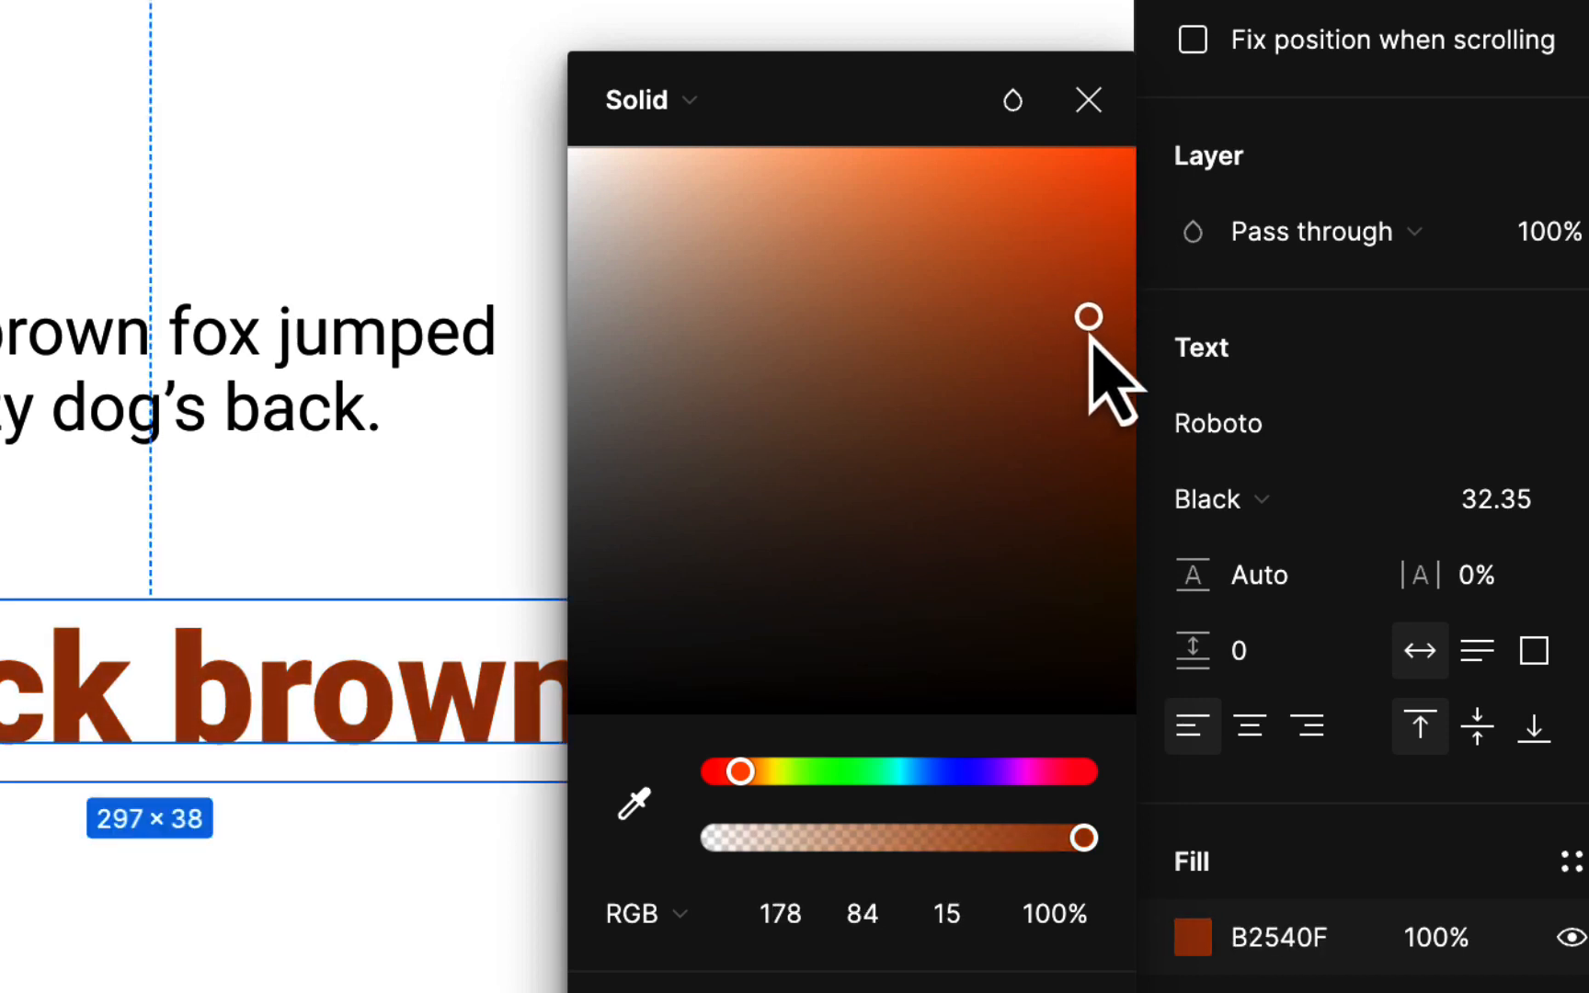
click(1088, 99)
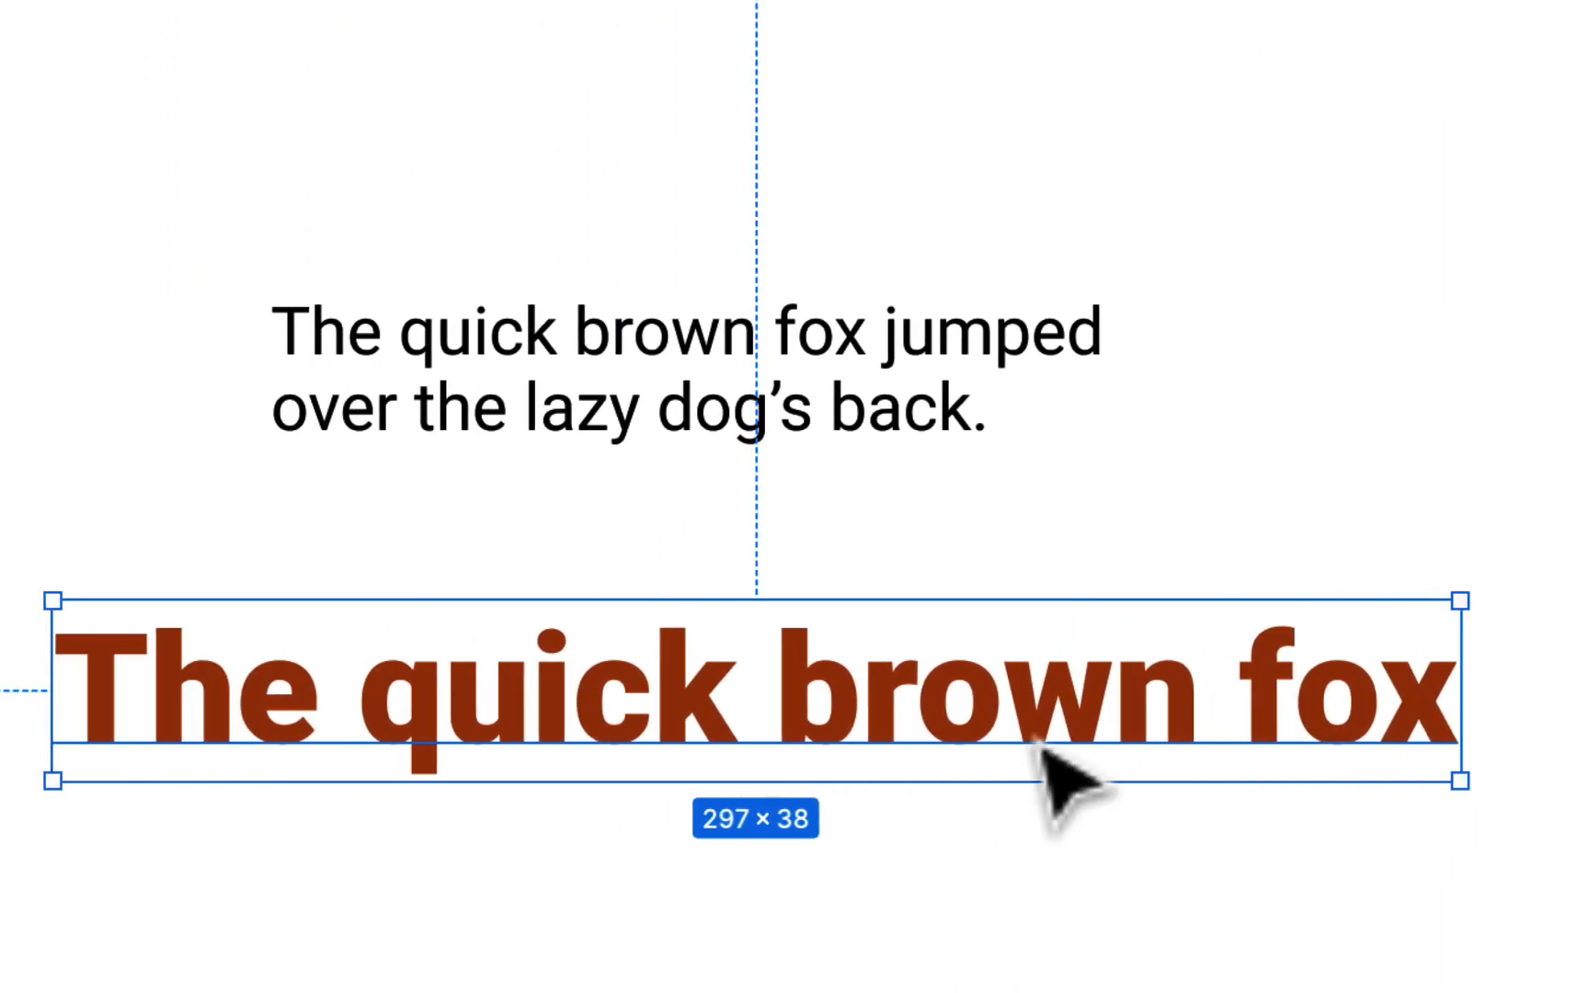
click(1145, 680)
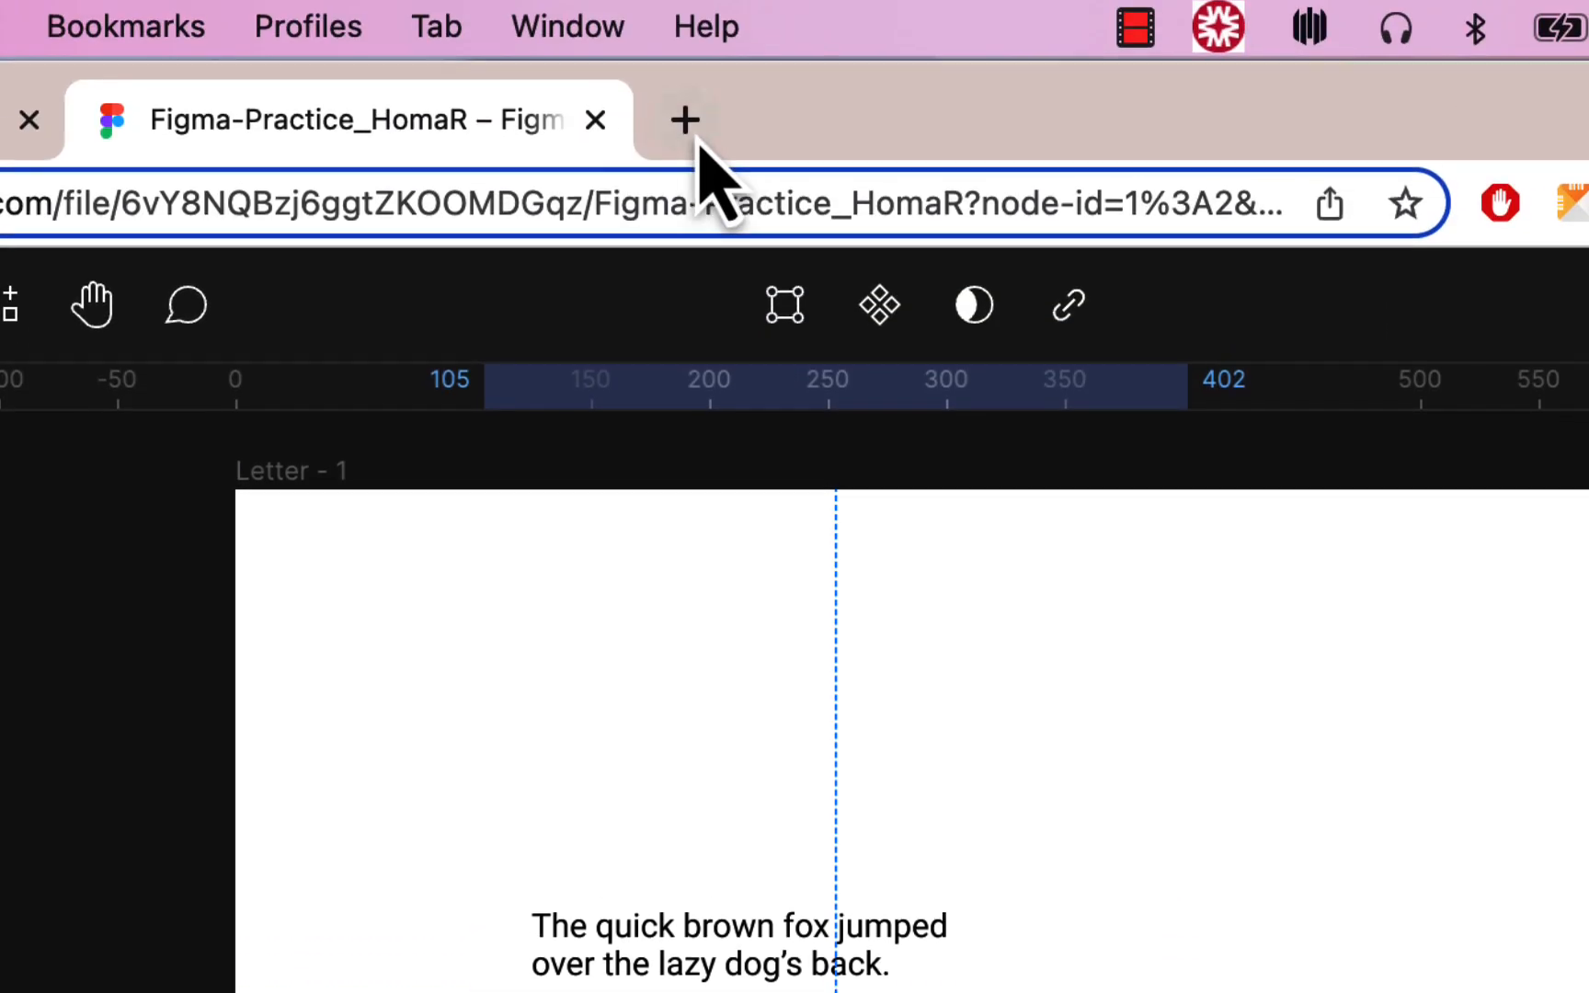
In a new browser tab, search Google Images for 'quick brown fox'
click(685, 122)
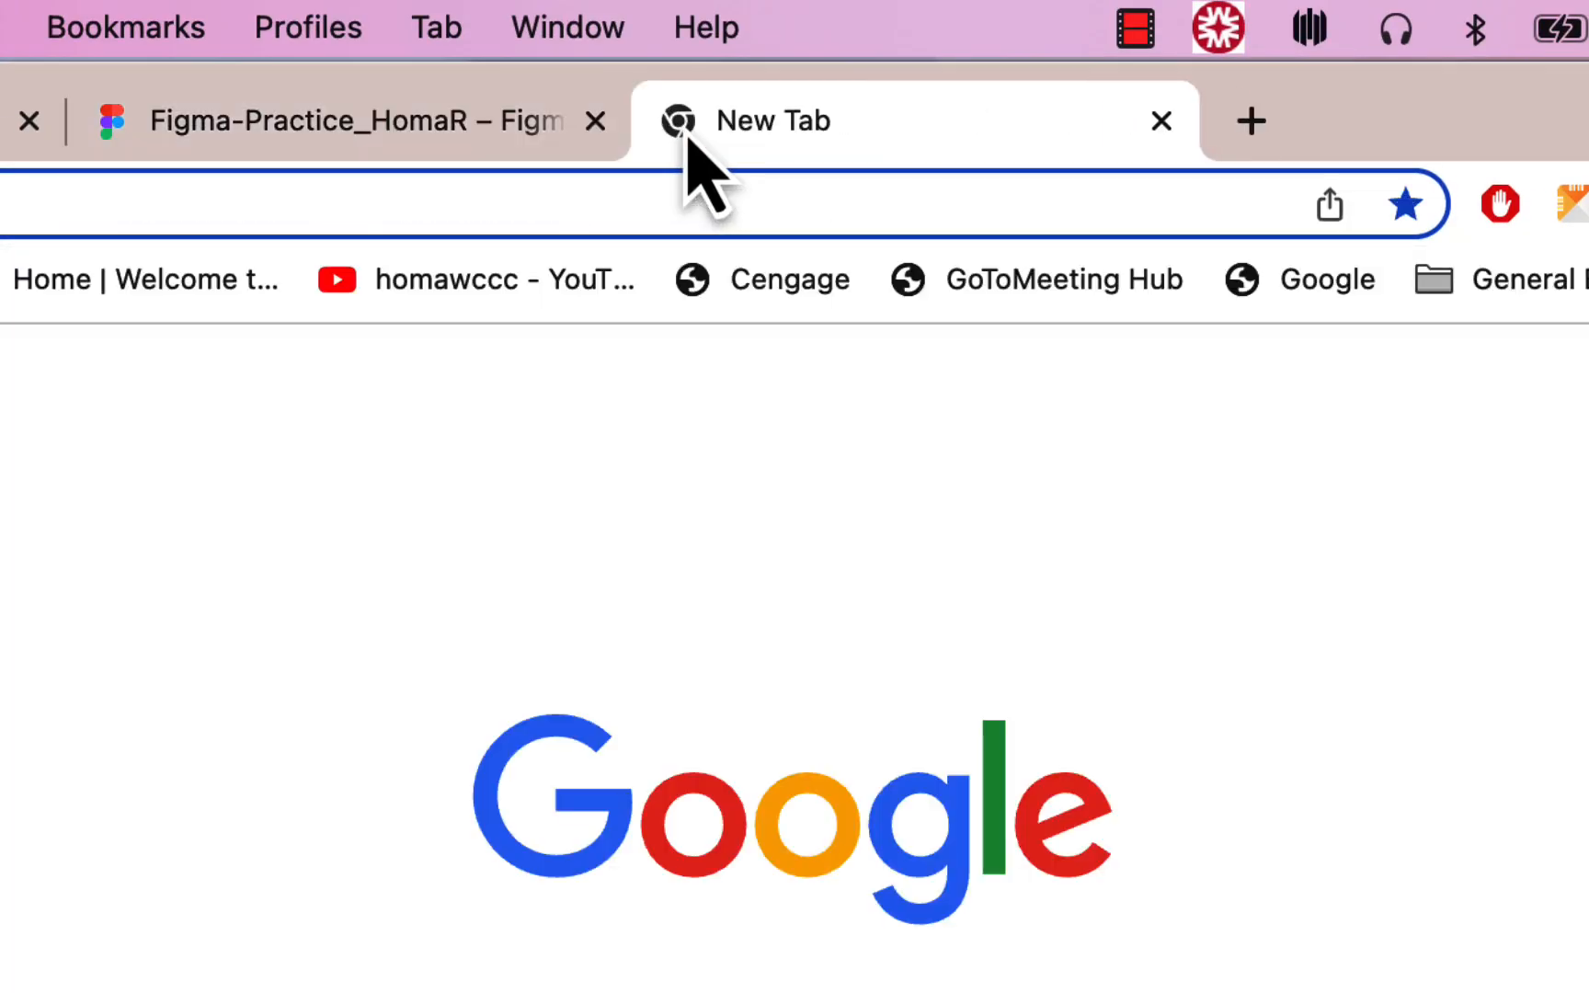
text(quick bro)
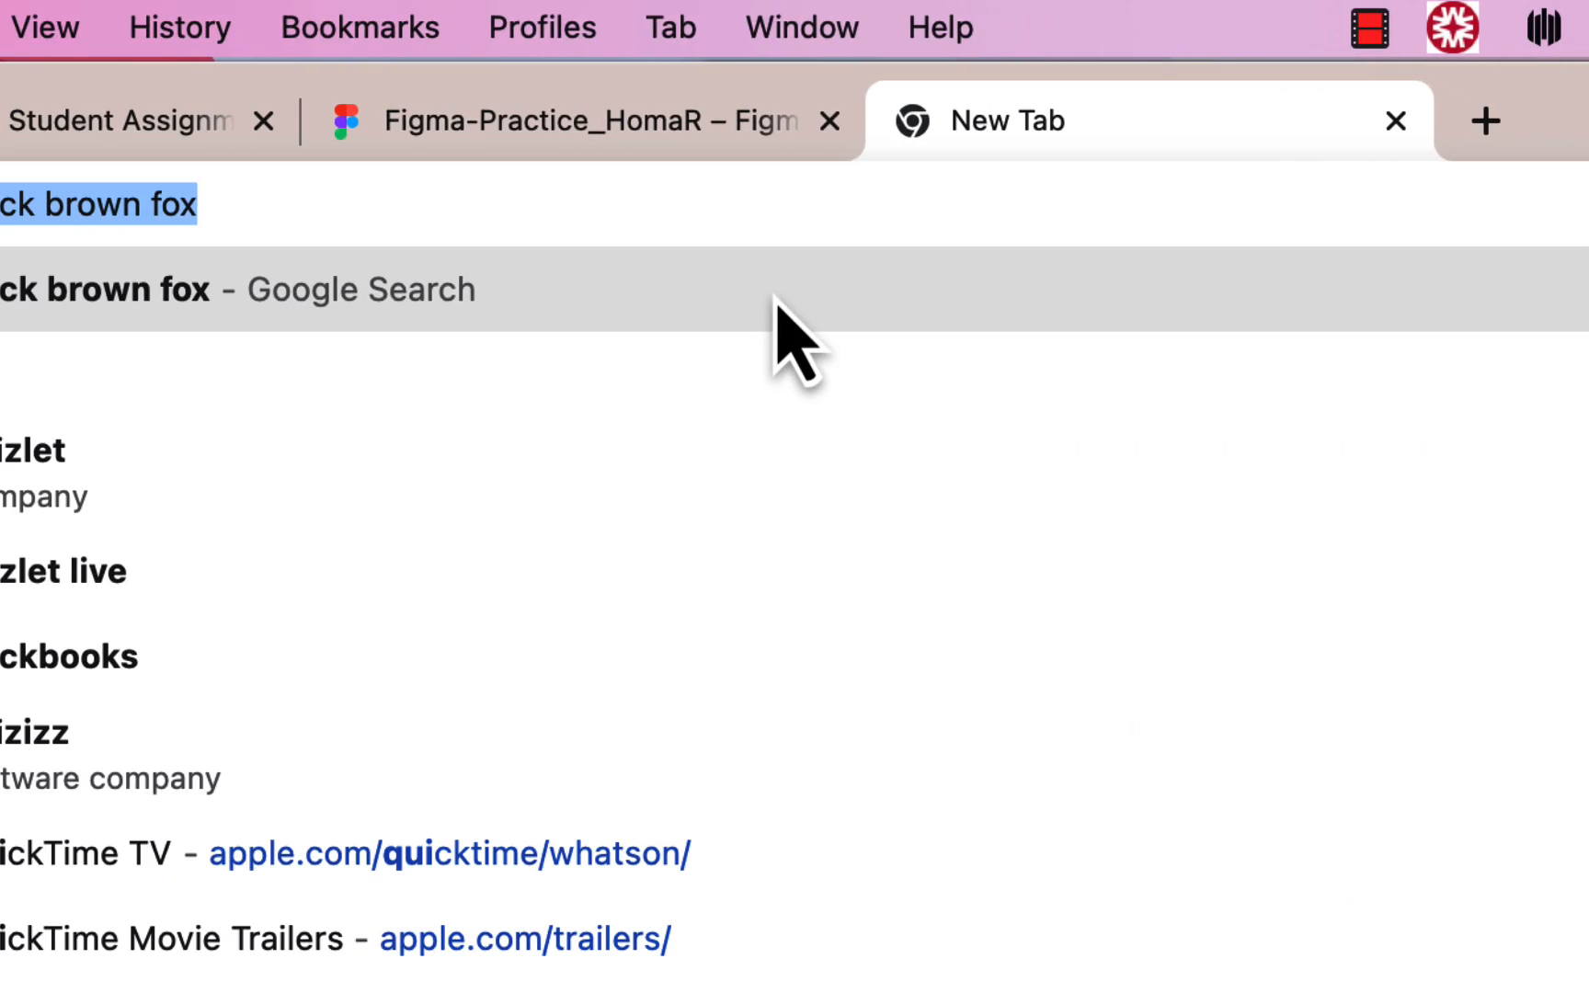
text(w)
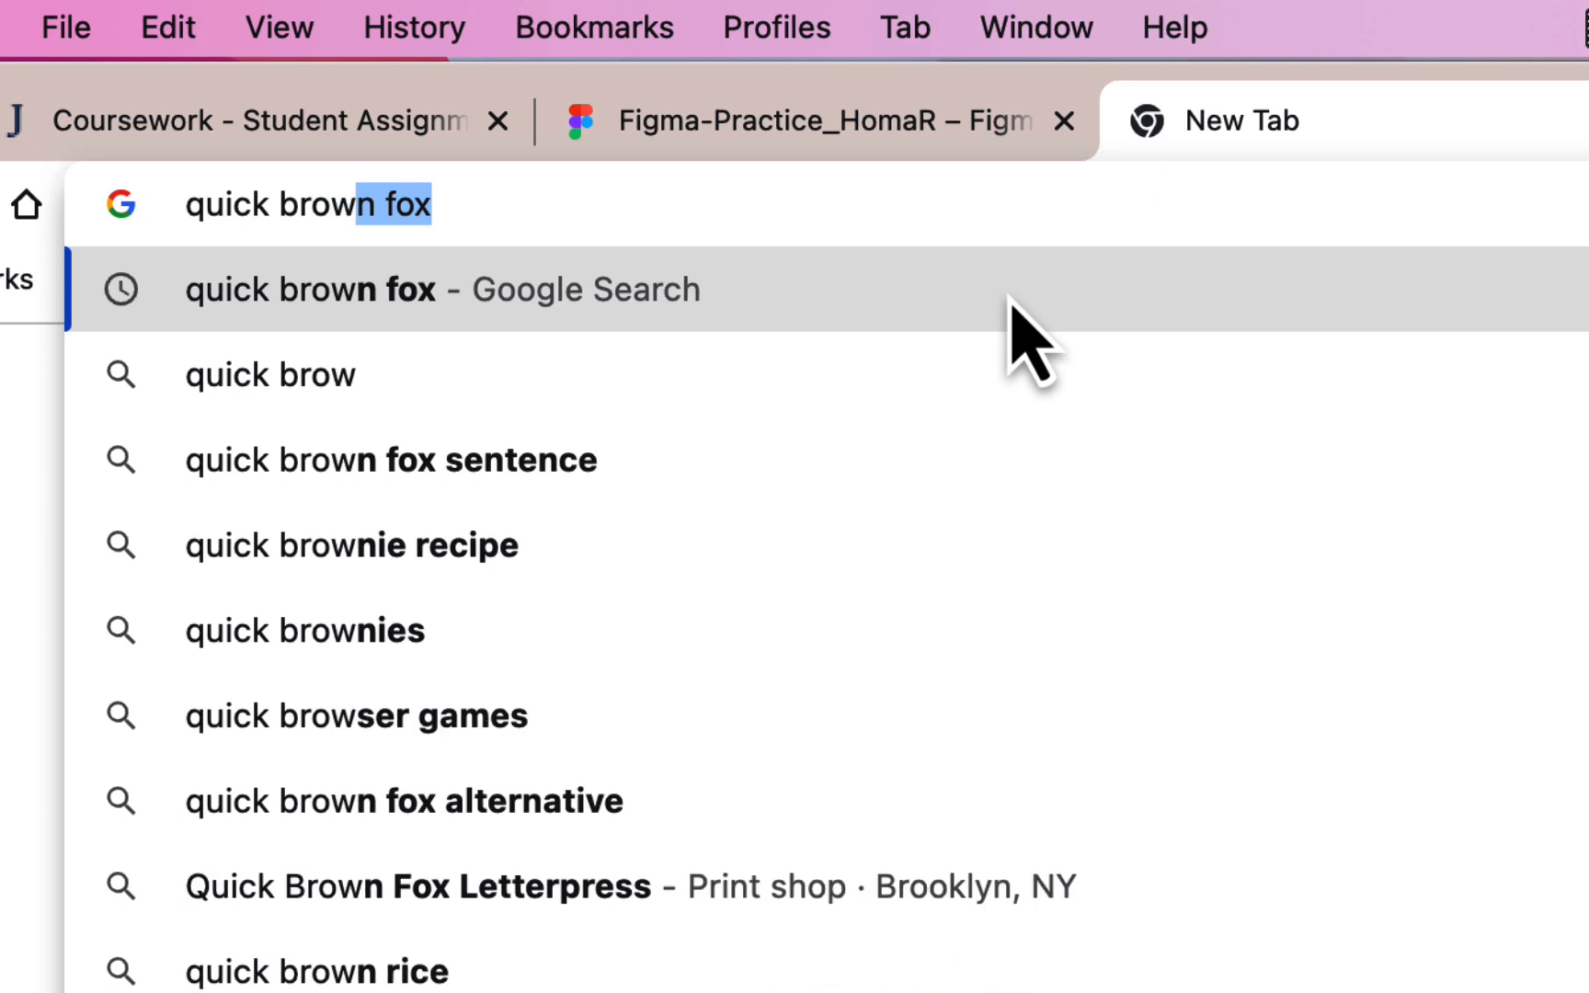
key(Return)
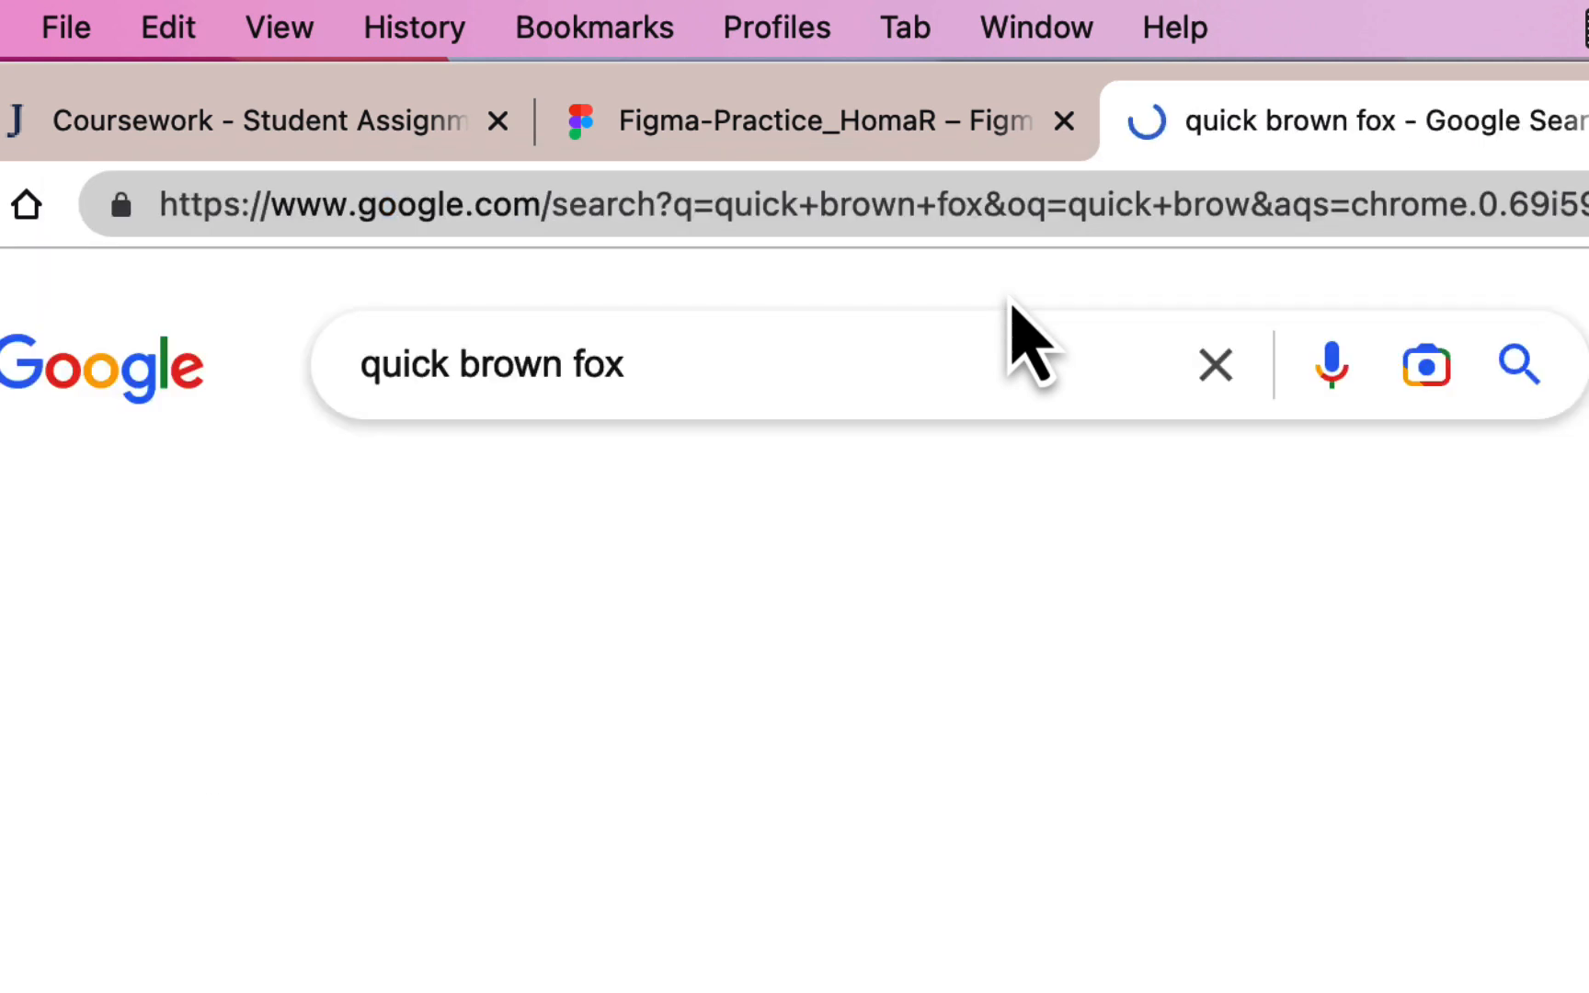
click(287, 517)
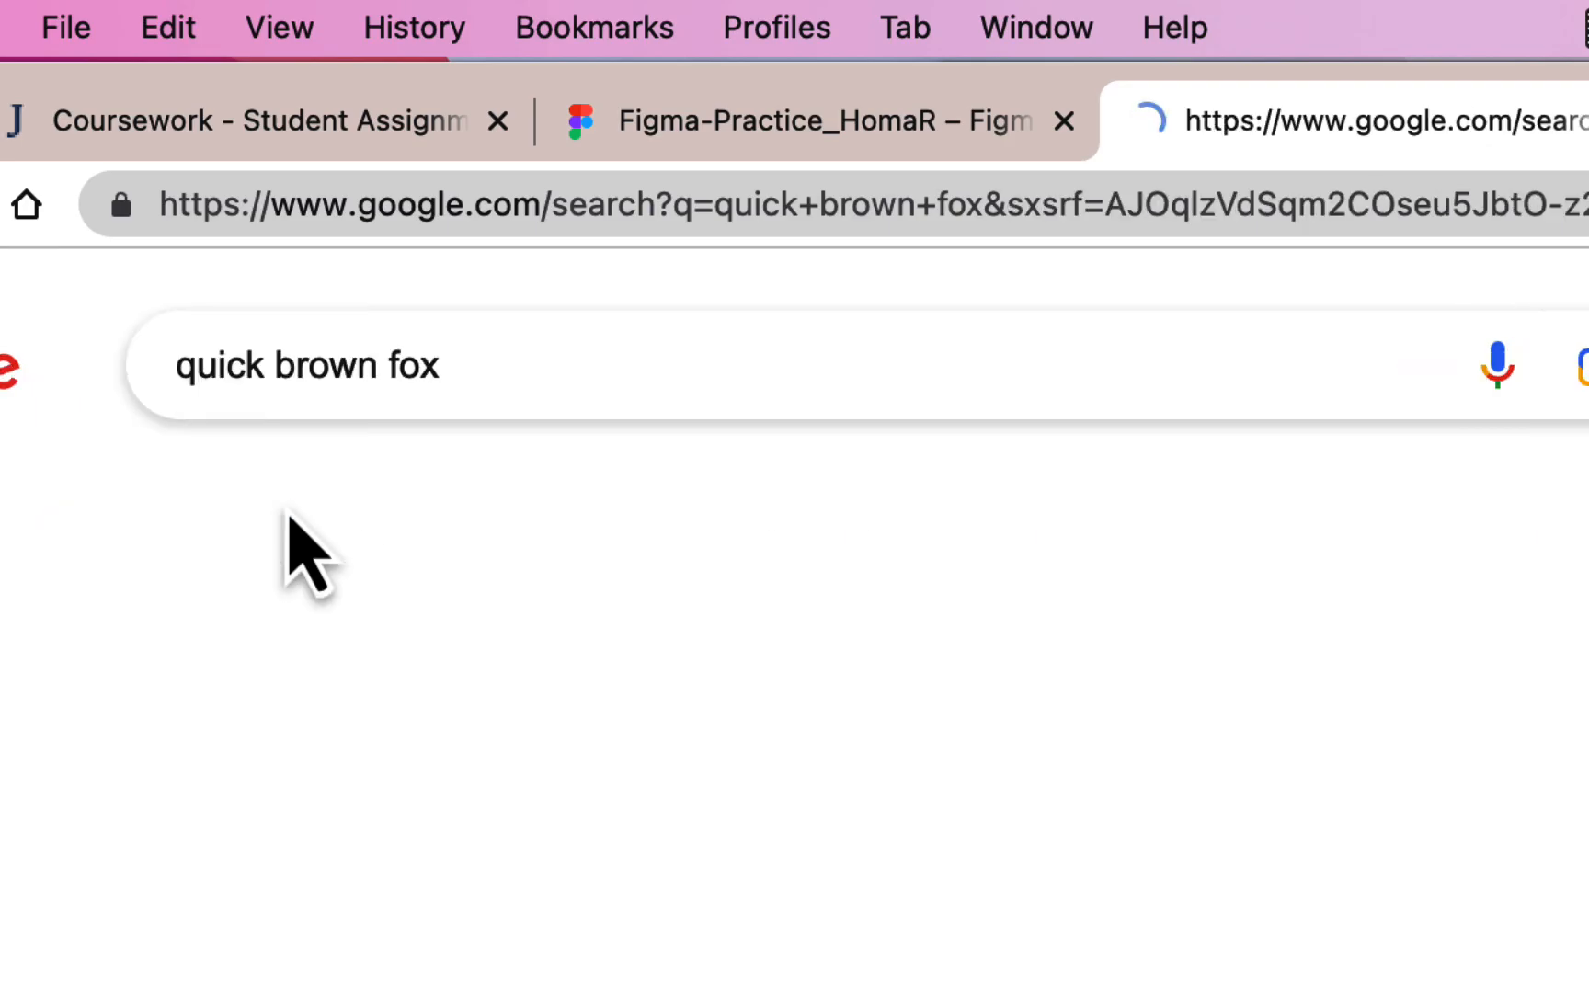
scroll(1035, 708, down, 5)
scroll(1037, 708, down, 15)
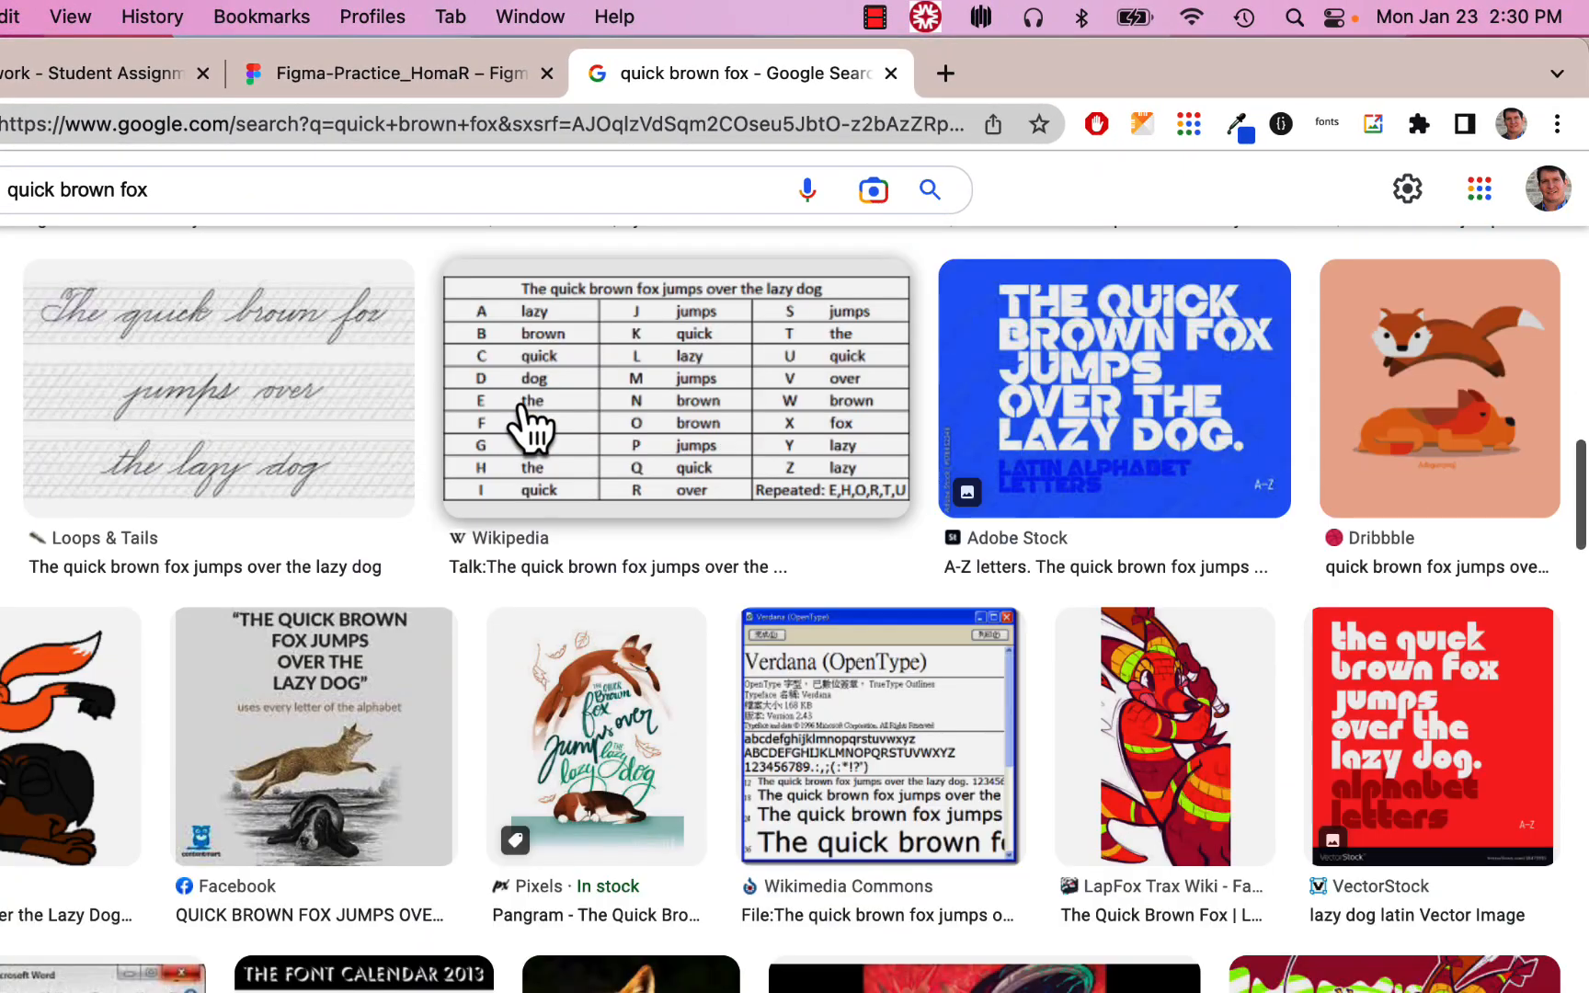
scroll(531, 428, up, 3)
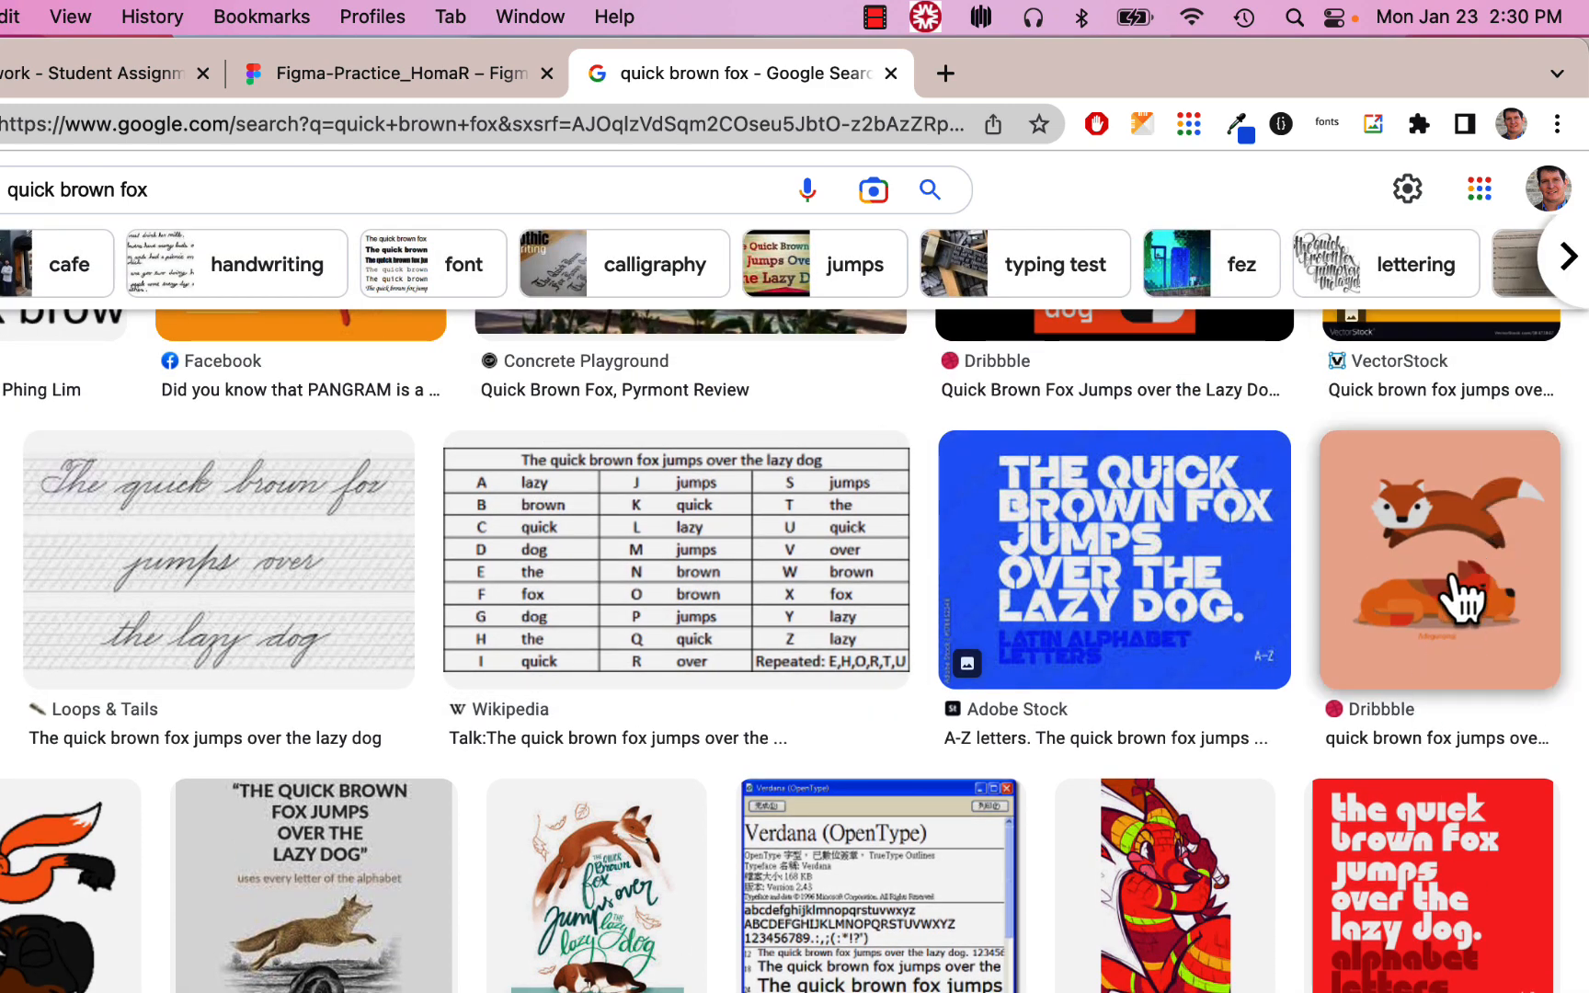
scroll(1462, 597, down, 10)
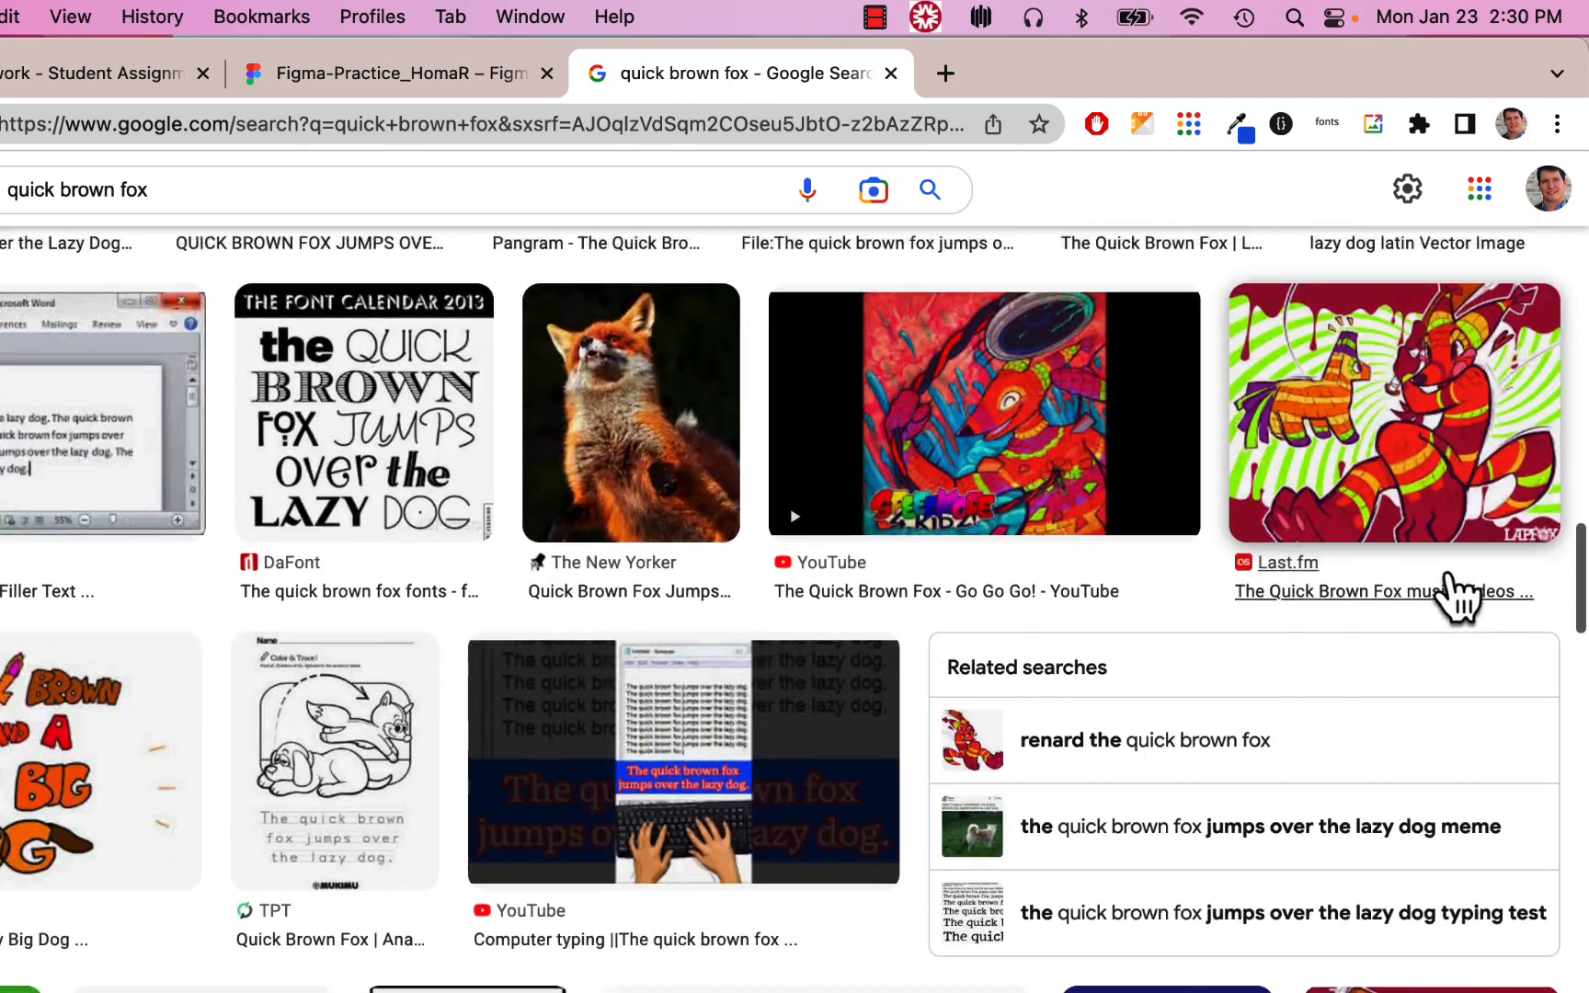
scroll(1460, 597, up, 10)
scroll(1460, 597, down, 2)
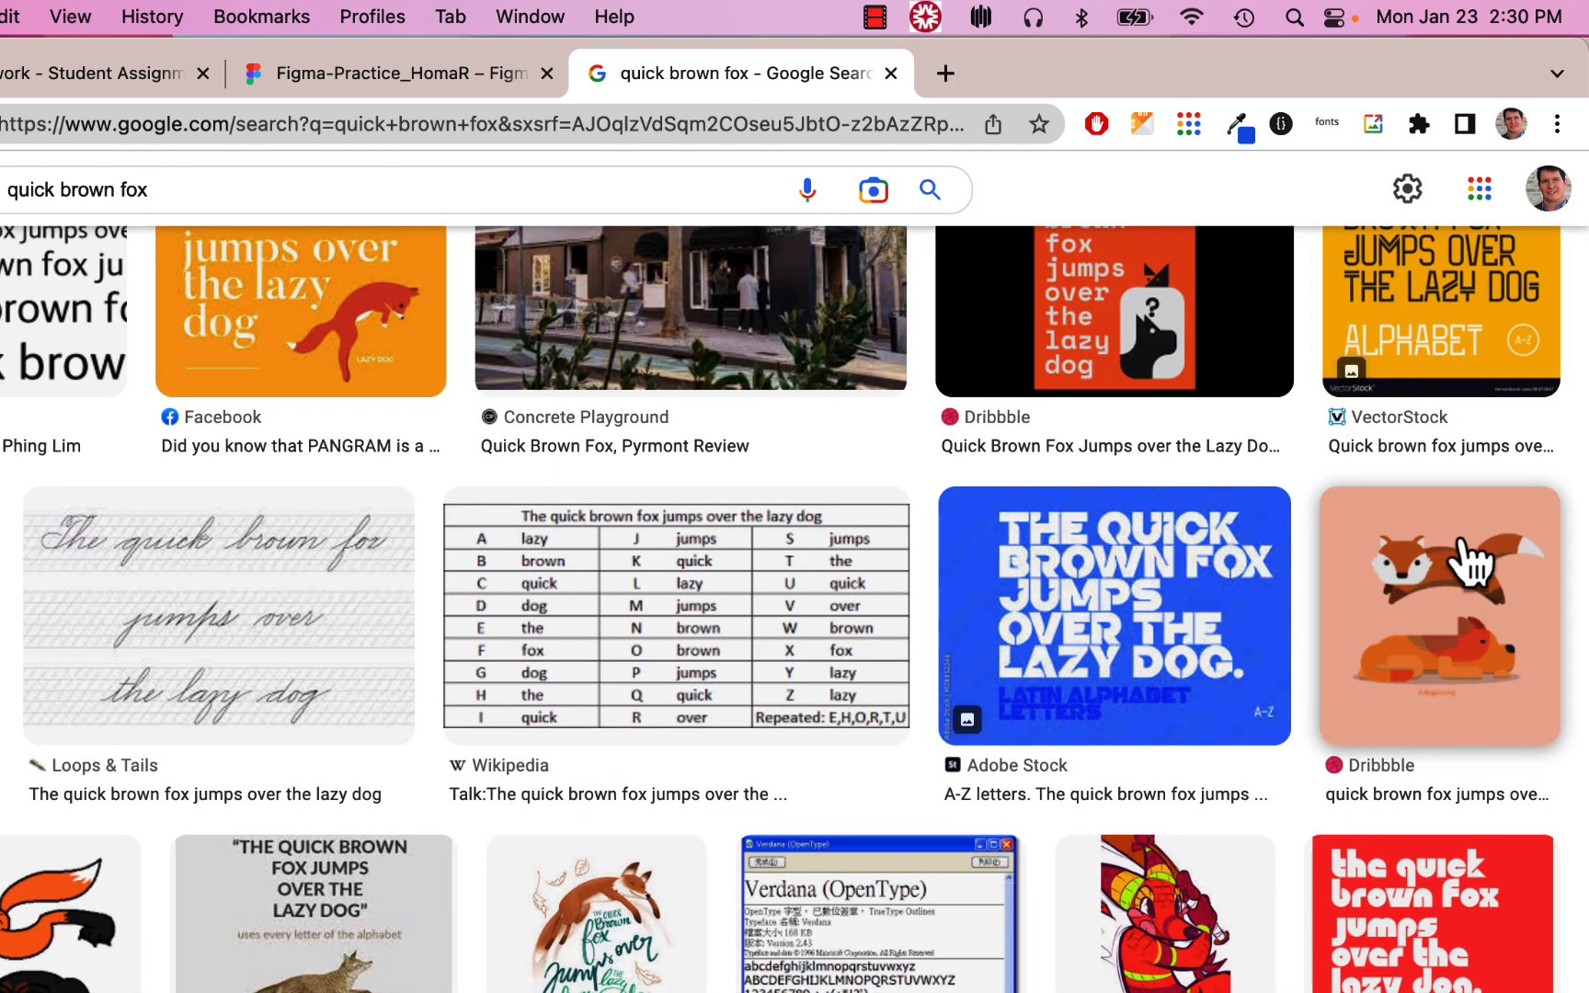
Copy the Dribbble fox-and-dog illustration and return to the Figma file
click(1458, 589)
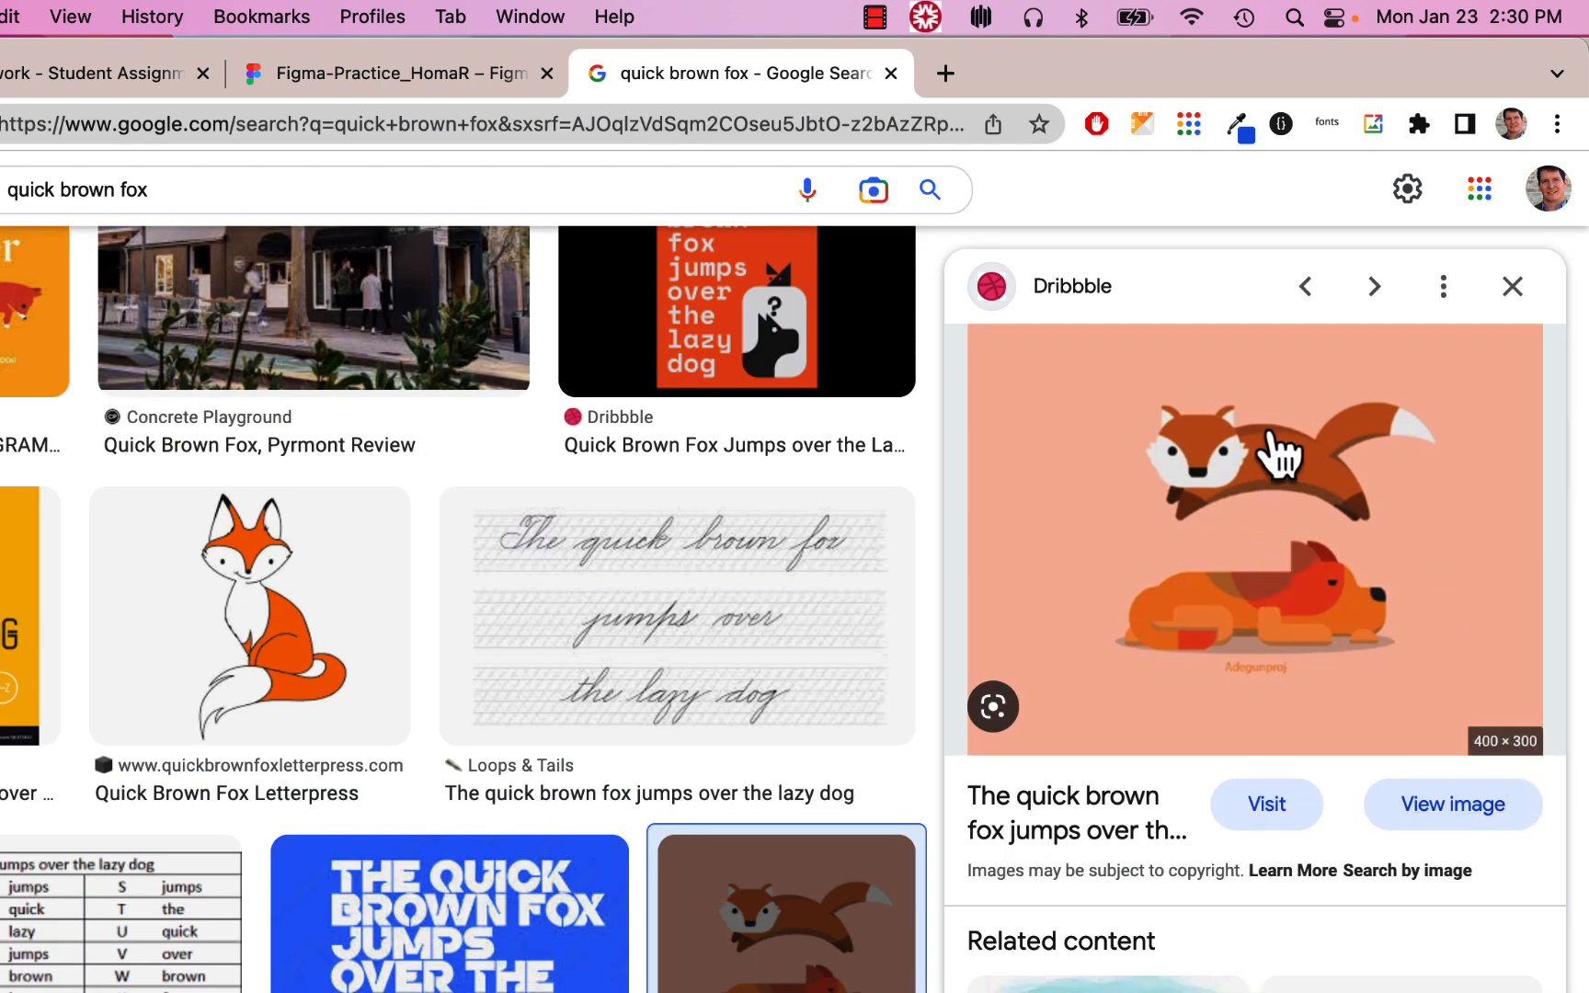
right_click(1277, 473)
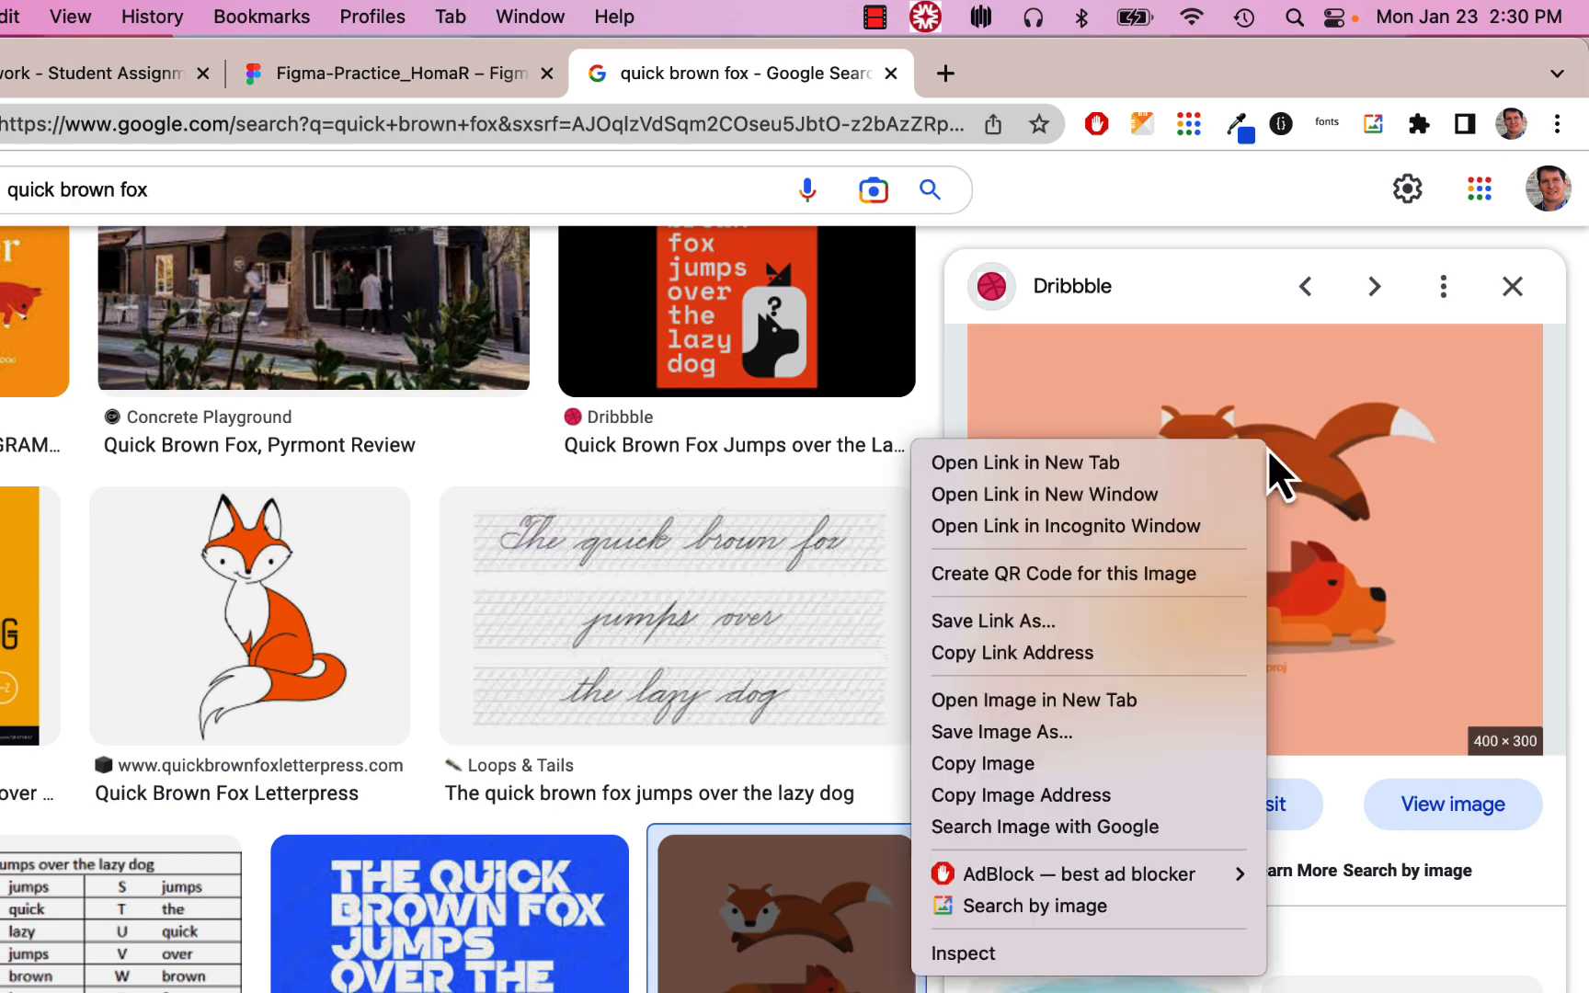
click(1049, 772)
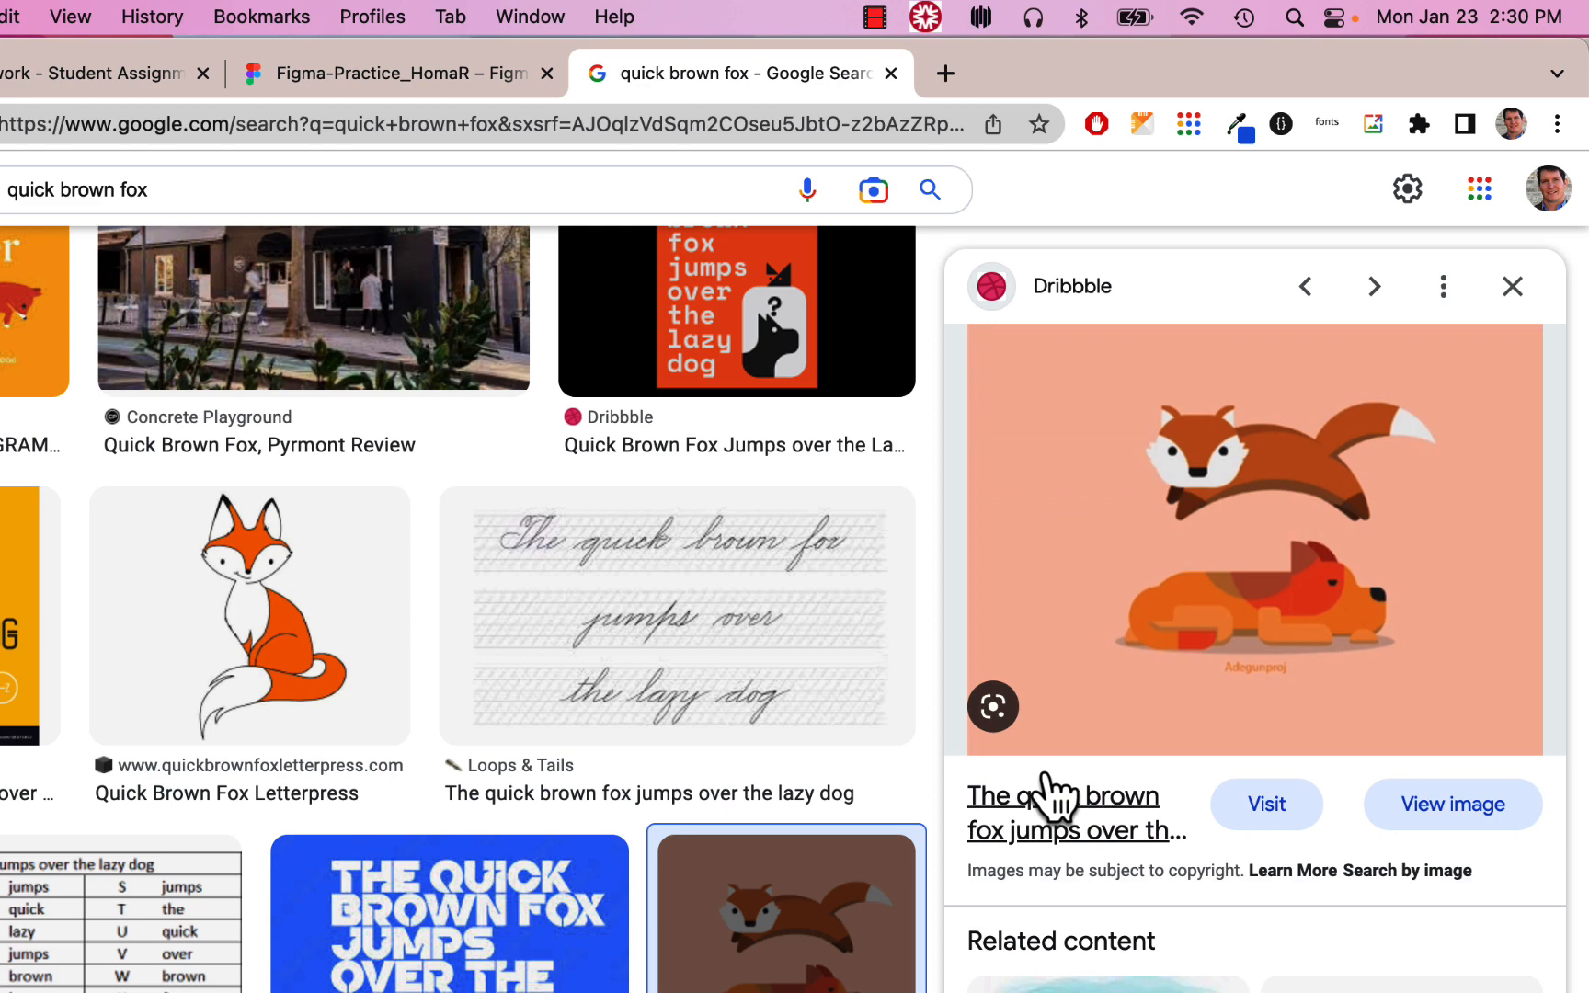
click(444, 79)
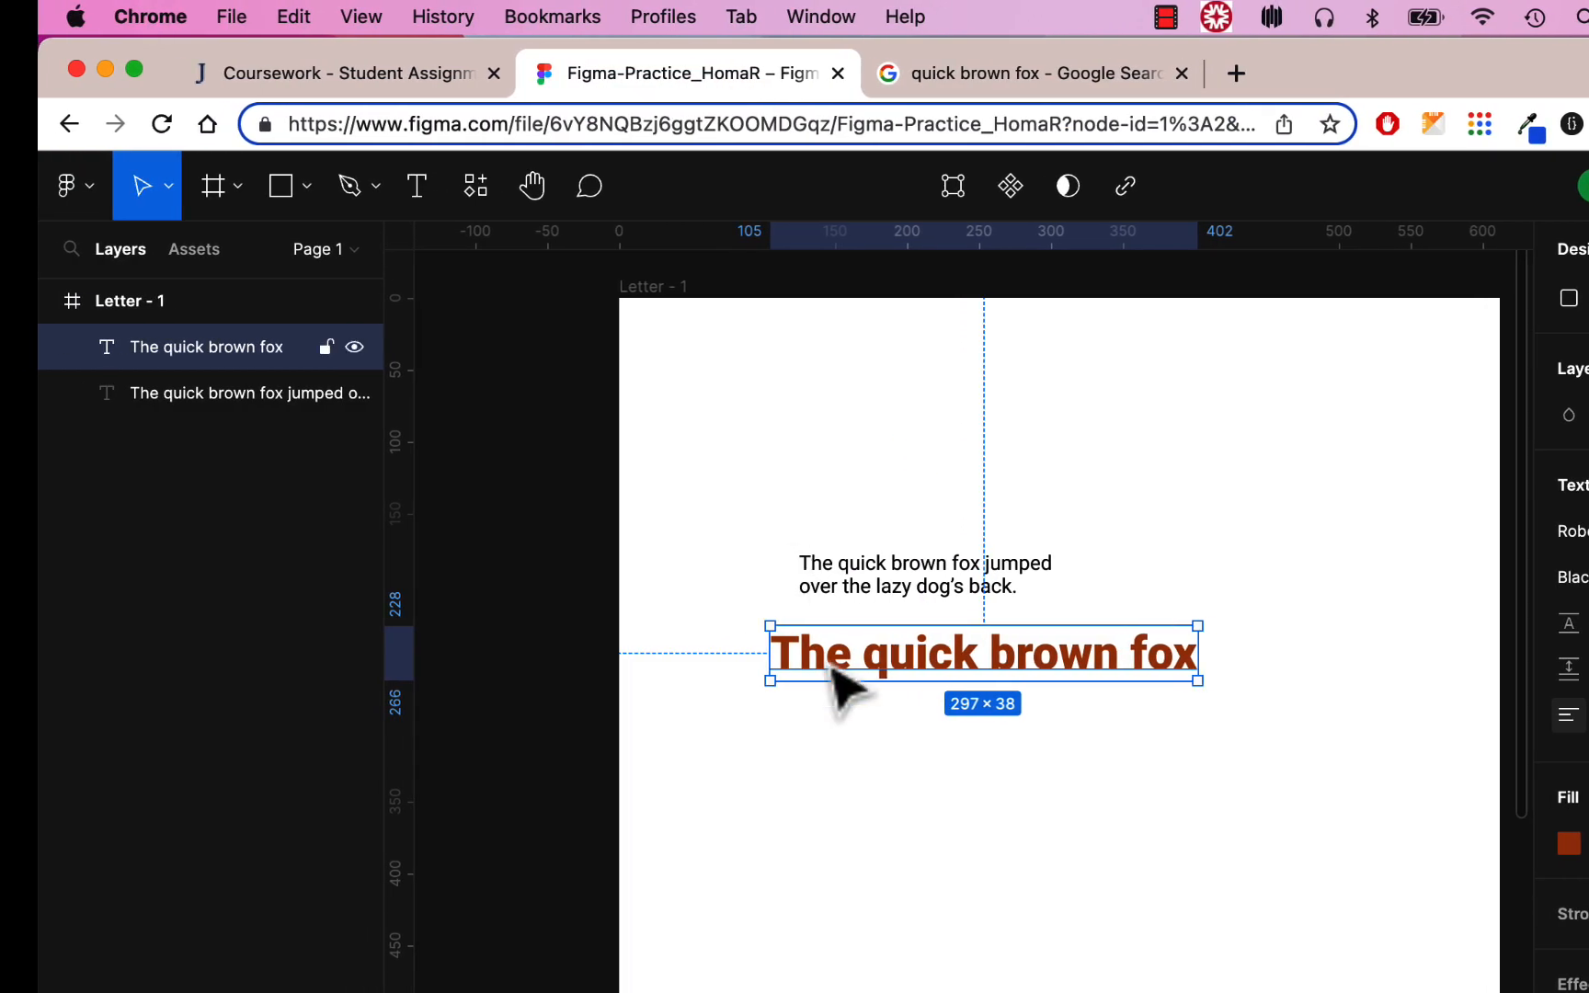
Clear the selection and paste the fox-and-dog image into Letter - 1 as a 400×300 layer
click(91, 193)
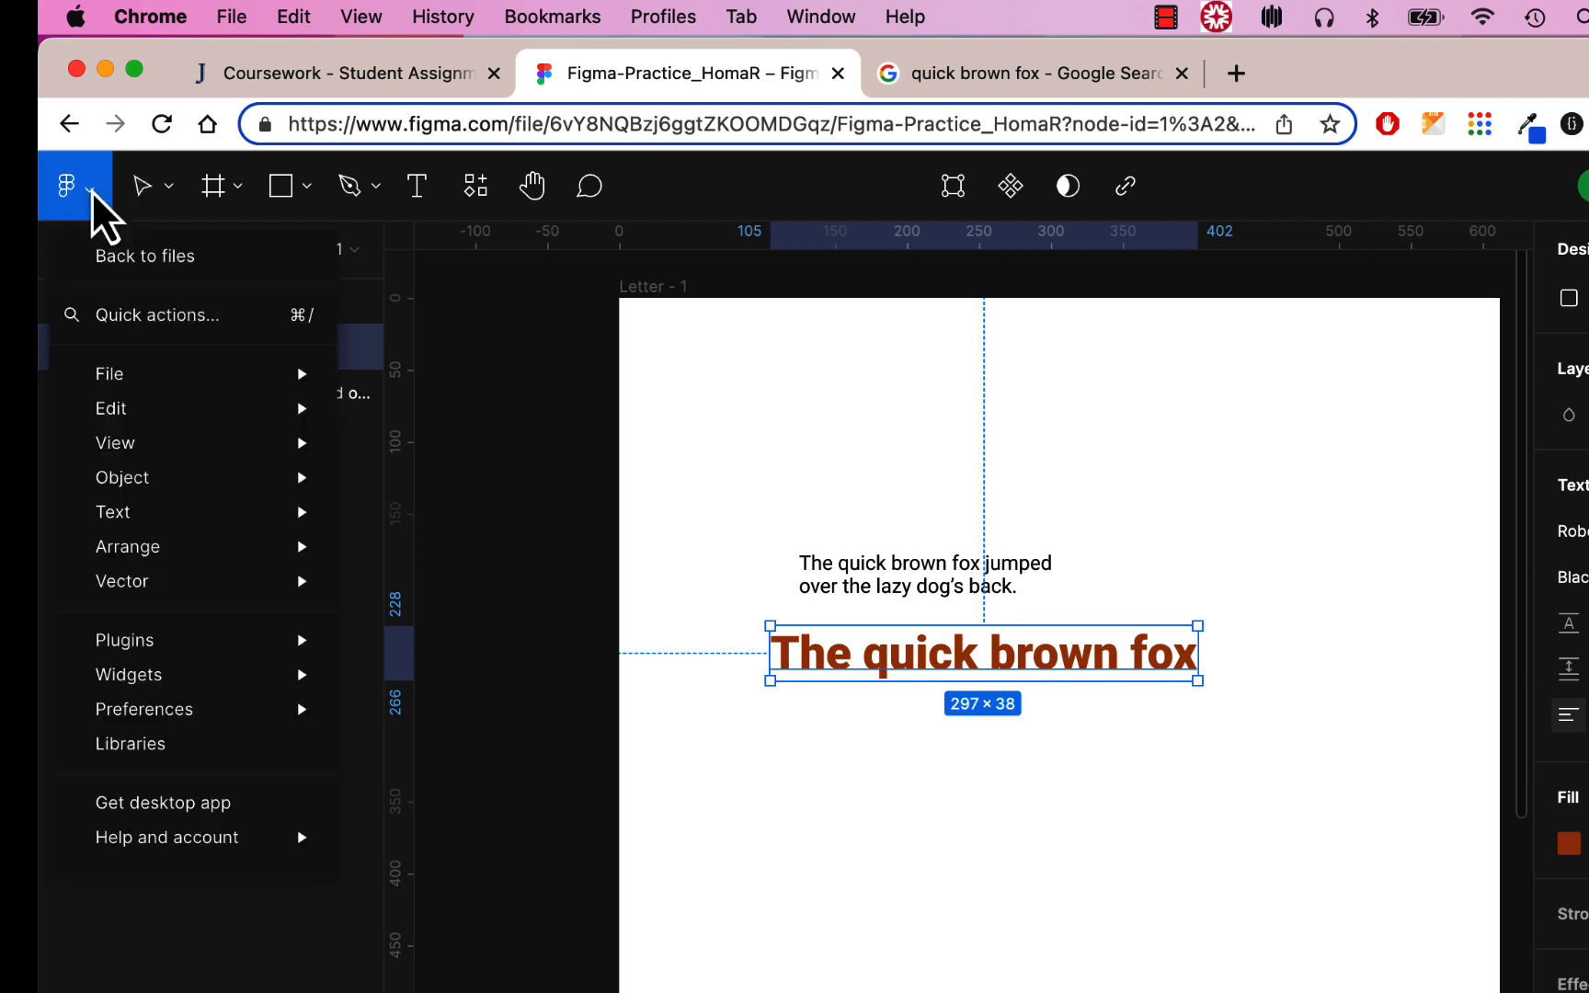
mouse_move(142, 412)
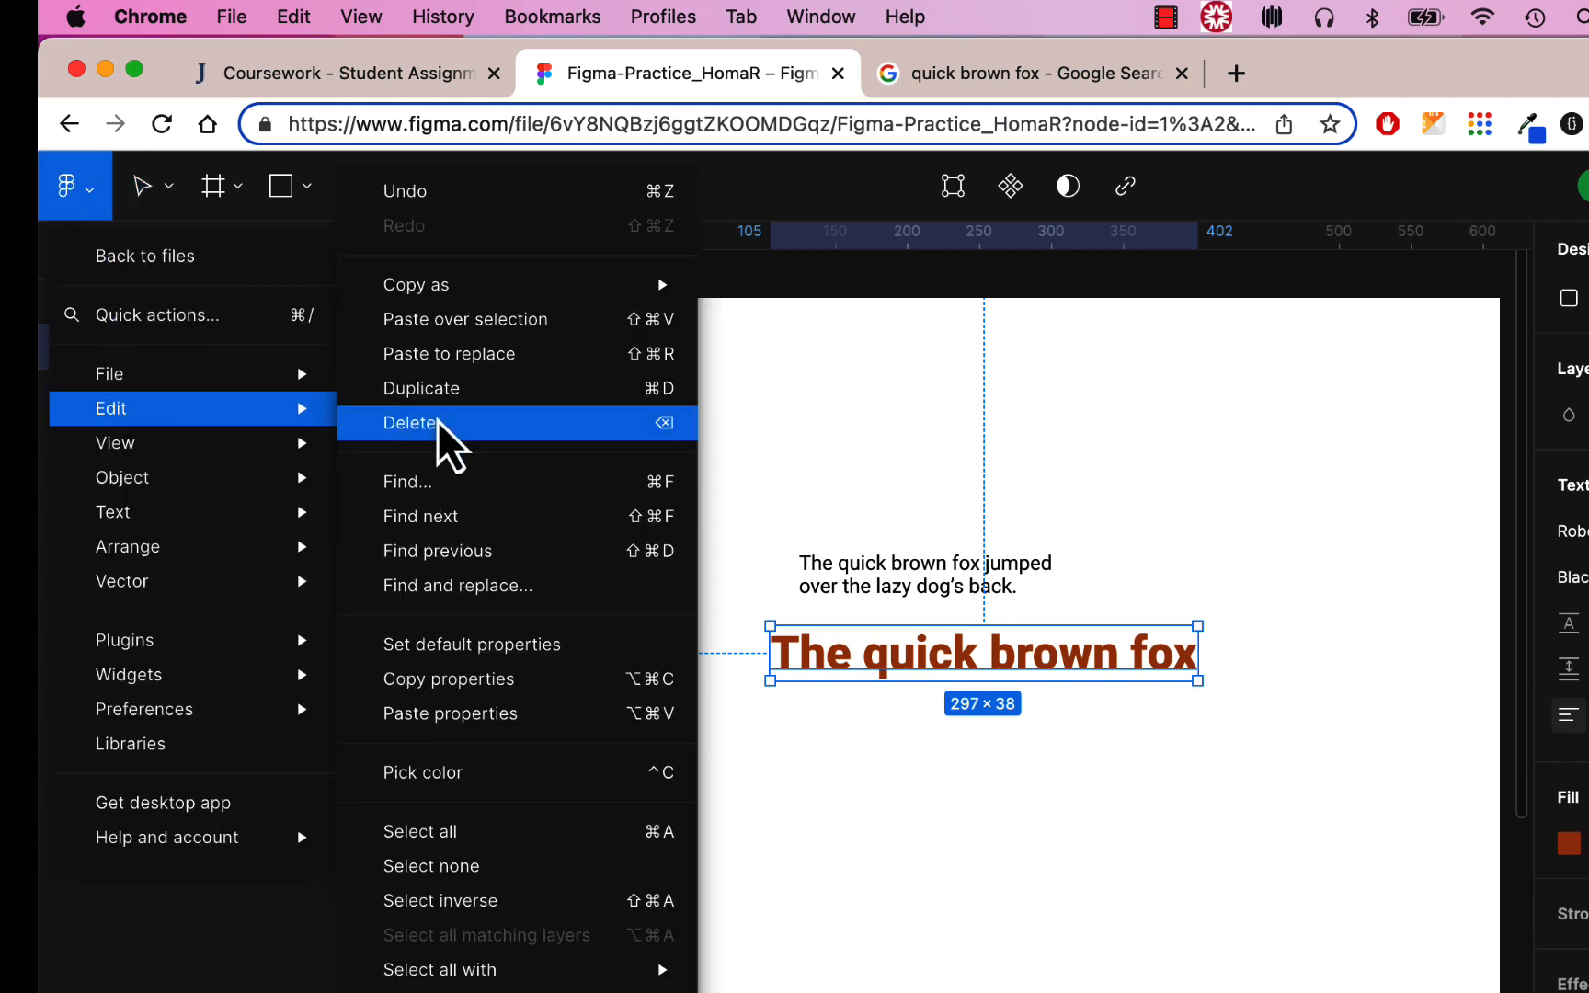
mouse_move(667, 285)
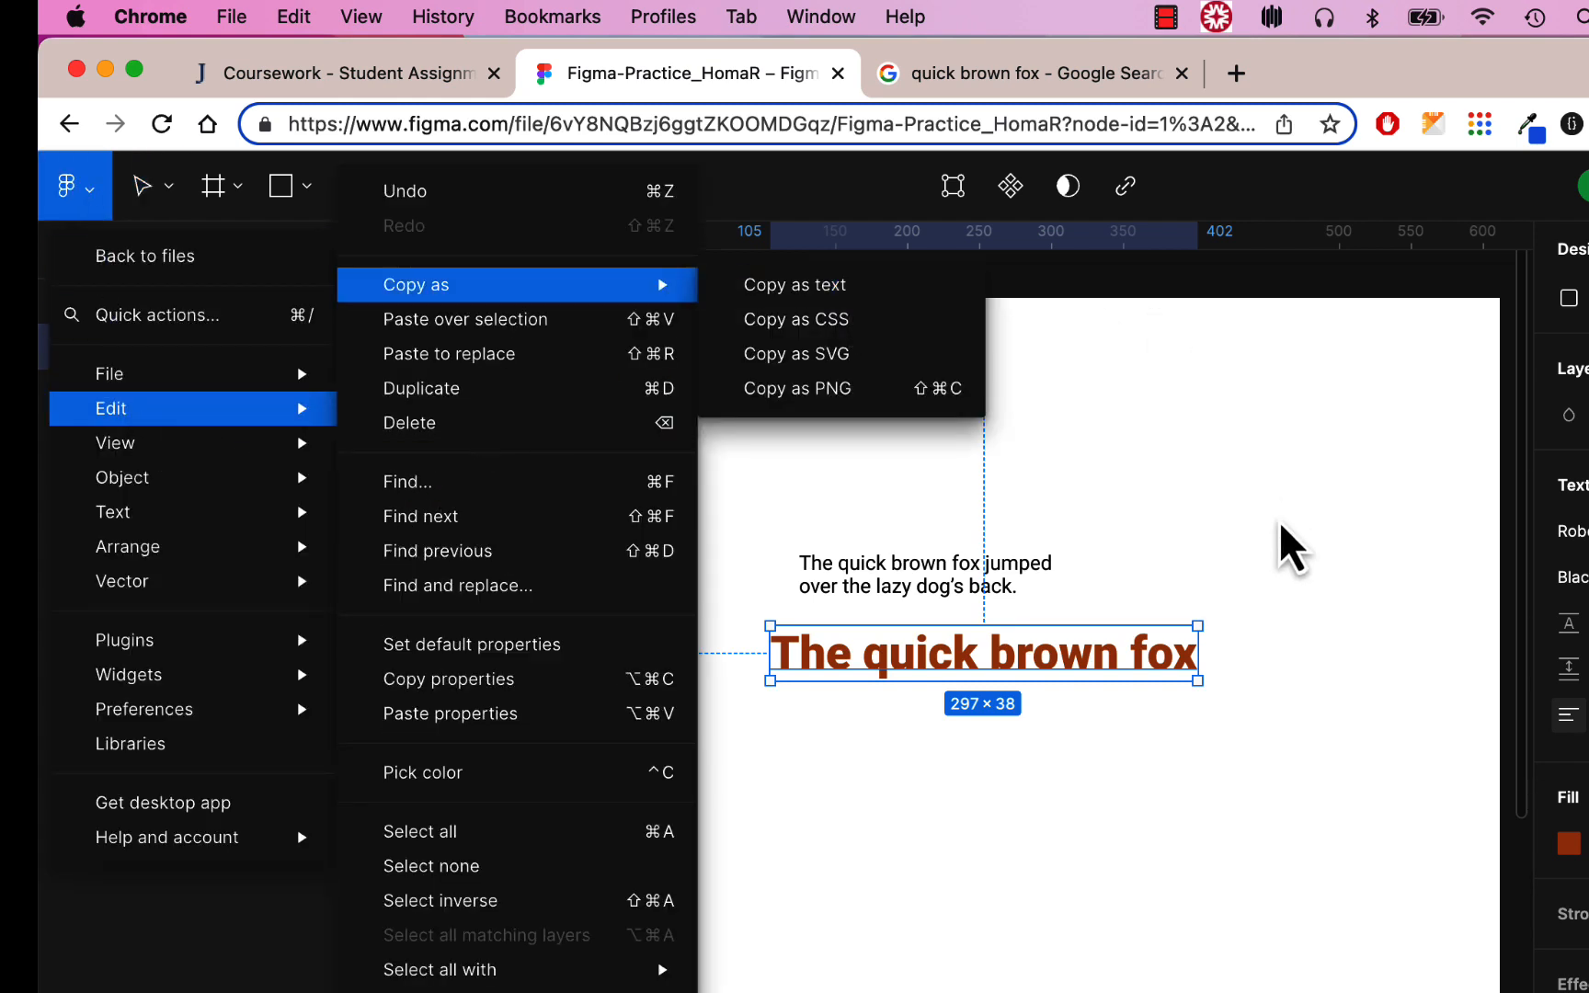
click(1099, 632)
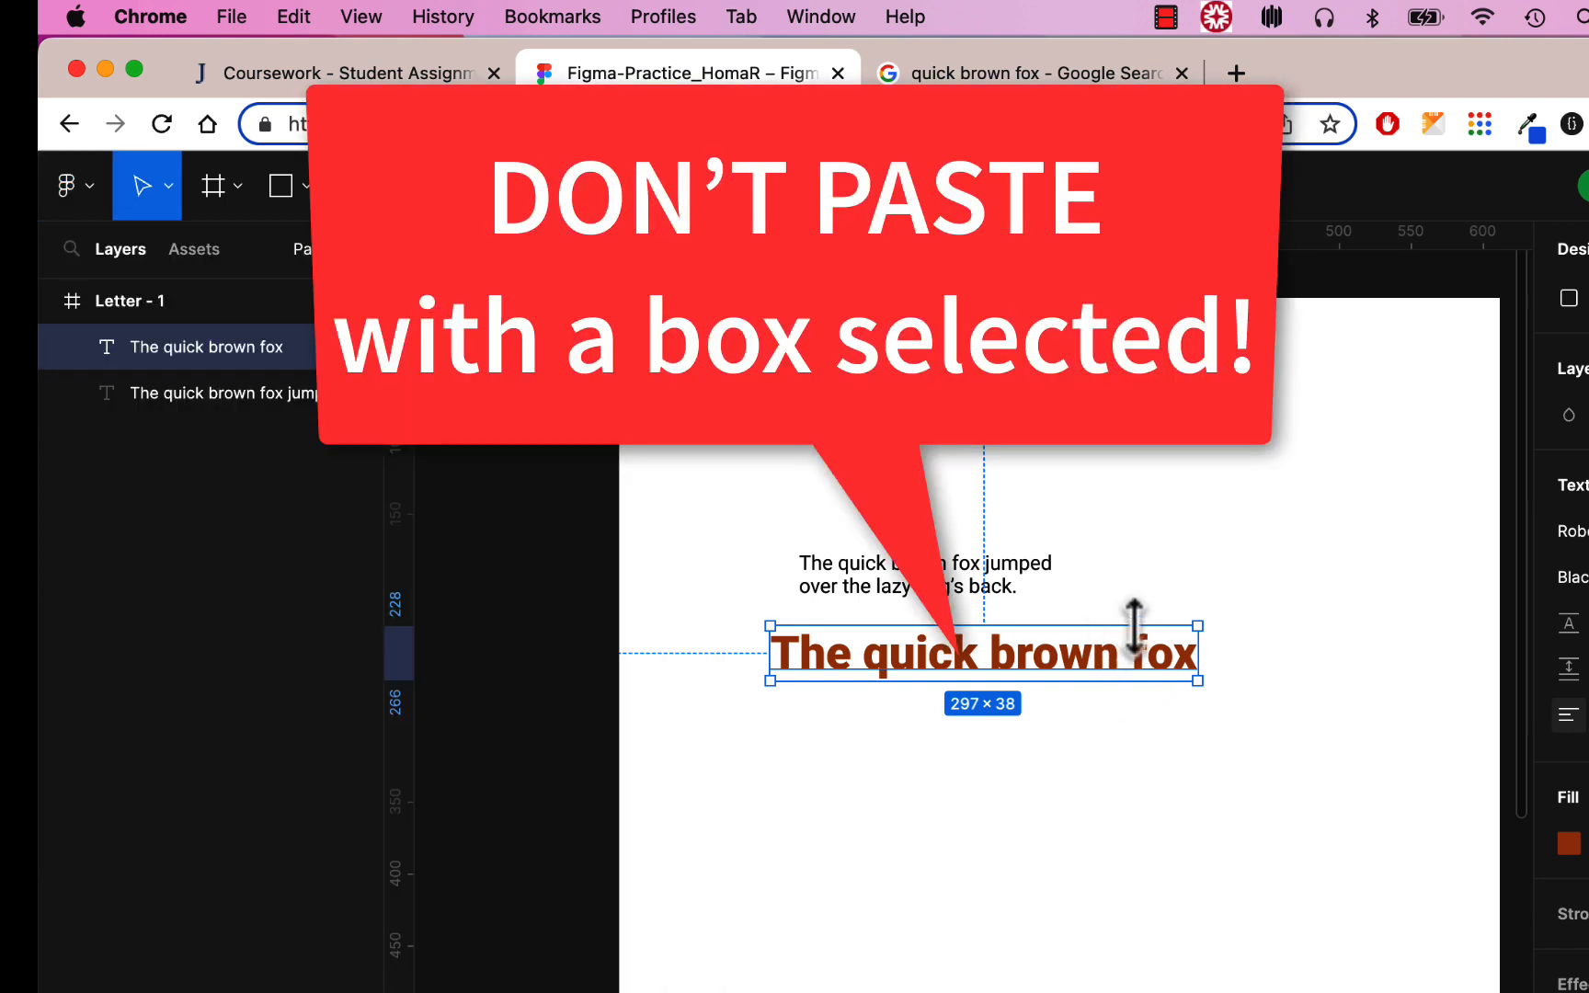
click(1118, 724)
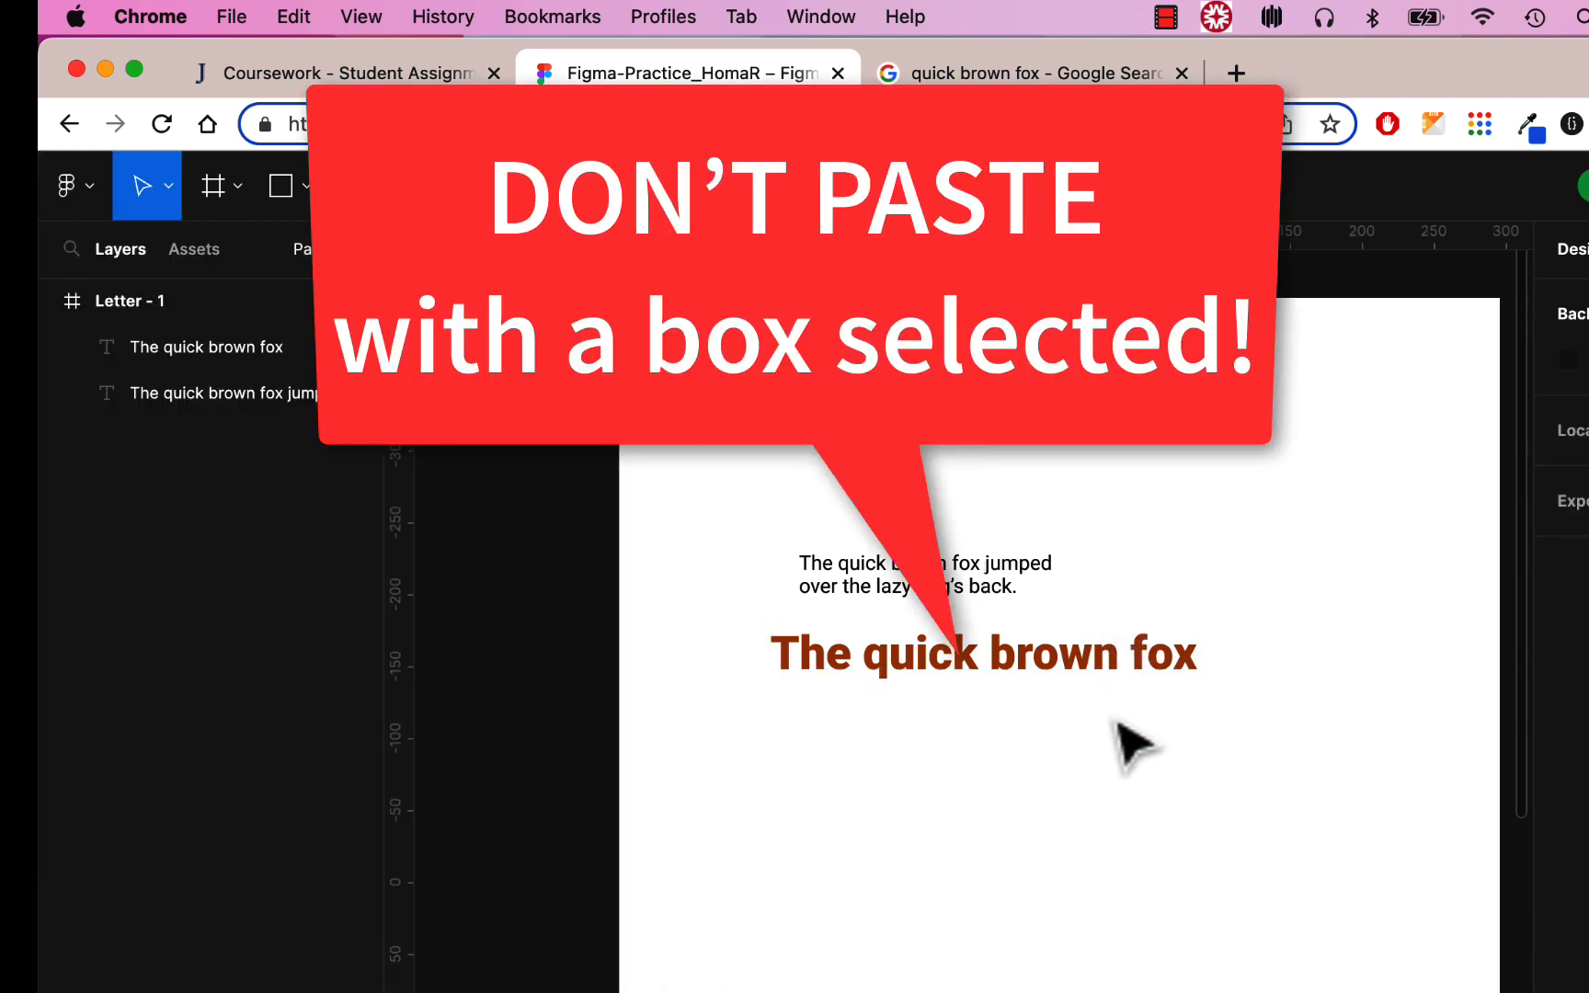
click(1103, 672)
key(super+x)
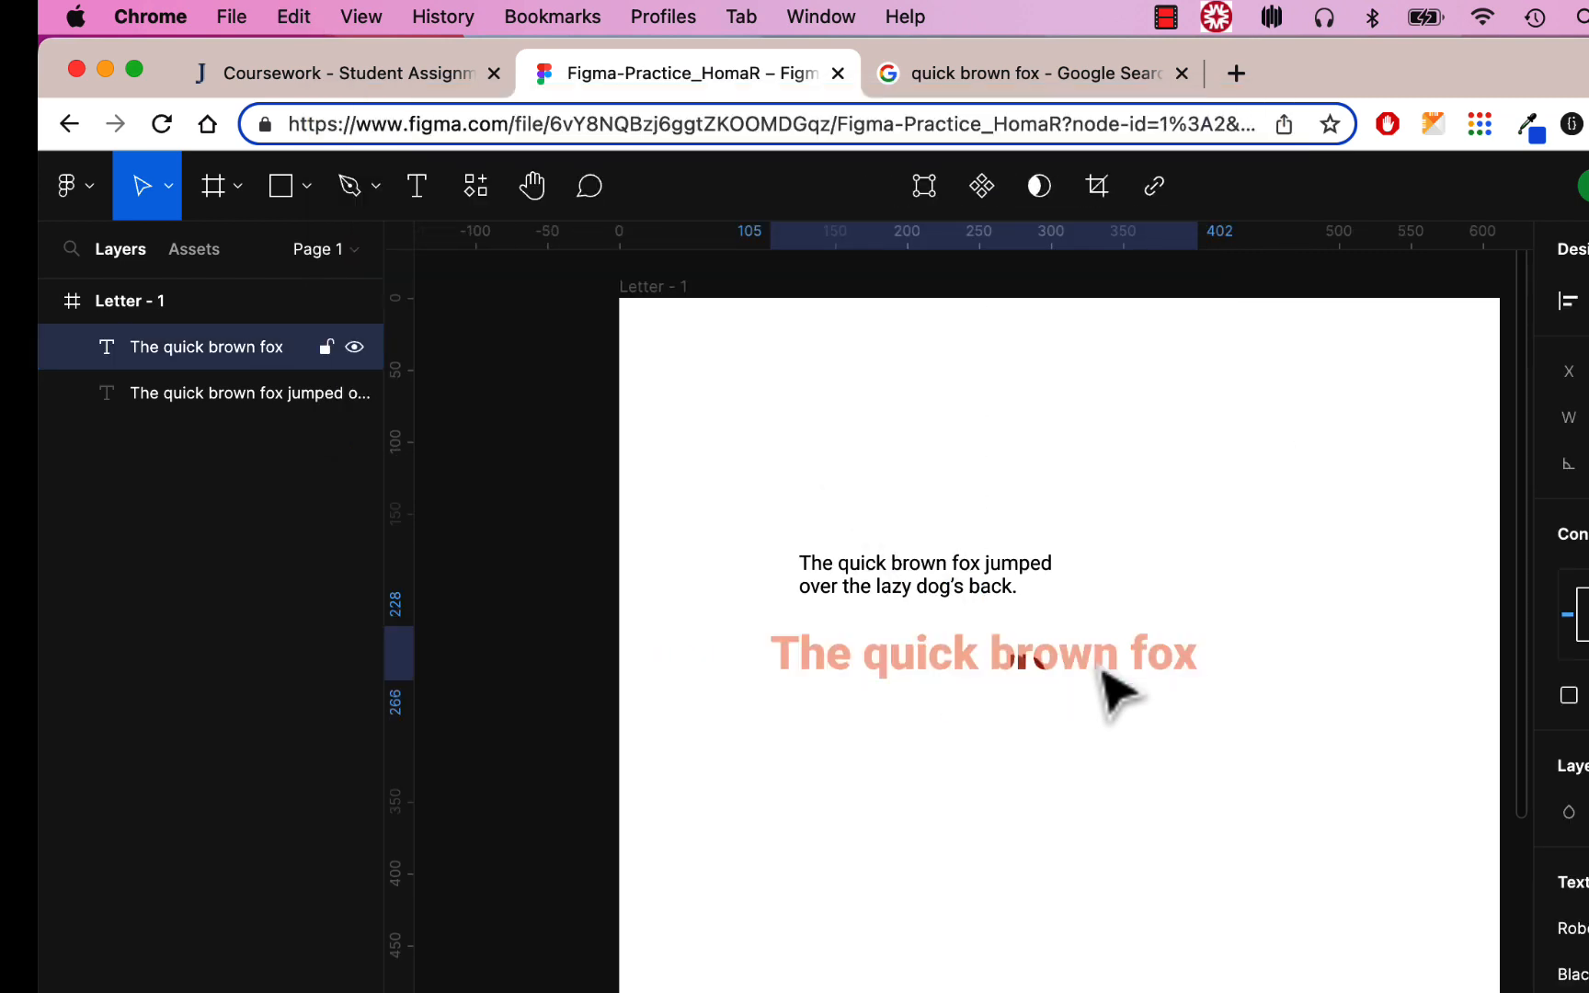
key(super+v)
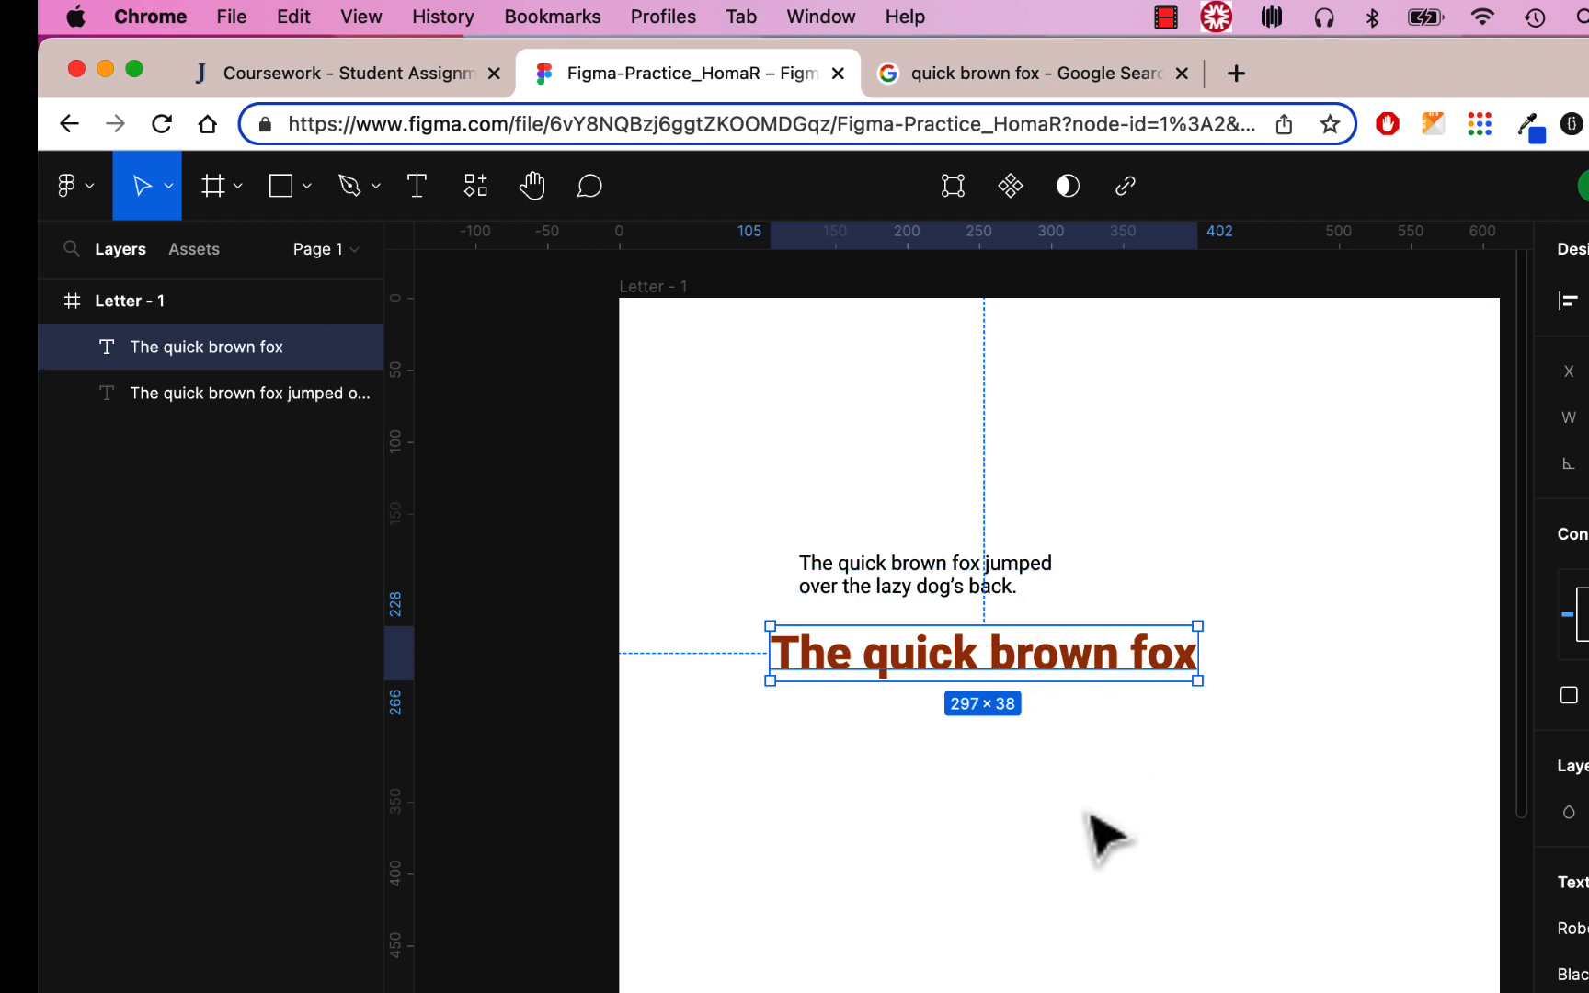
click(1110, 832)
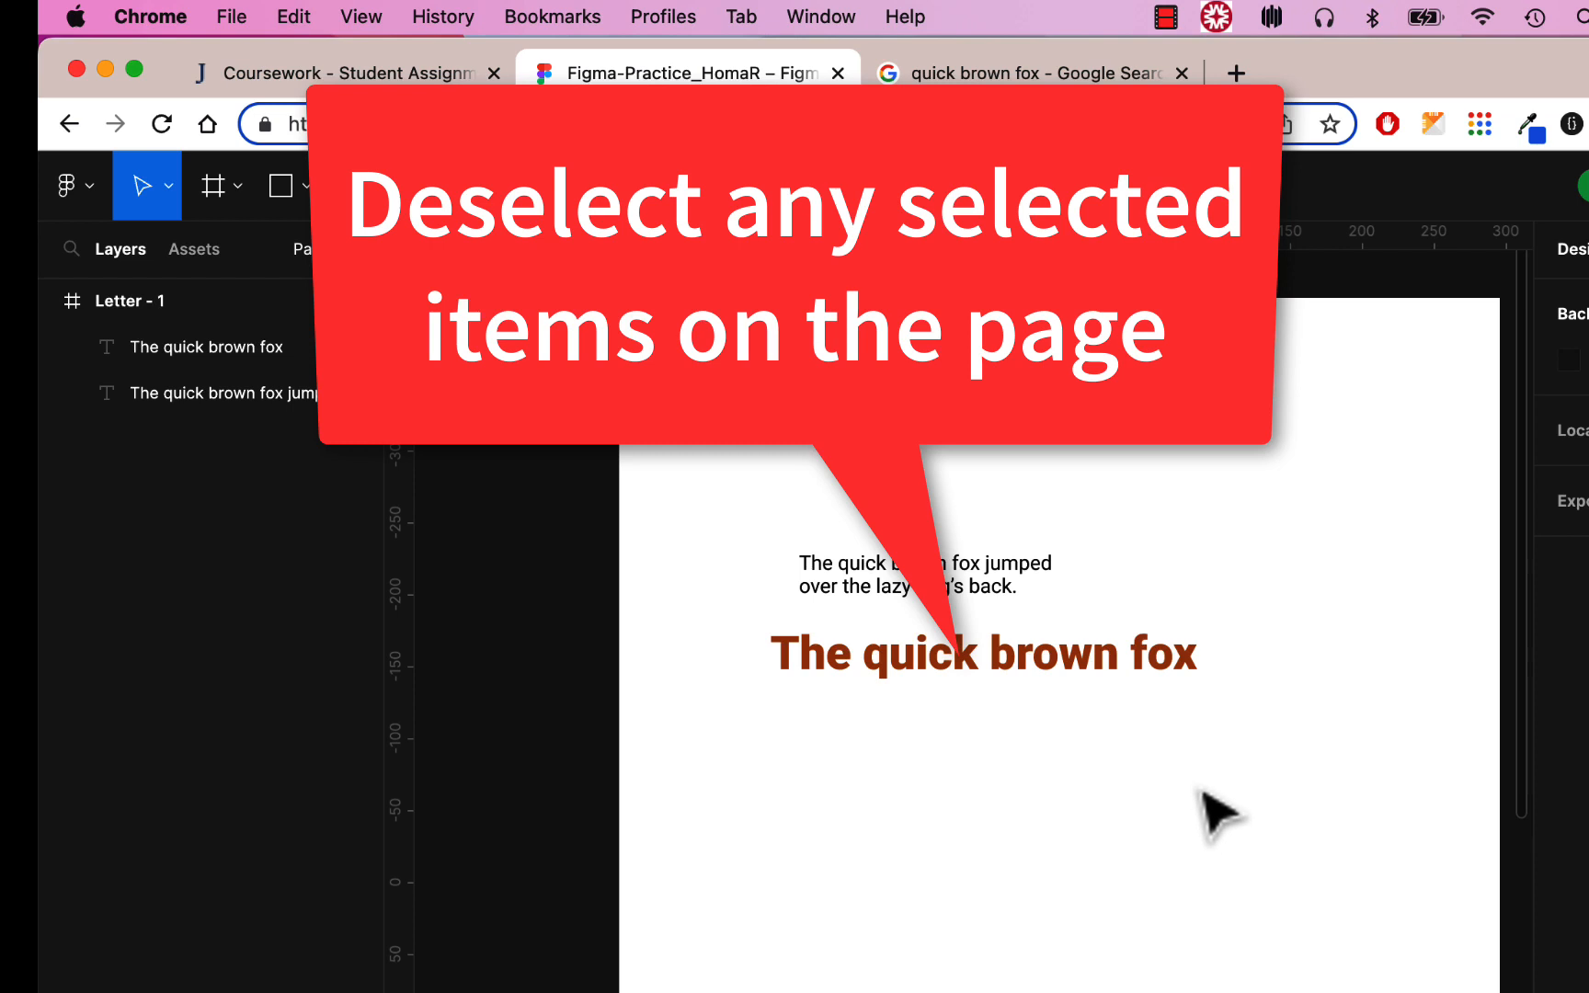
key(super+v)
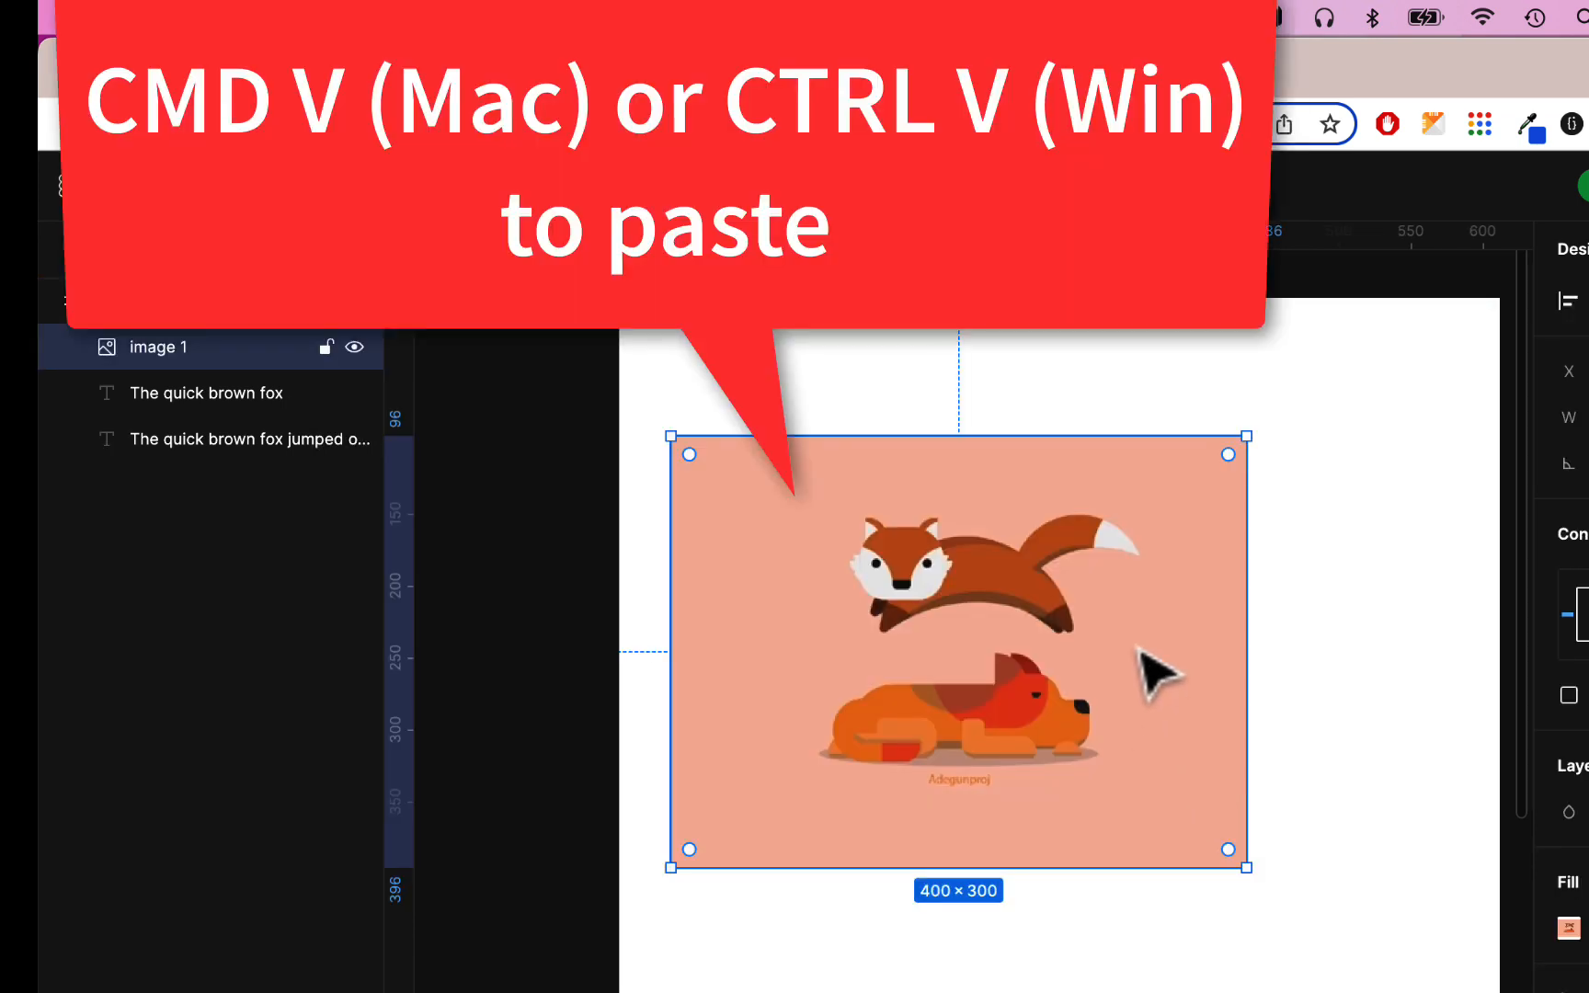
scroll(1140, 648, down, 3)
Move the fox image below the text and shrink it proportionally to about 305 wide
drag(1060, 476, 1171, 734)
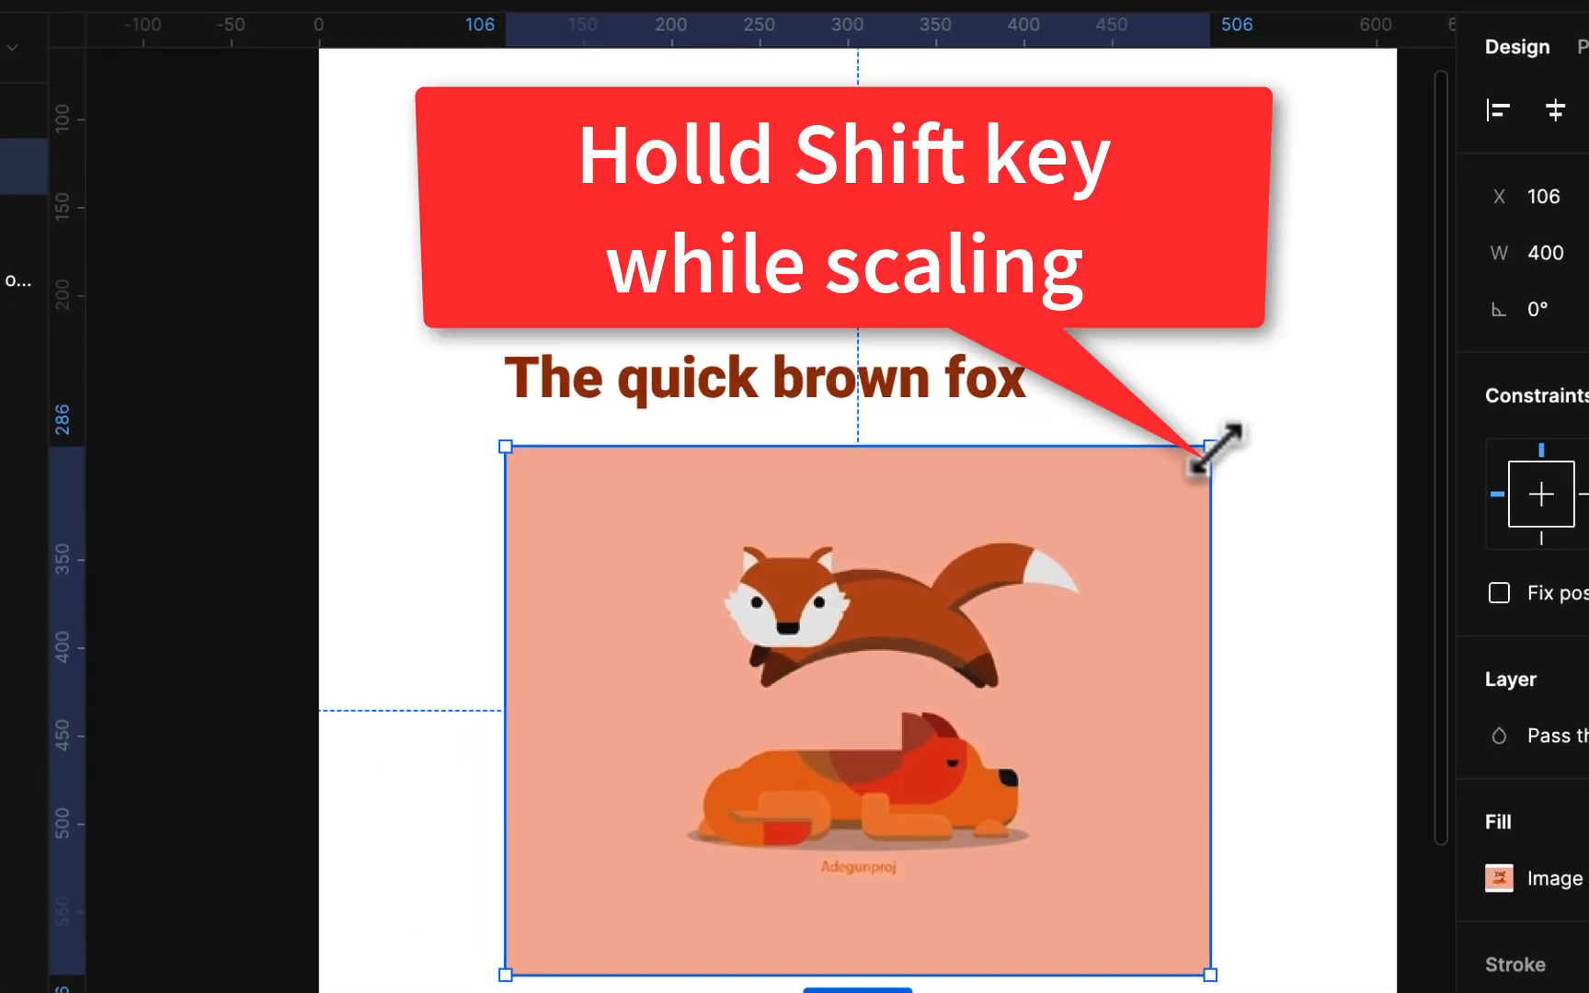
drag(1339, 575, 1294, 616)
drag(1160, 496, 1045, 599)
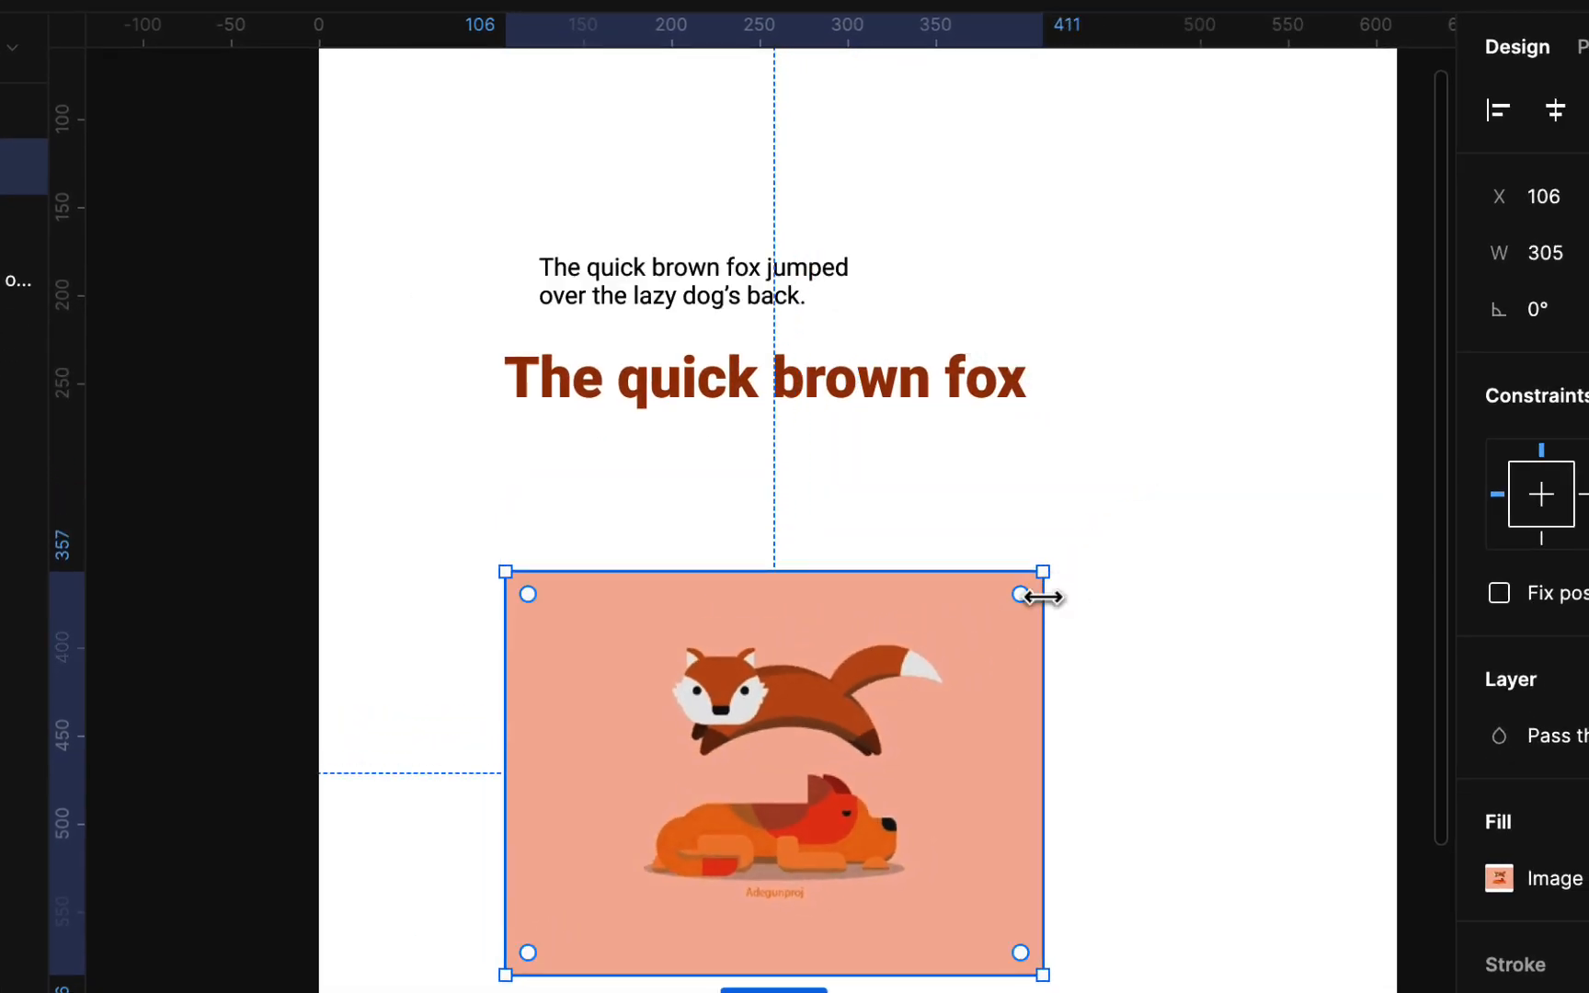
scroll(1043, 597, down, 3)
scroll(1039, 599, right, 4)
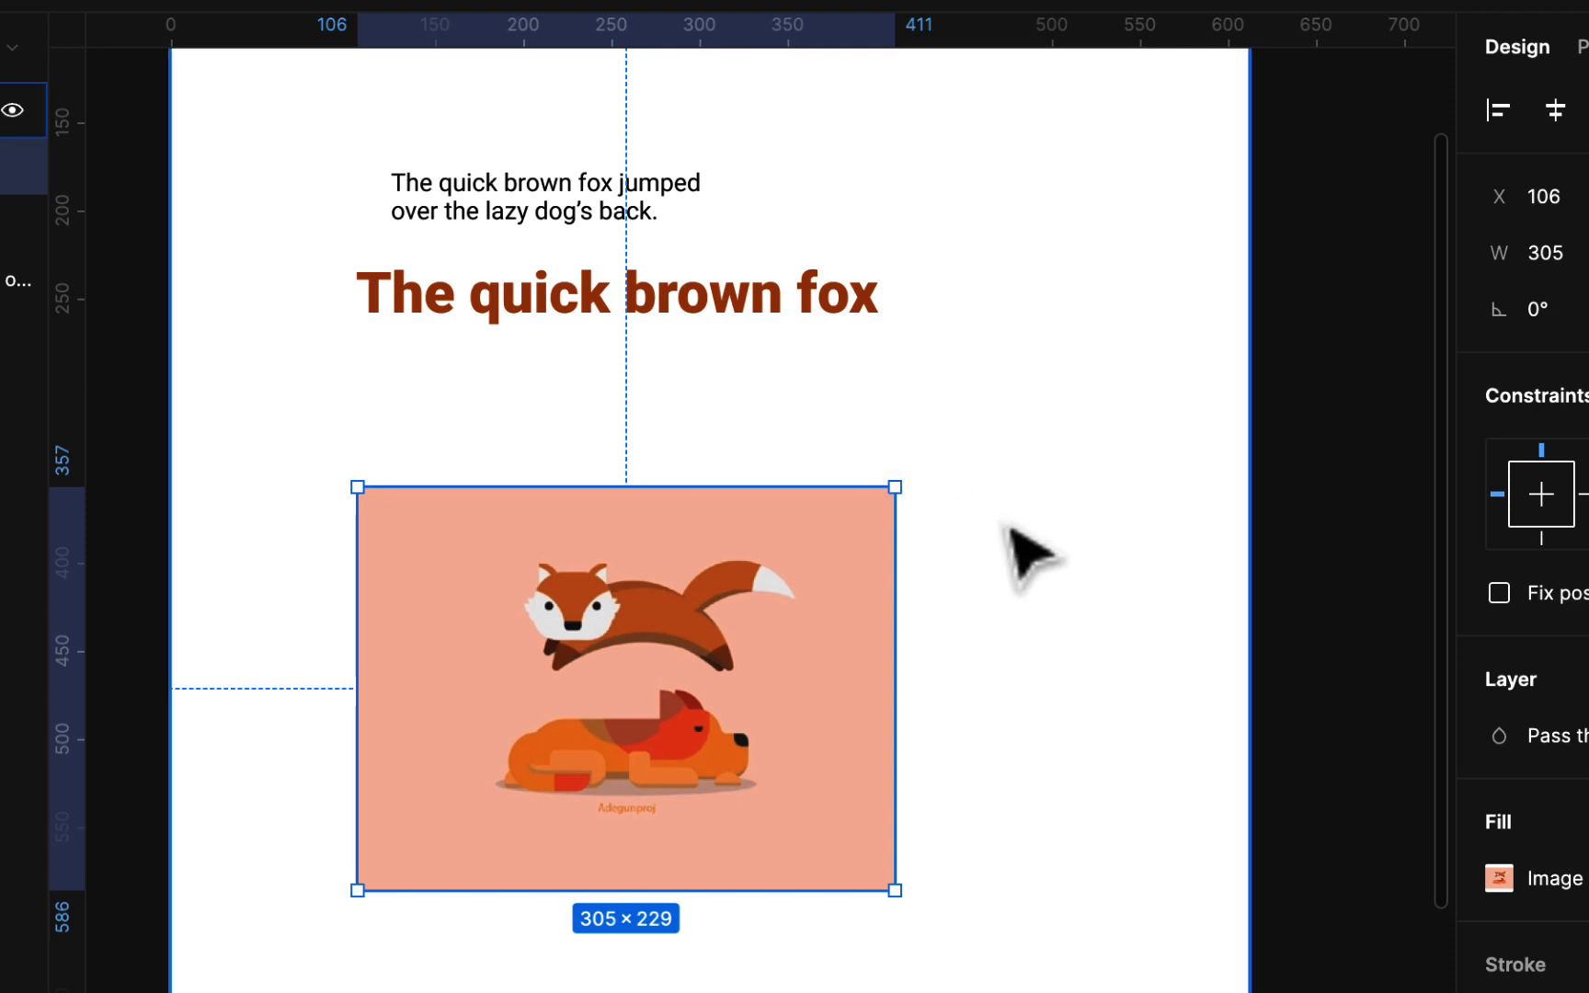
scroll(1030, 556, down, 5)
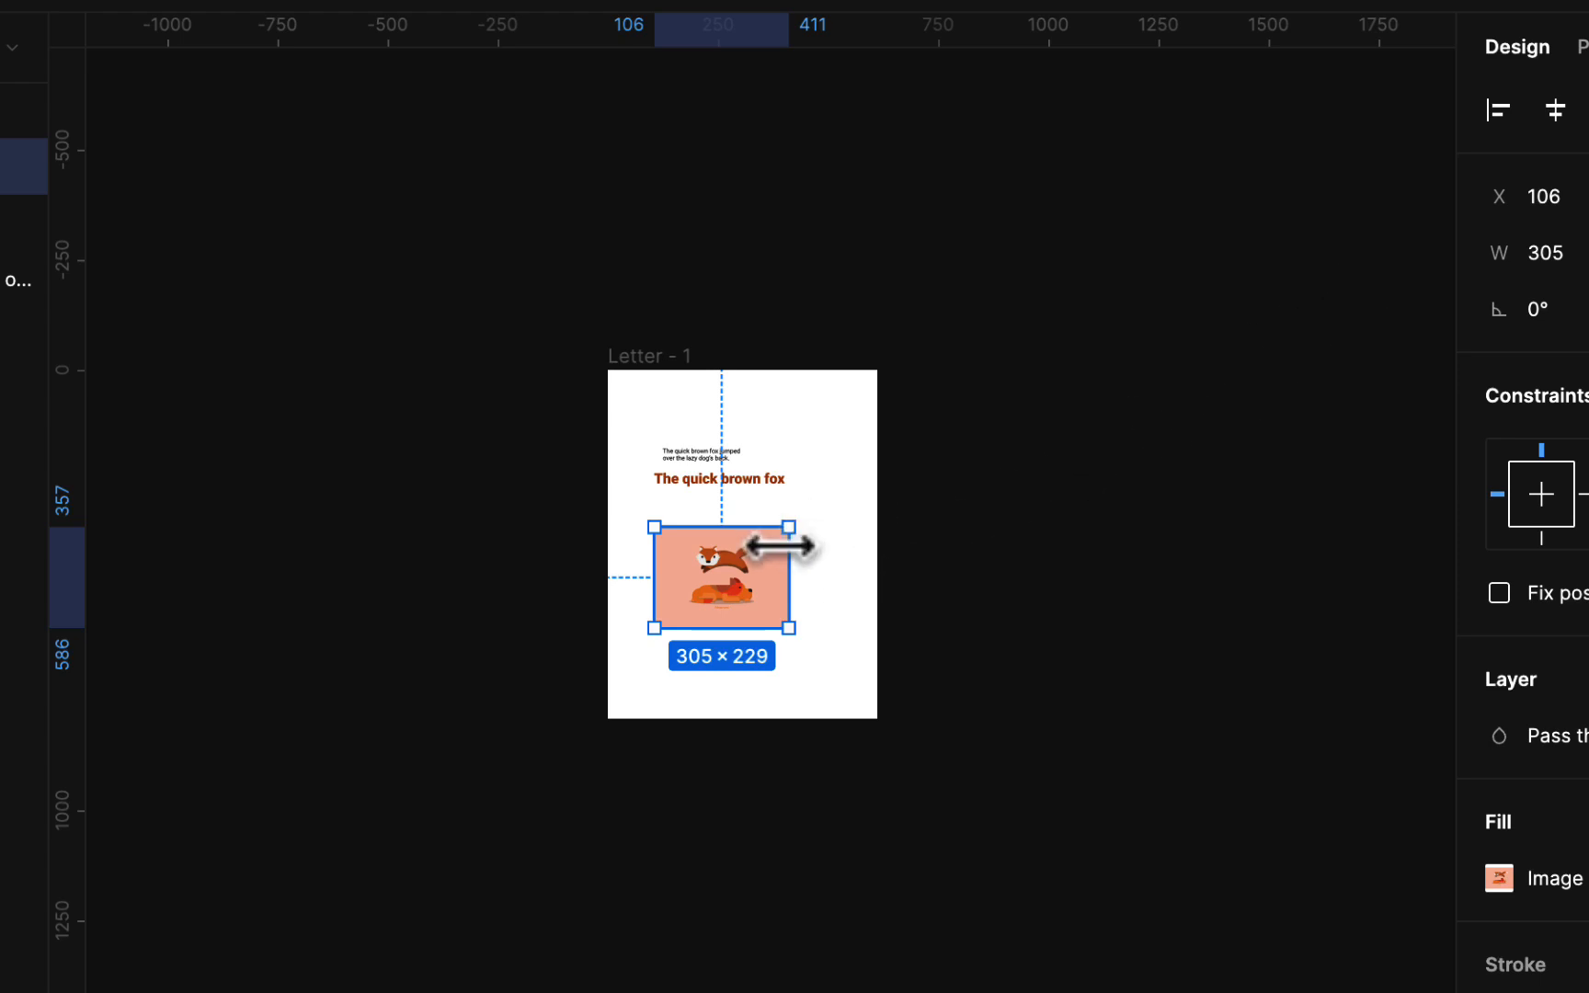
scroll(779, 546, up, 5)
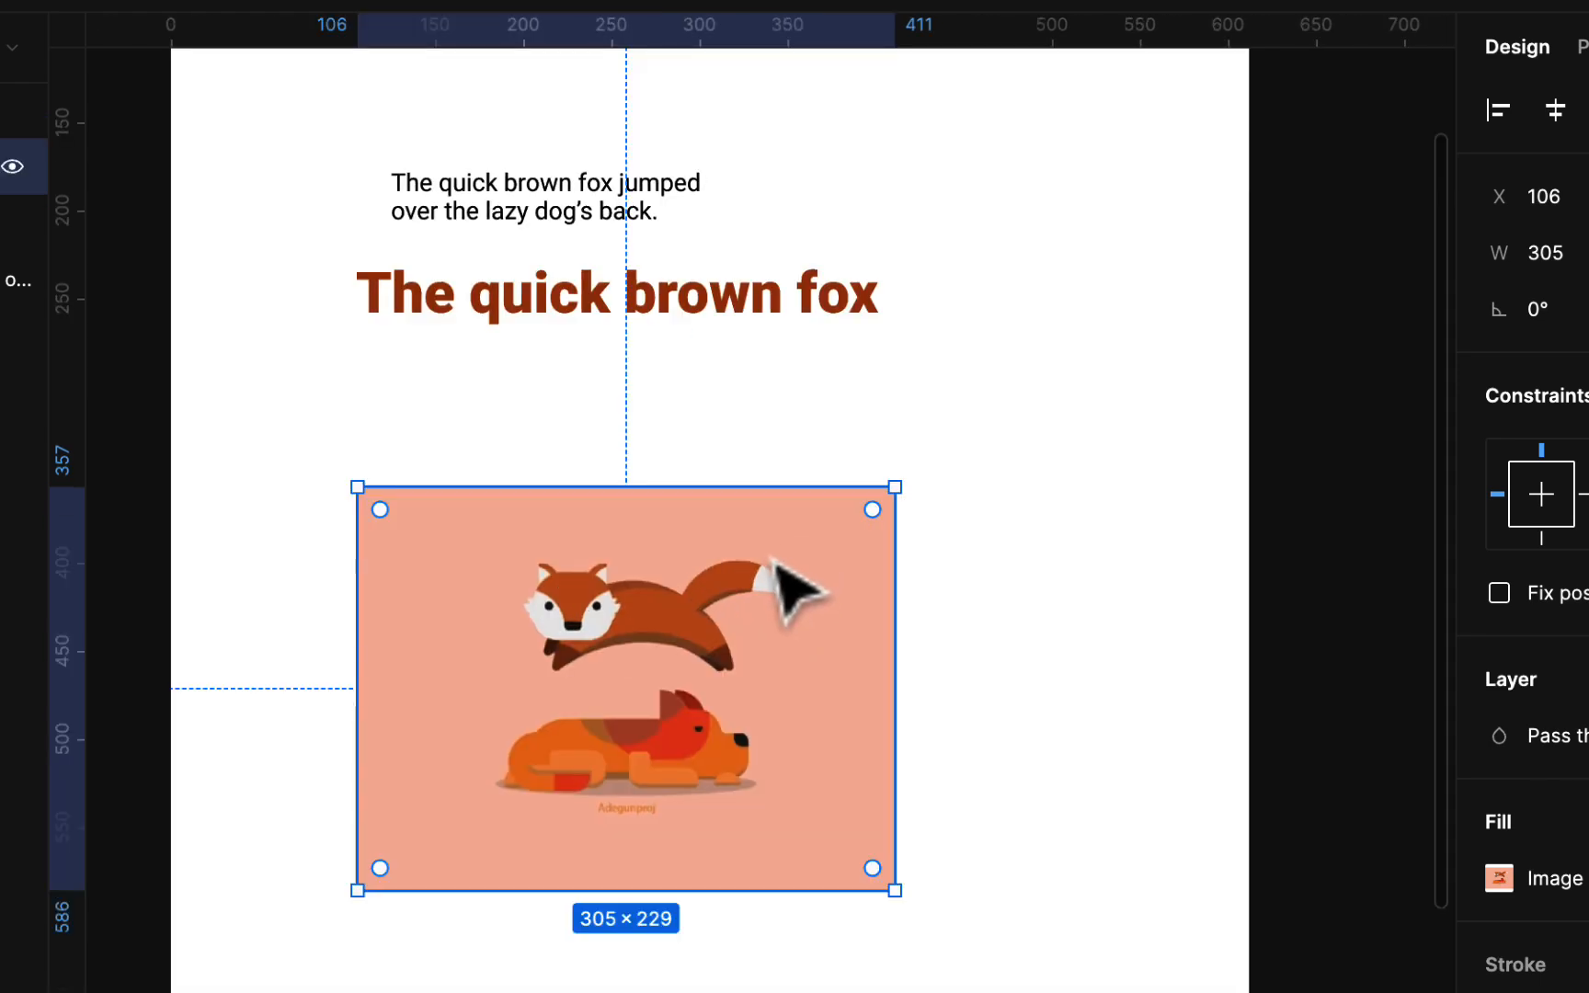
Place the heading directly above the image and shrink the image to 290×218
drag(783, 558, 772, 504)
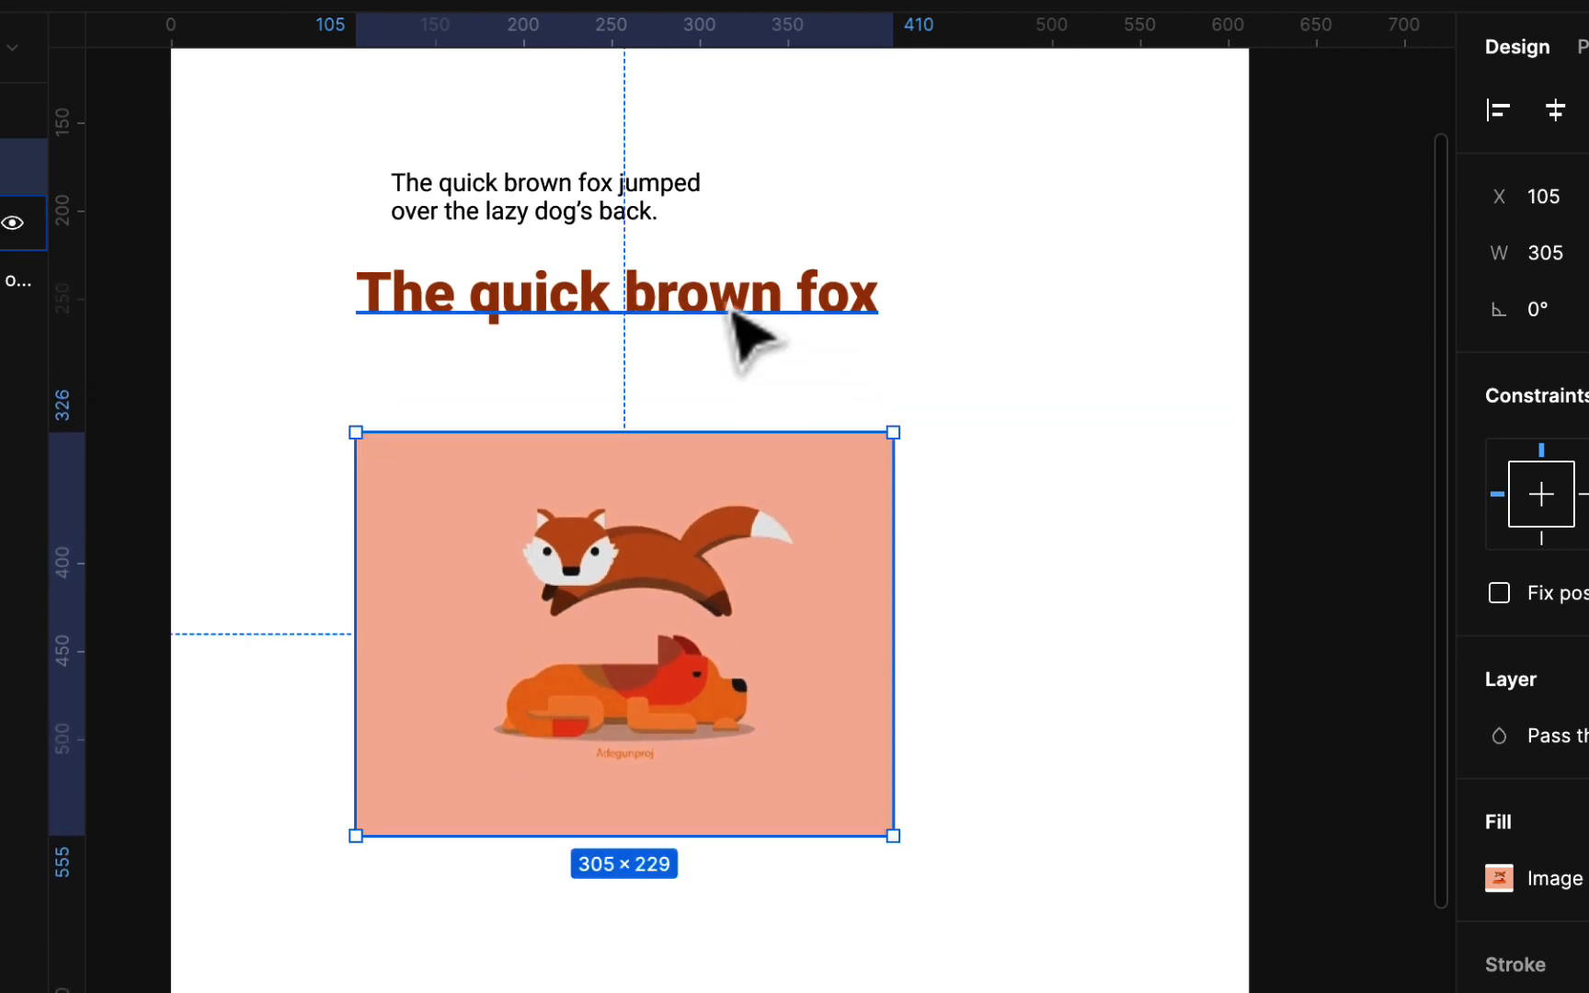
drag(731, 312, 718, 398)
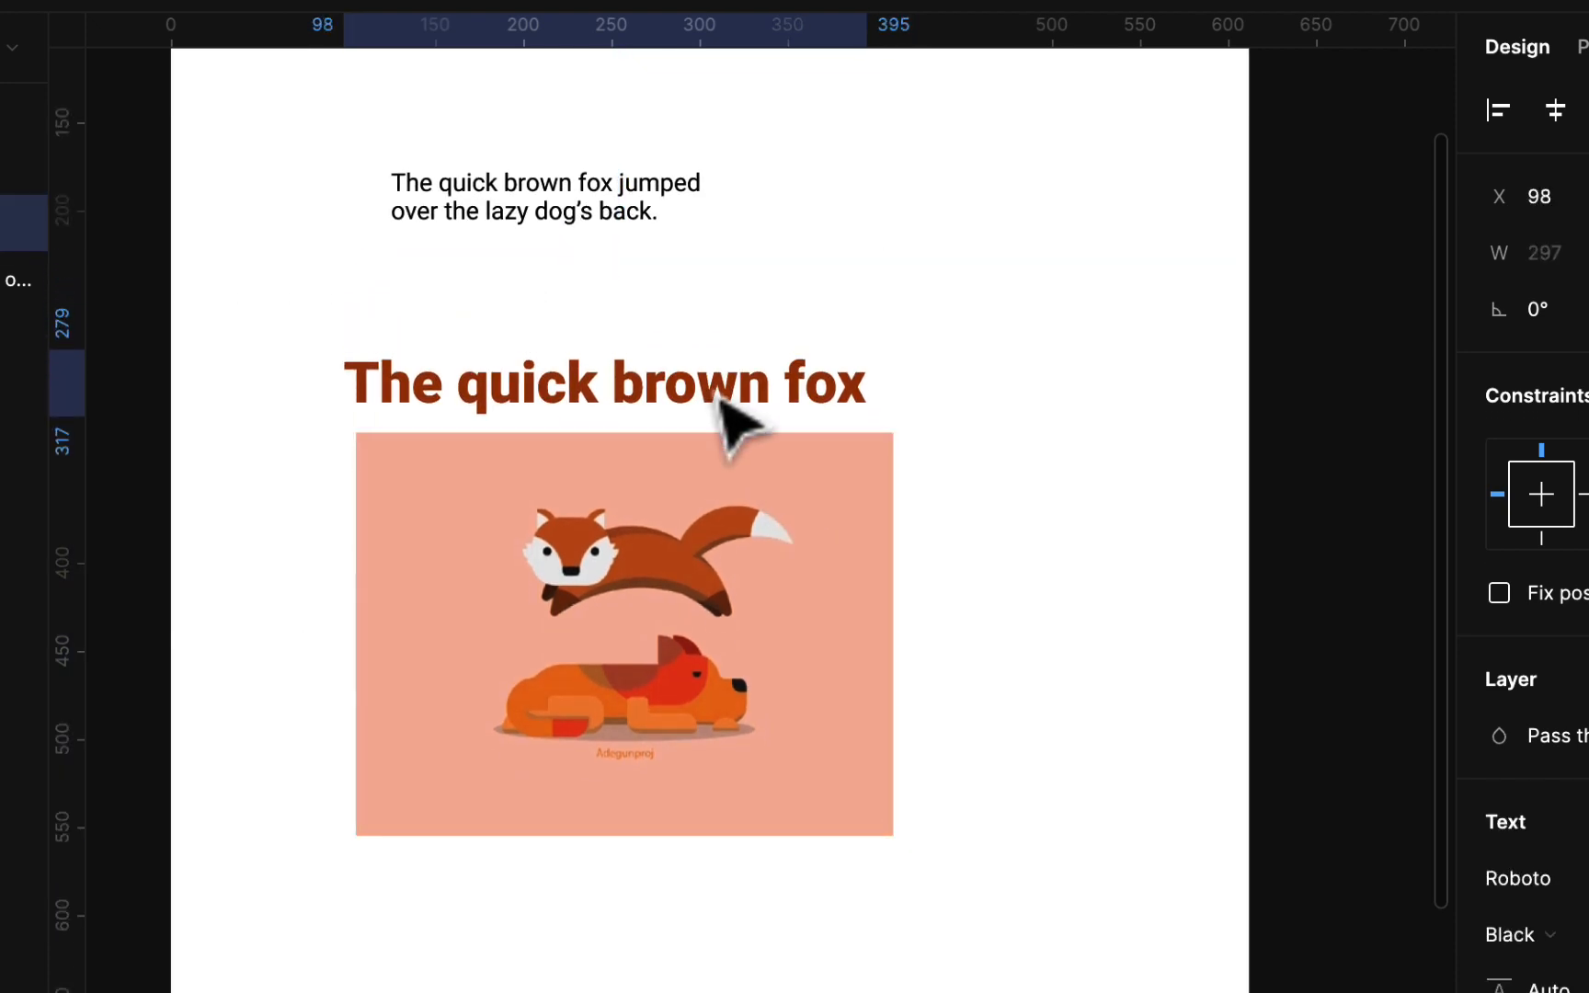
click(818, 487)
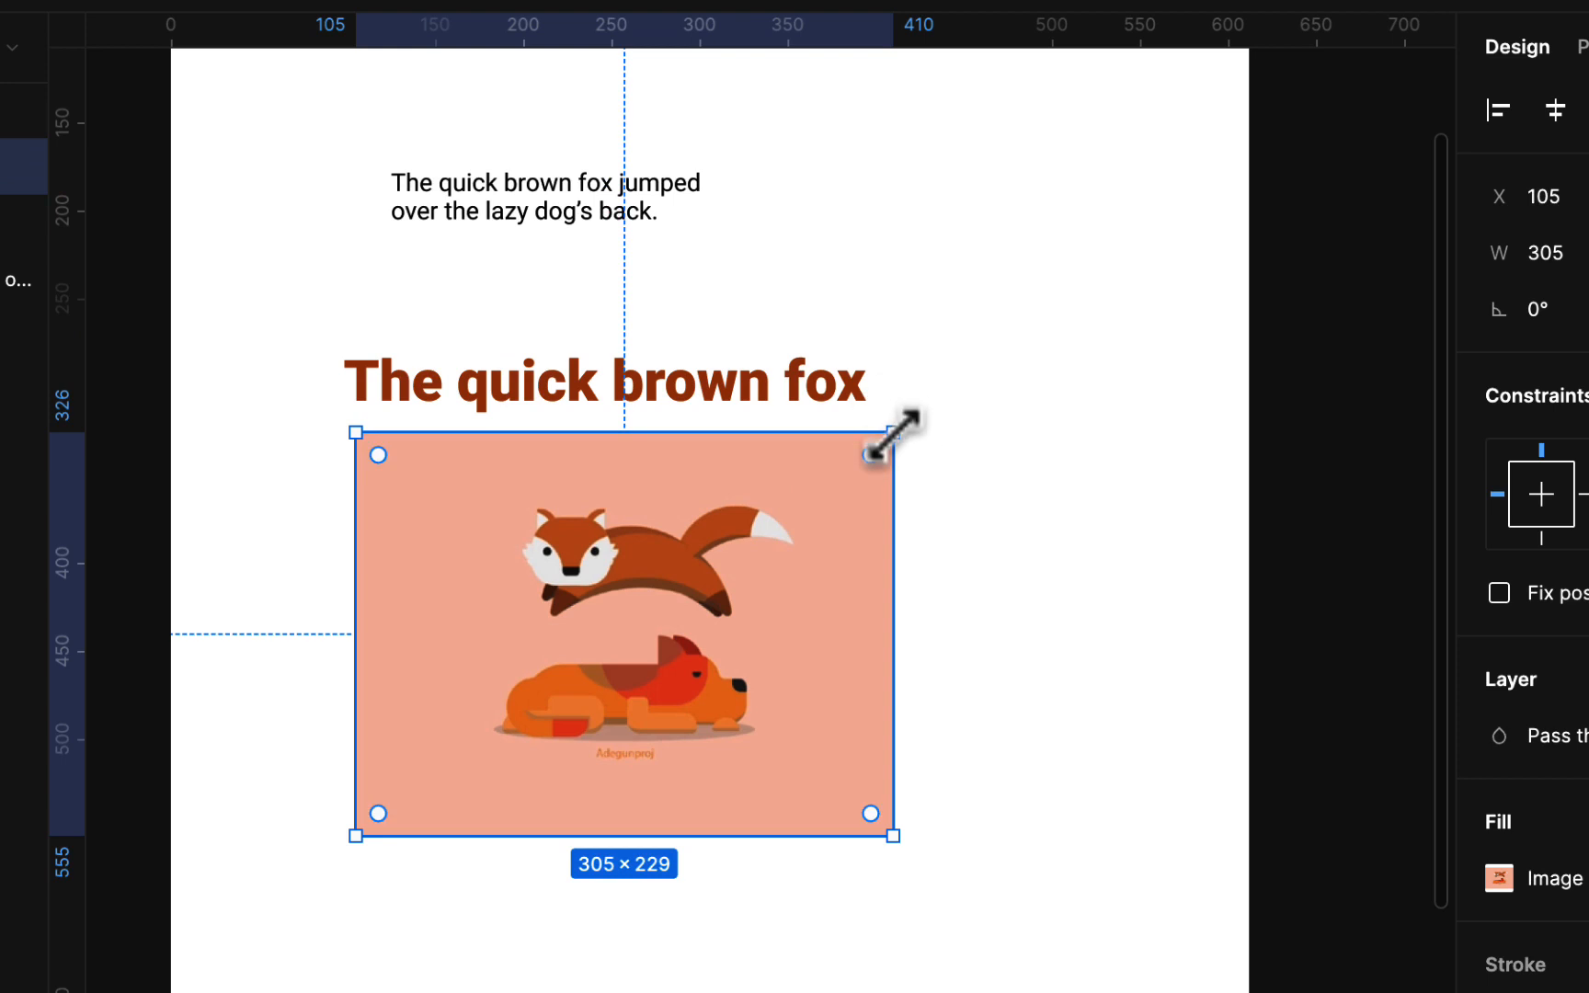
drag(893, 433, 866, 452)
mouse_move(809, 581)
mouse_down()
mouse_move(810, 543)
mouse_move(811, 562)
mouse_up()
Move the sentence below the fox image and marquee-select all three items
drag(557, 197, 521, 864)
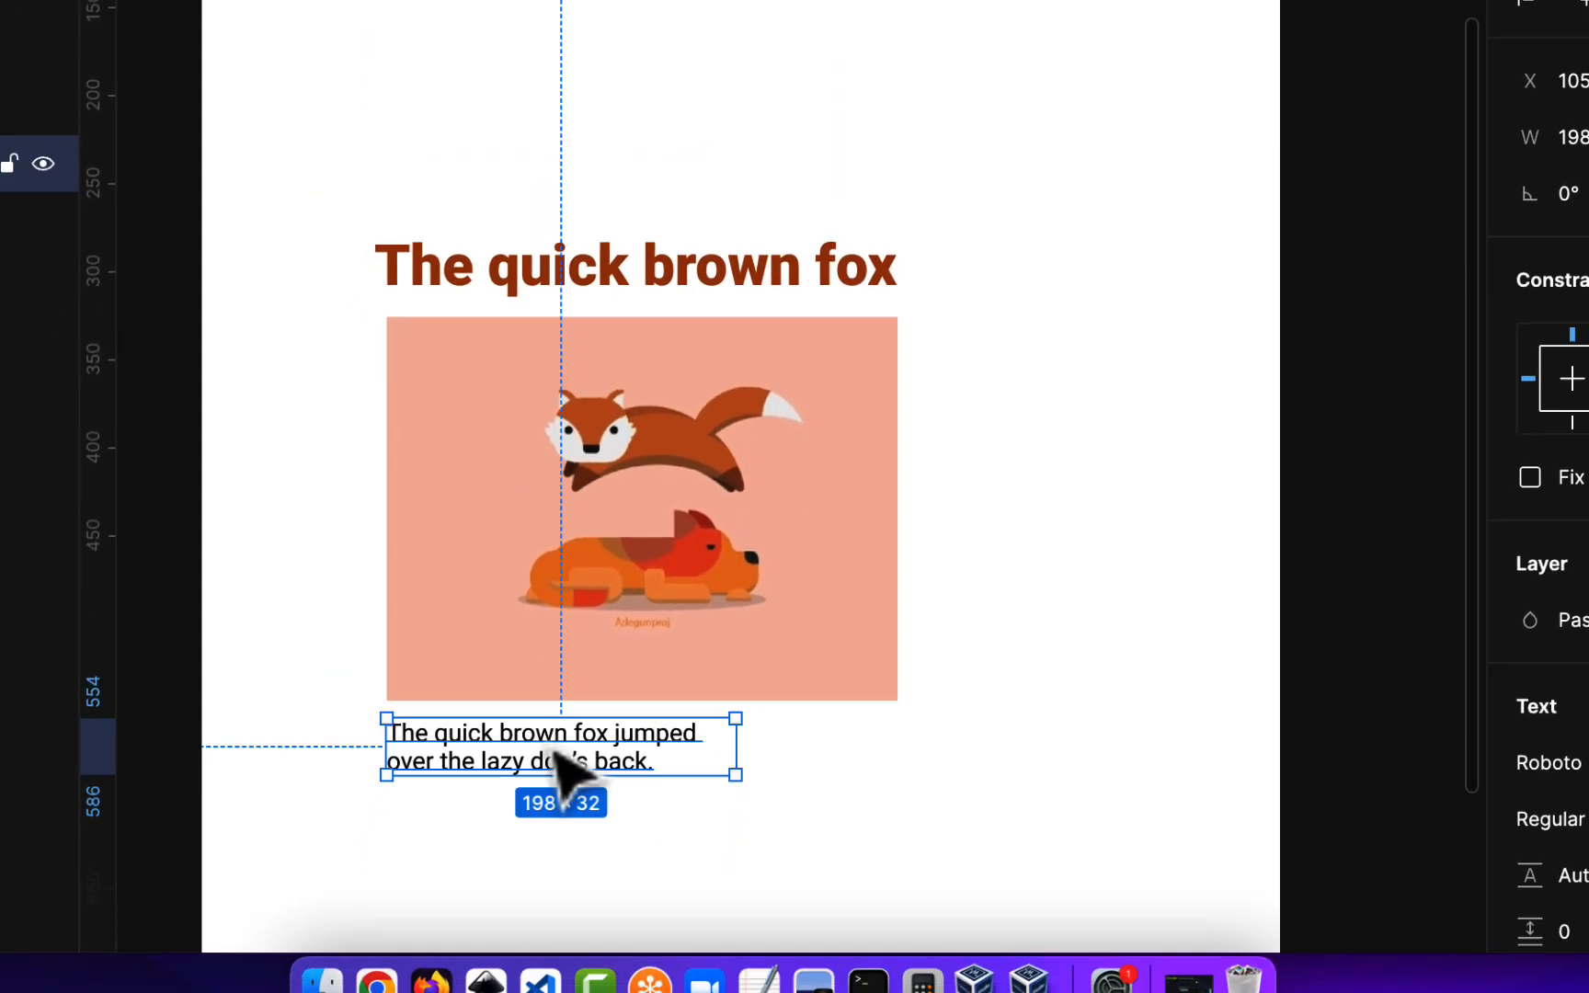
drag(558, 765, 558, 765)
drag(300, 146, 1085, 802)
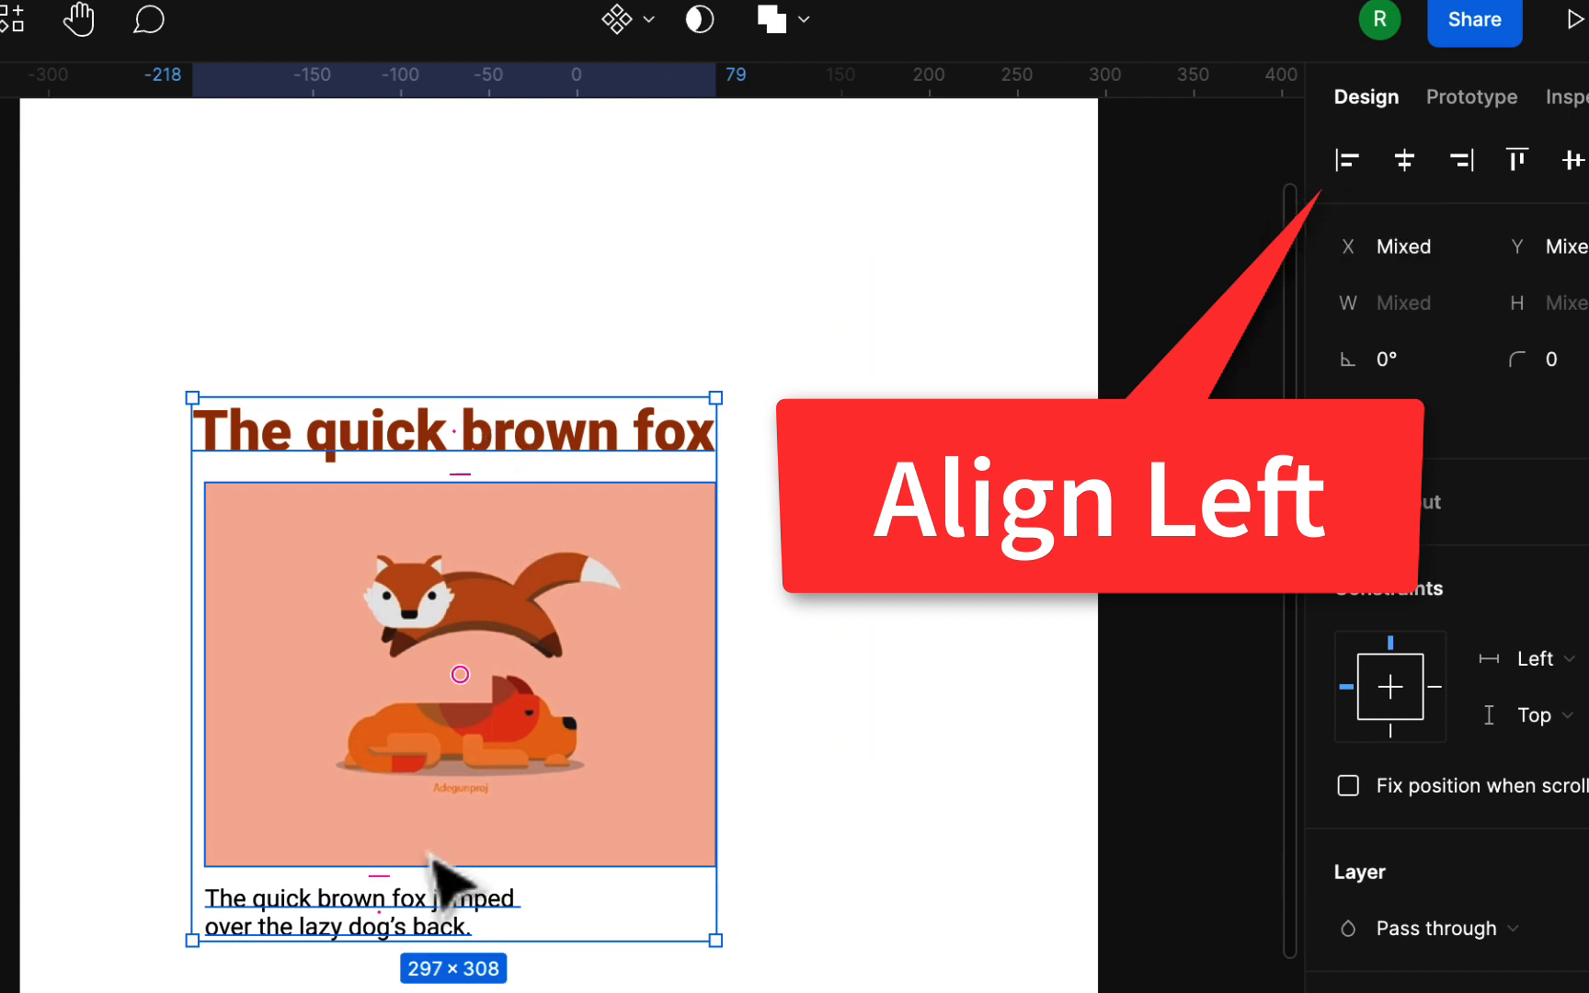
Left-align the heading, image and sentence, then nudge the sentence down slightly
click(1347, 161)
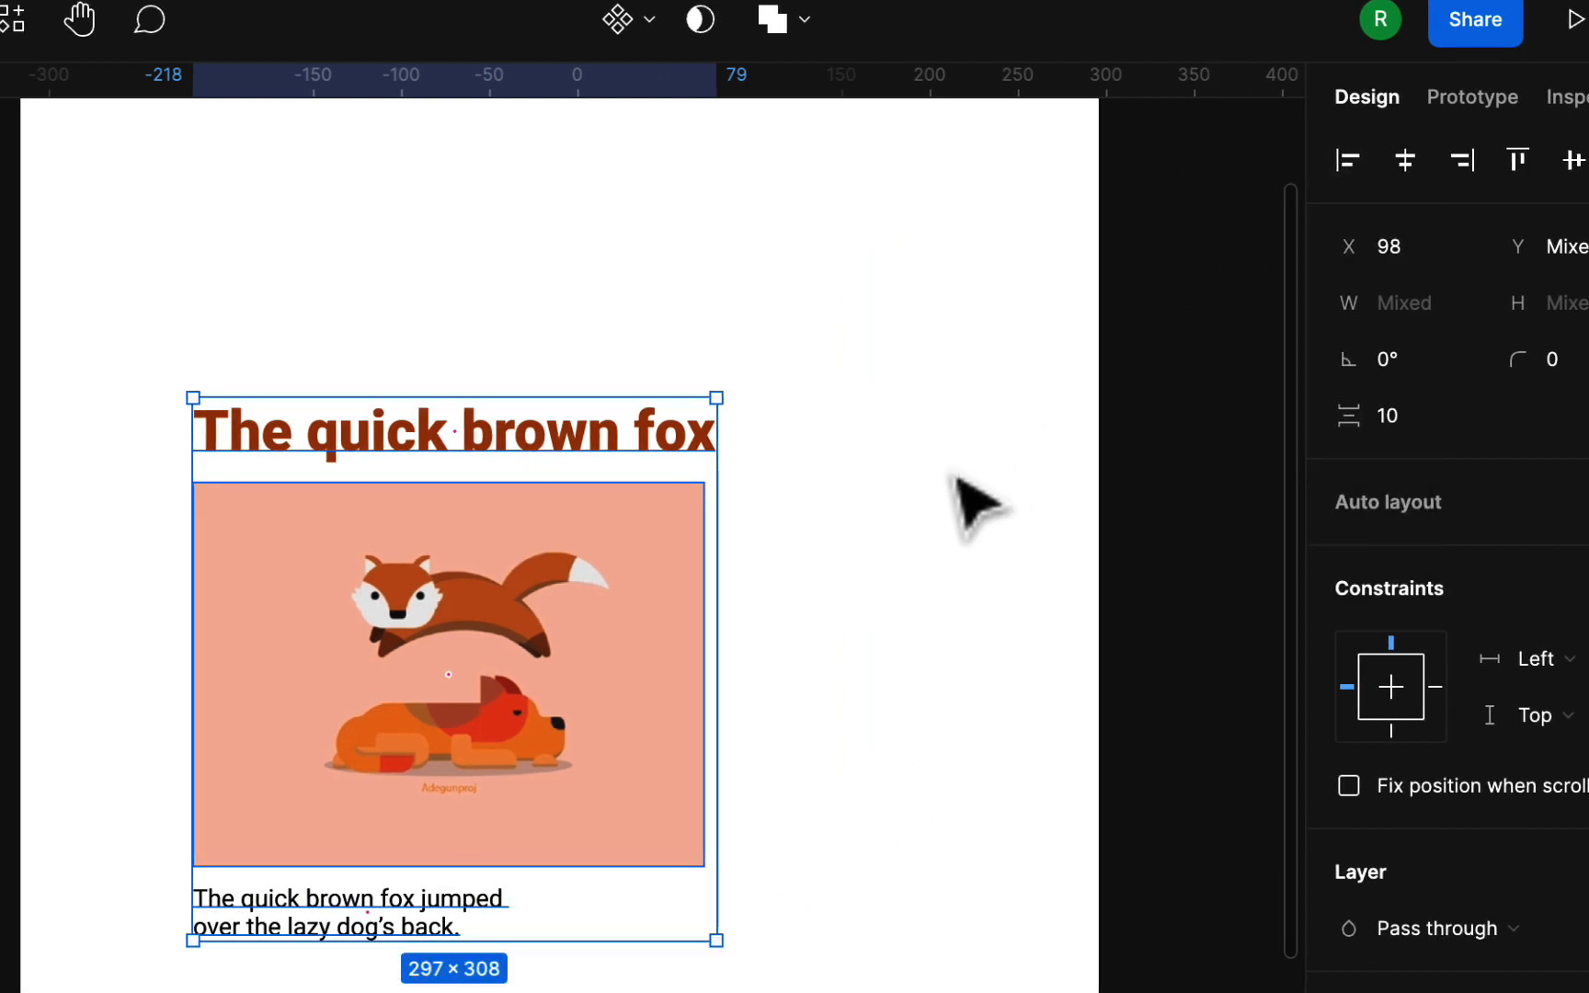
click(908, 570)
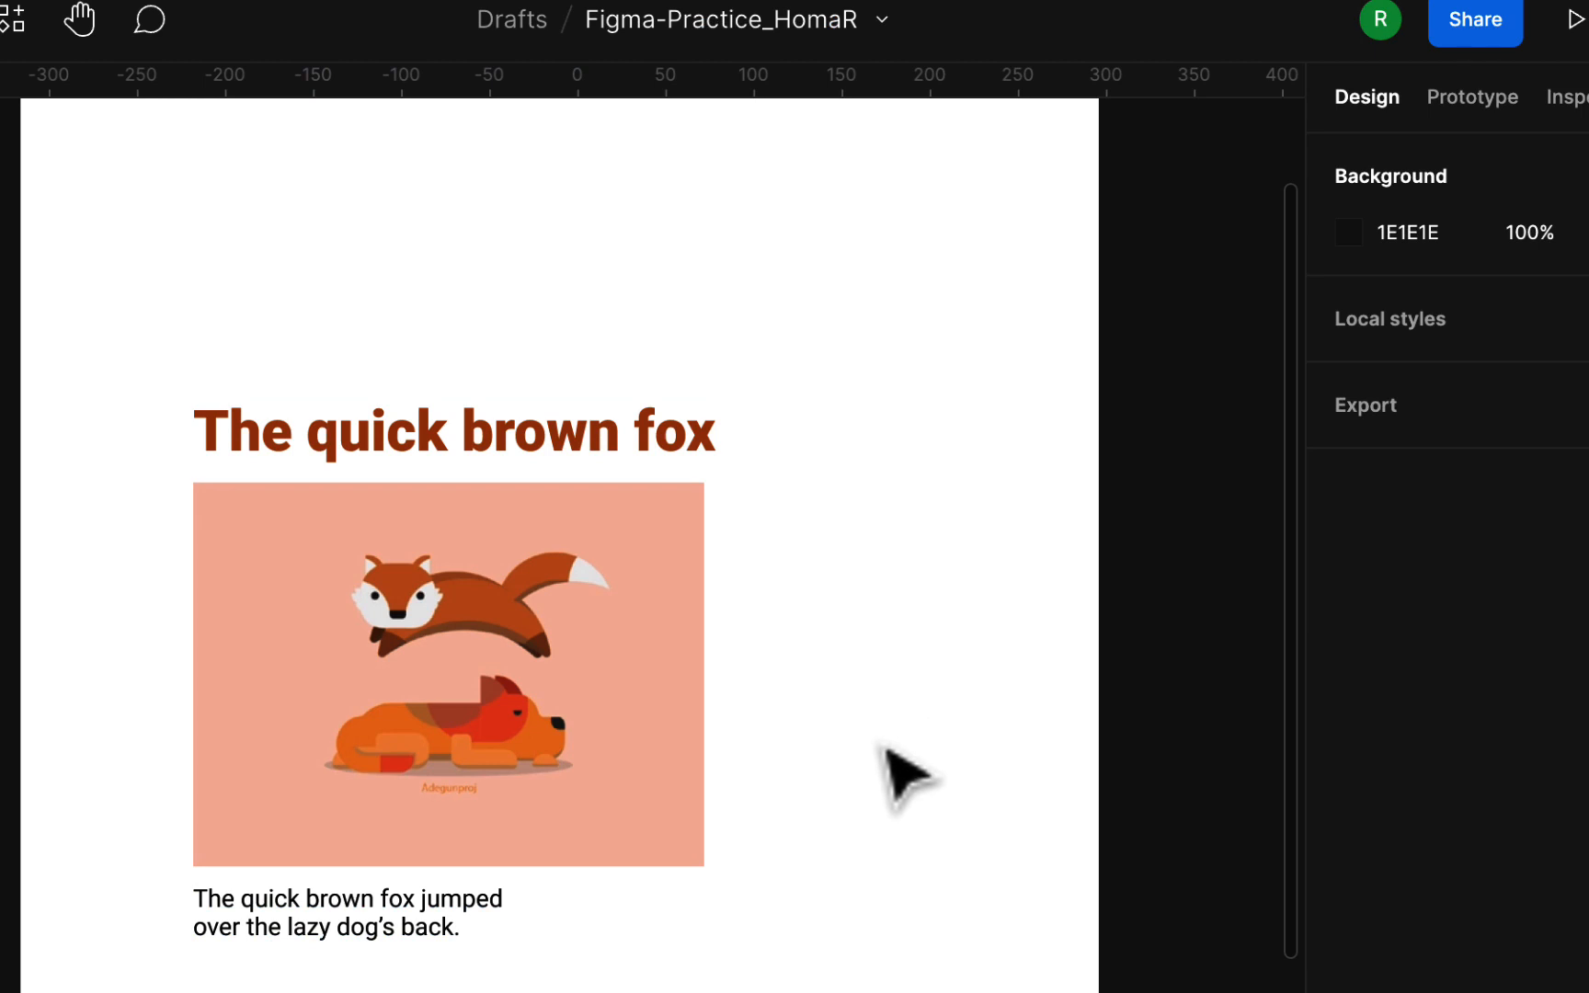
click(433, 906)
key(Down)
key(Down)
key(Down)
key(Down)
key(Down)
key(Down)
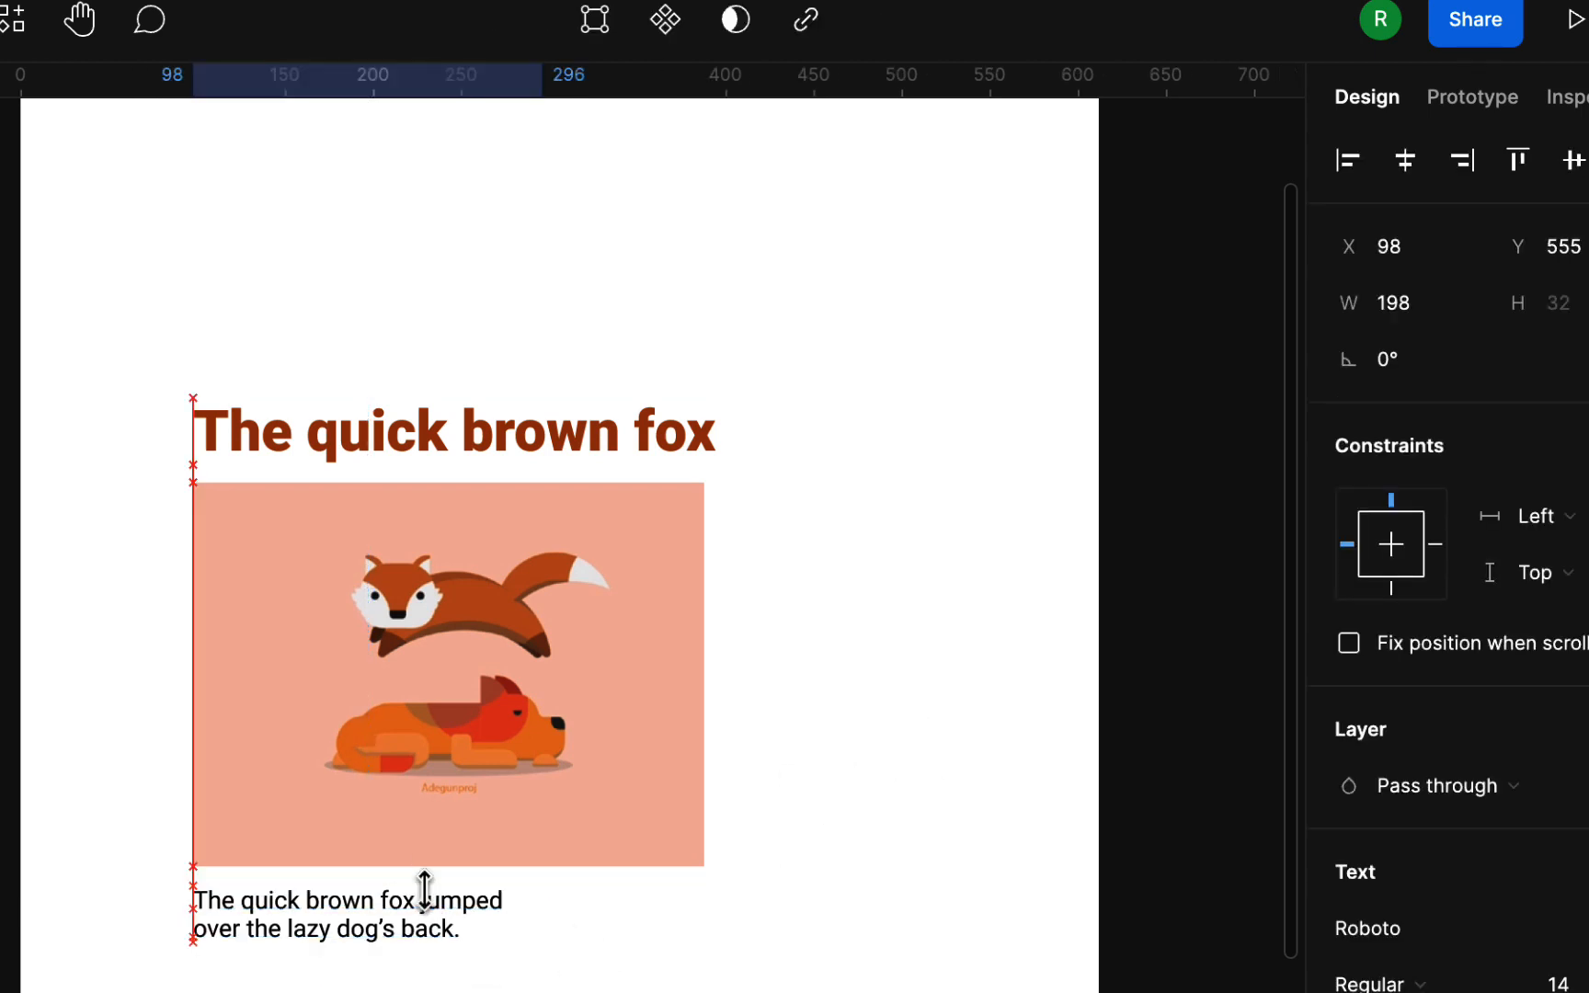
click(947, 602)
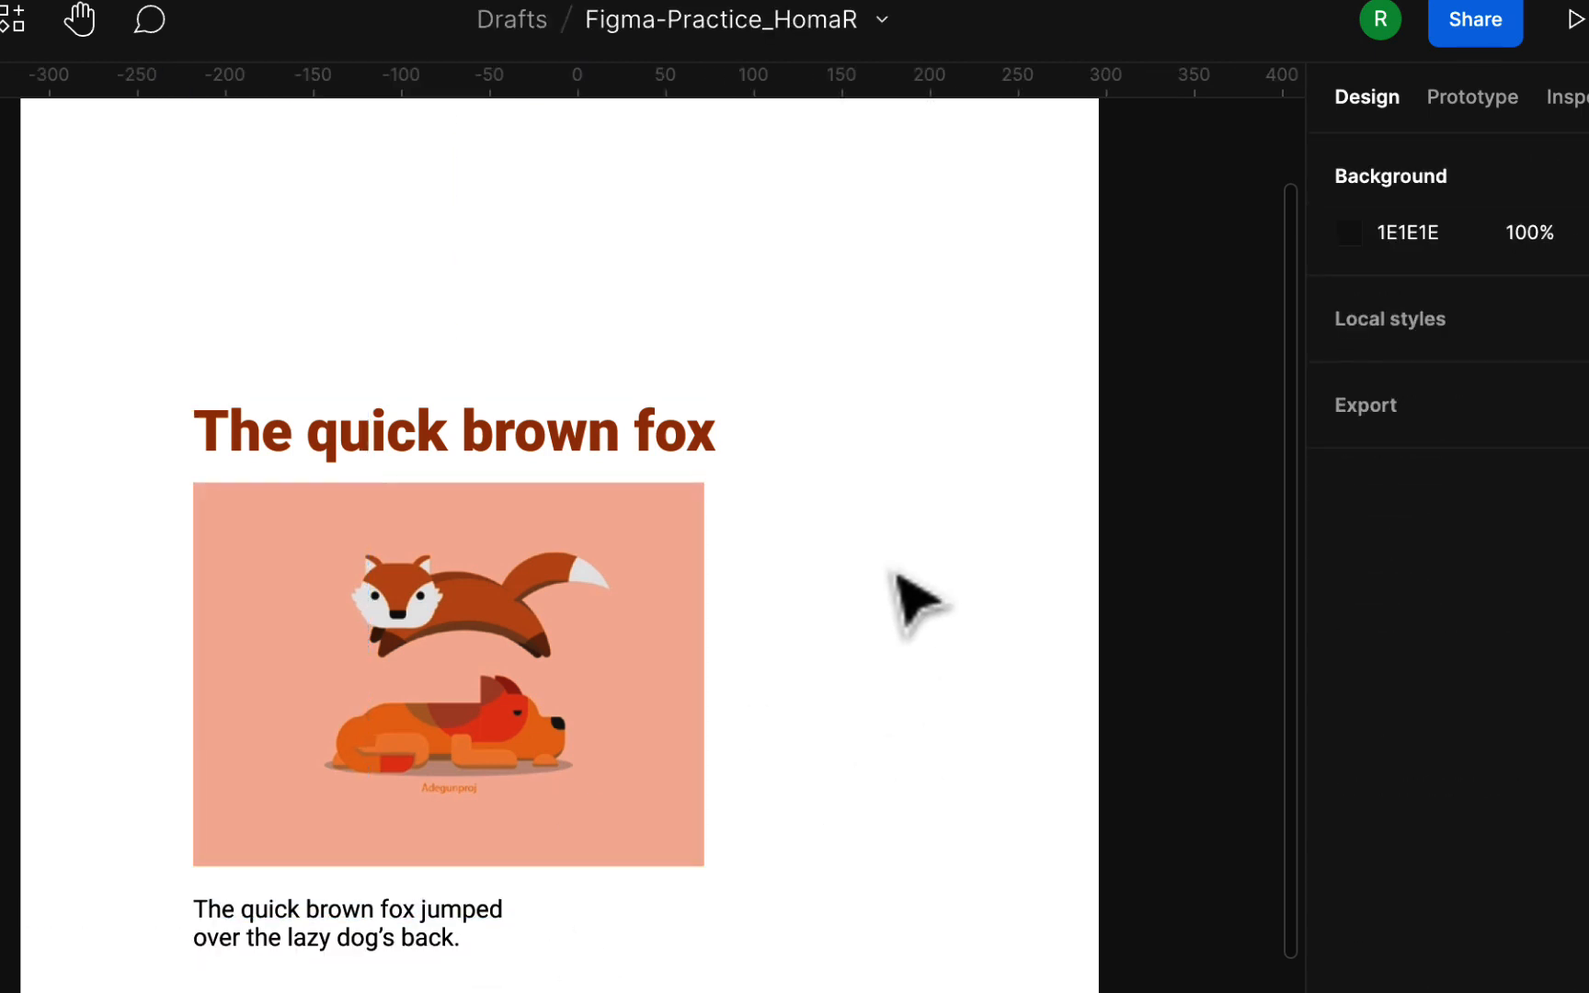
Widen the fox image so its right edge matches the heading's
click(654, 455)
click(667, 507)
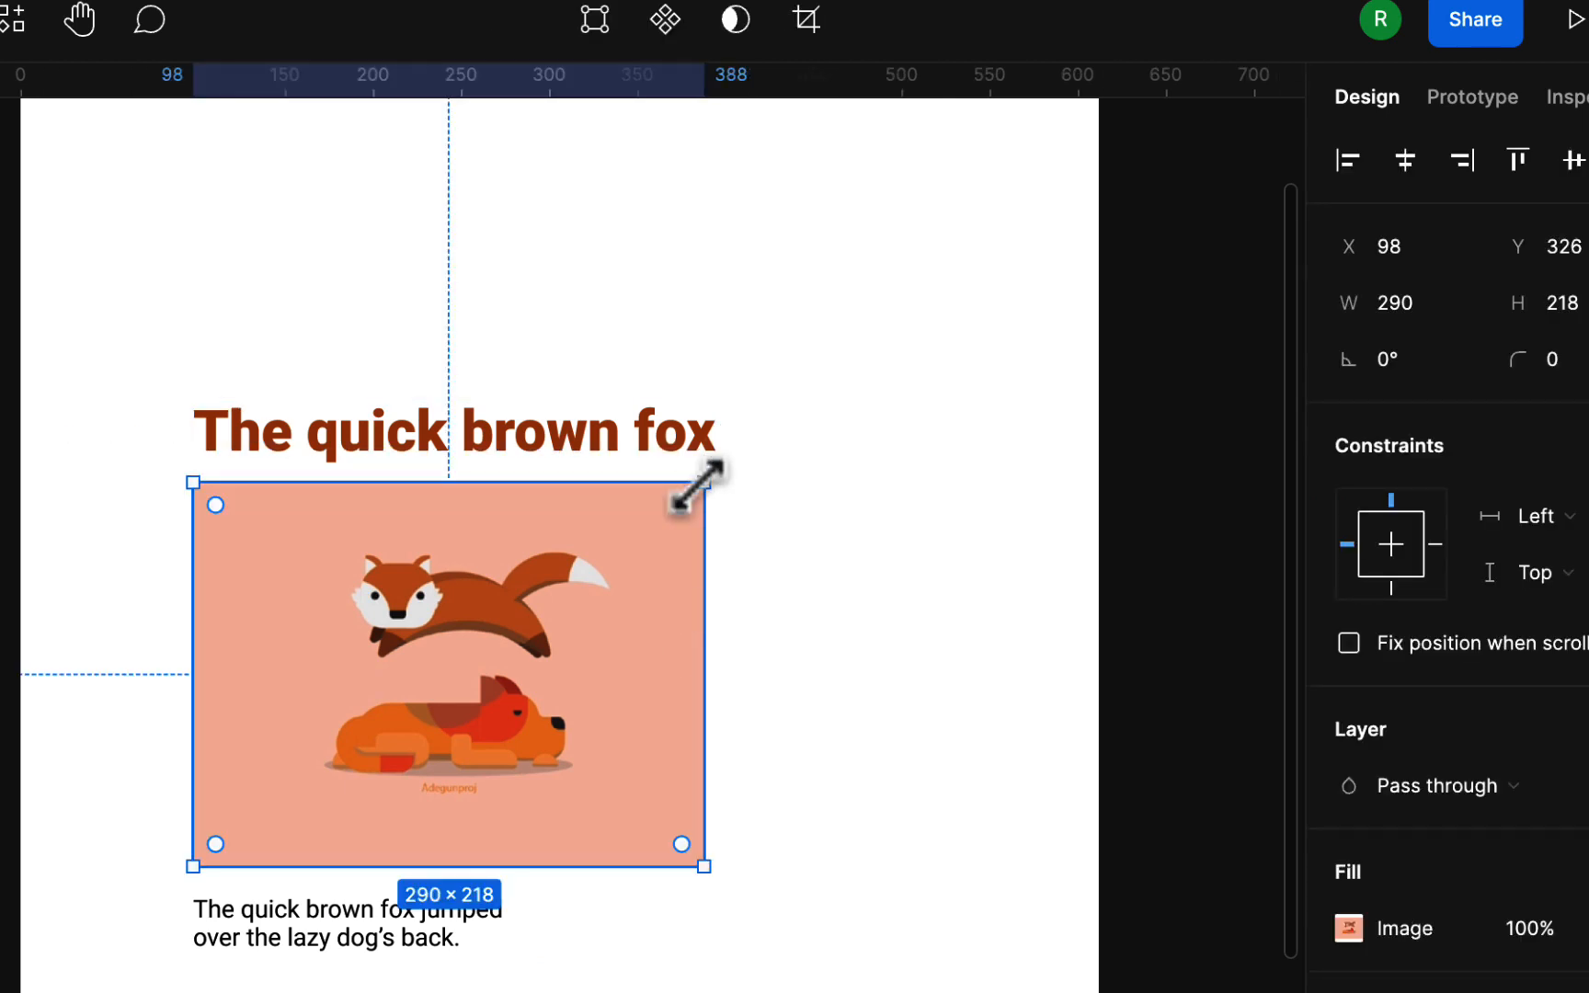
drag(705, 495, 717, 488)
click(832, 458)
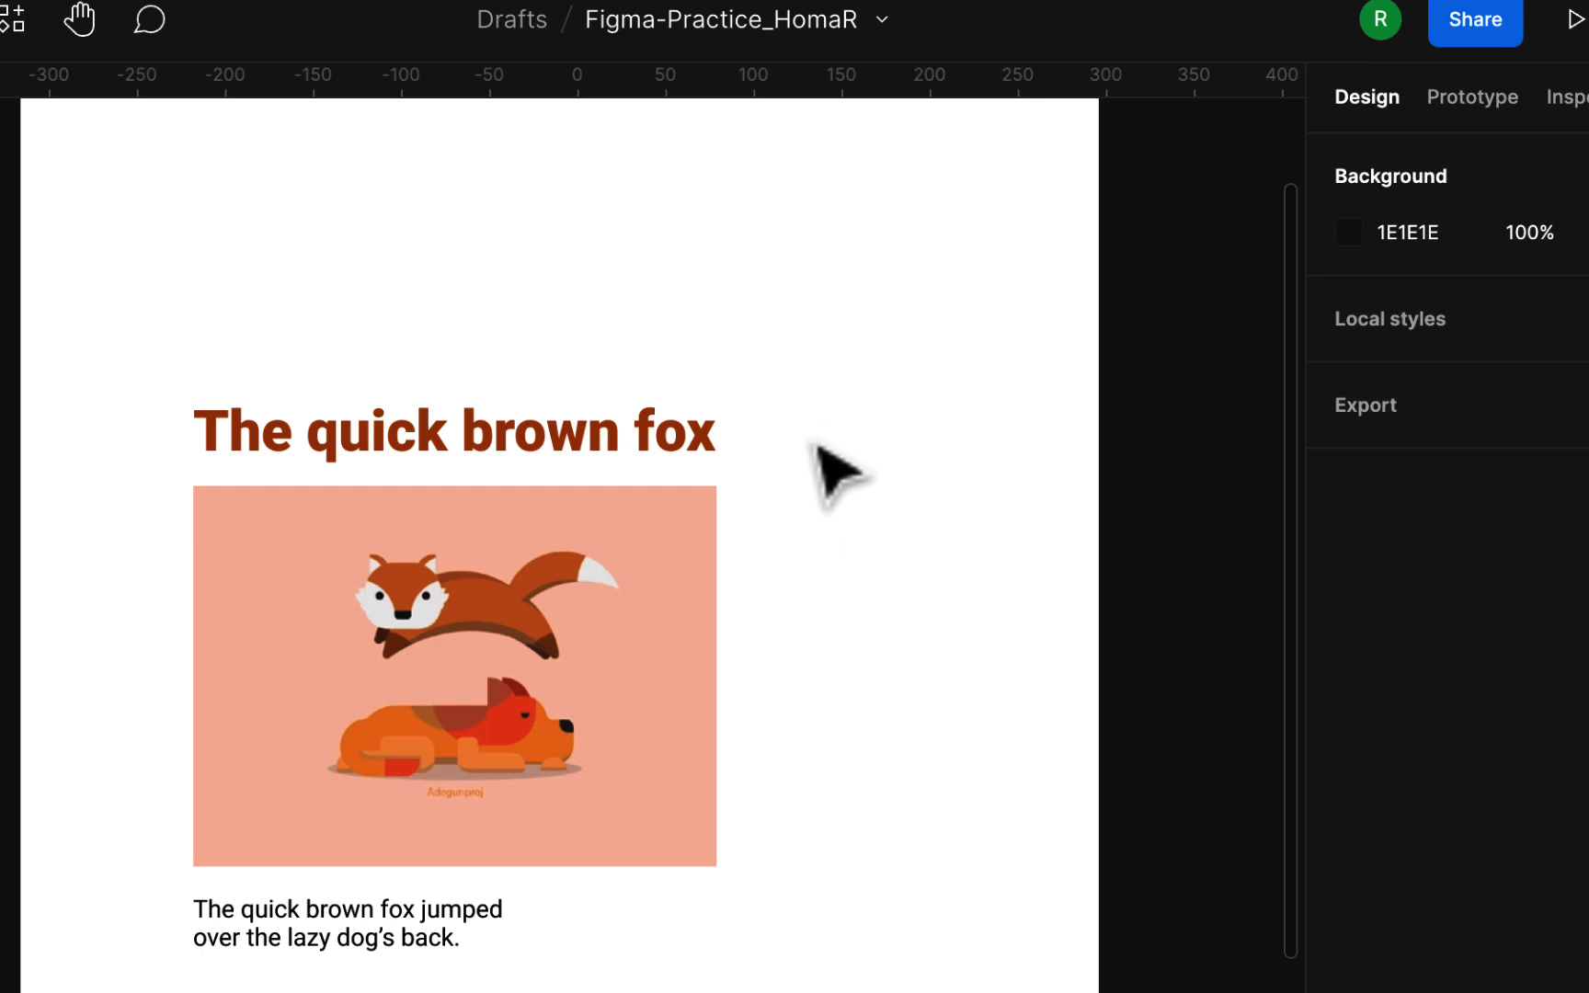
click(686, 450)
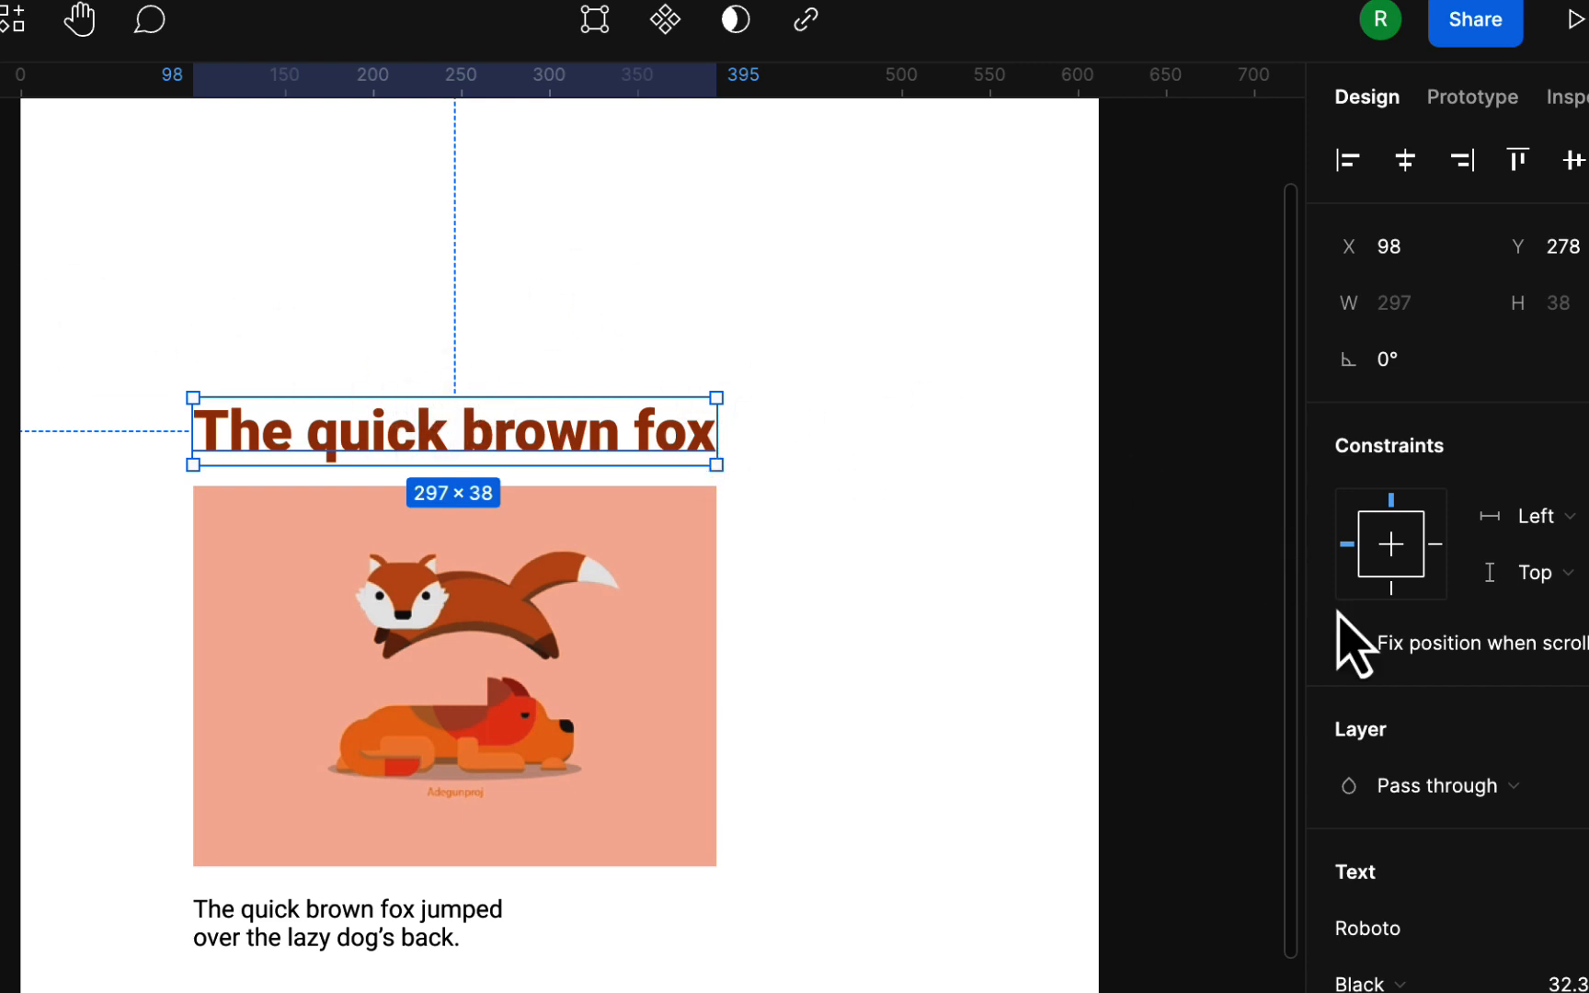
scroll(1407, 654, down, 4)
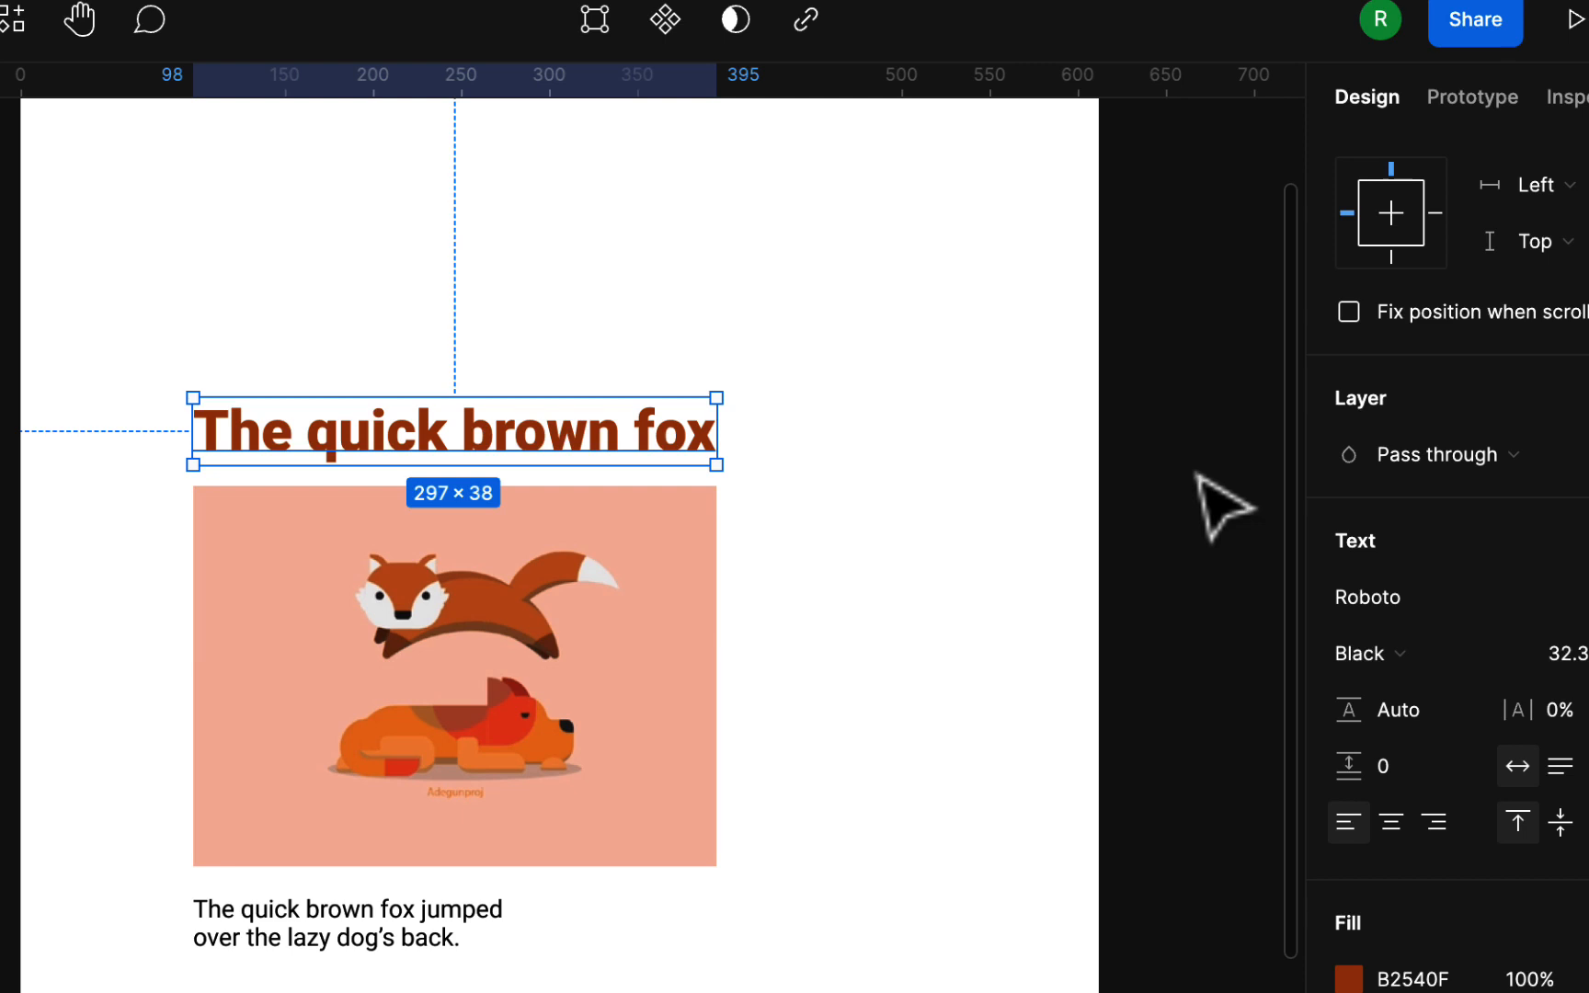
click(993, 532)
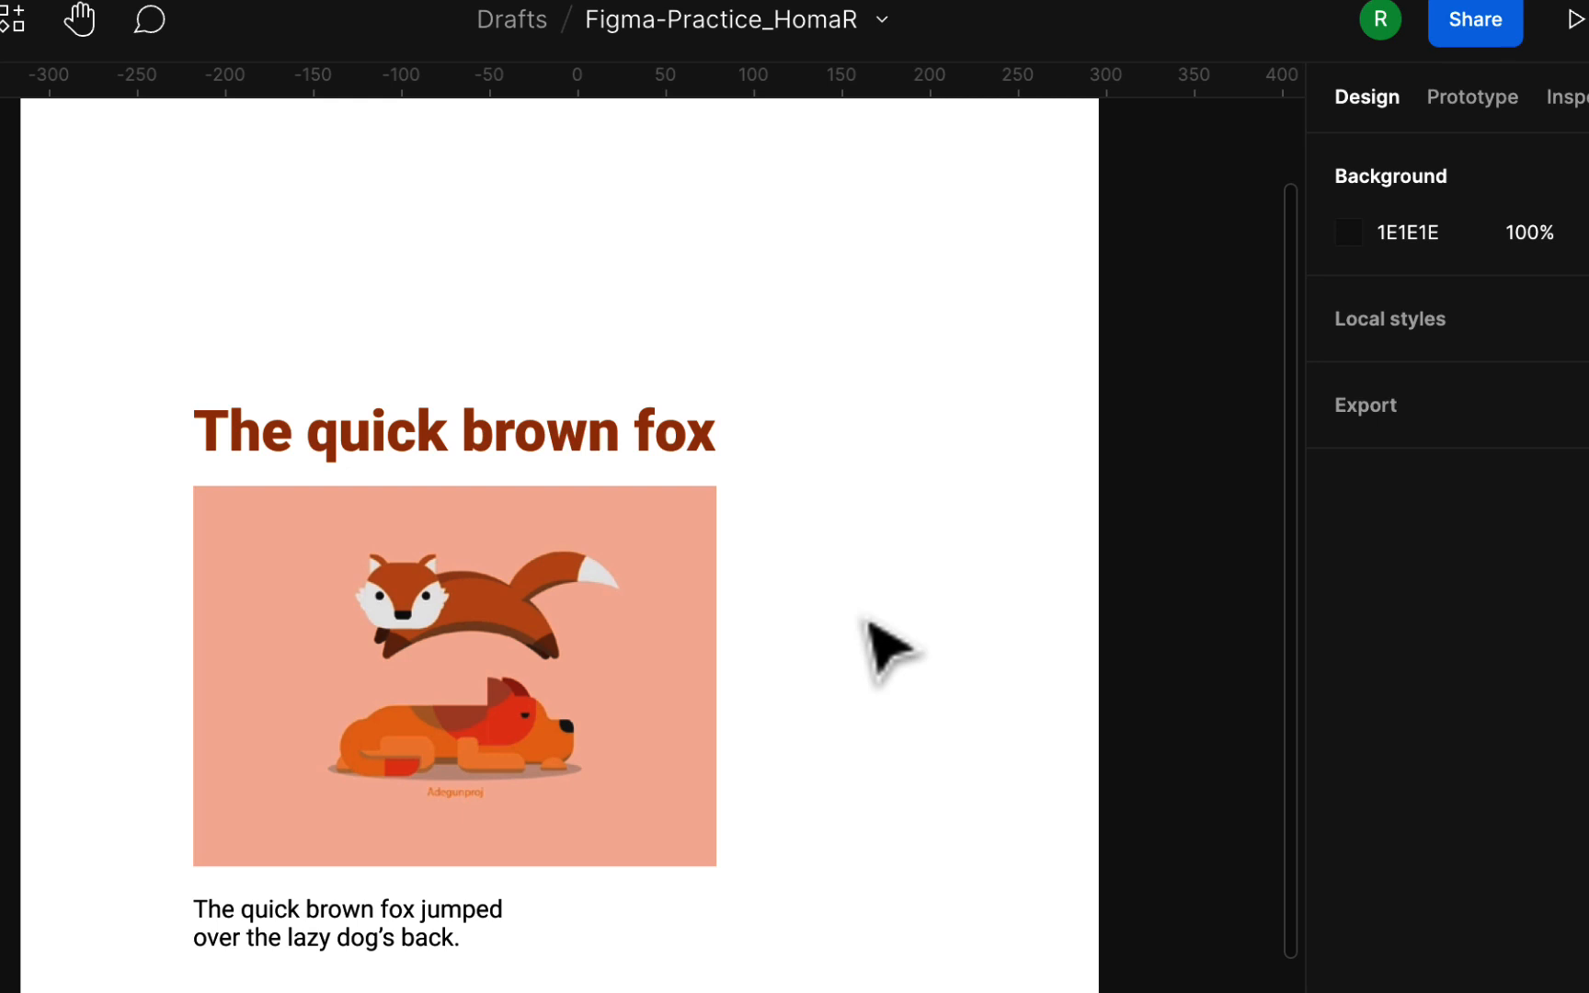
key(super+backslash)
Reopen the practice file from drafts and copy its anyone-with-the-link-can-view share link
click(42, 23)
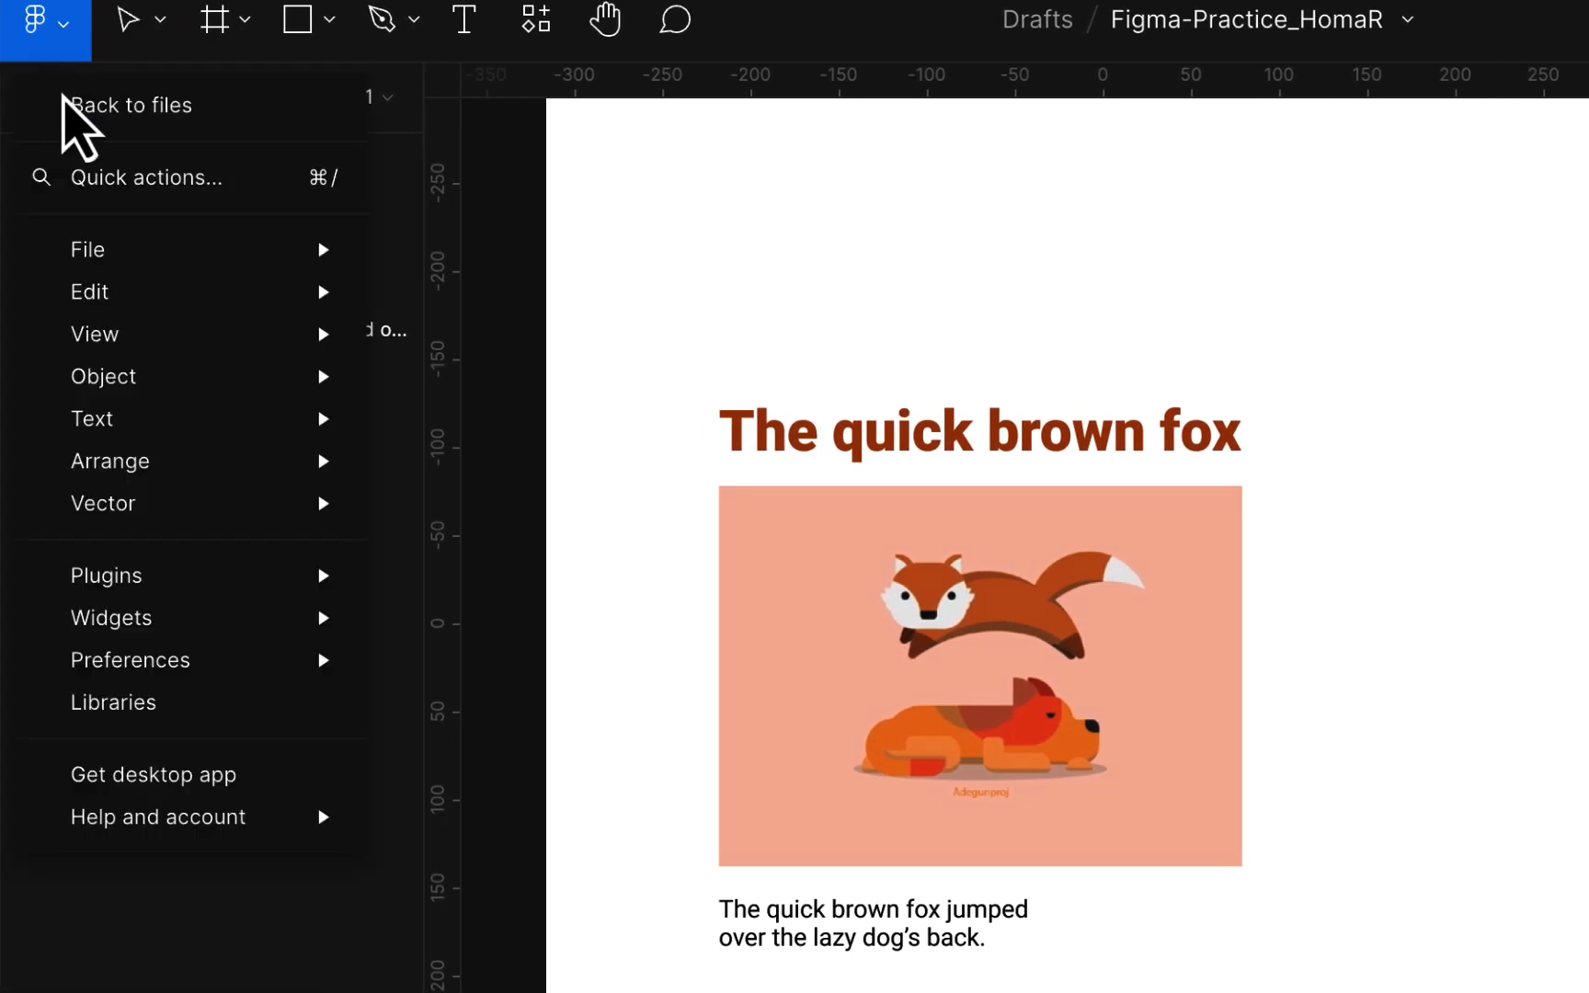
click(64, 101)
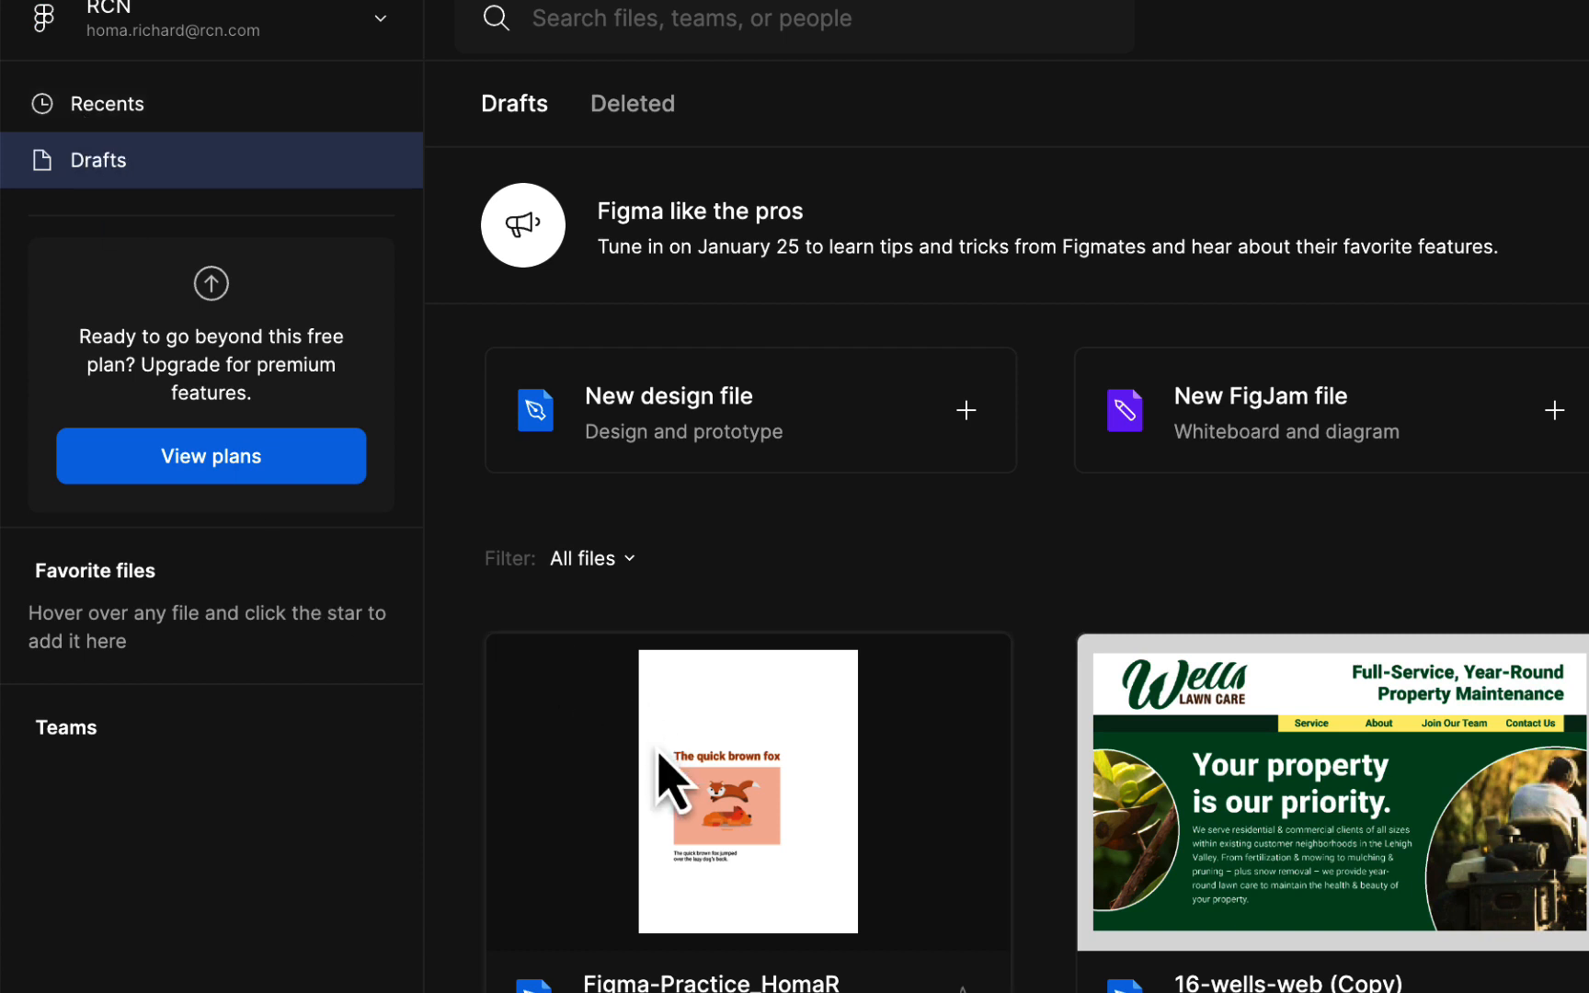
double_click(782, 746)
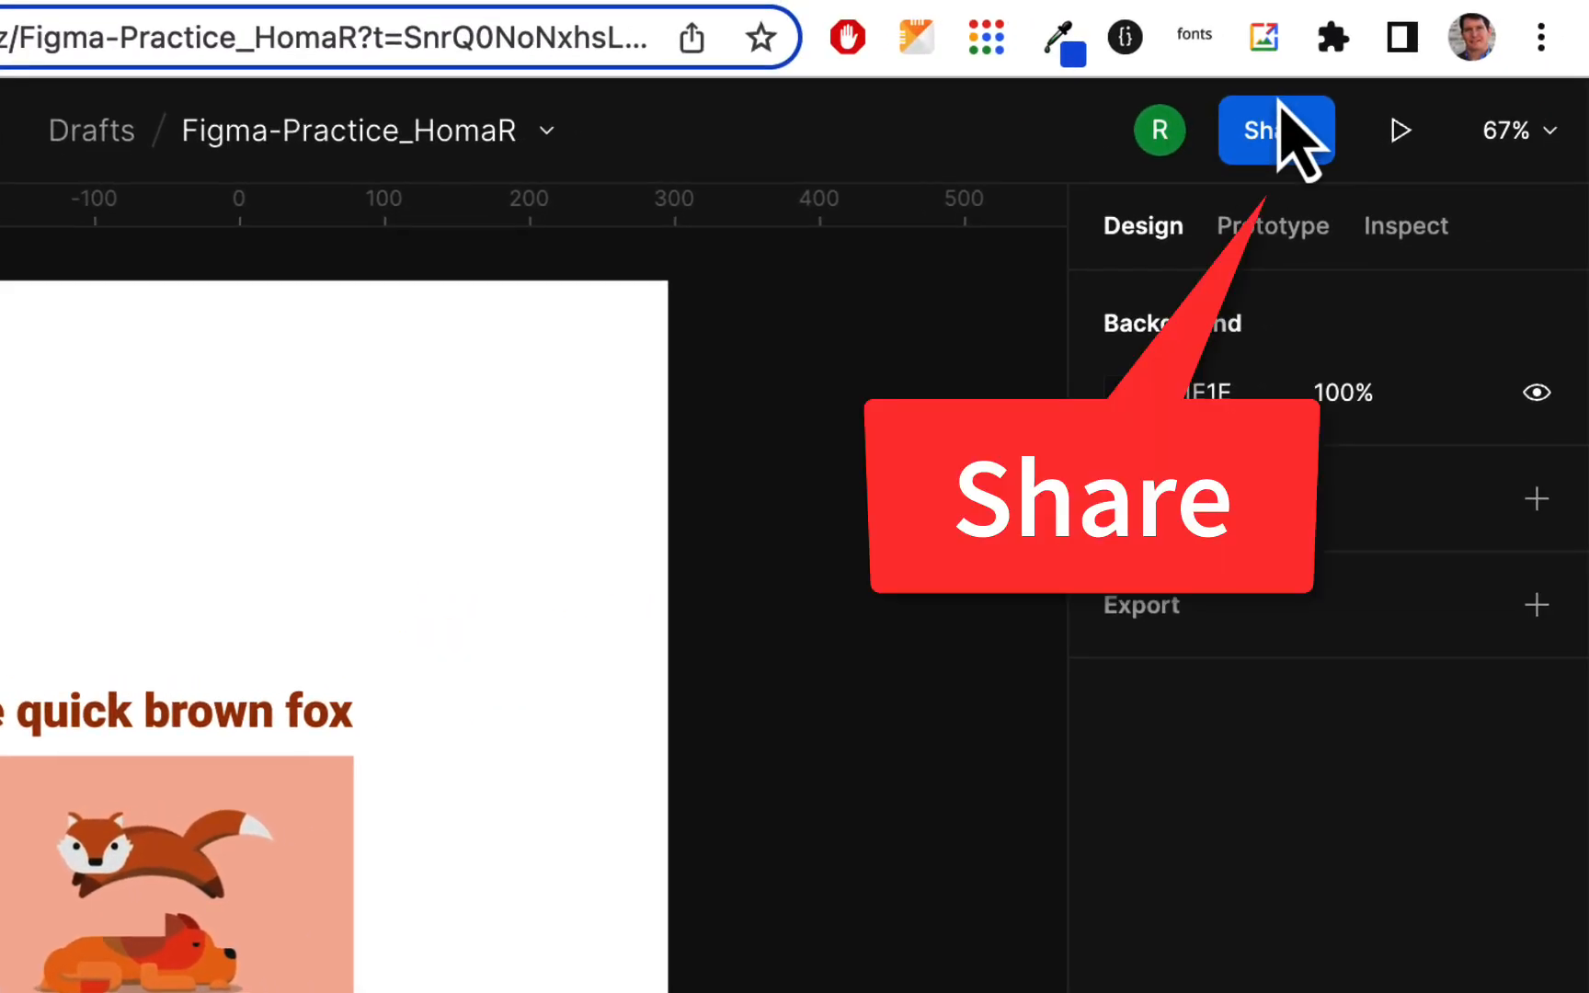
click(1293, 152)
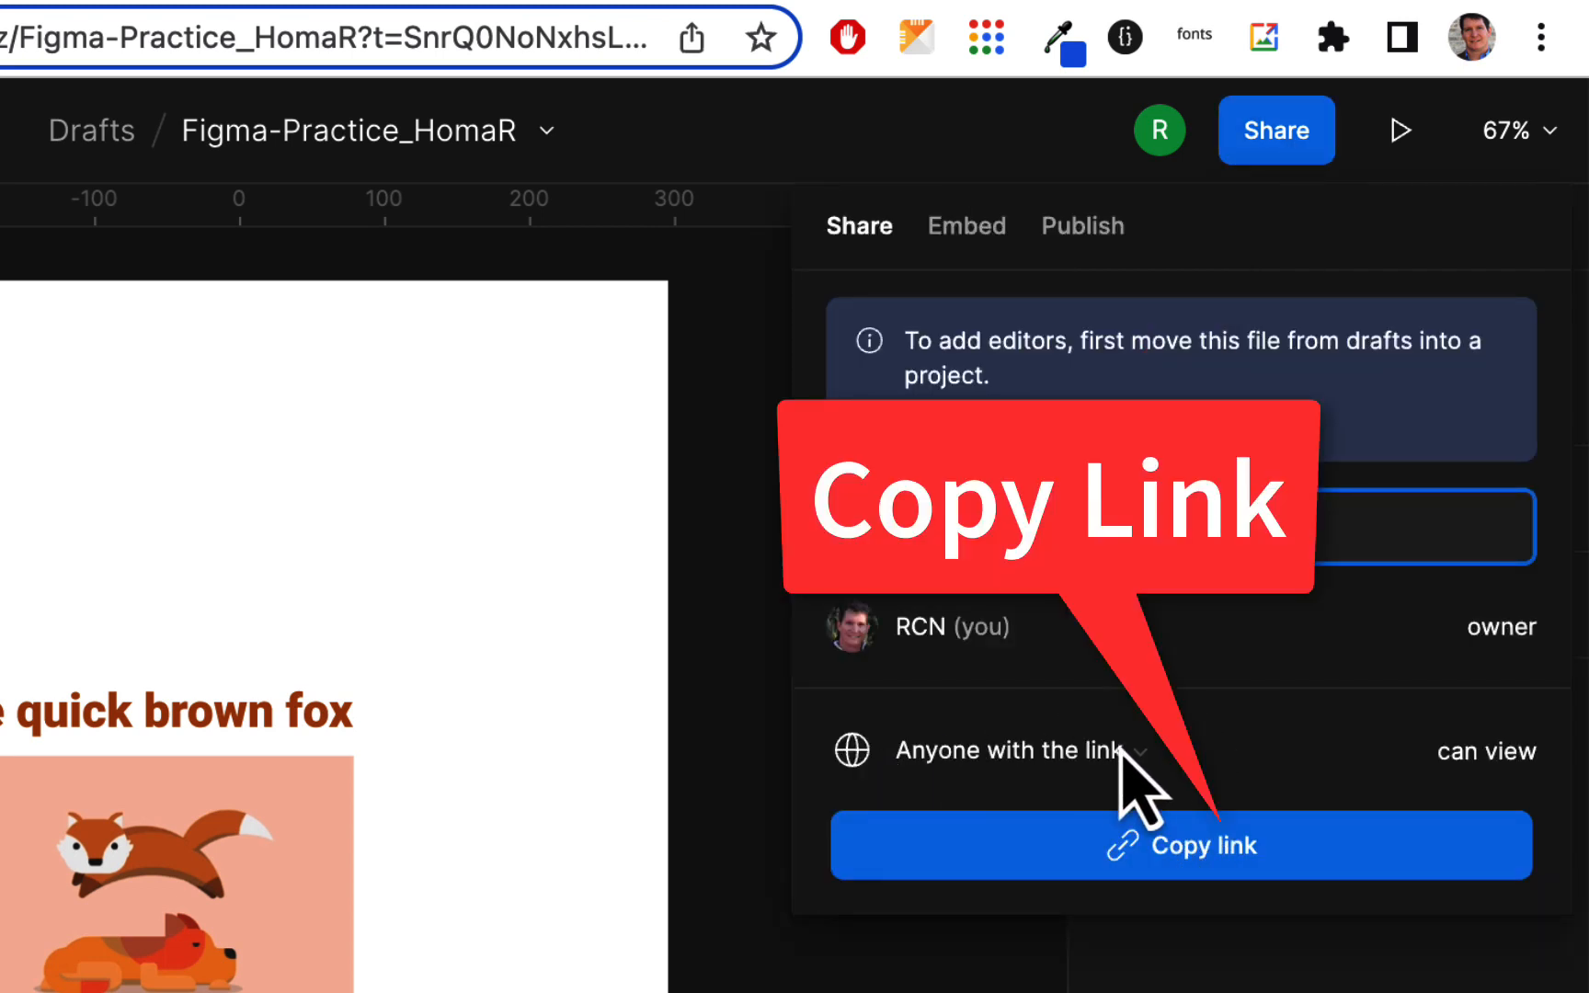
click(1150, 747)
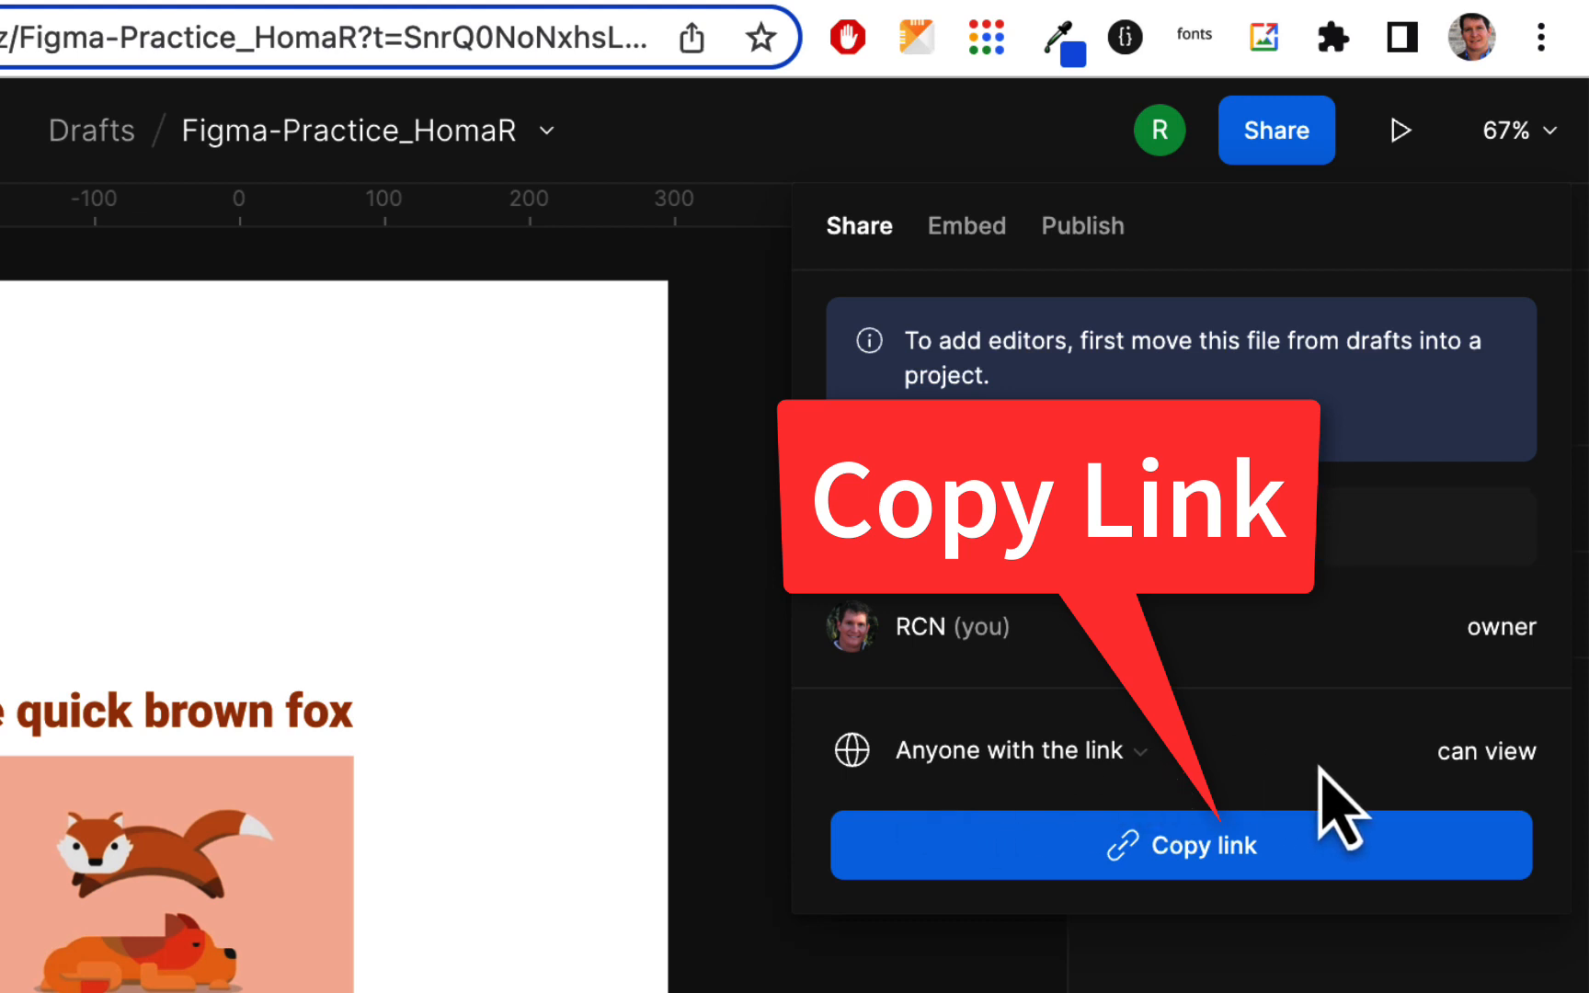
click(1224, 855)
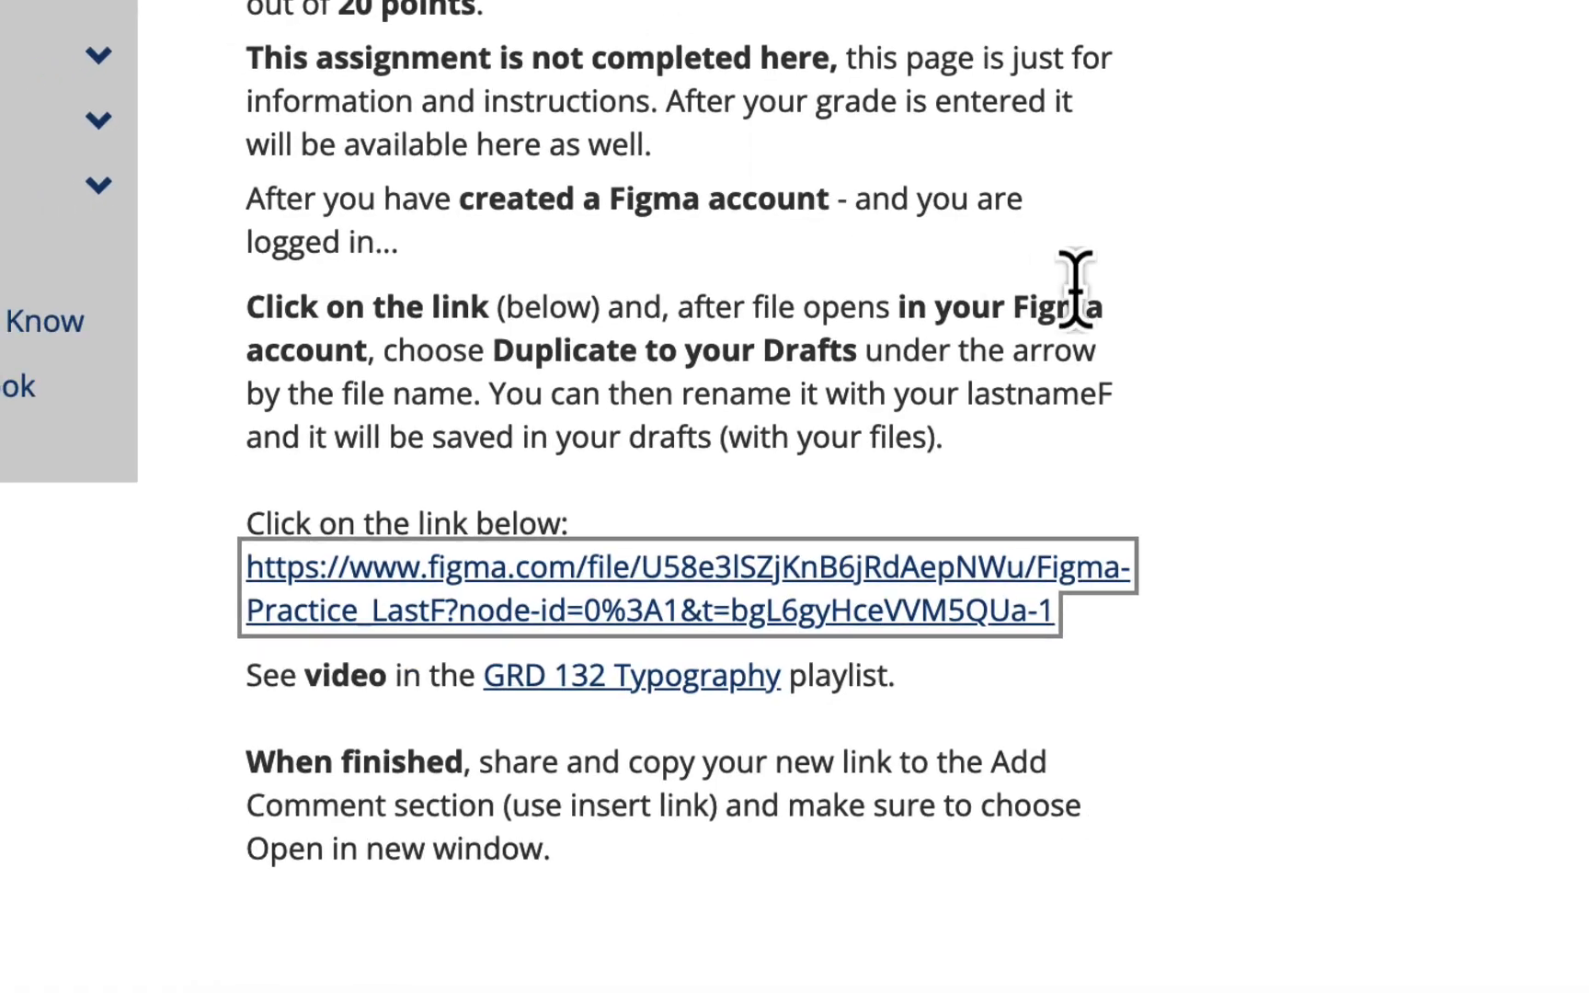
Start a new assignment comment and paste the Figma share link as a link URL
scroll(1074, 294, up, 8)
scroll(1085, 350, down, 10)
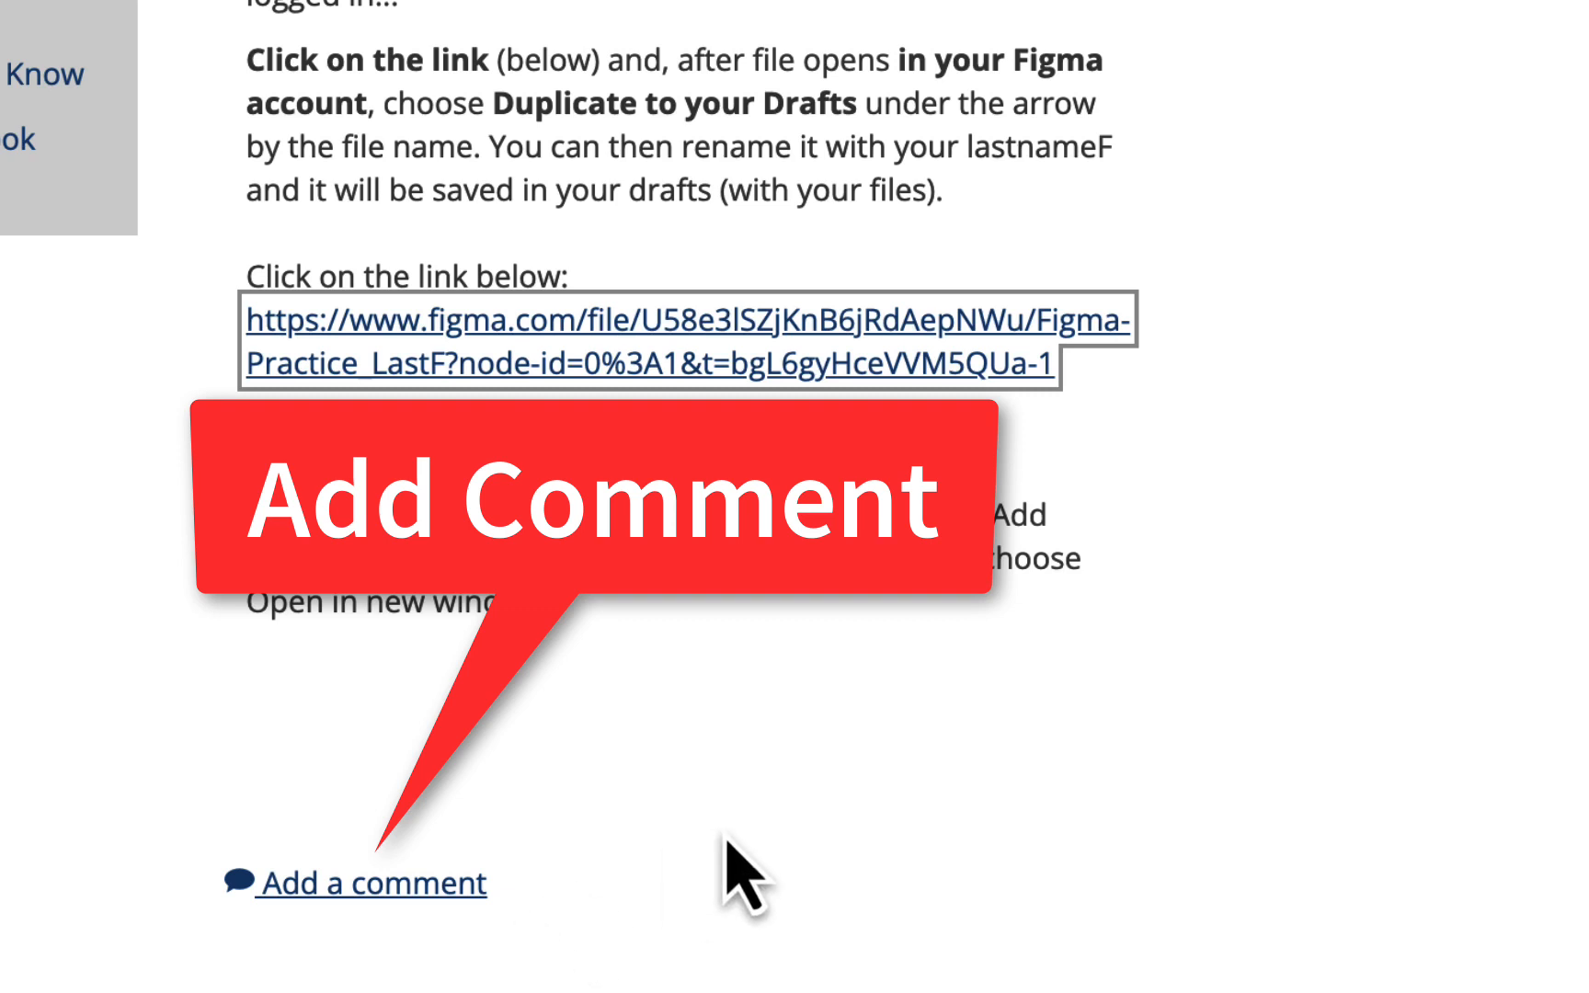
scroll(726, 840, up, 3)
scroll(733, 869, down, 3)
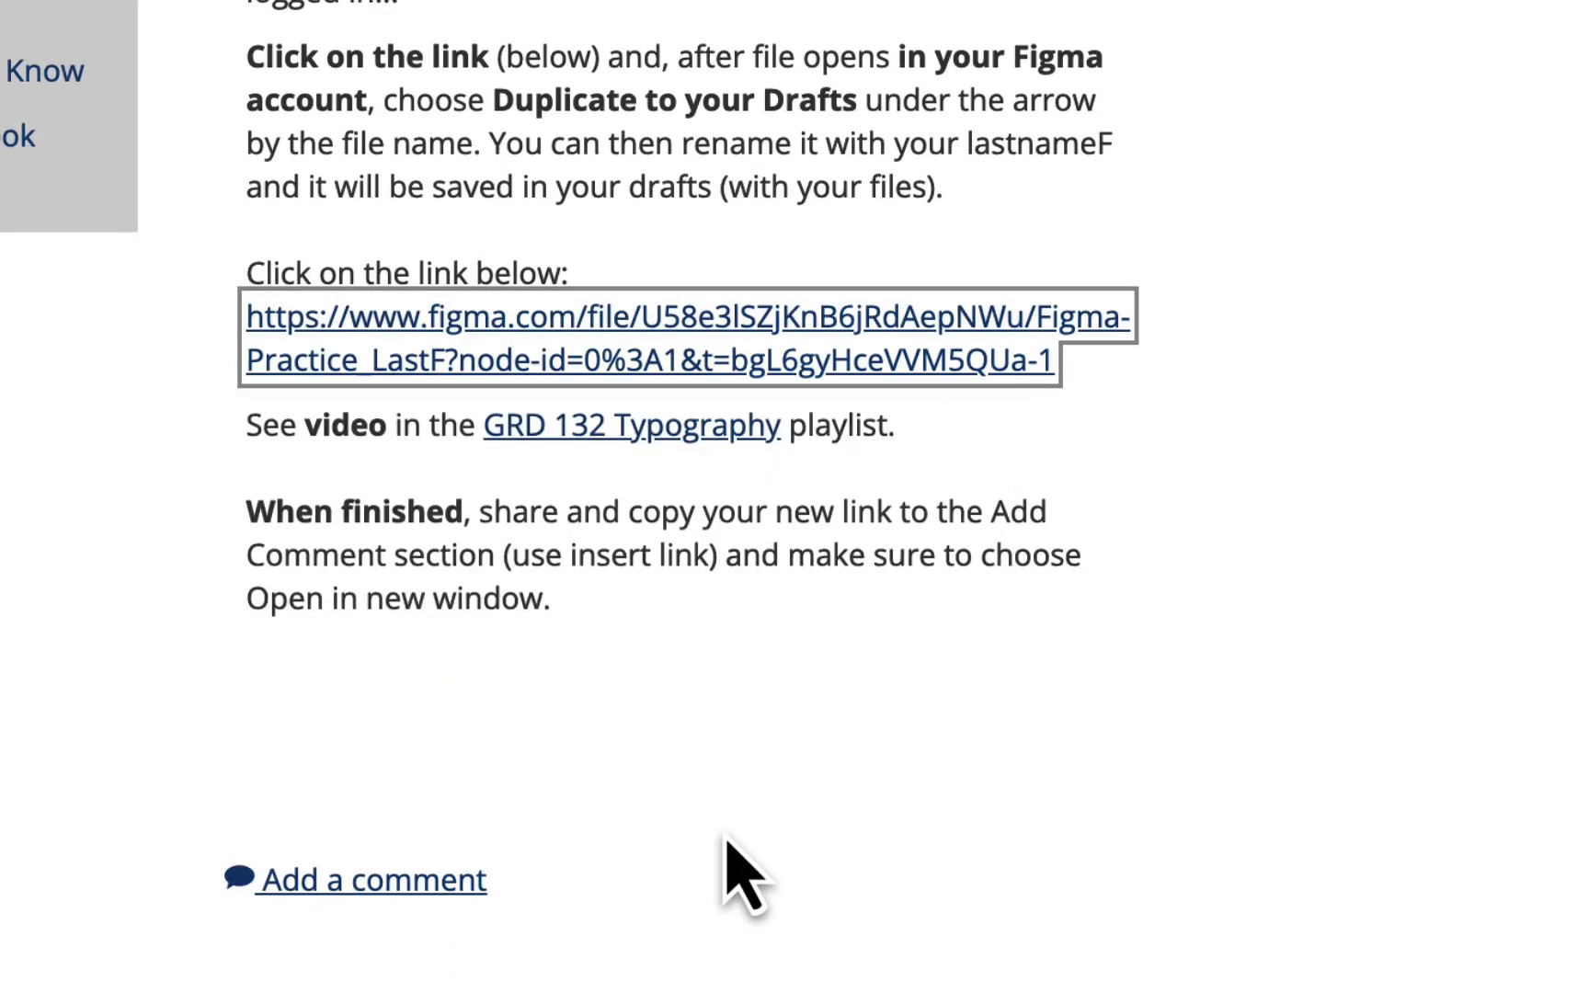
click(454, 885)
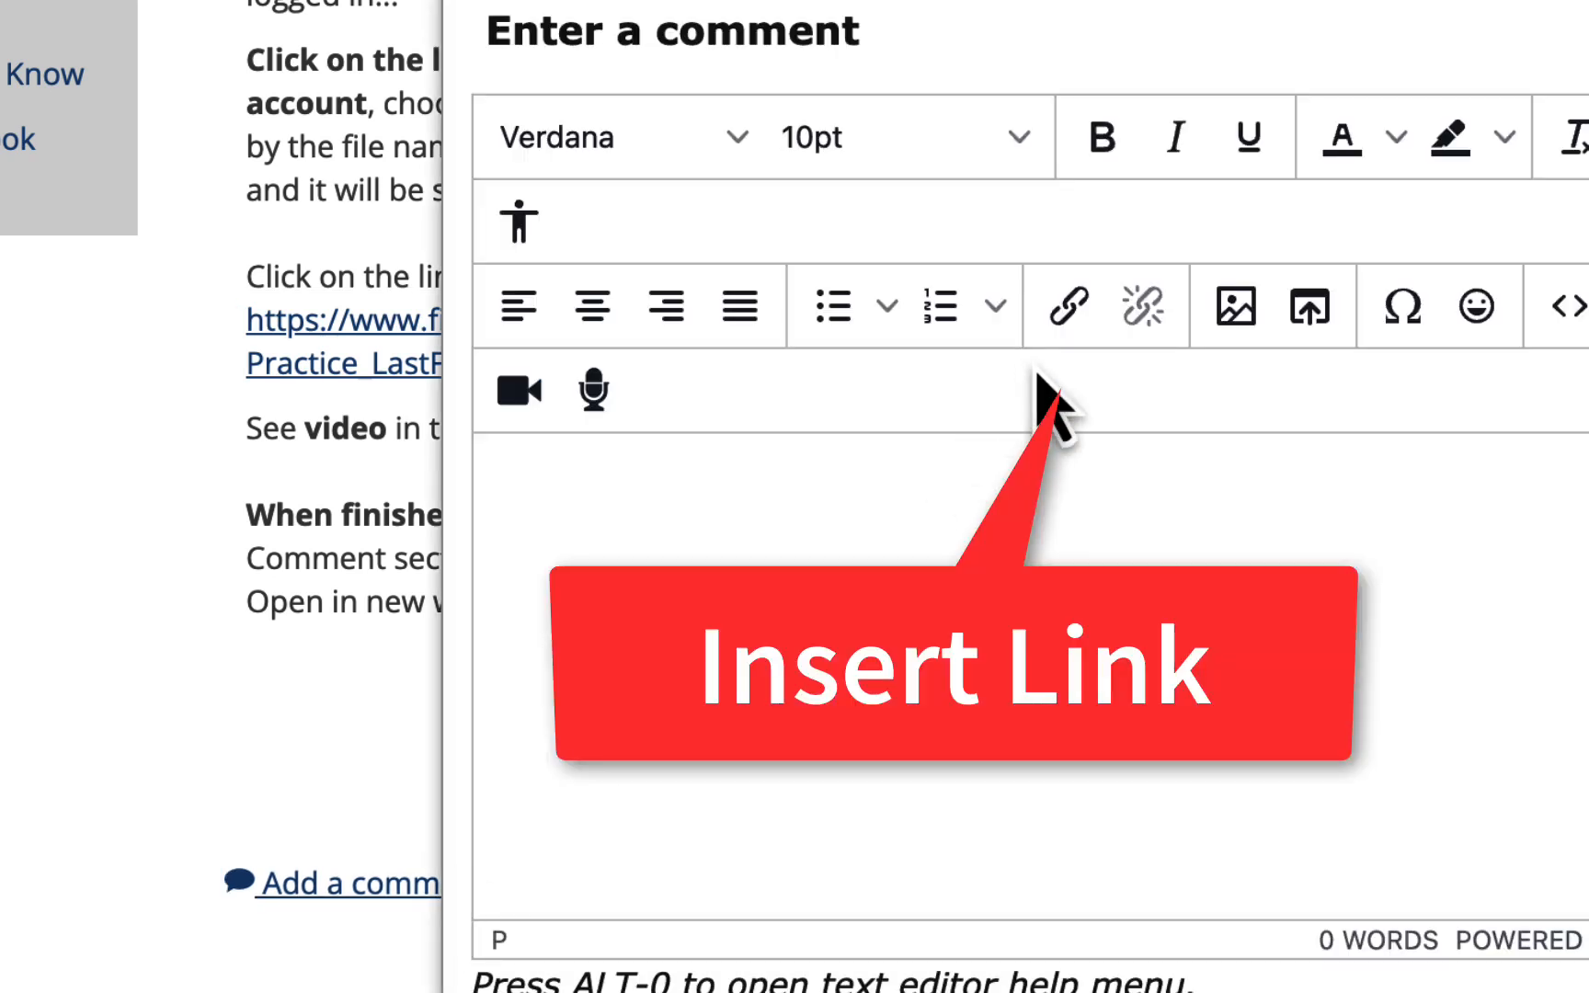
click(1074, 308)
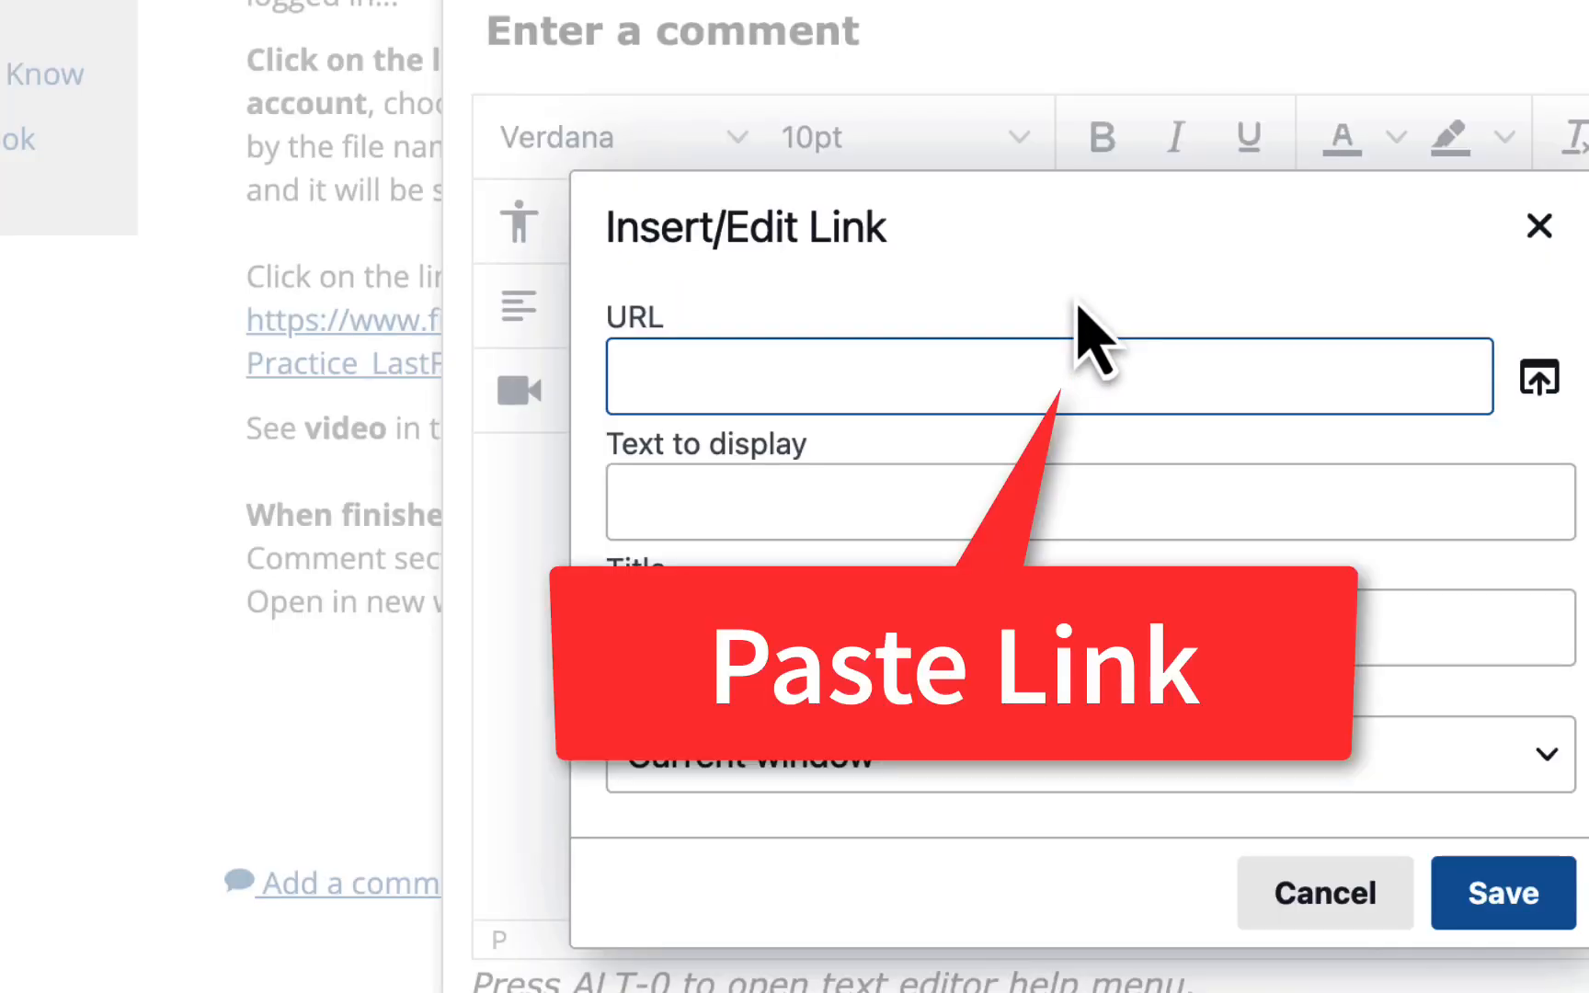
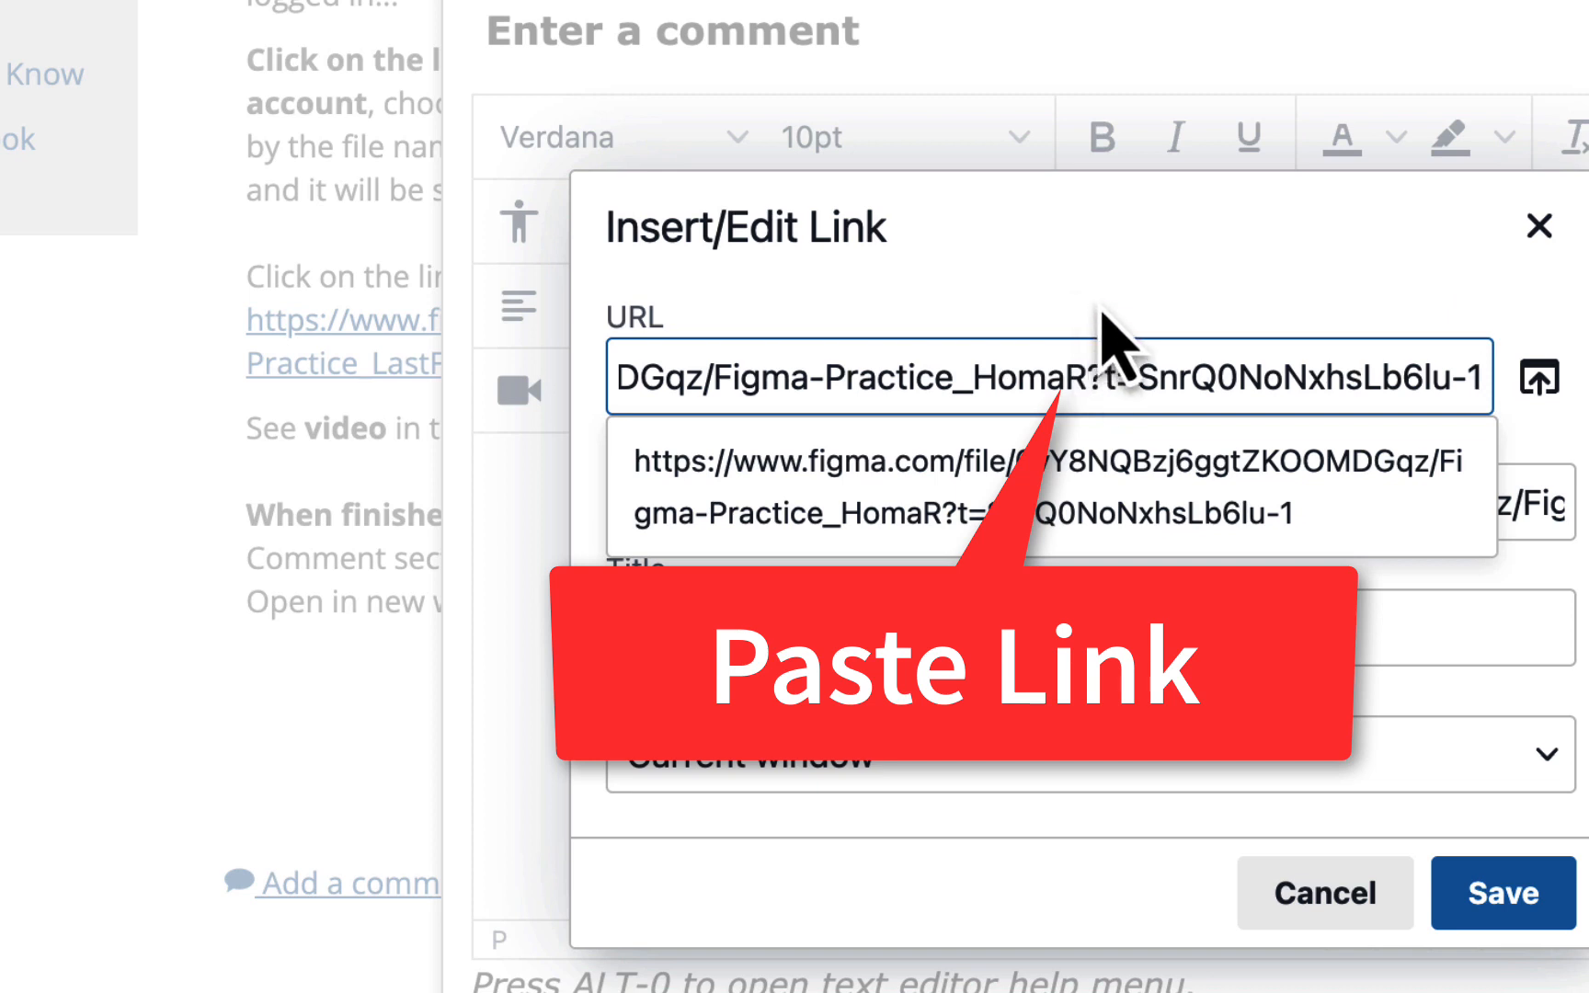
key(Escape)
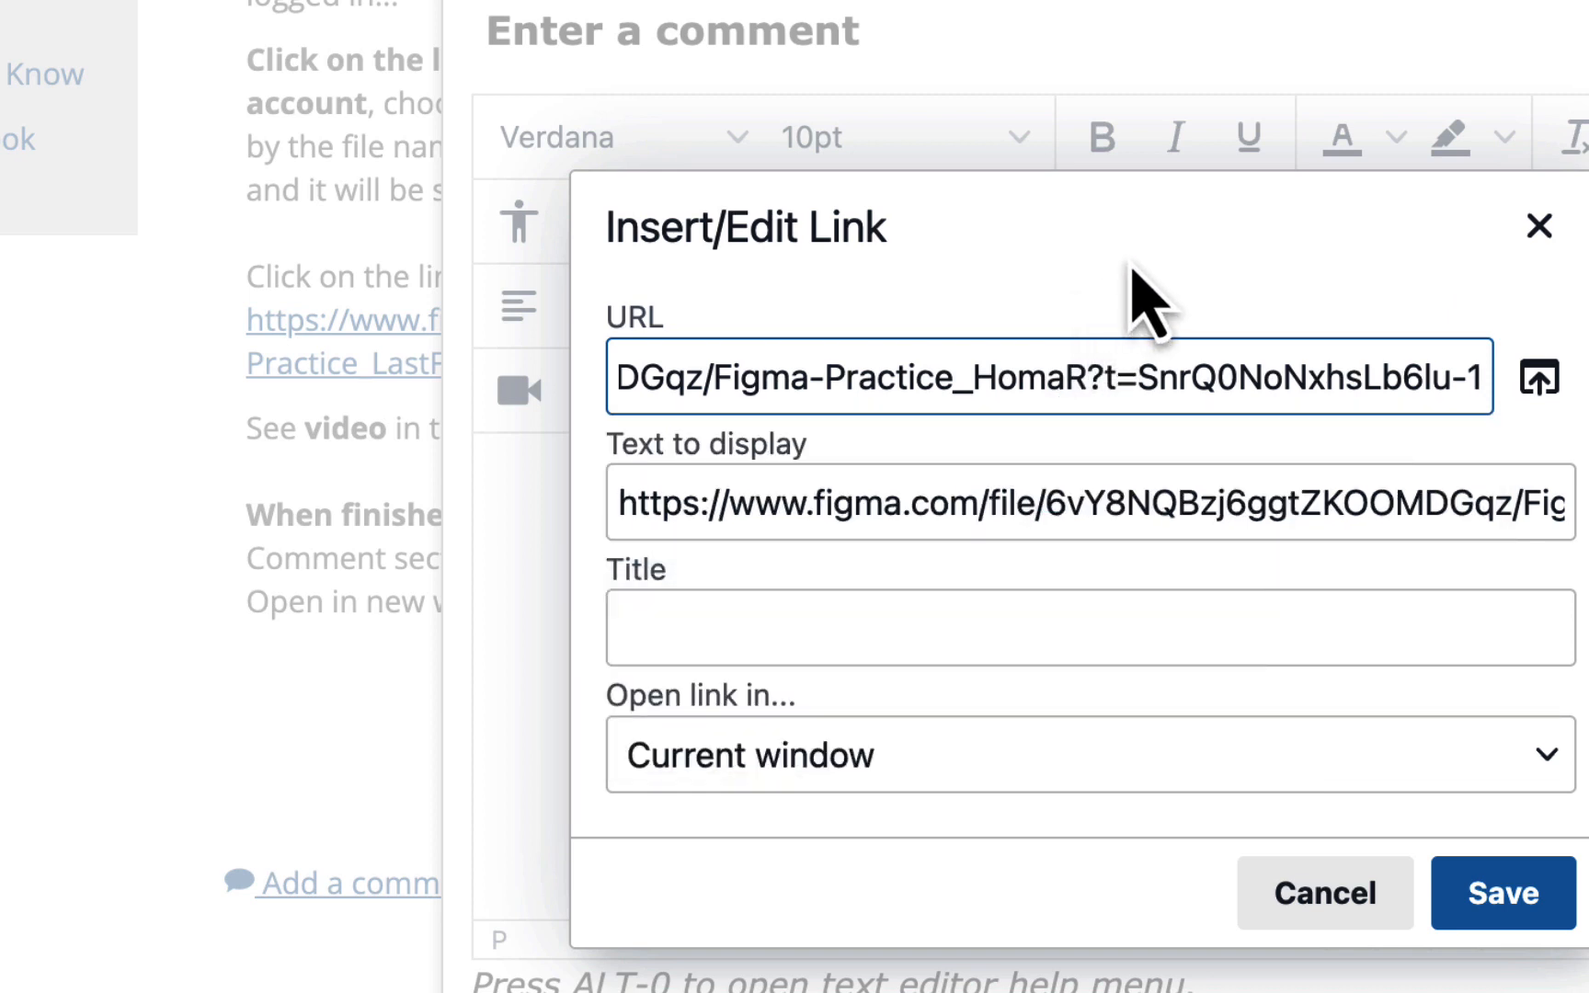
Set the link to open in a new window, insert it, and submit the comment
click(1099, 765)
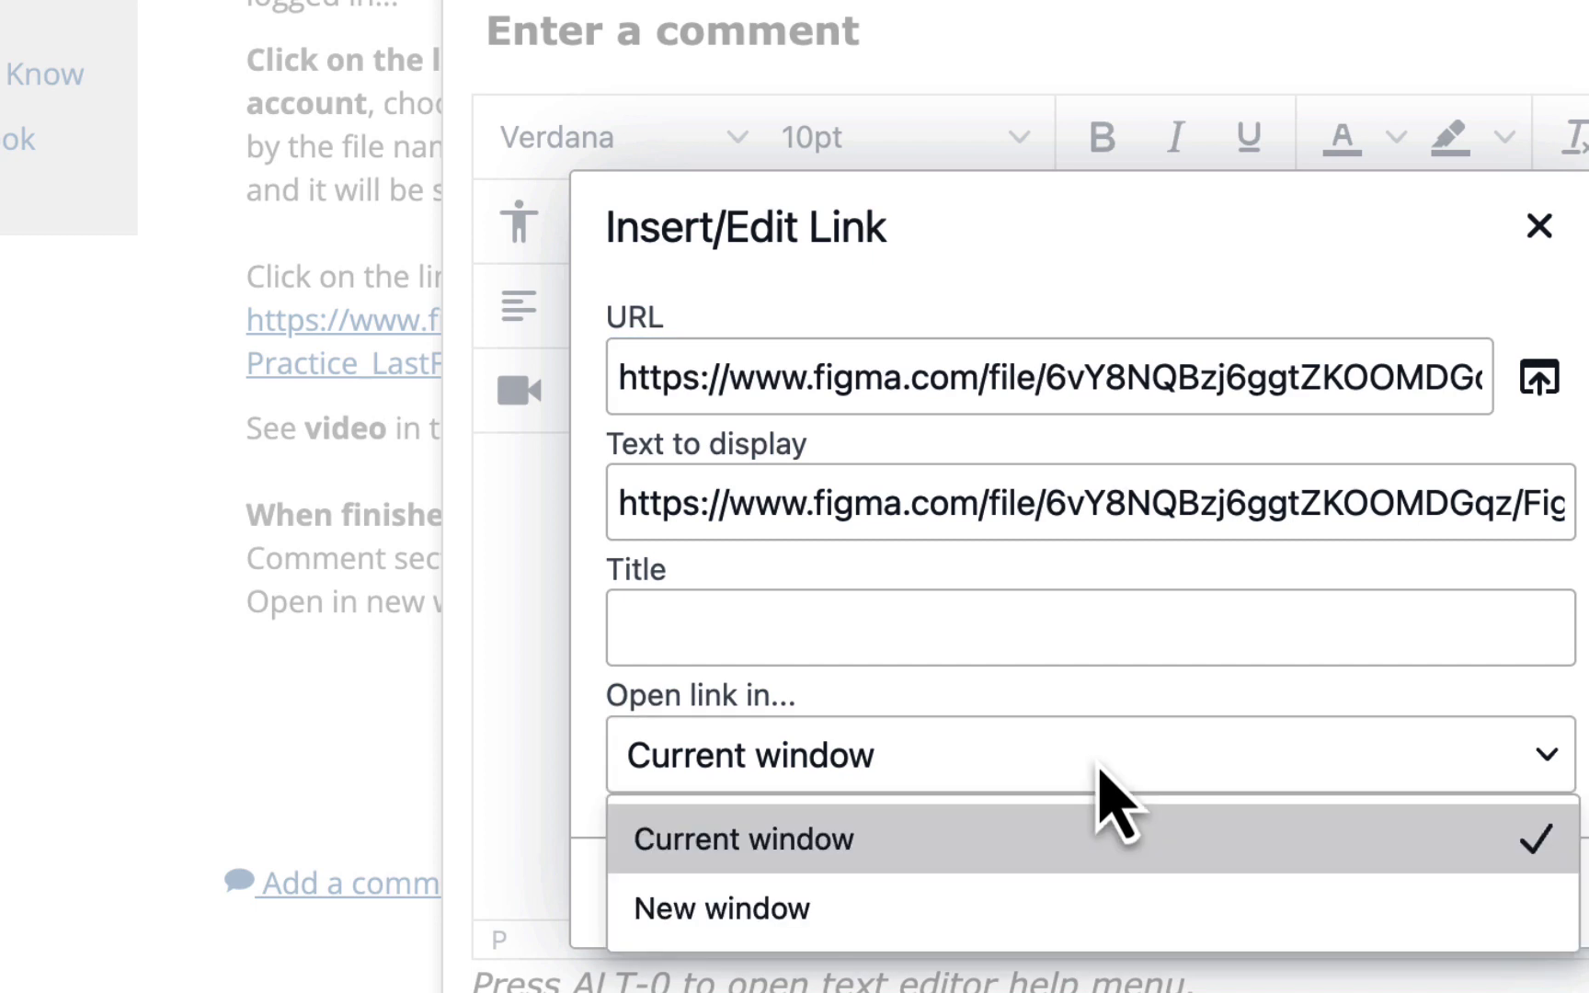
click(1021, 910)
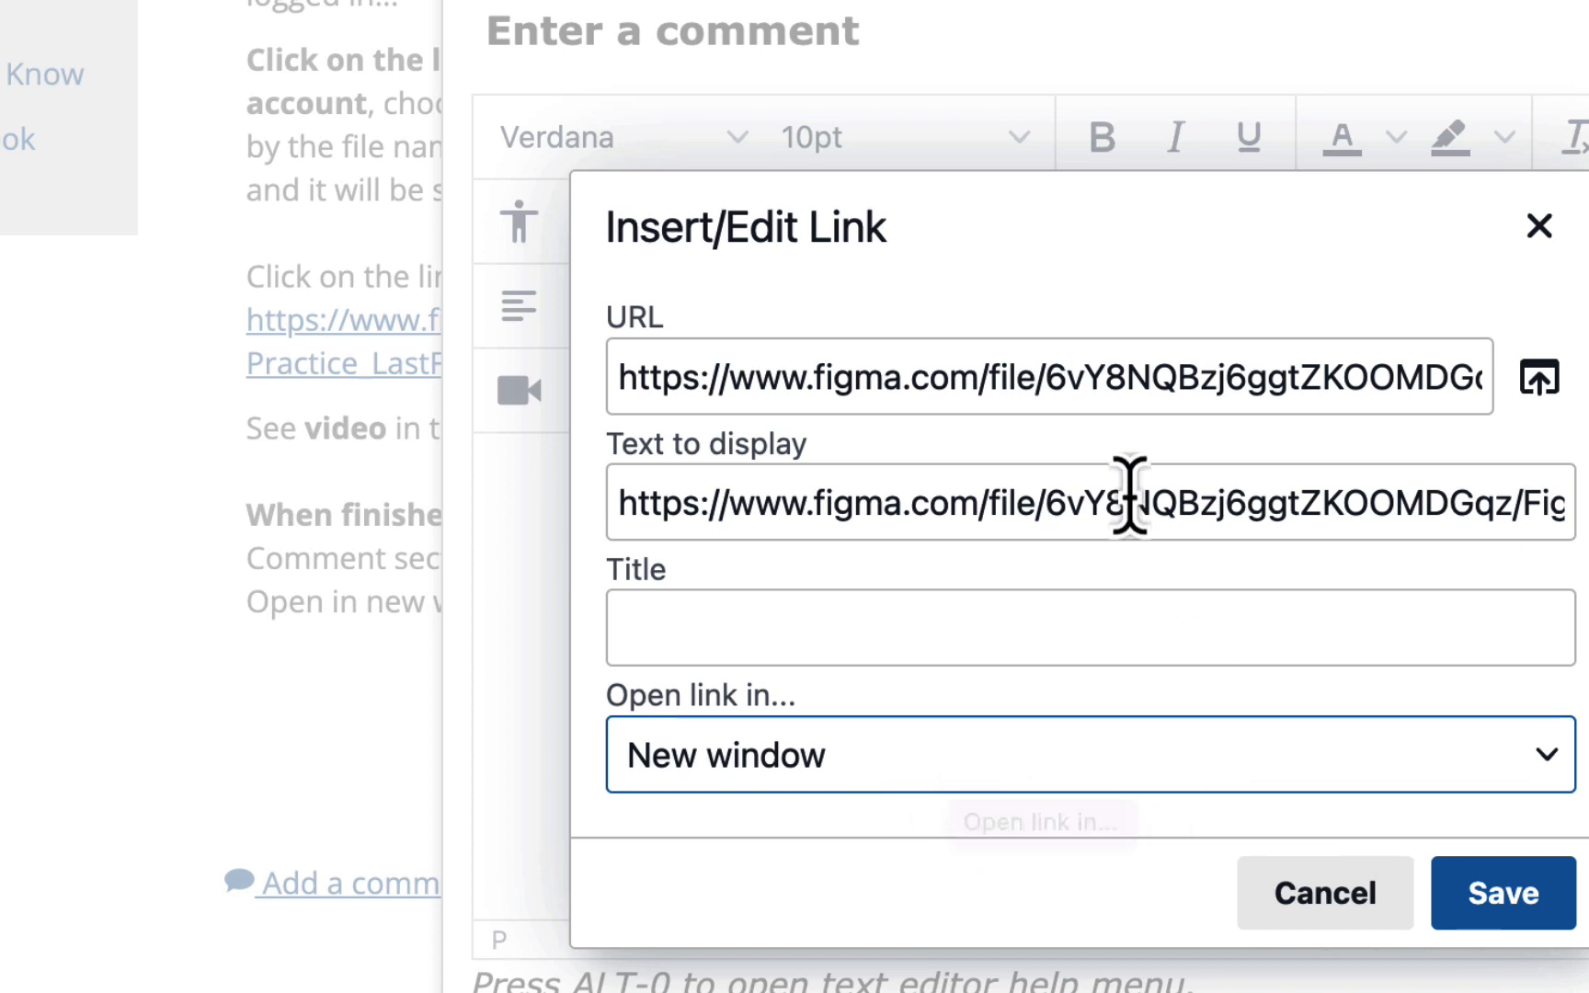
click(1519, 890)
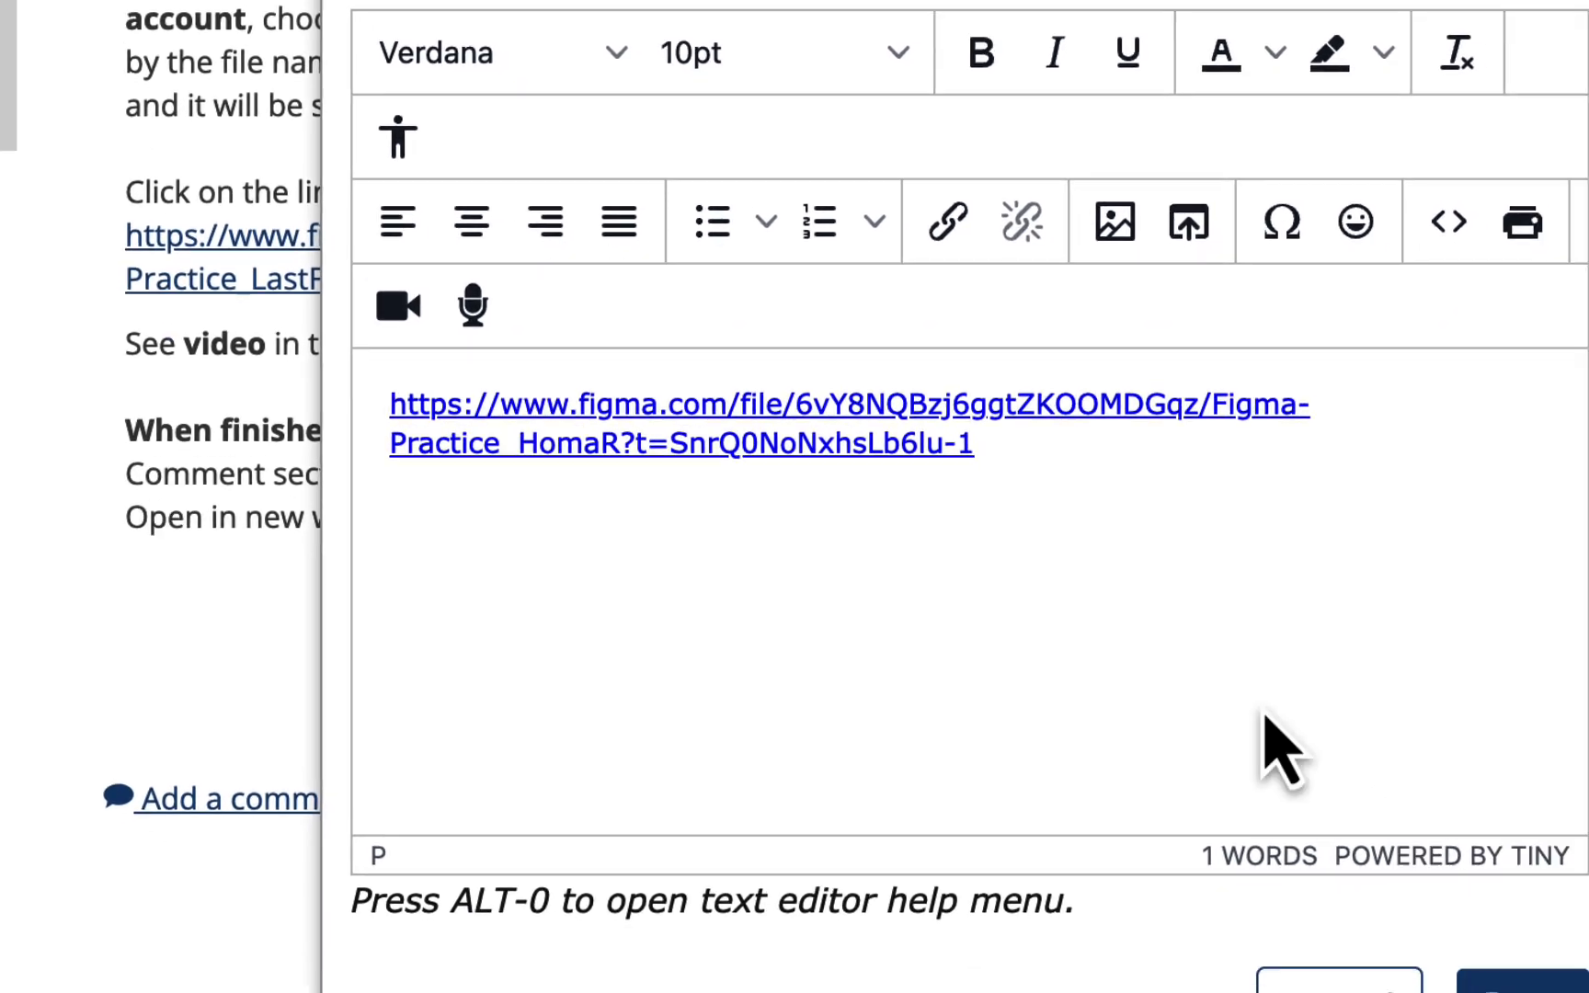
click(1430, 940)
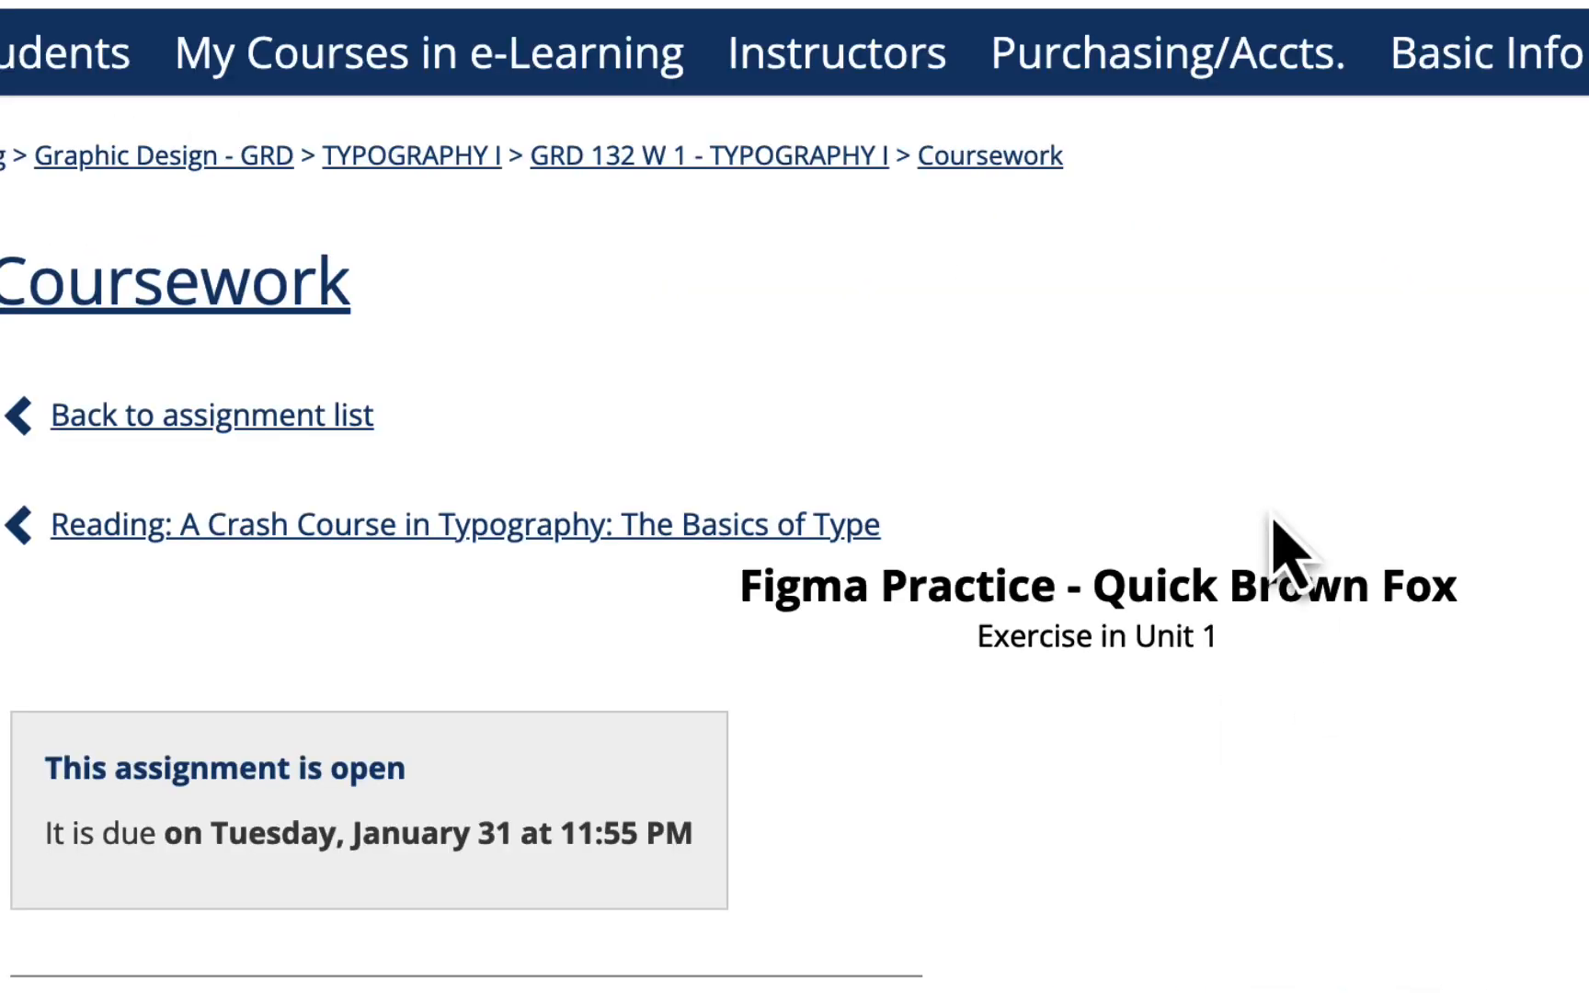
Scroll down to confirm the Figma share-link comment is posted on the assignment page
scroll(1275, 550, down, 15)
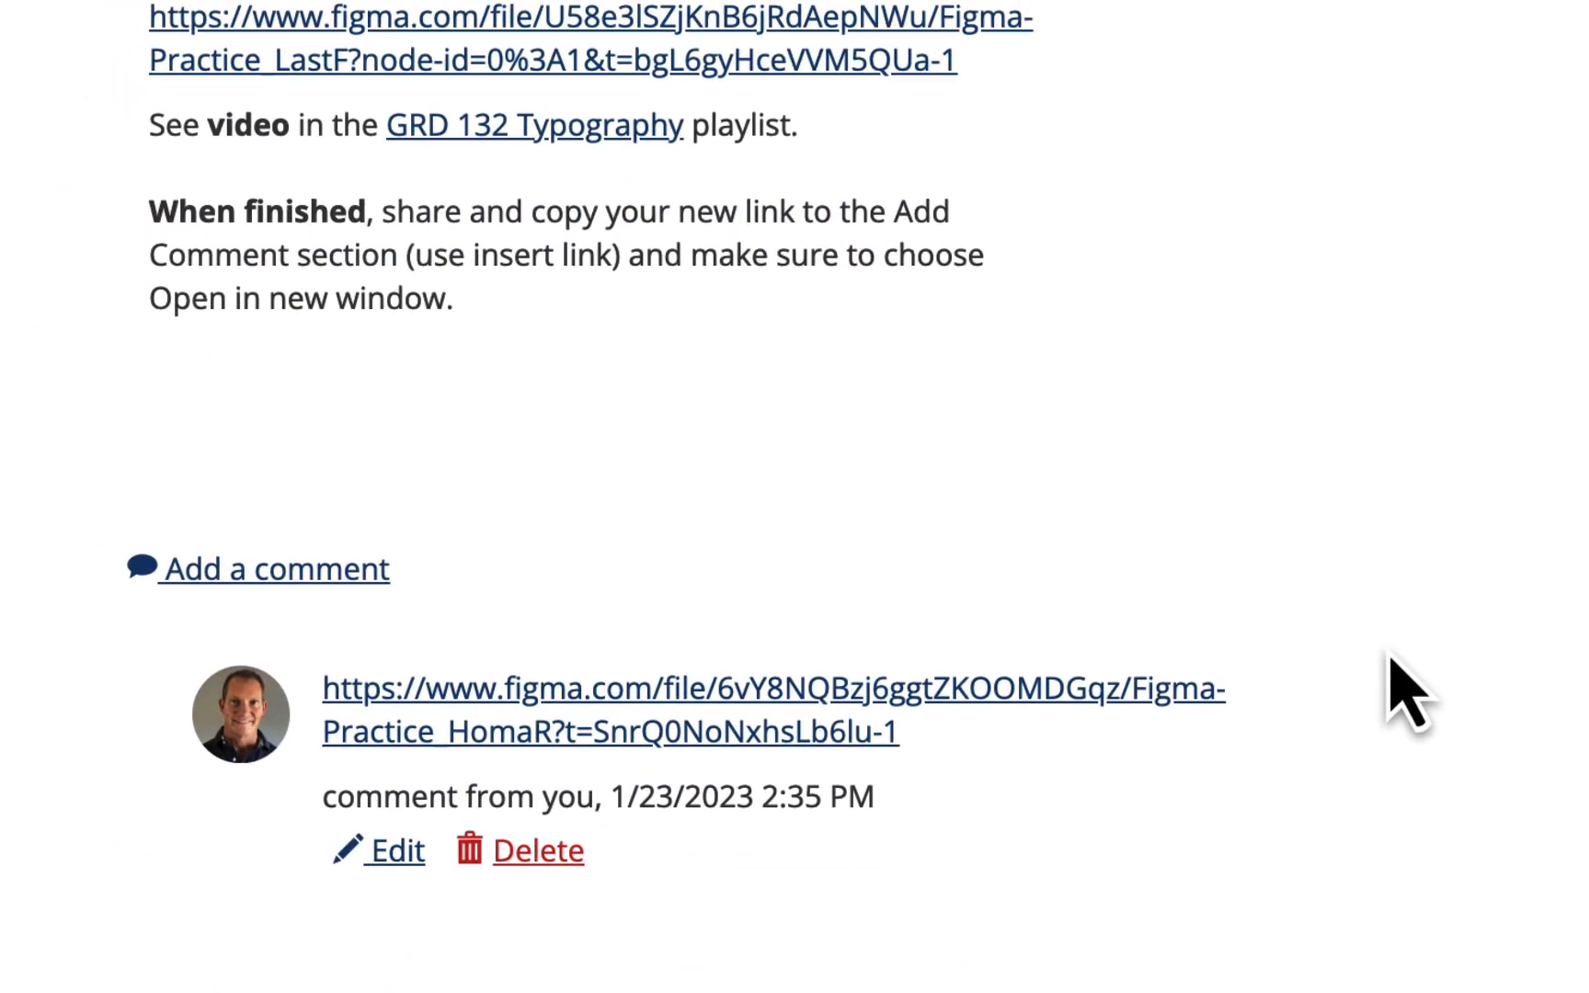